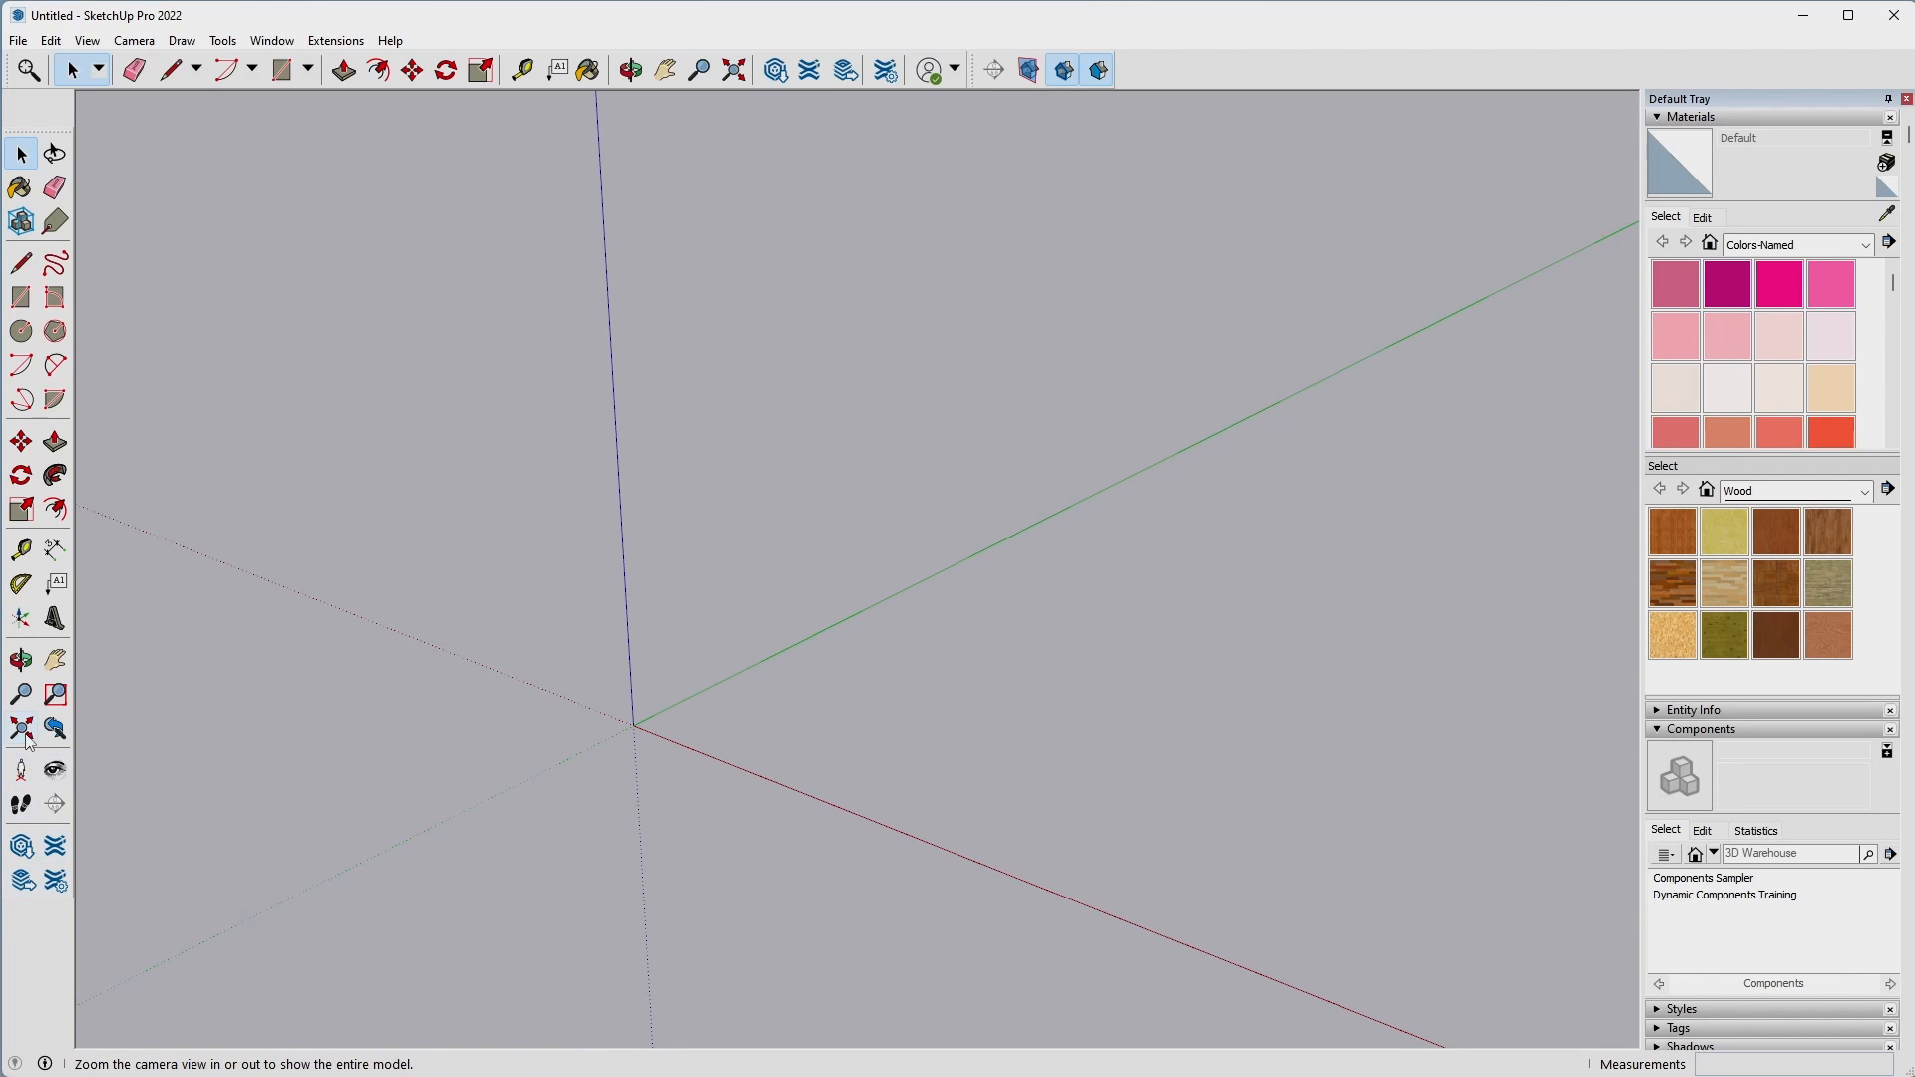
Open the toolbar settings to review which toolbars are enabled, and close them.
right_click(1142, 62)
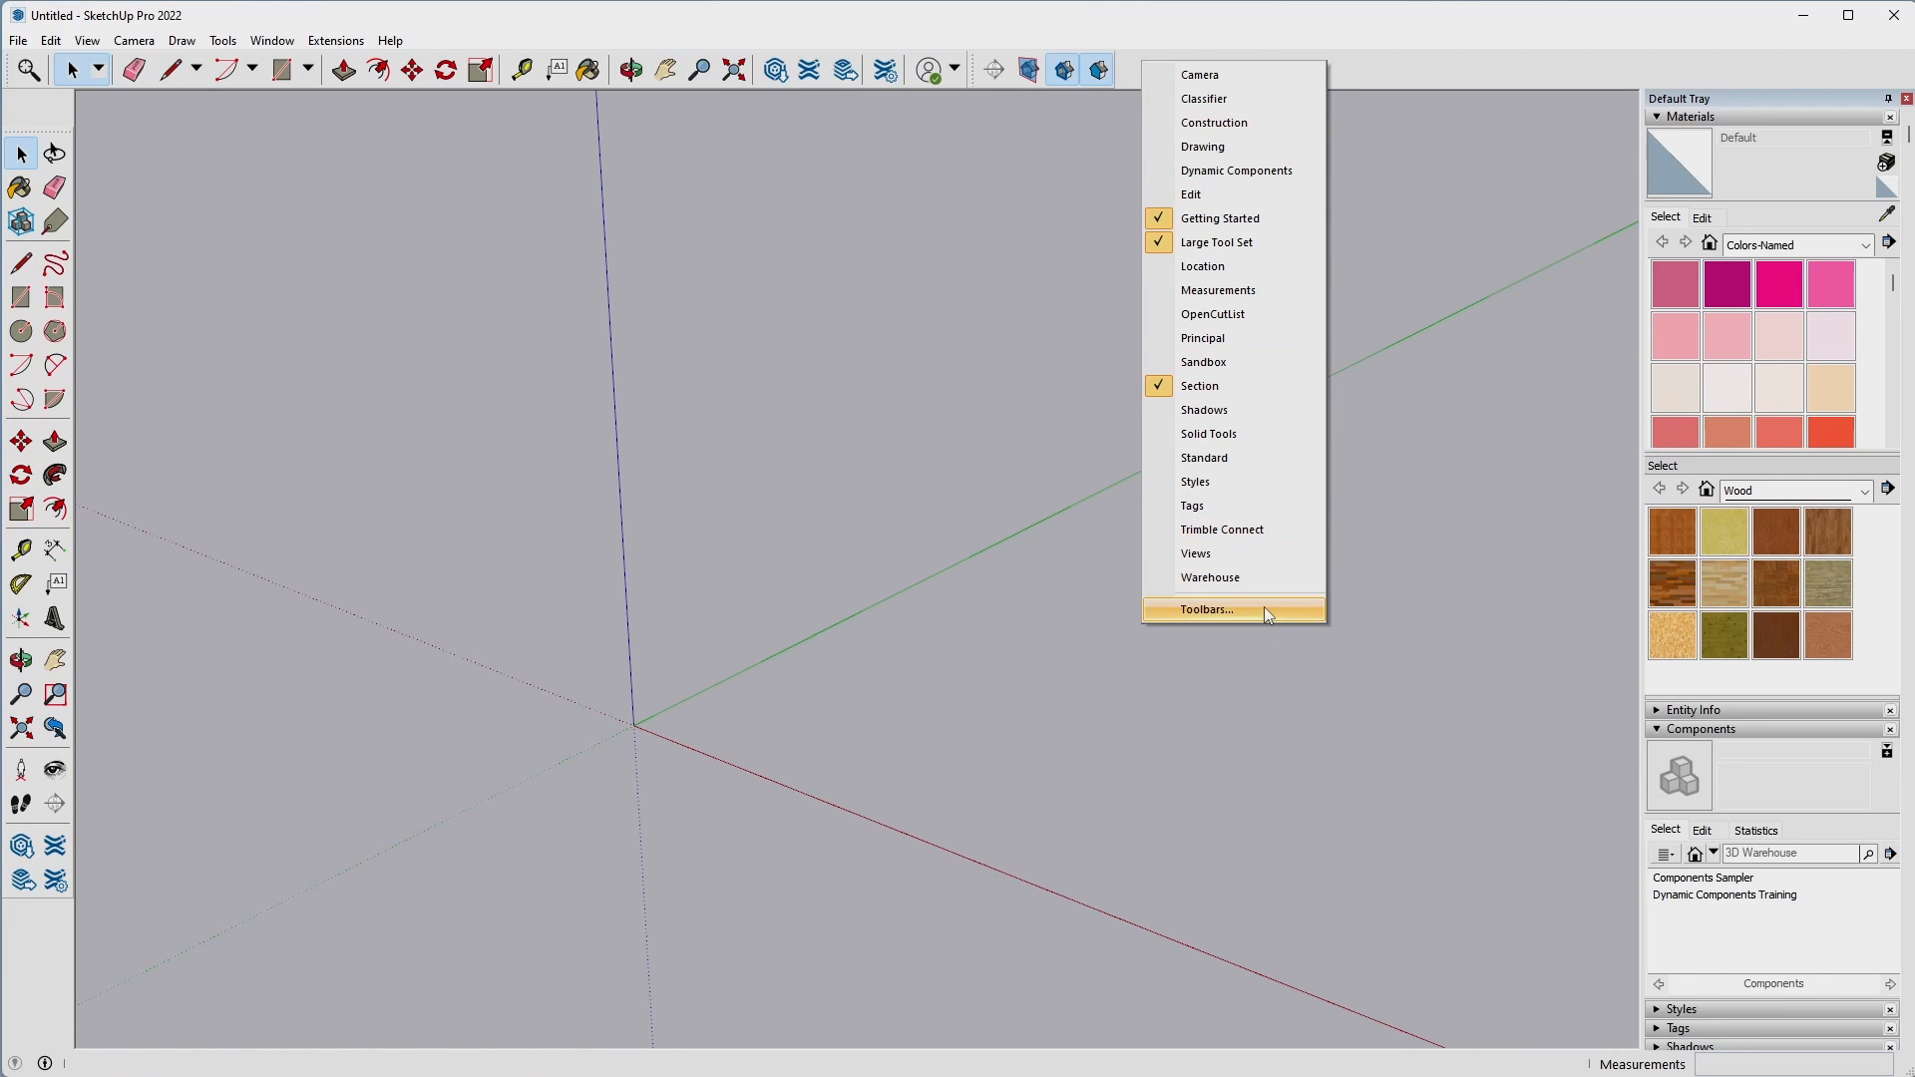
click(1207, 609)
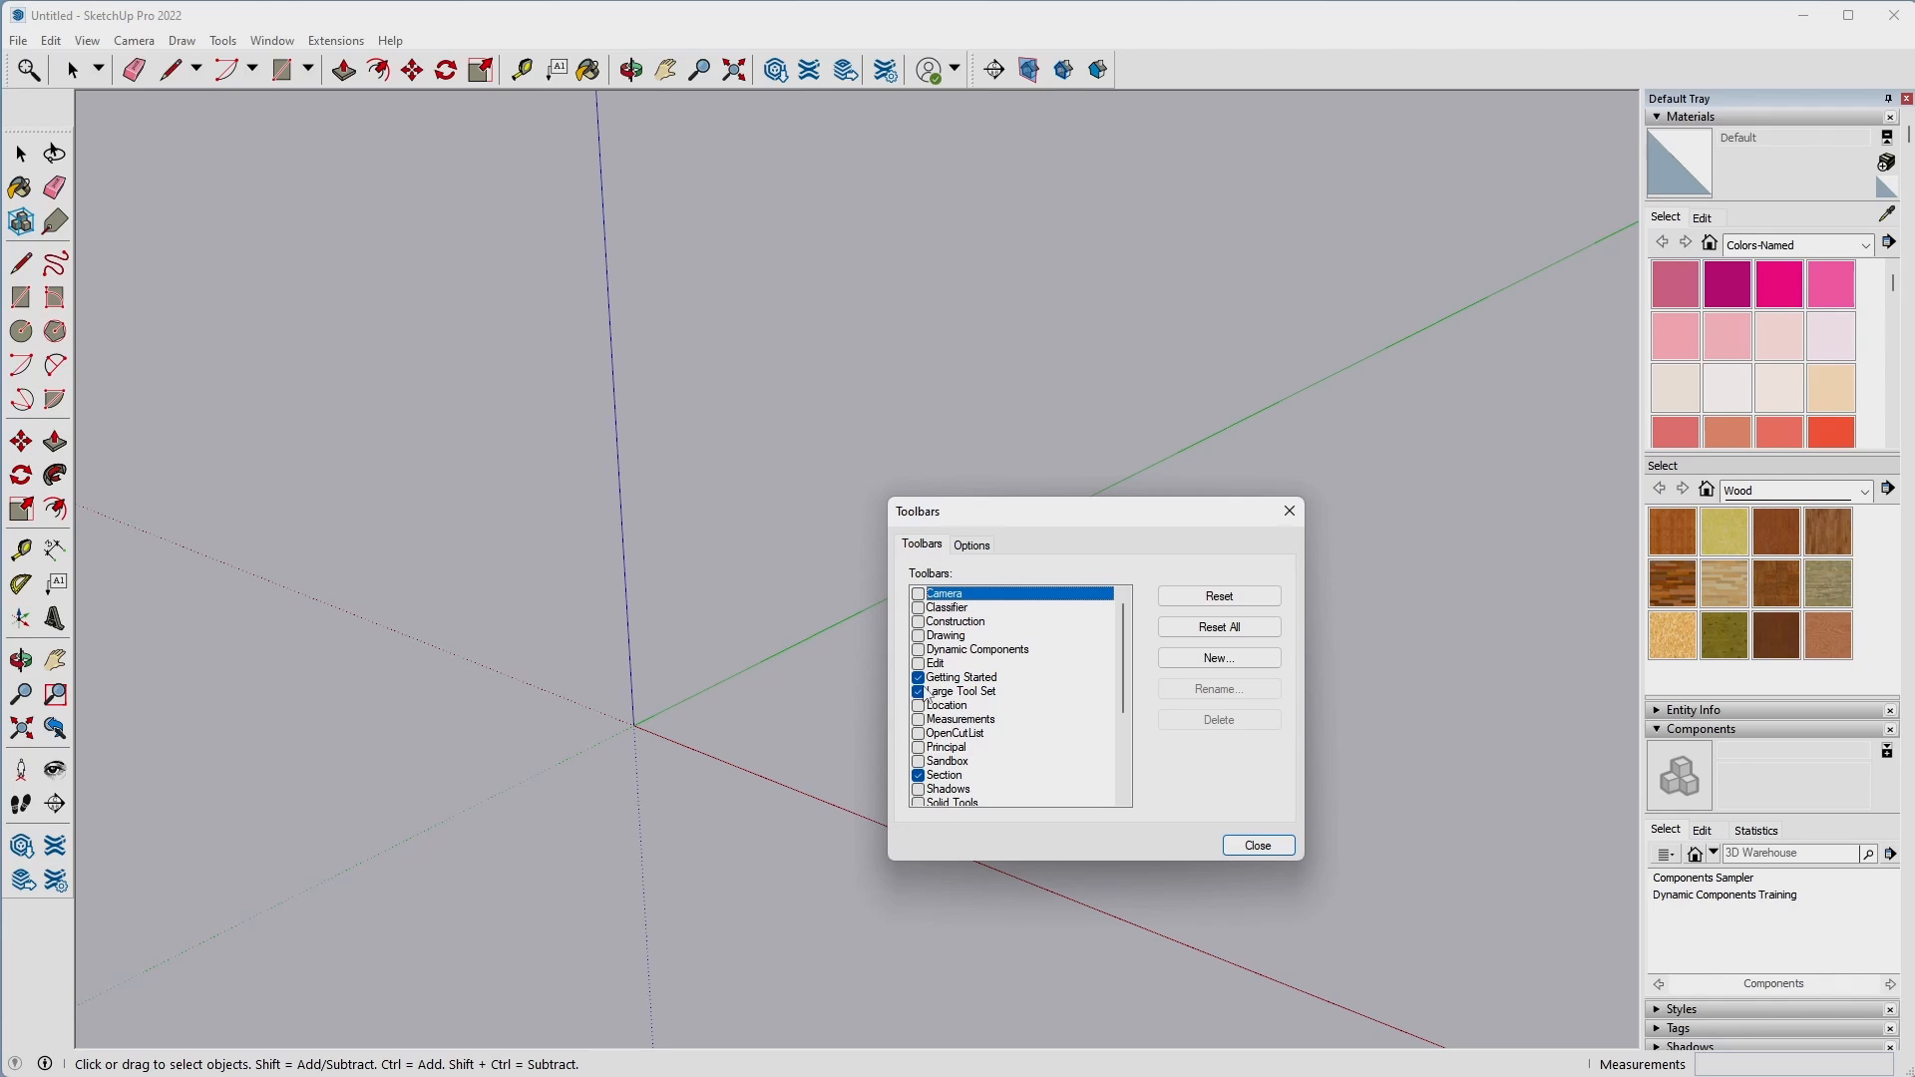
click(1257, 846)
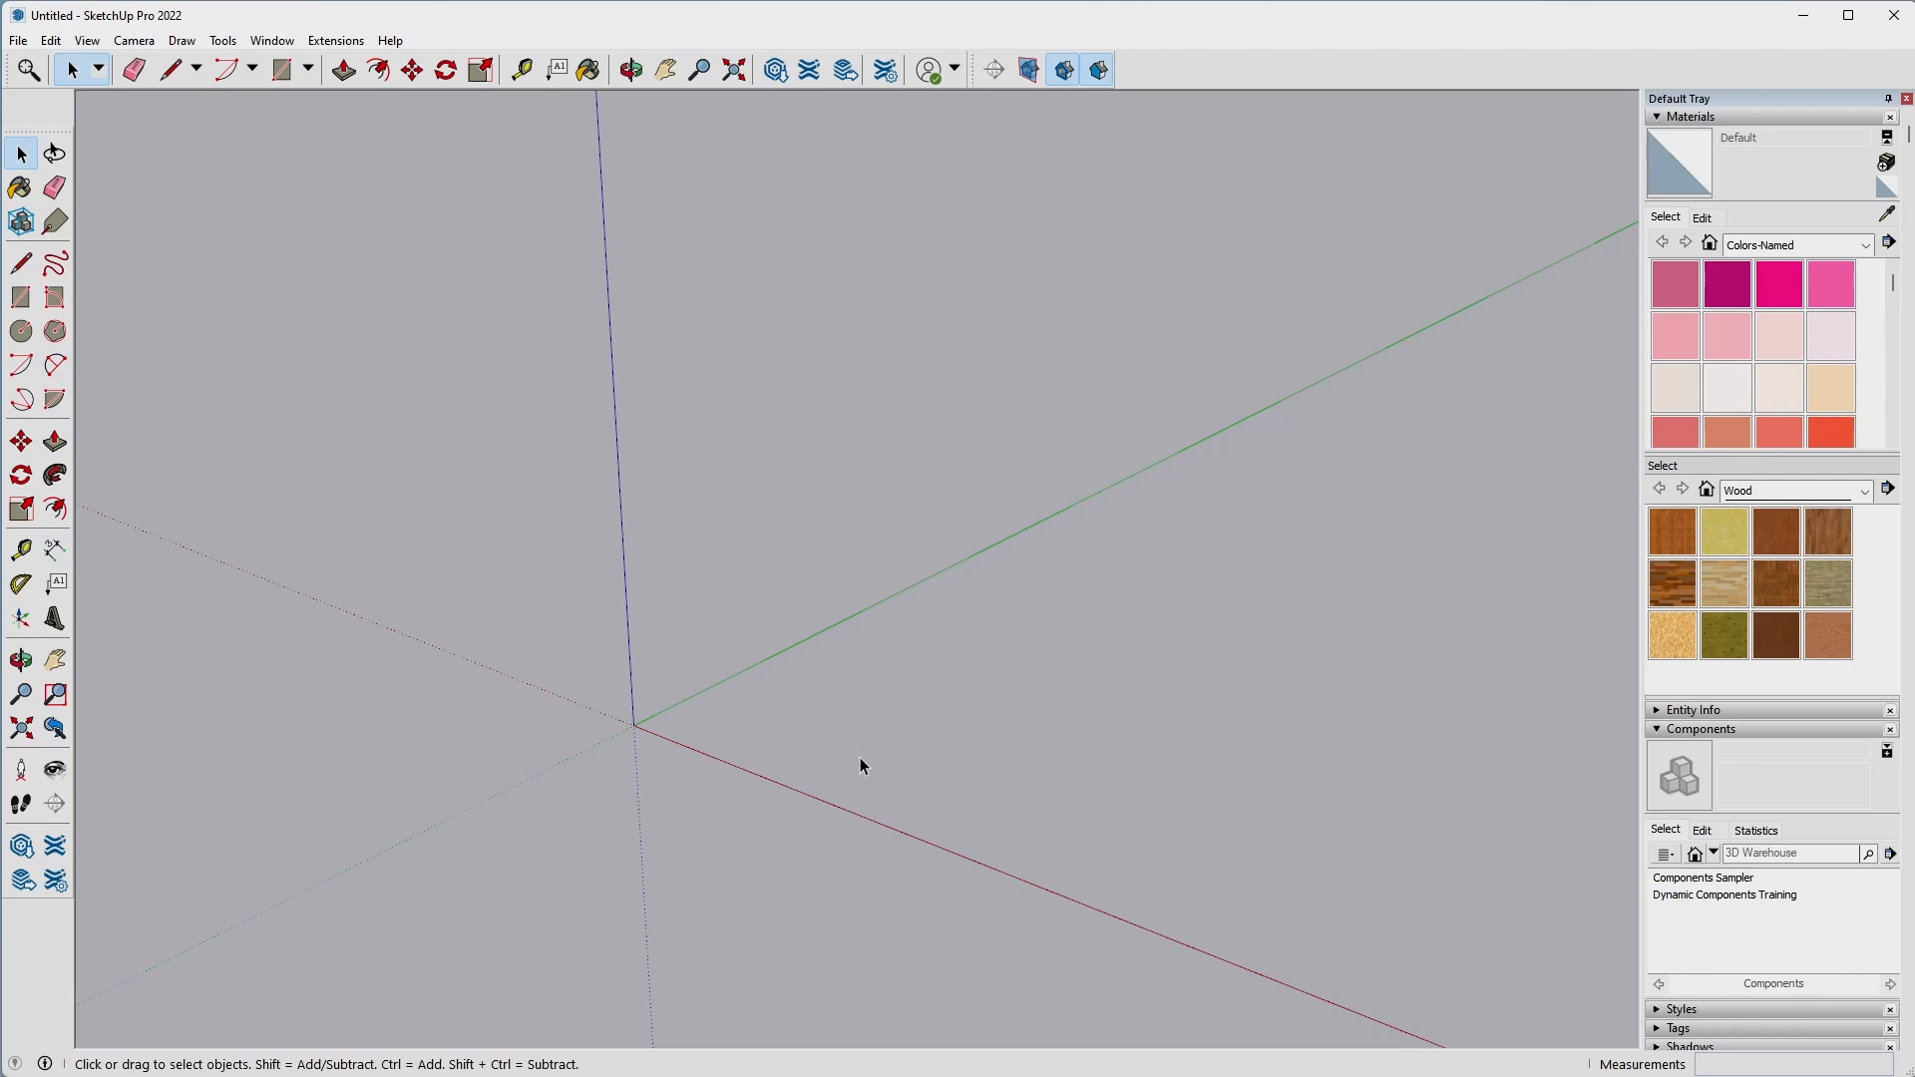
Draw a 2" by 3" rectangle on the ground plane starting at the origin.
key(r)
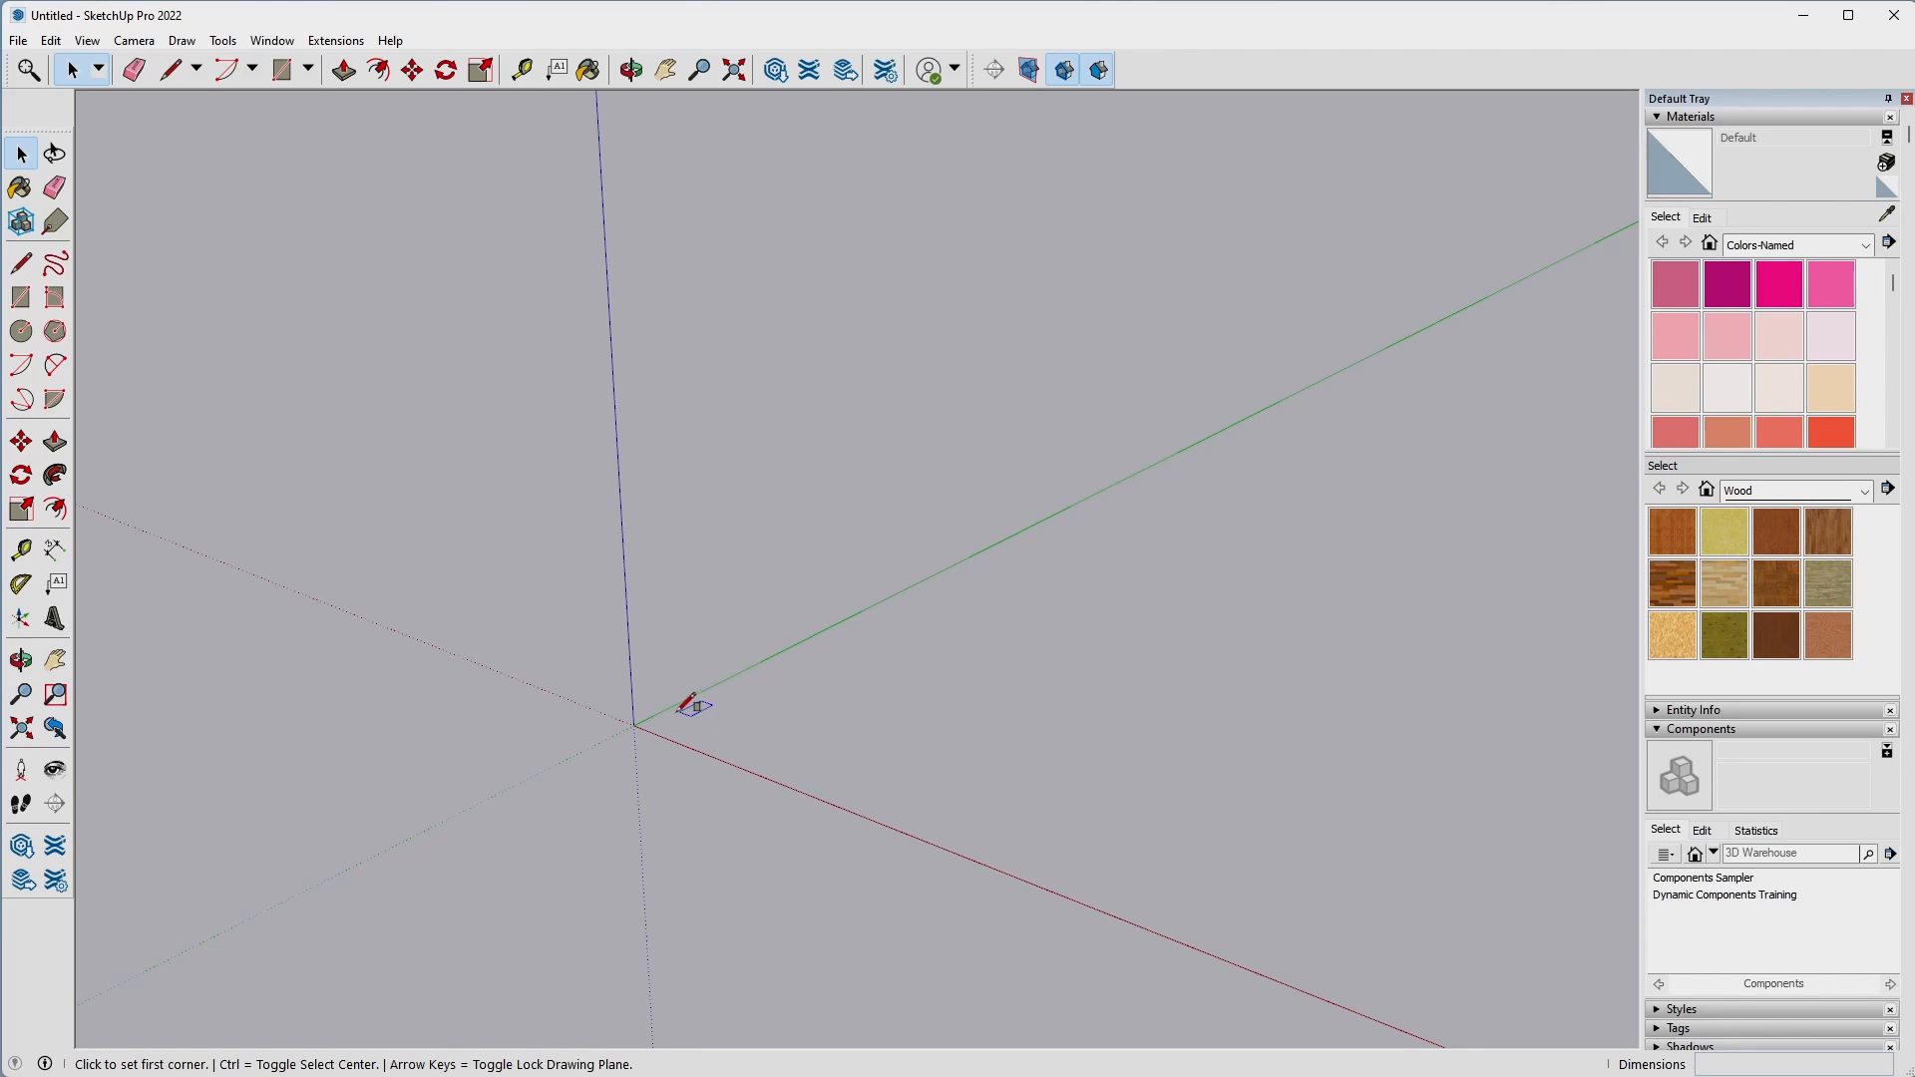
click(633, 725)
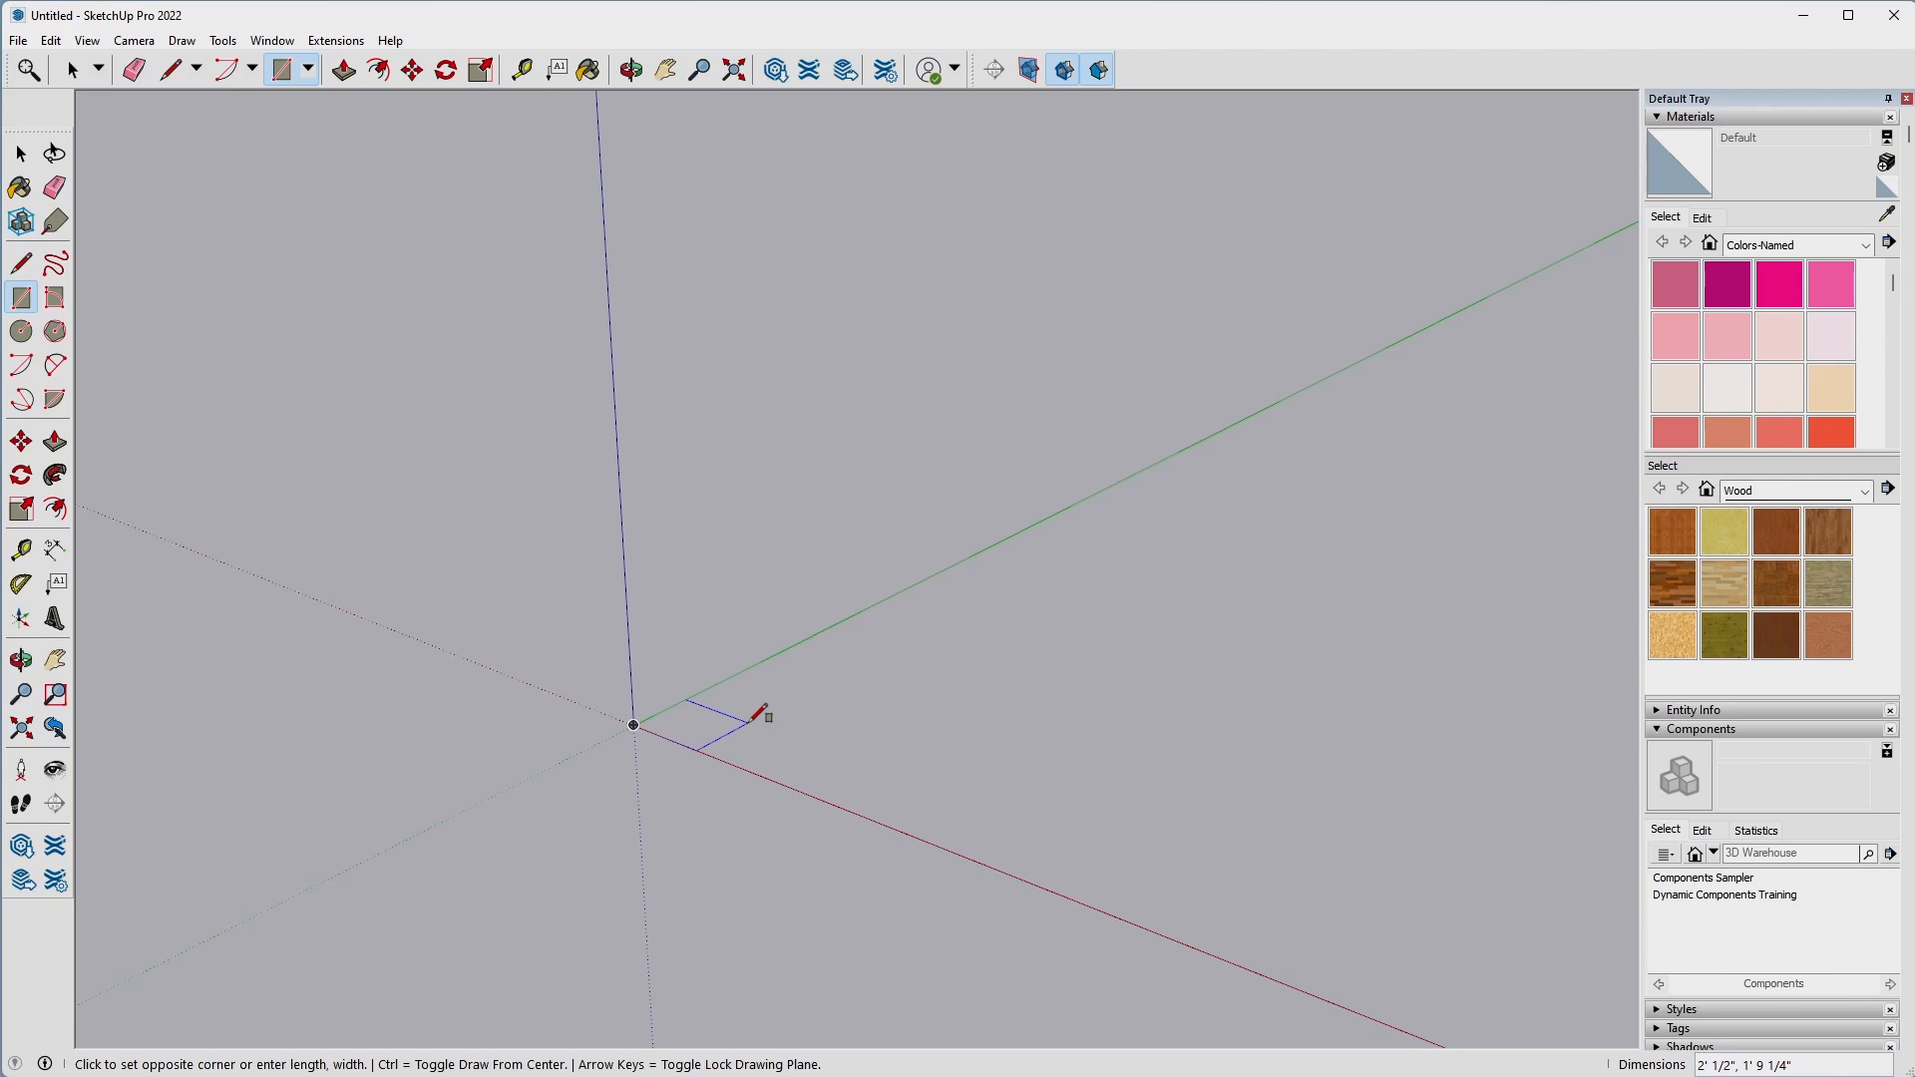
key(Escape)
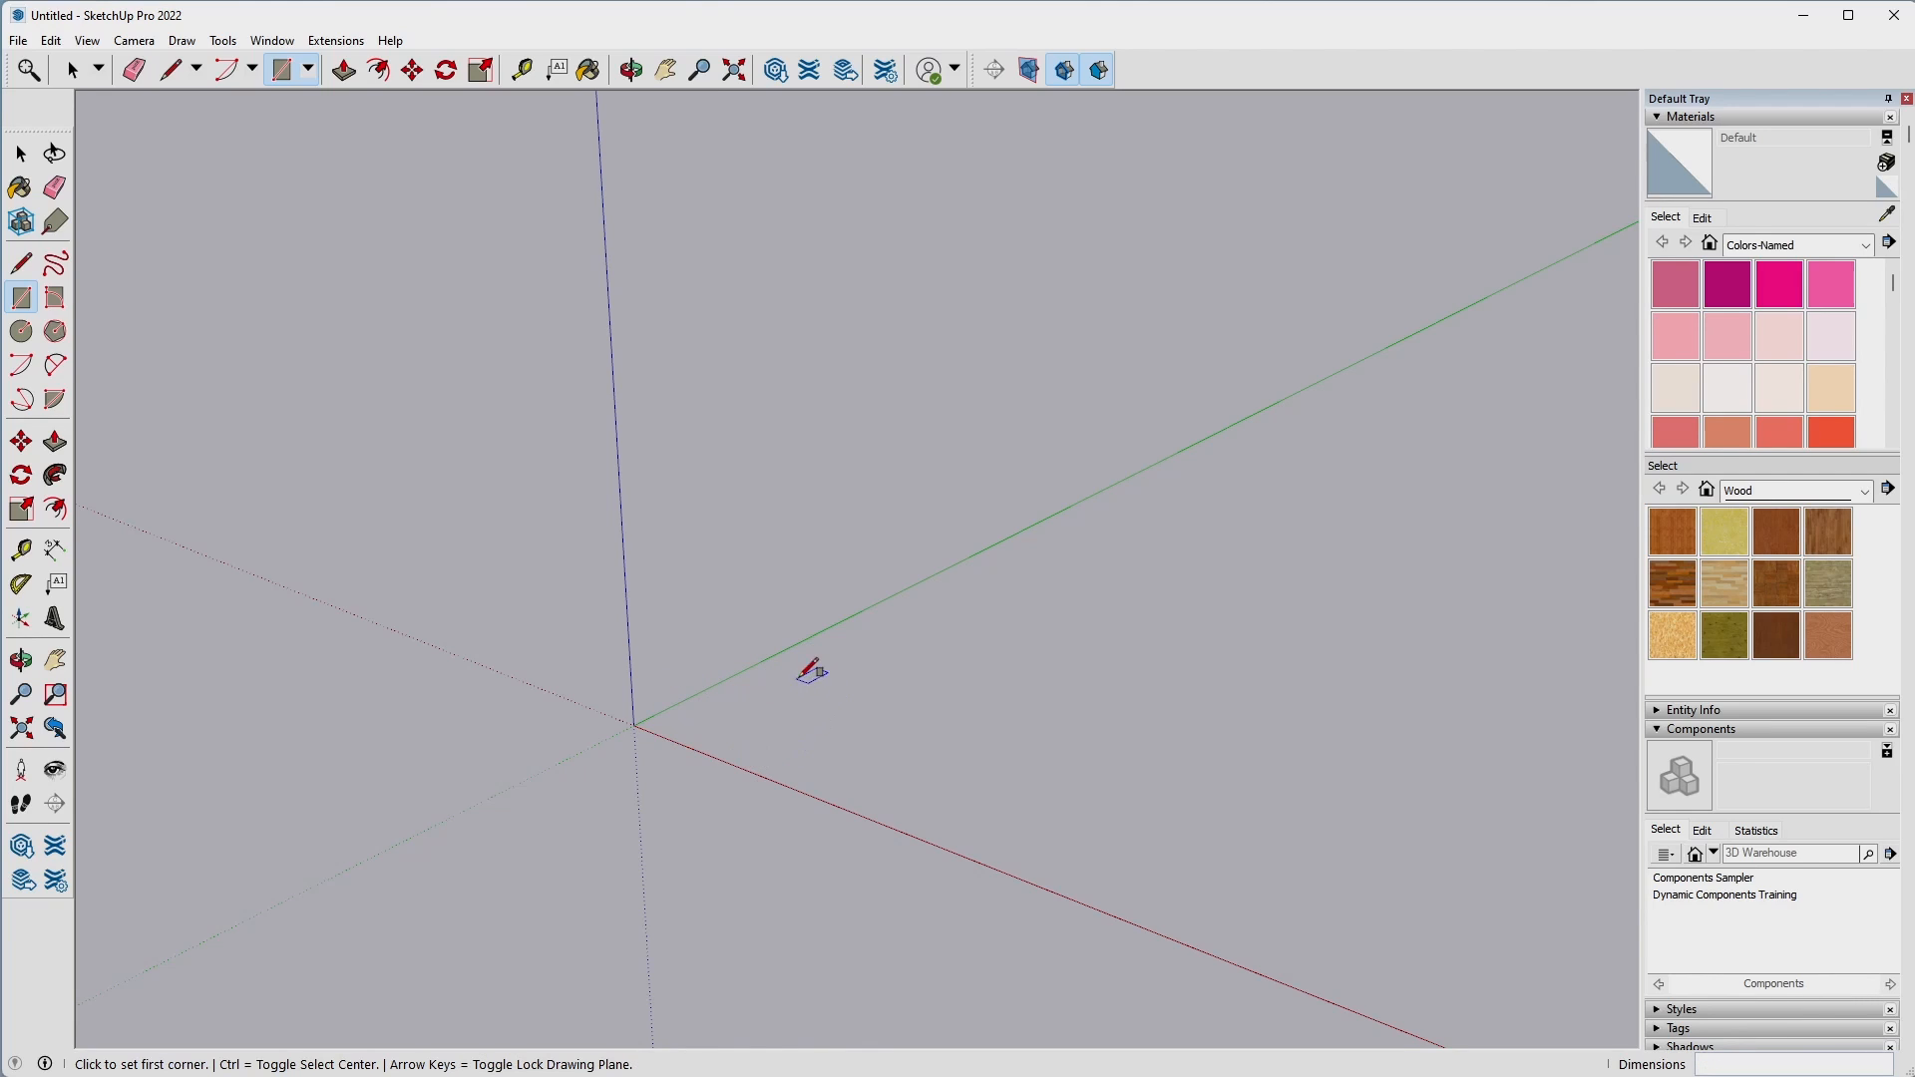
click(635, 725)
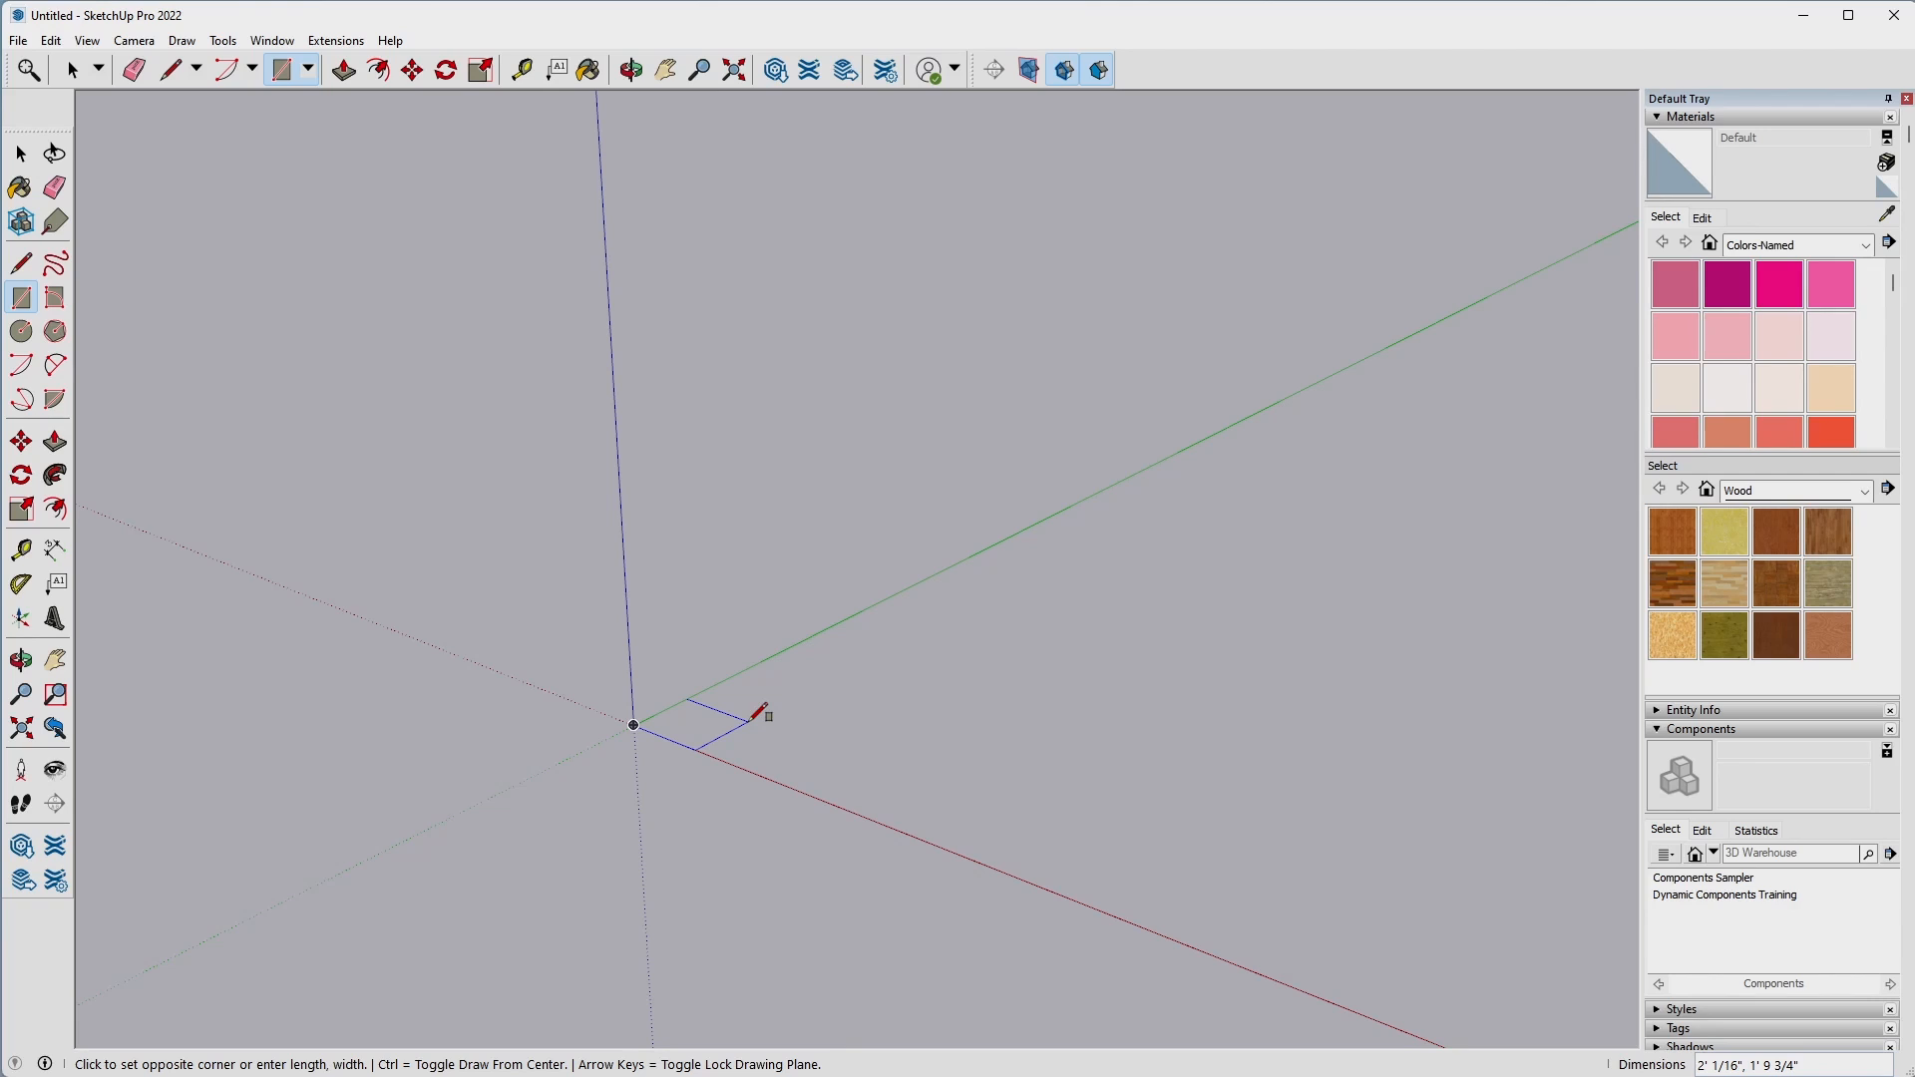
text(2,3)
key(Return)
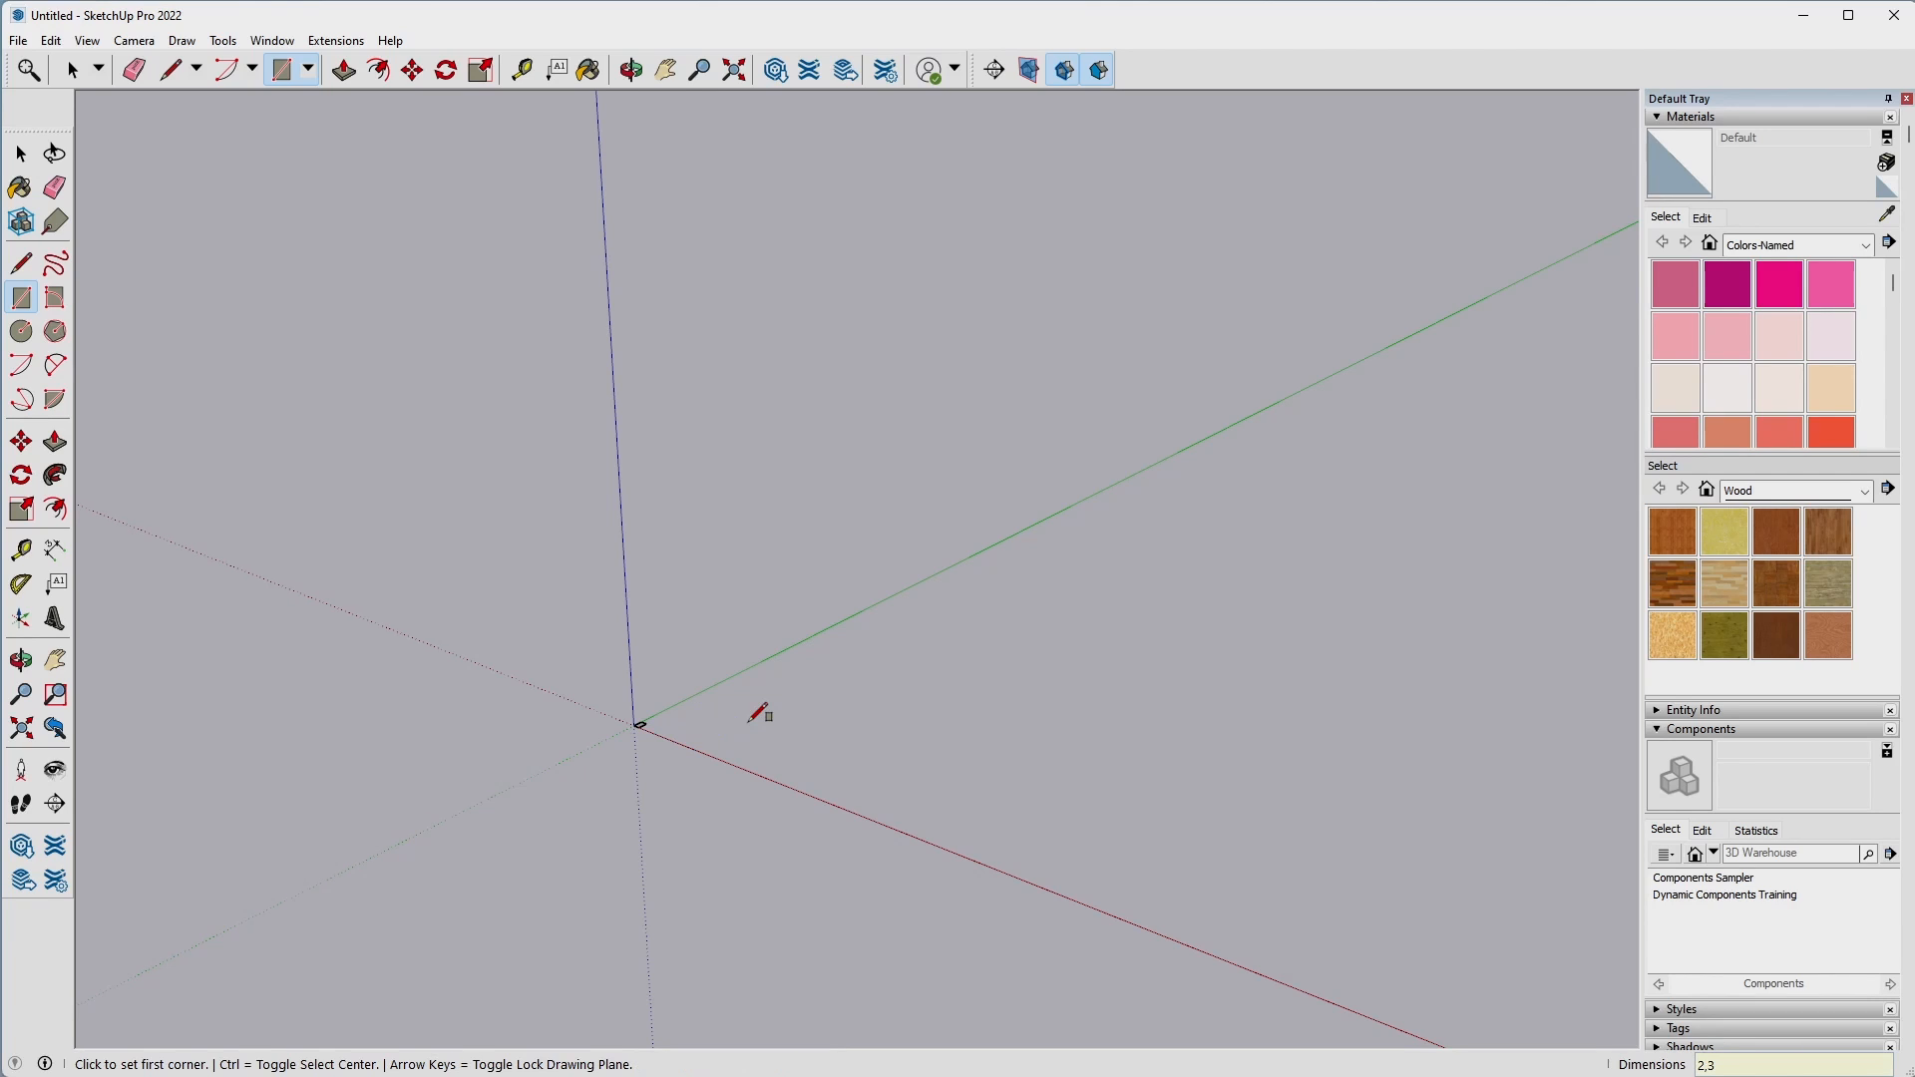
scroll(648, 688, down, 3)
scroll(666, 673, up, 4)
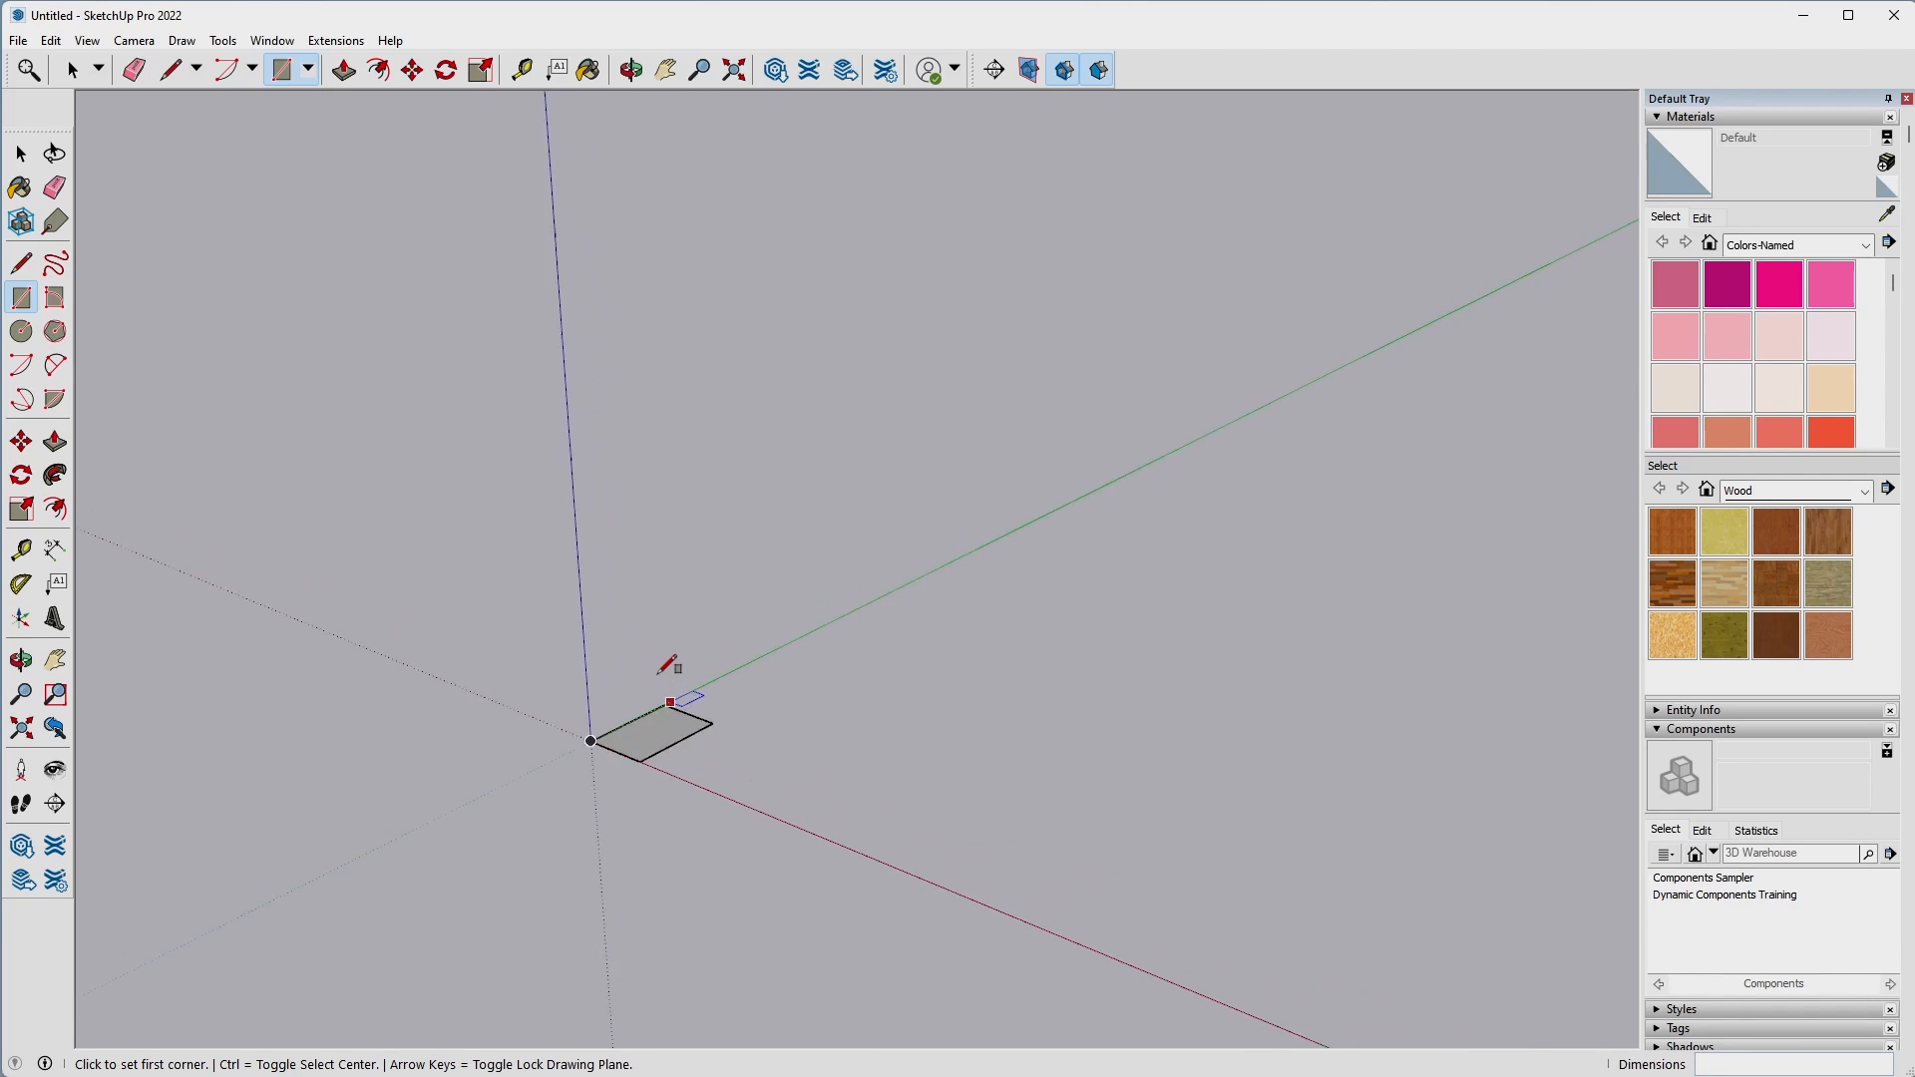
Push/Pull the rectangle's face upward 4" to form a solid block.
key(space)
click(665, 770)
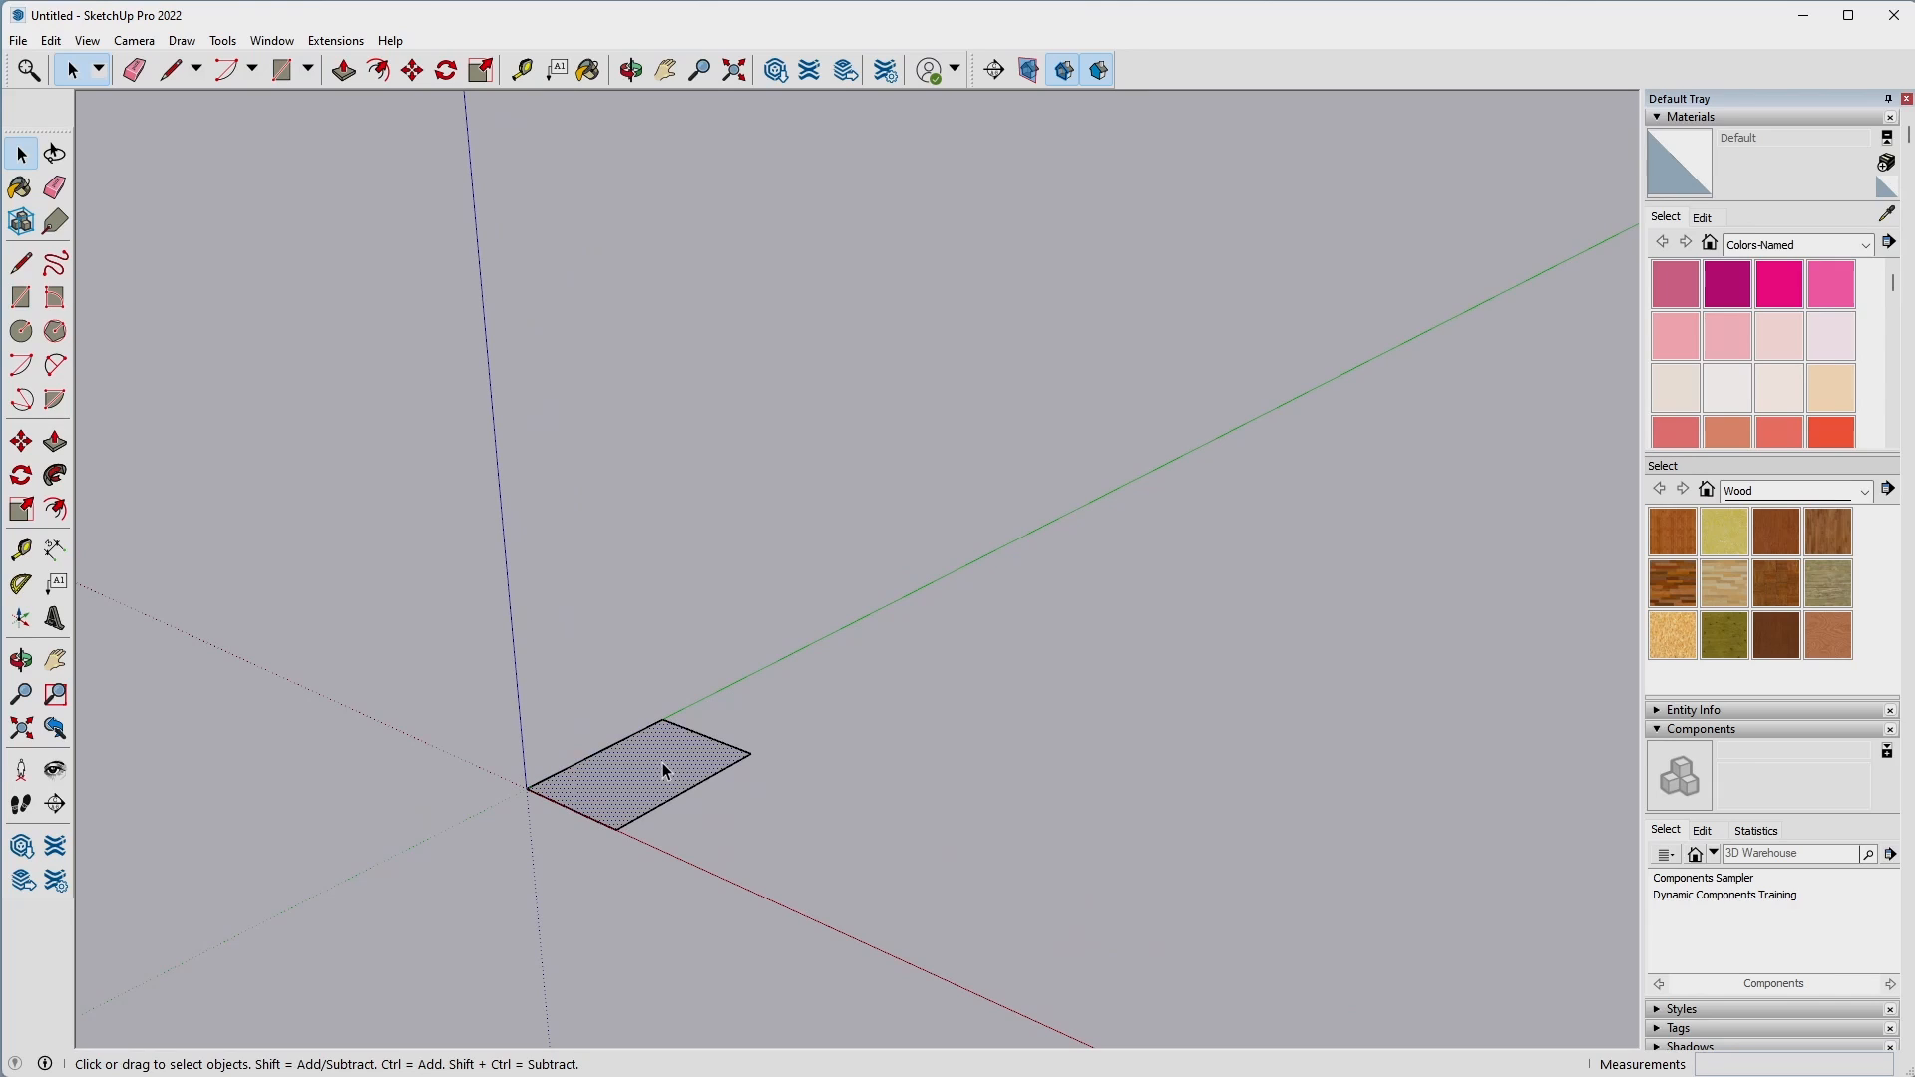
key(p)
click(663, 766)
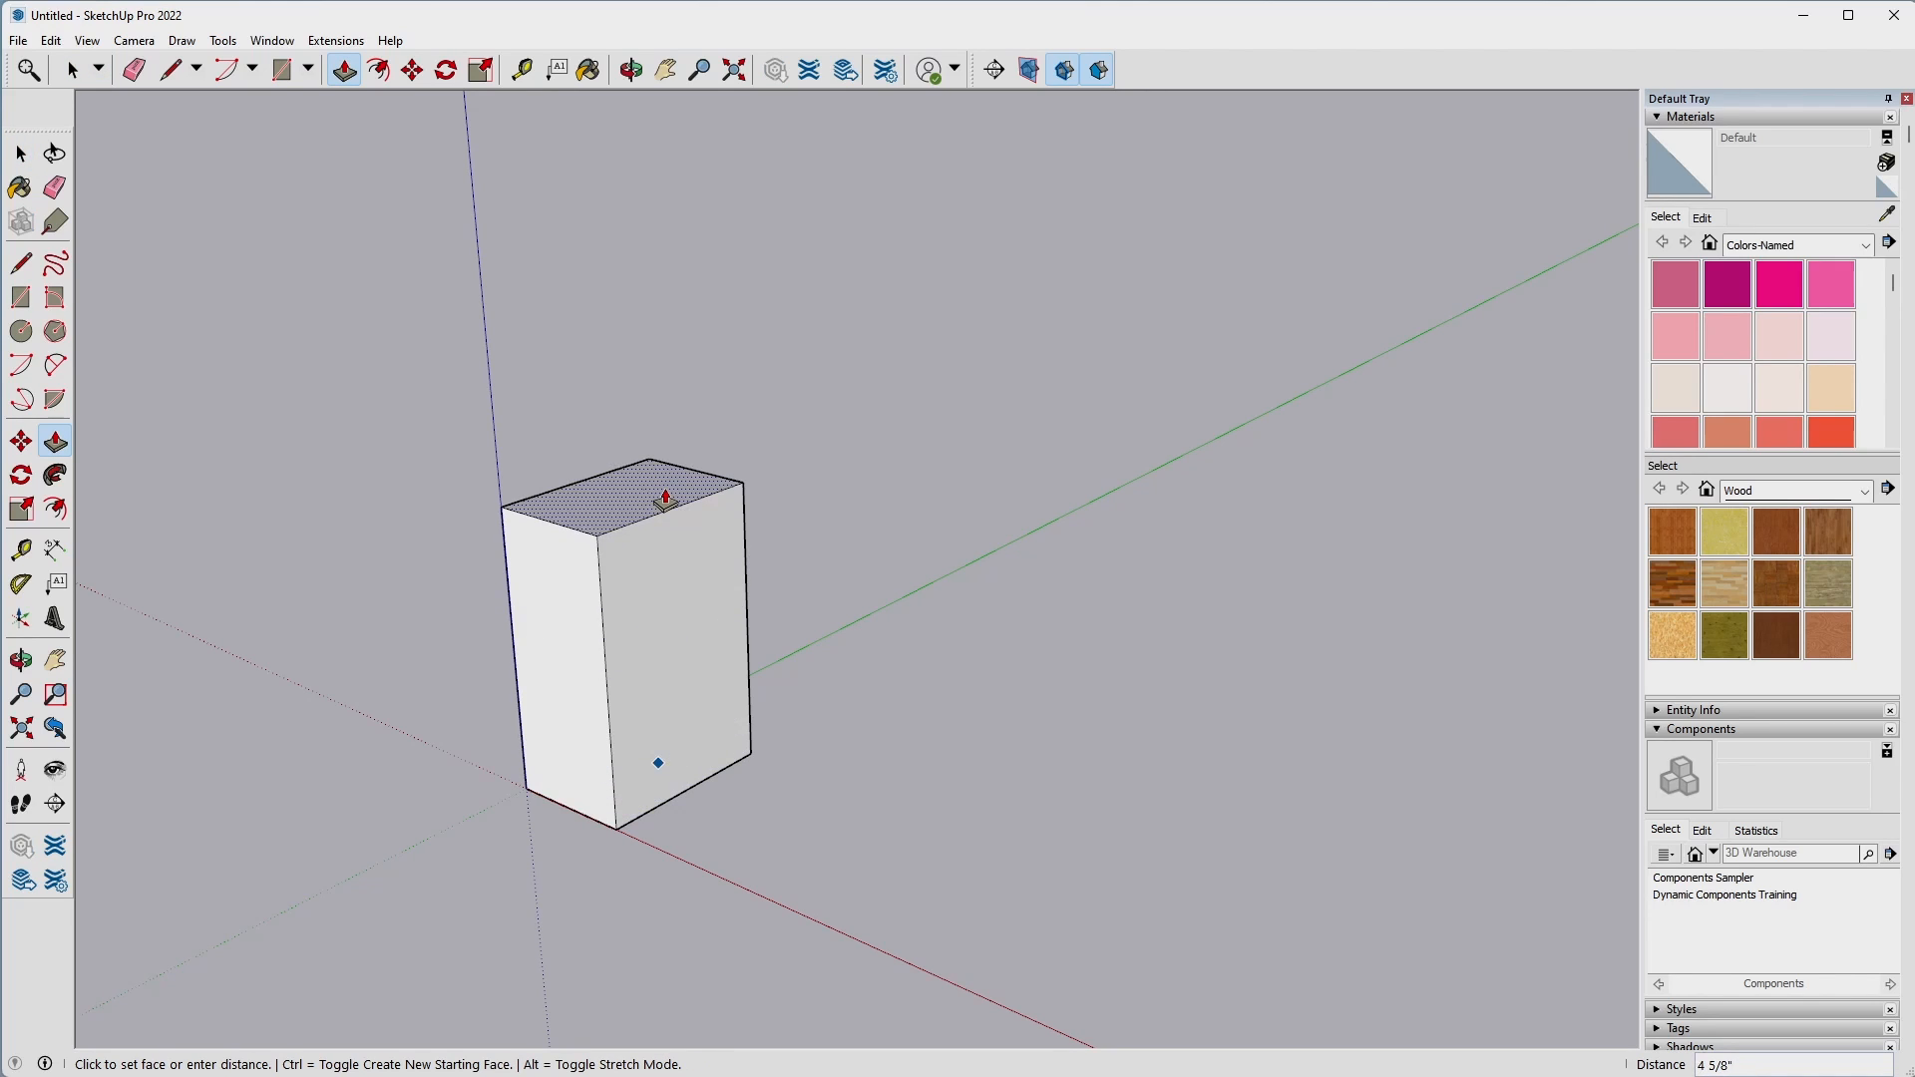
text(4)
key(Return)
Convert the whole block into a component with the definition name block 1.
key(space)
triple_click(681, 636)
right_click(680, 635)
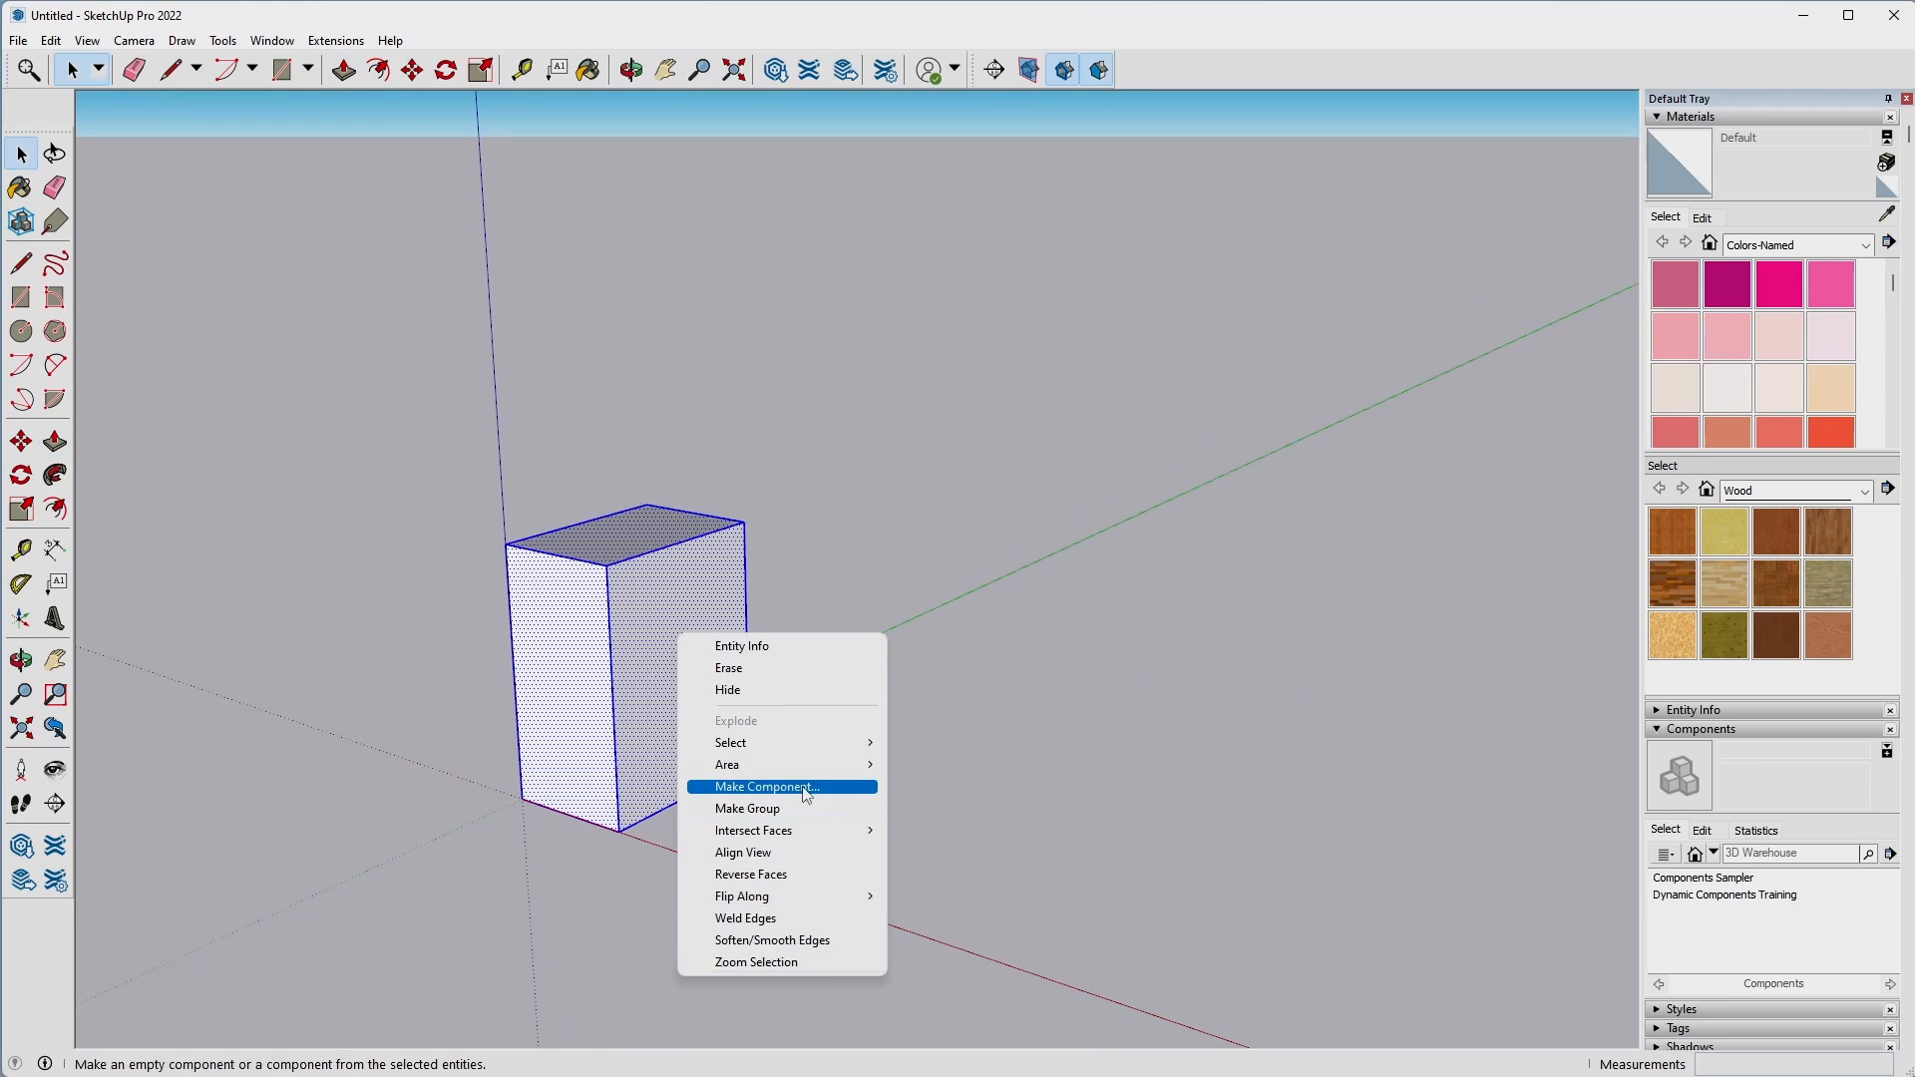
click(796, 788)
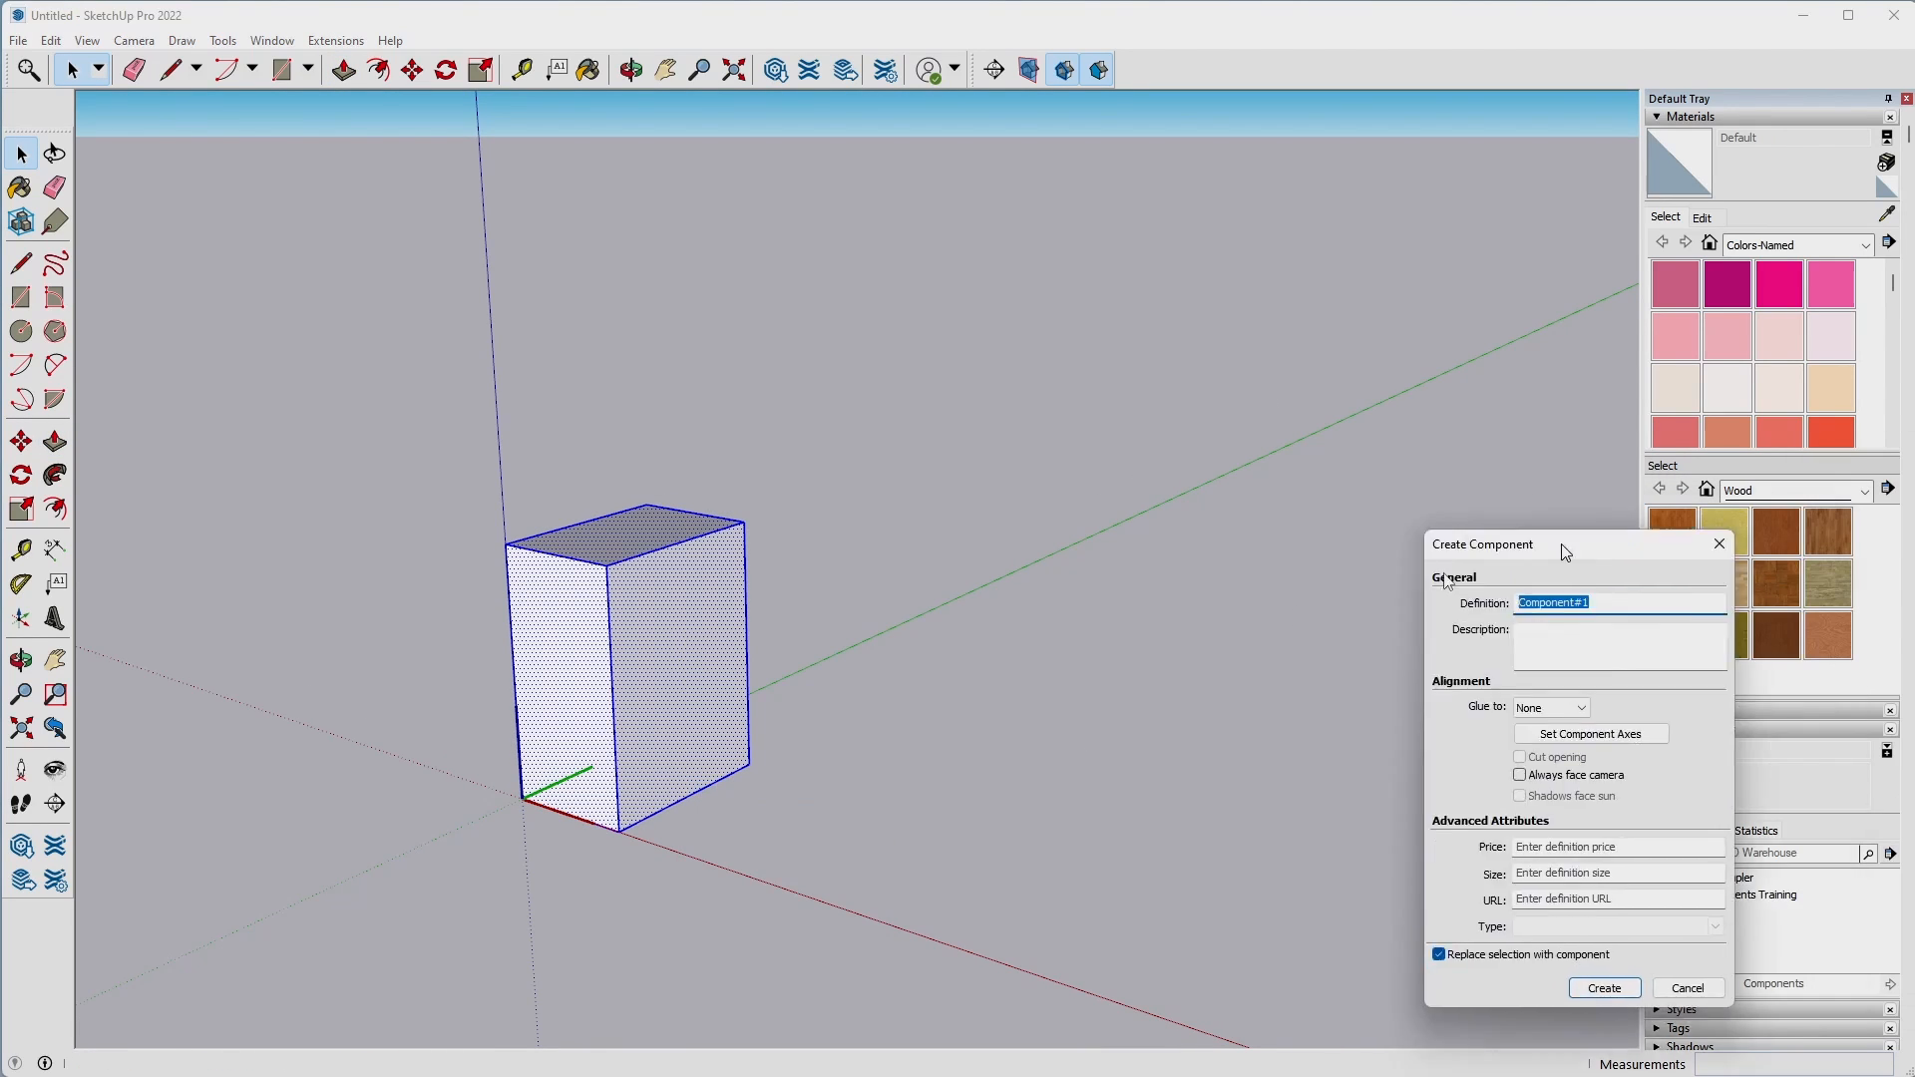
drag(1565, 531, 1354, 531)
text(blok)
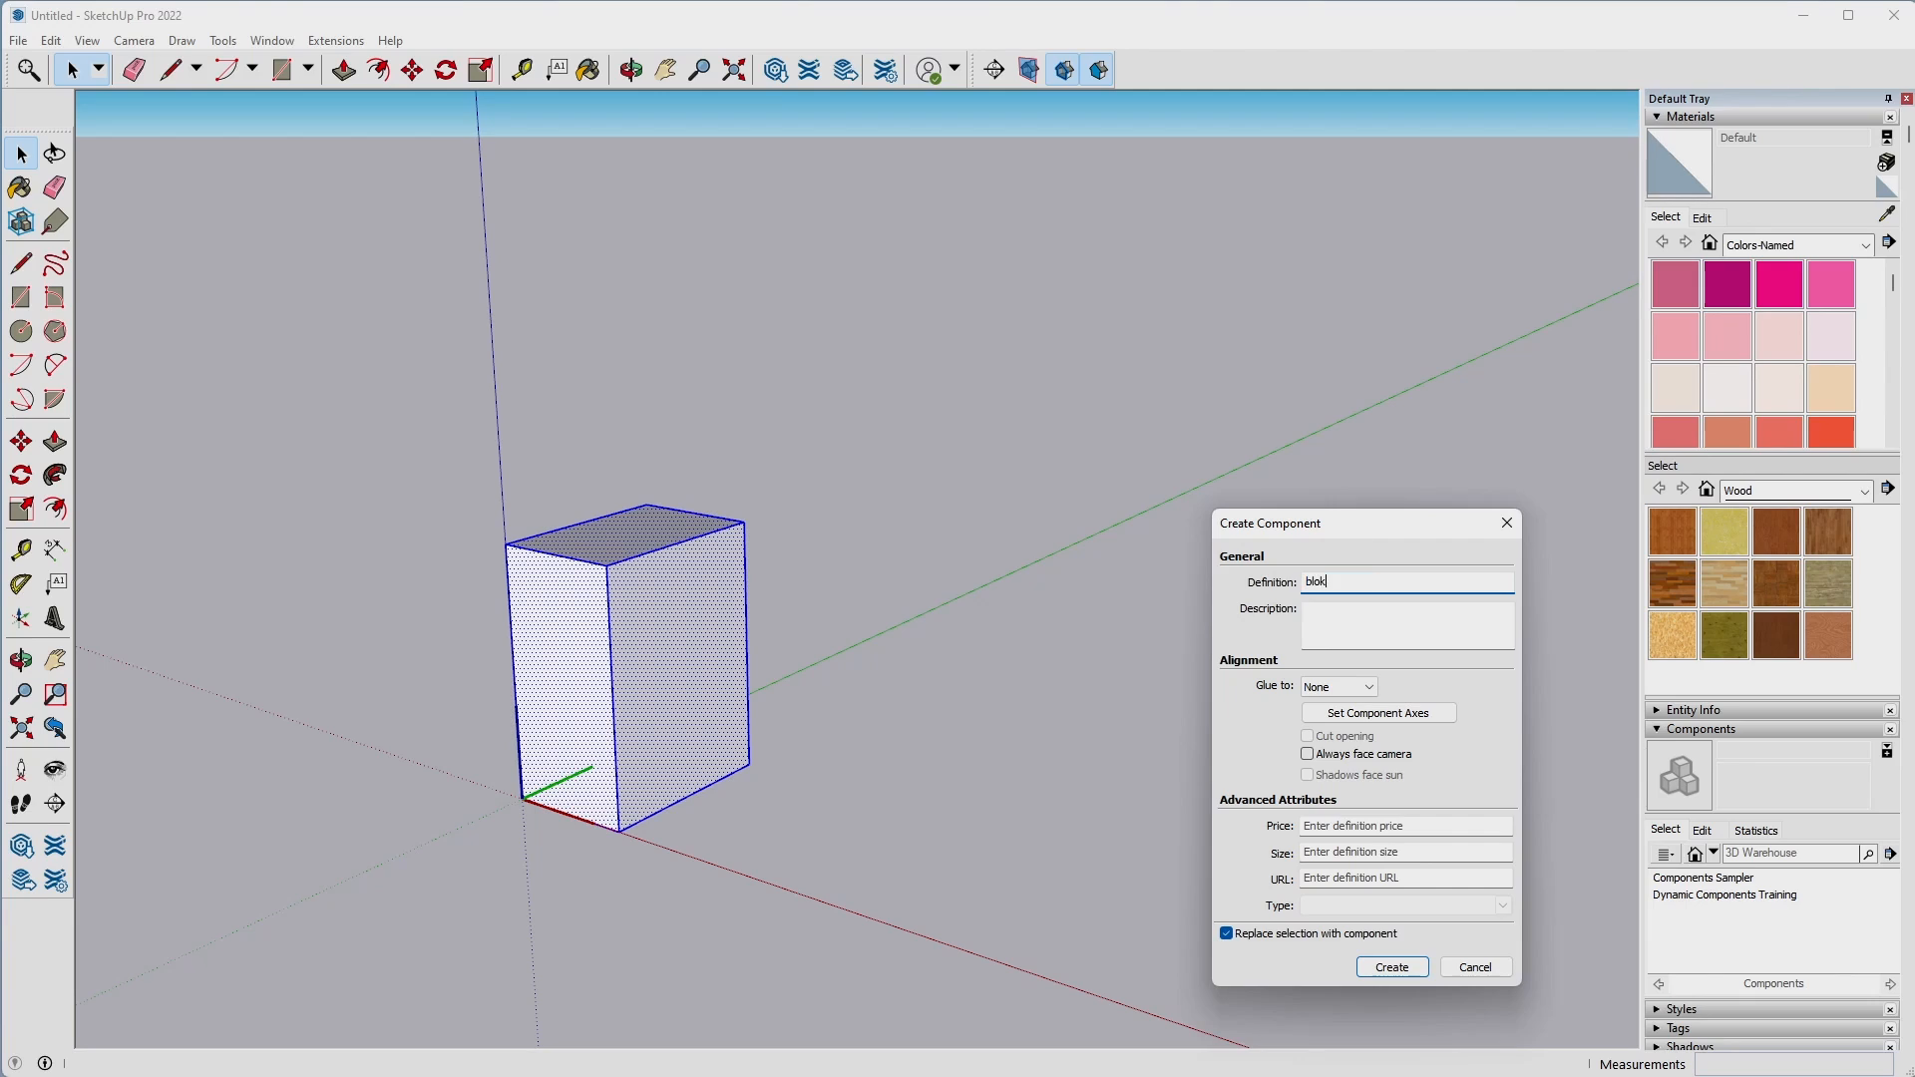
key(Return)
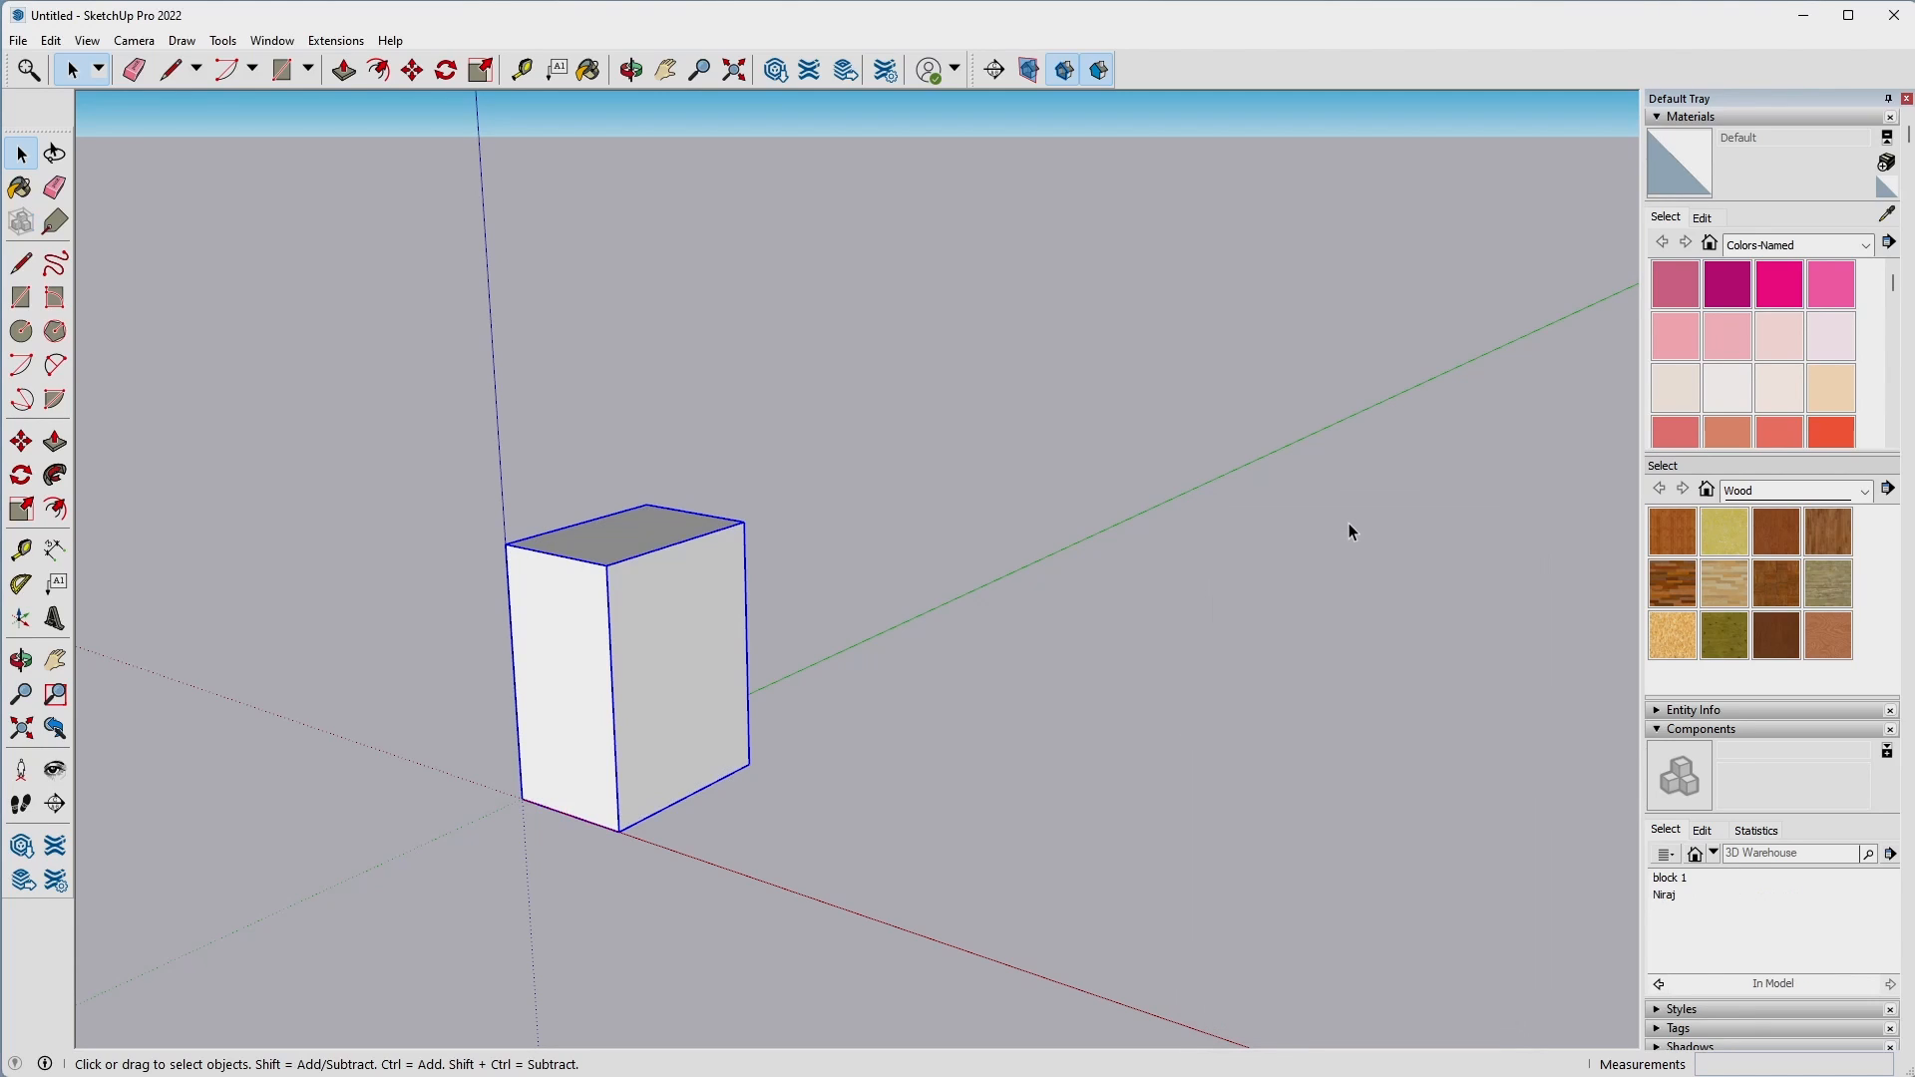
click(1157, 843)
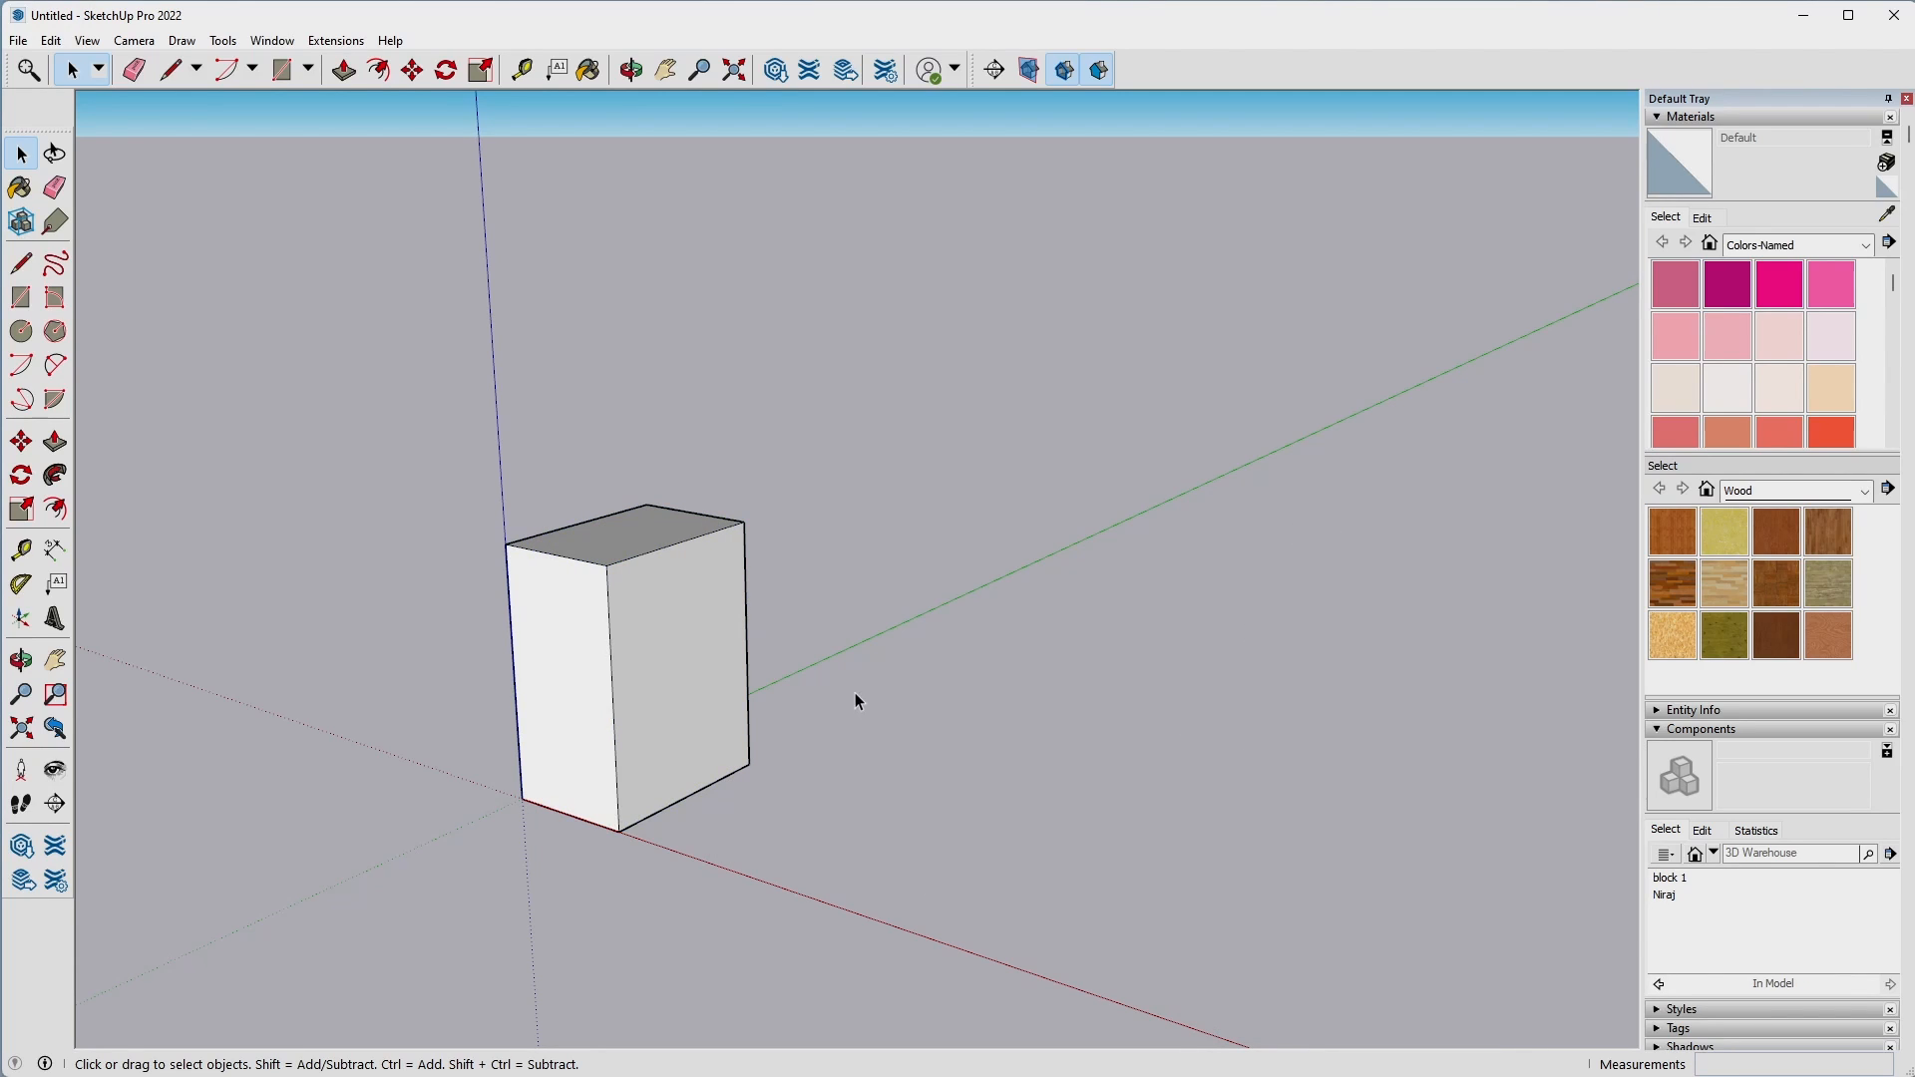
Copy the block component twice along the green axis at 3" spacing, placing three blocks end to end.
key(m)
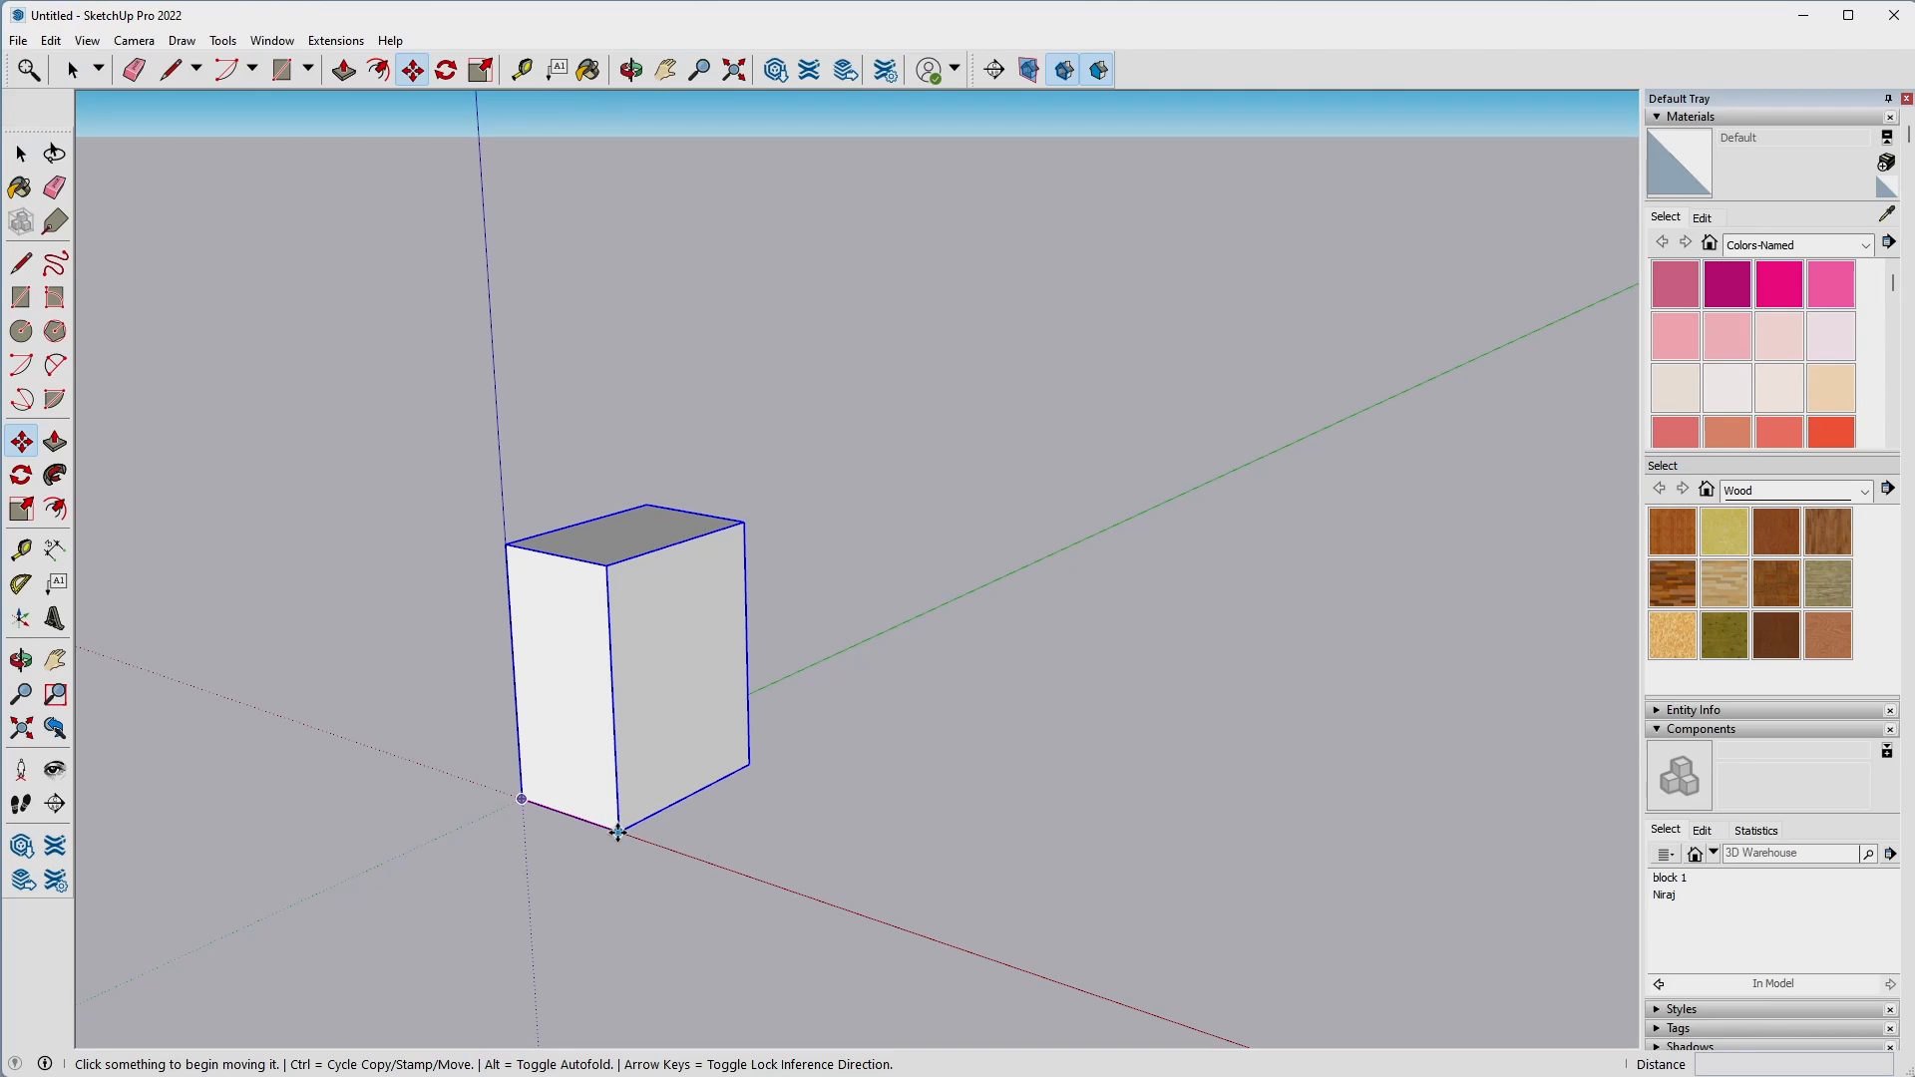
click(618, 831)
key(ctrl)
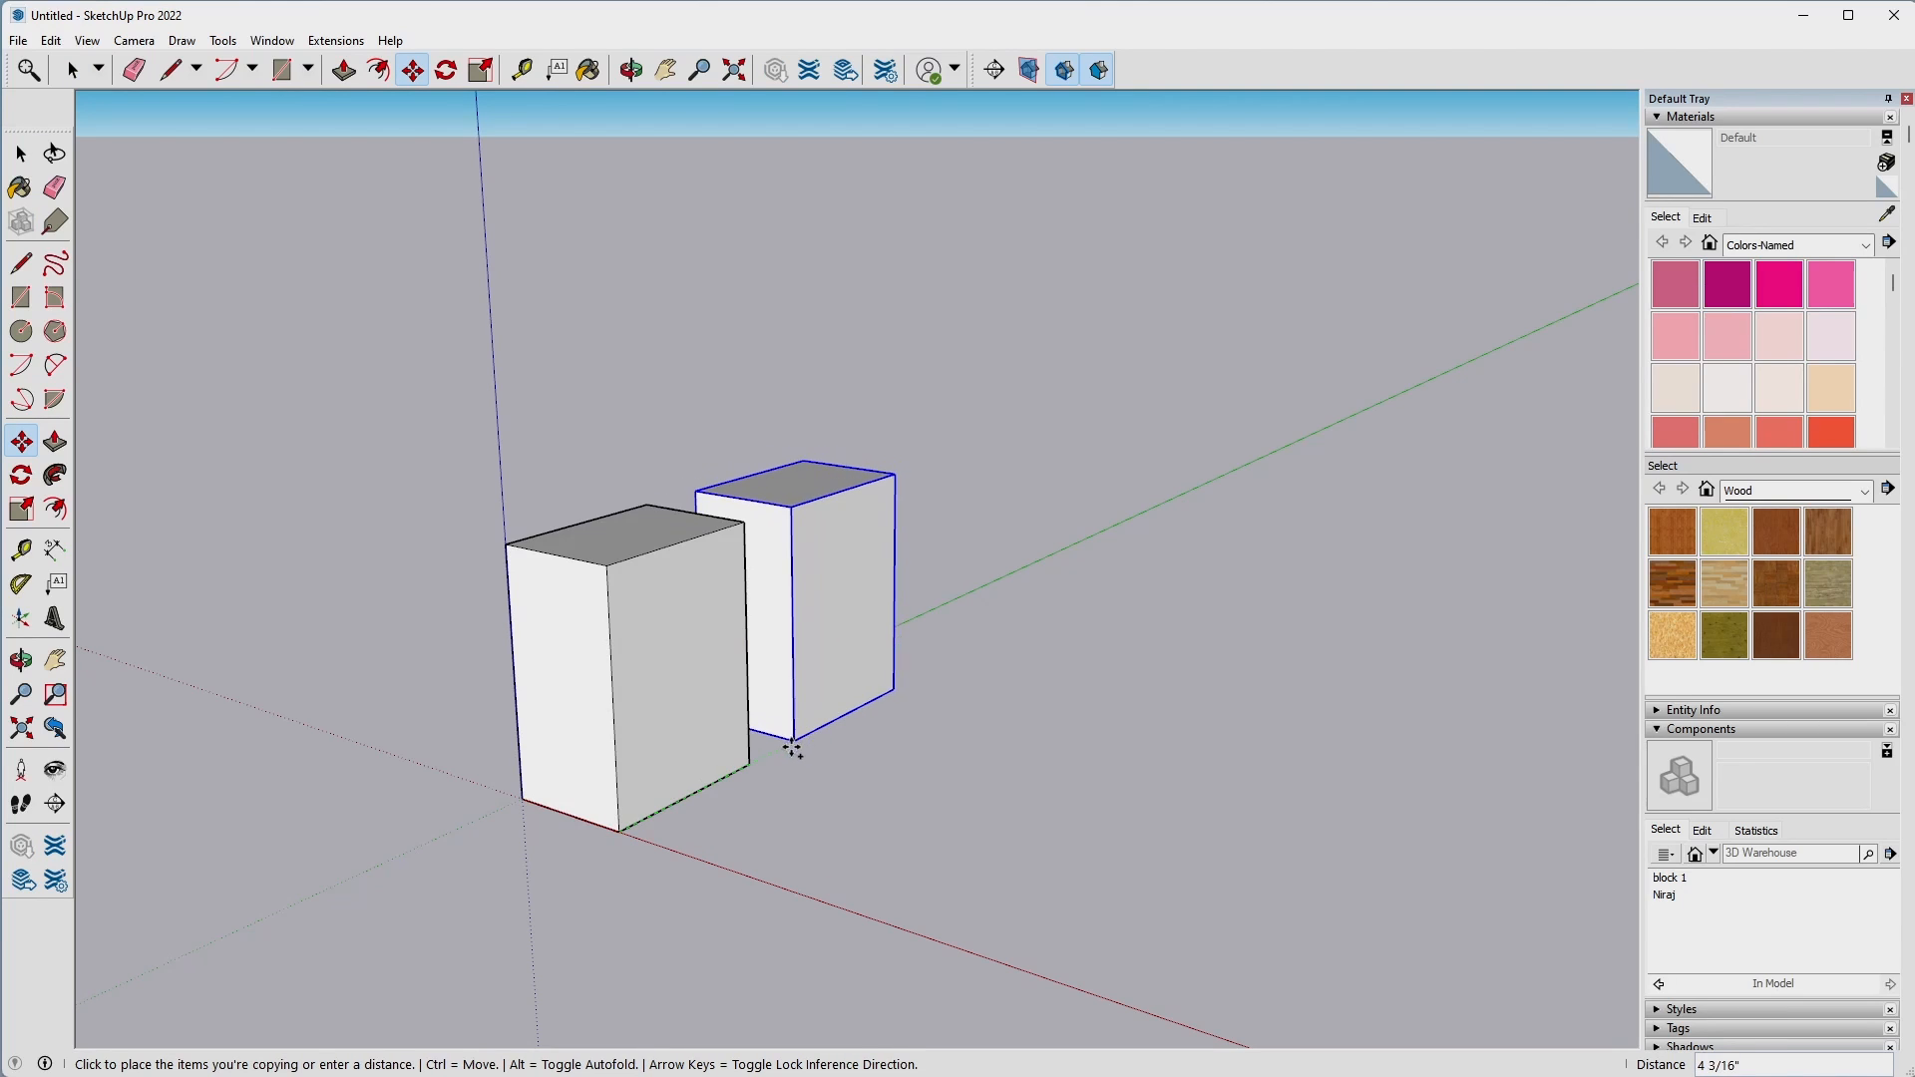
click(750, 764)
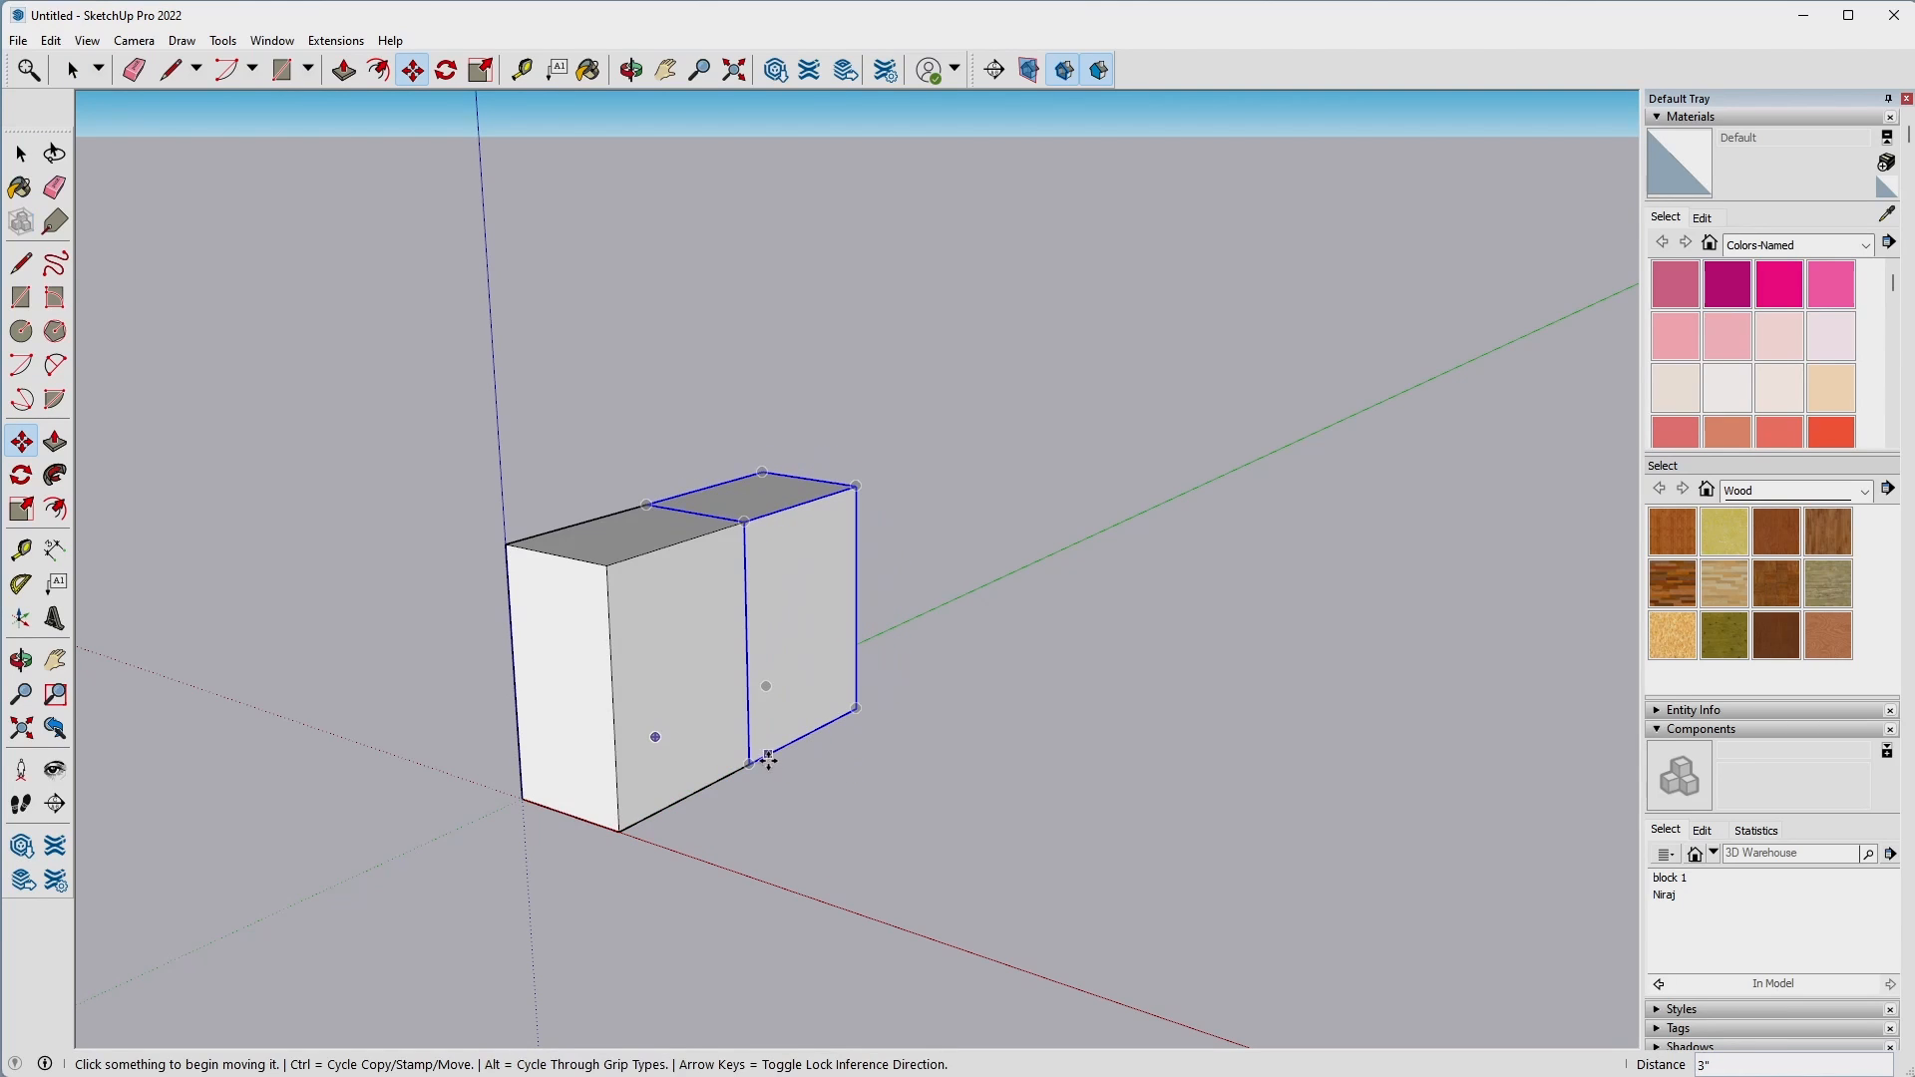
click(767, 761)
key(ctrl)
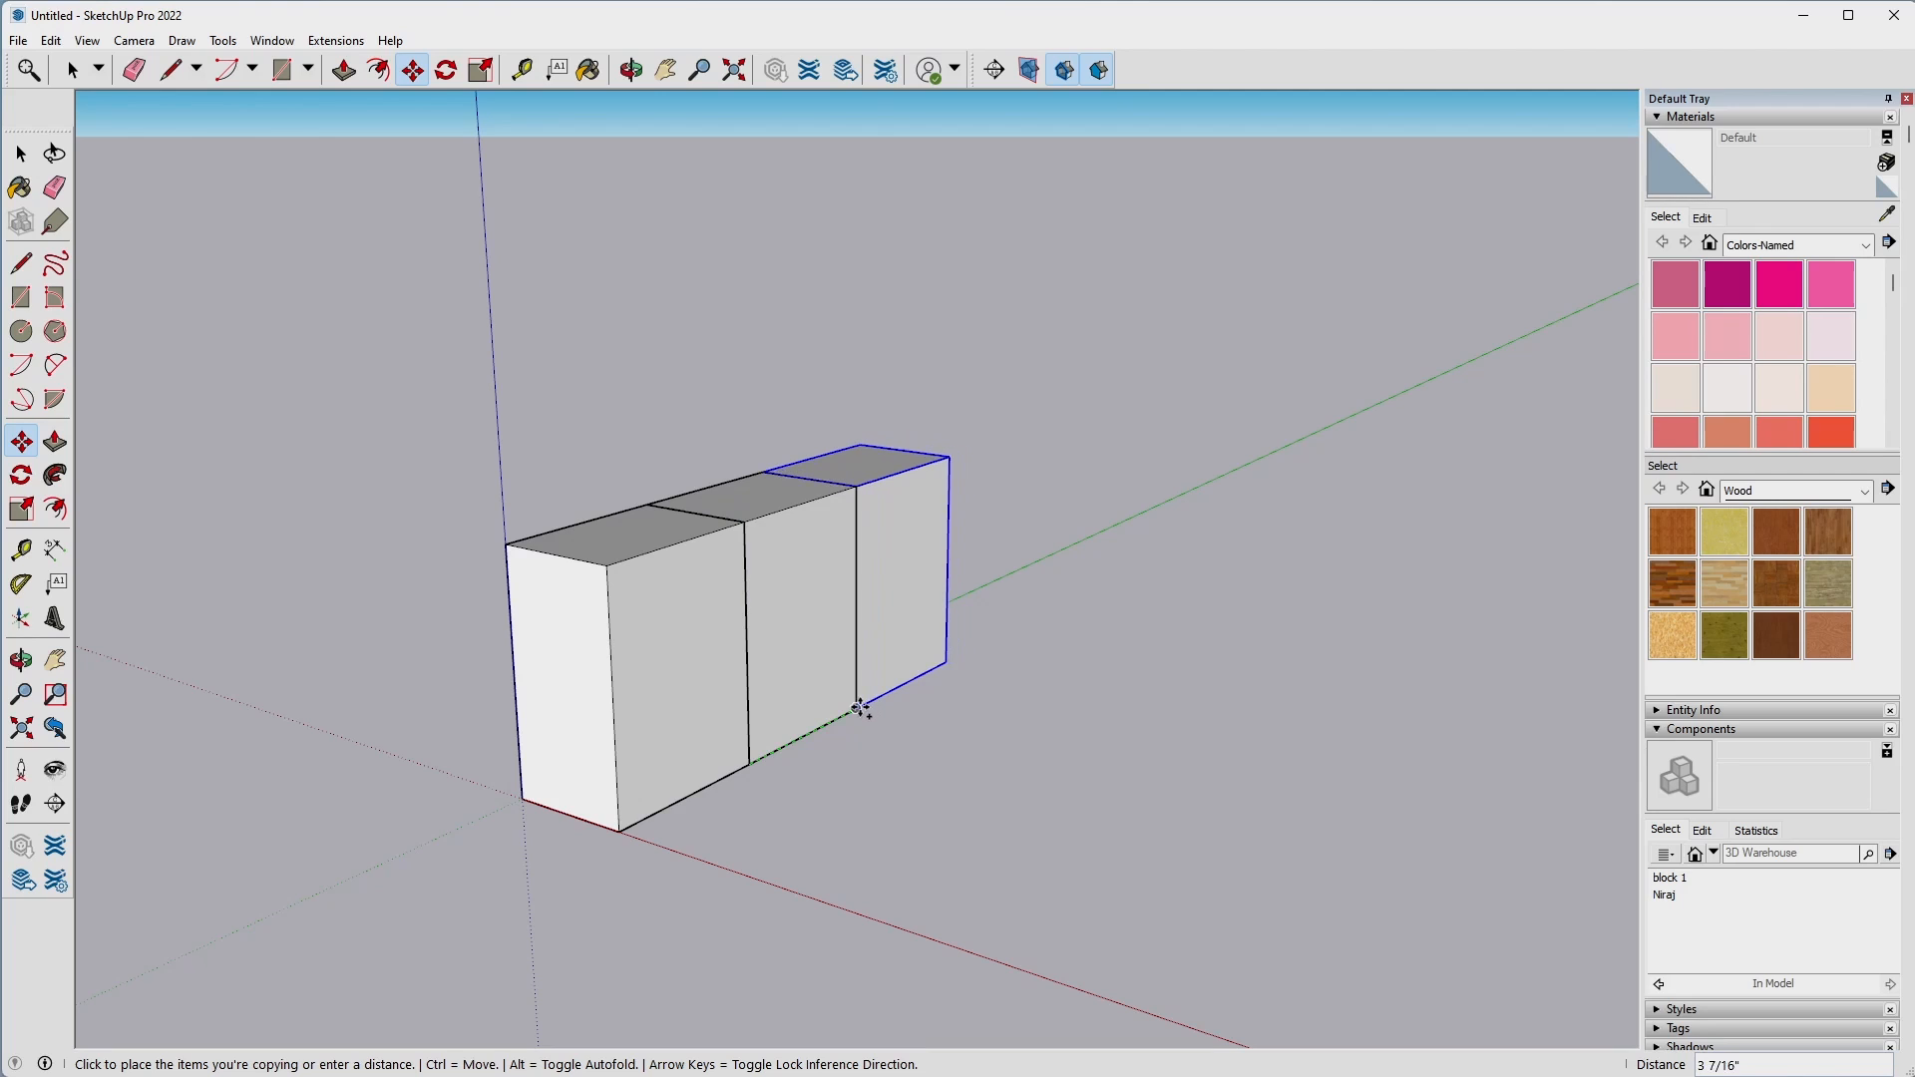
click(860, 708)
key(space)
Try to Push/Pull the top face of the block at the origin inside its component.
middle_drag(968, 806, 877, 778)
middle_drag(914, 585, 1039, 820)
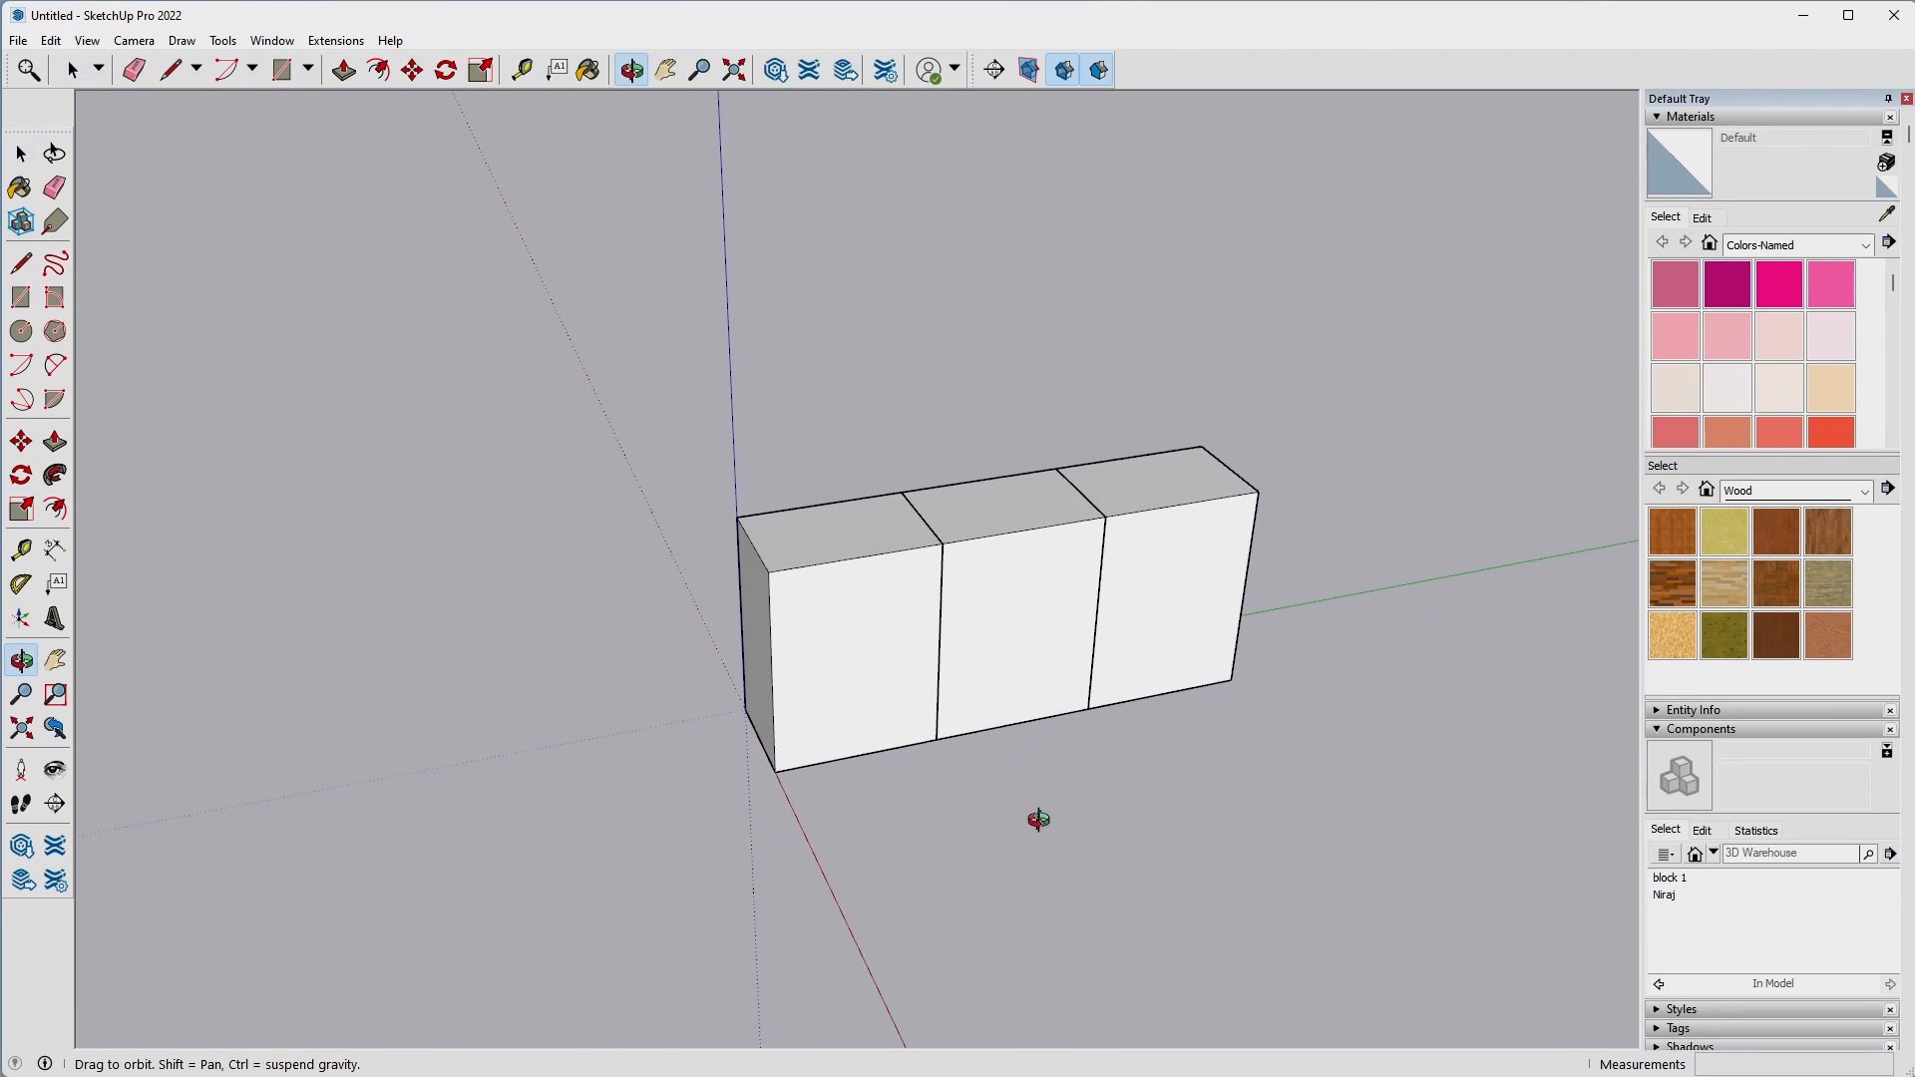
scroll(1057, 598, up, 3)
double_click(650, 493)
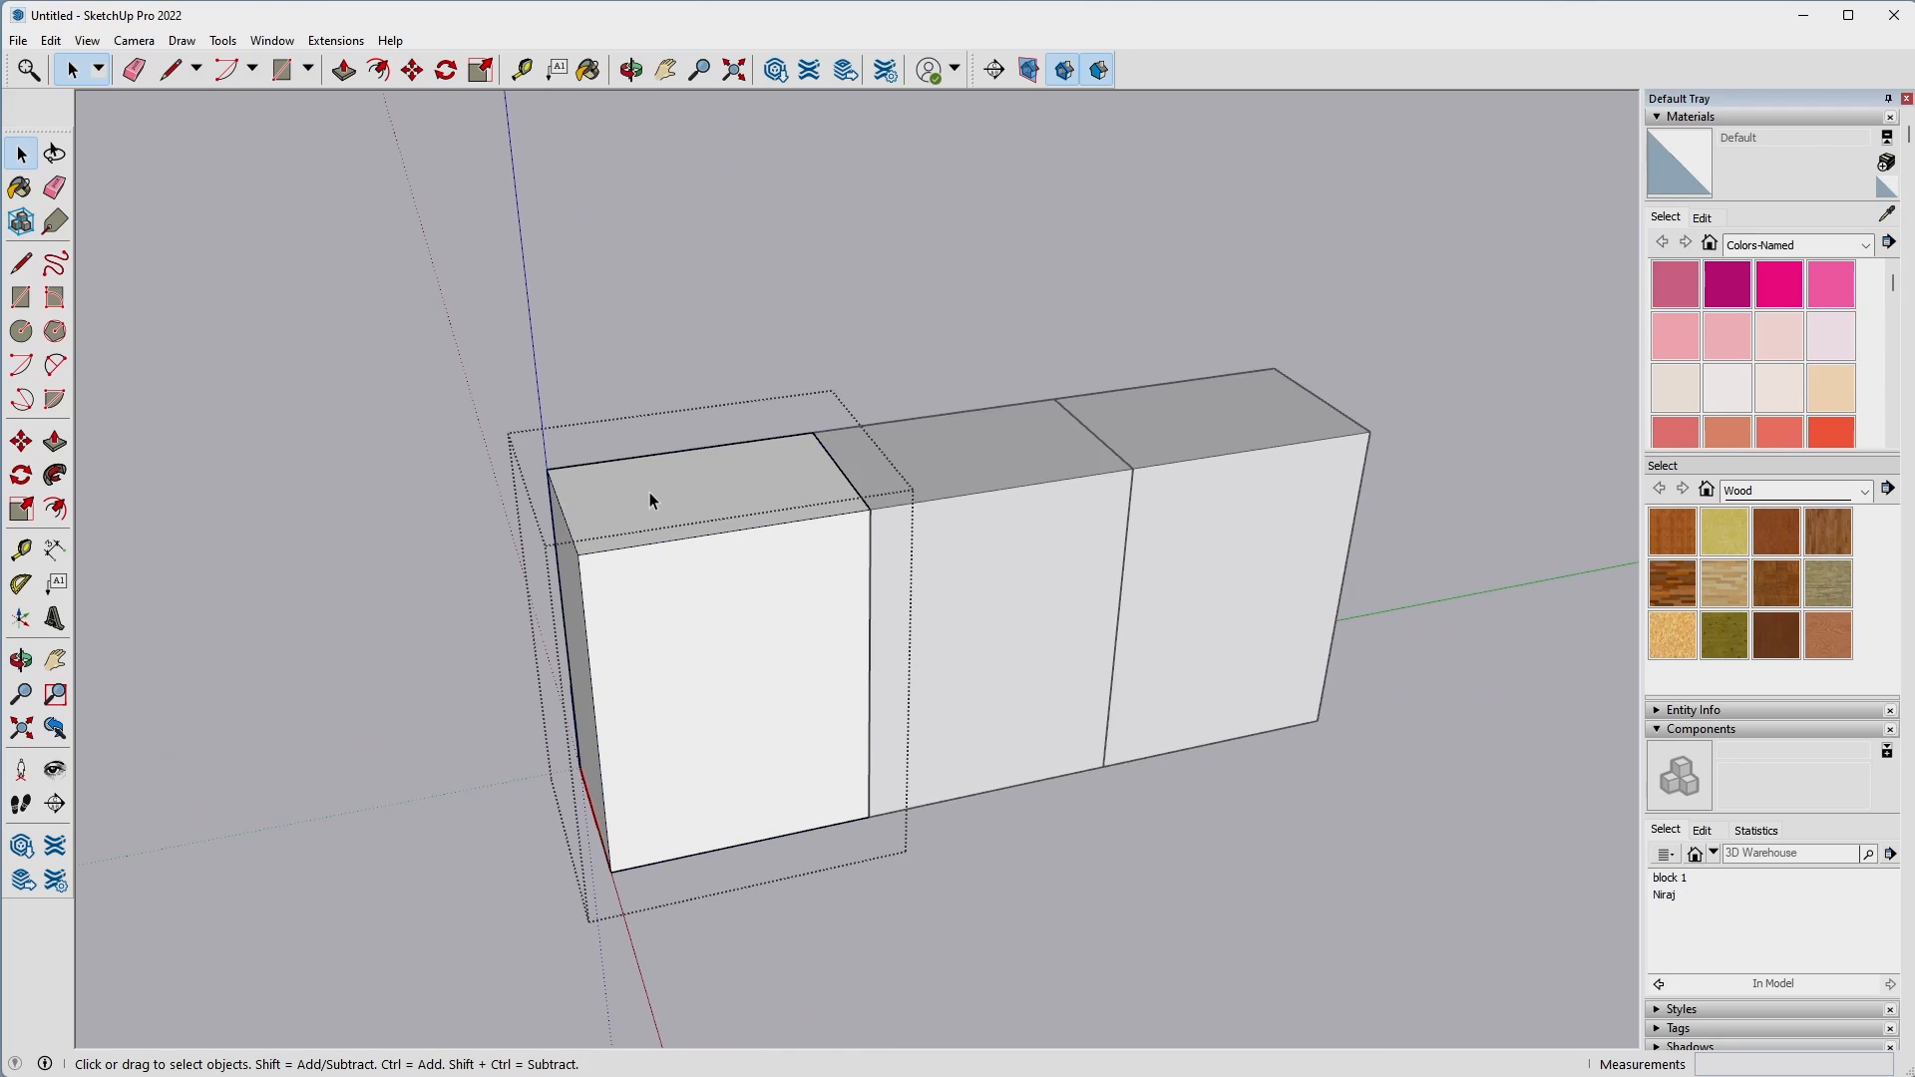
click(724, 493)
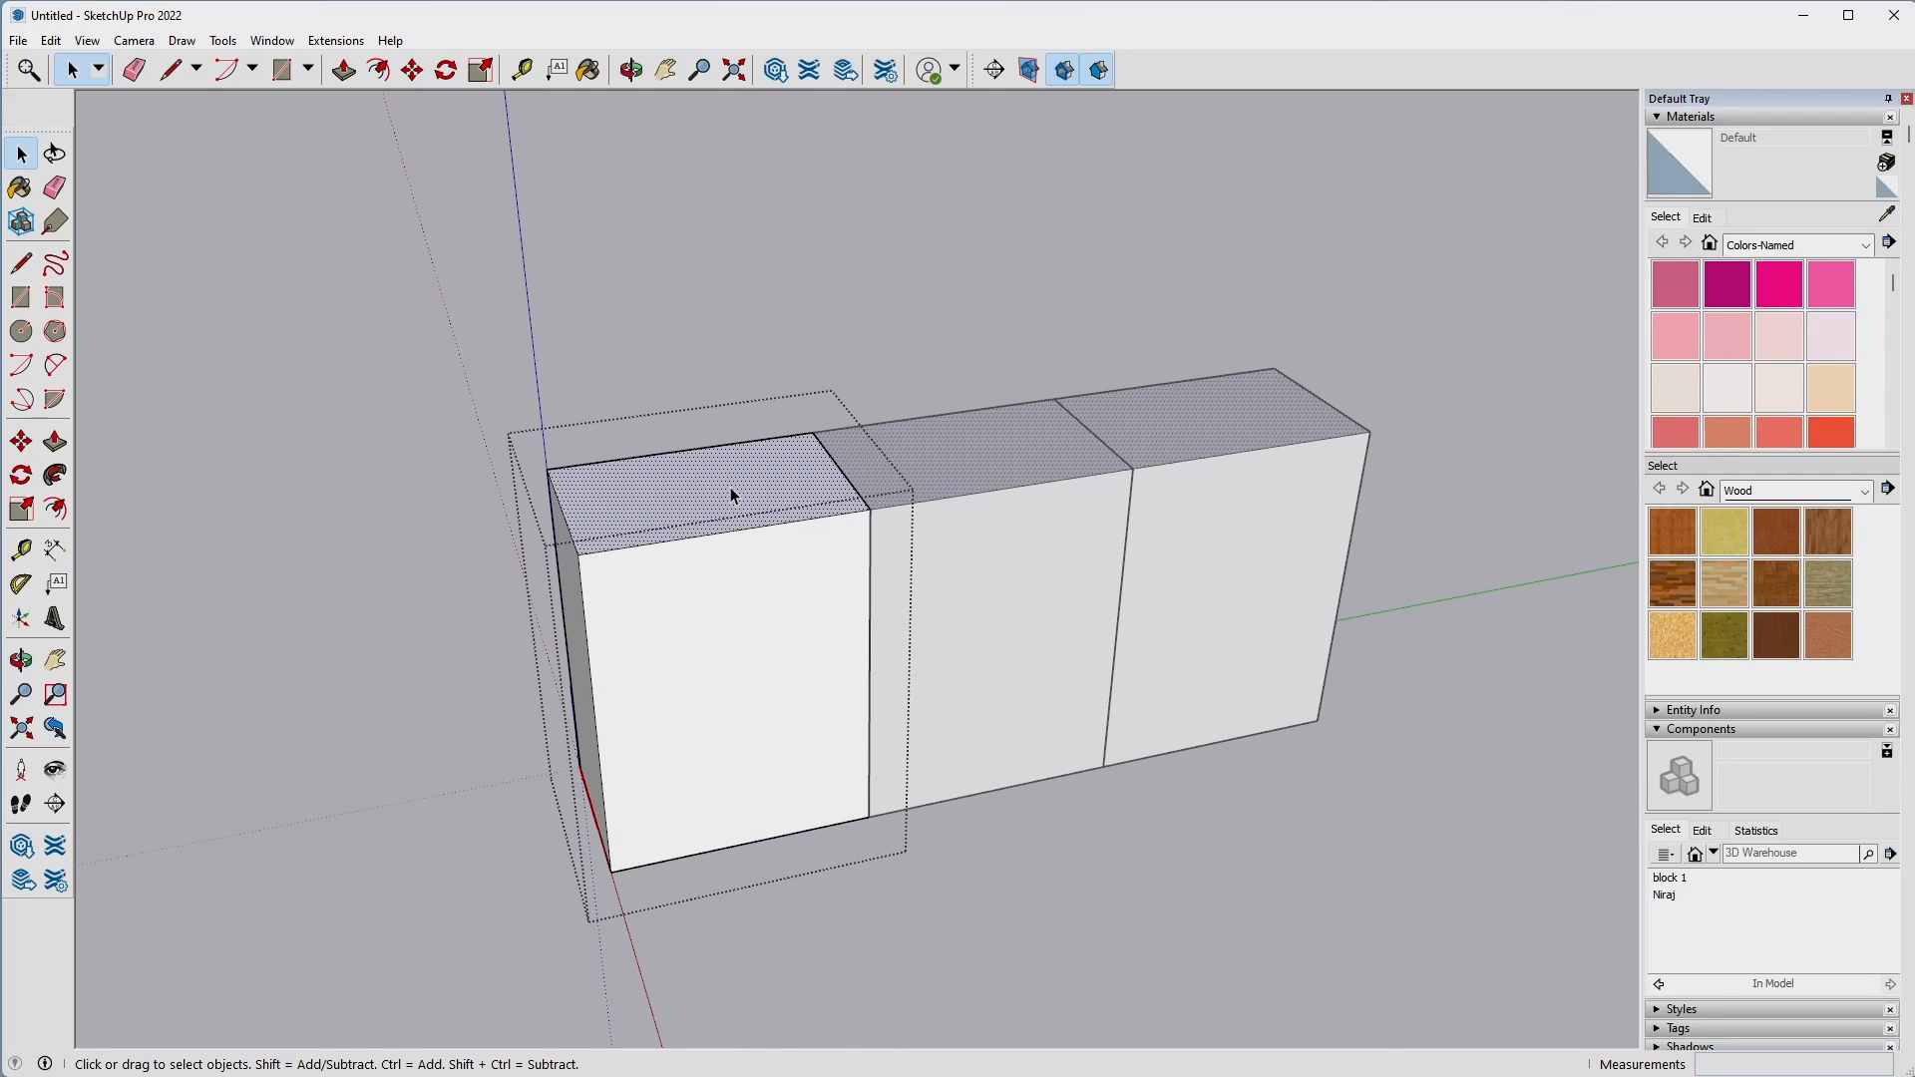
key(p)
click(730, 487)
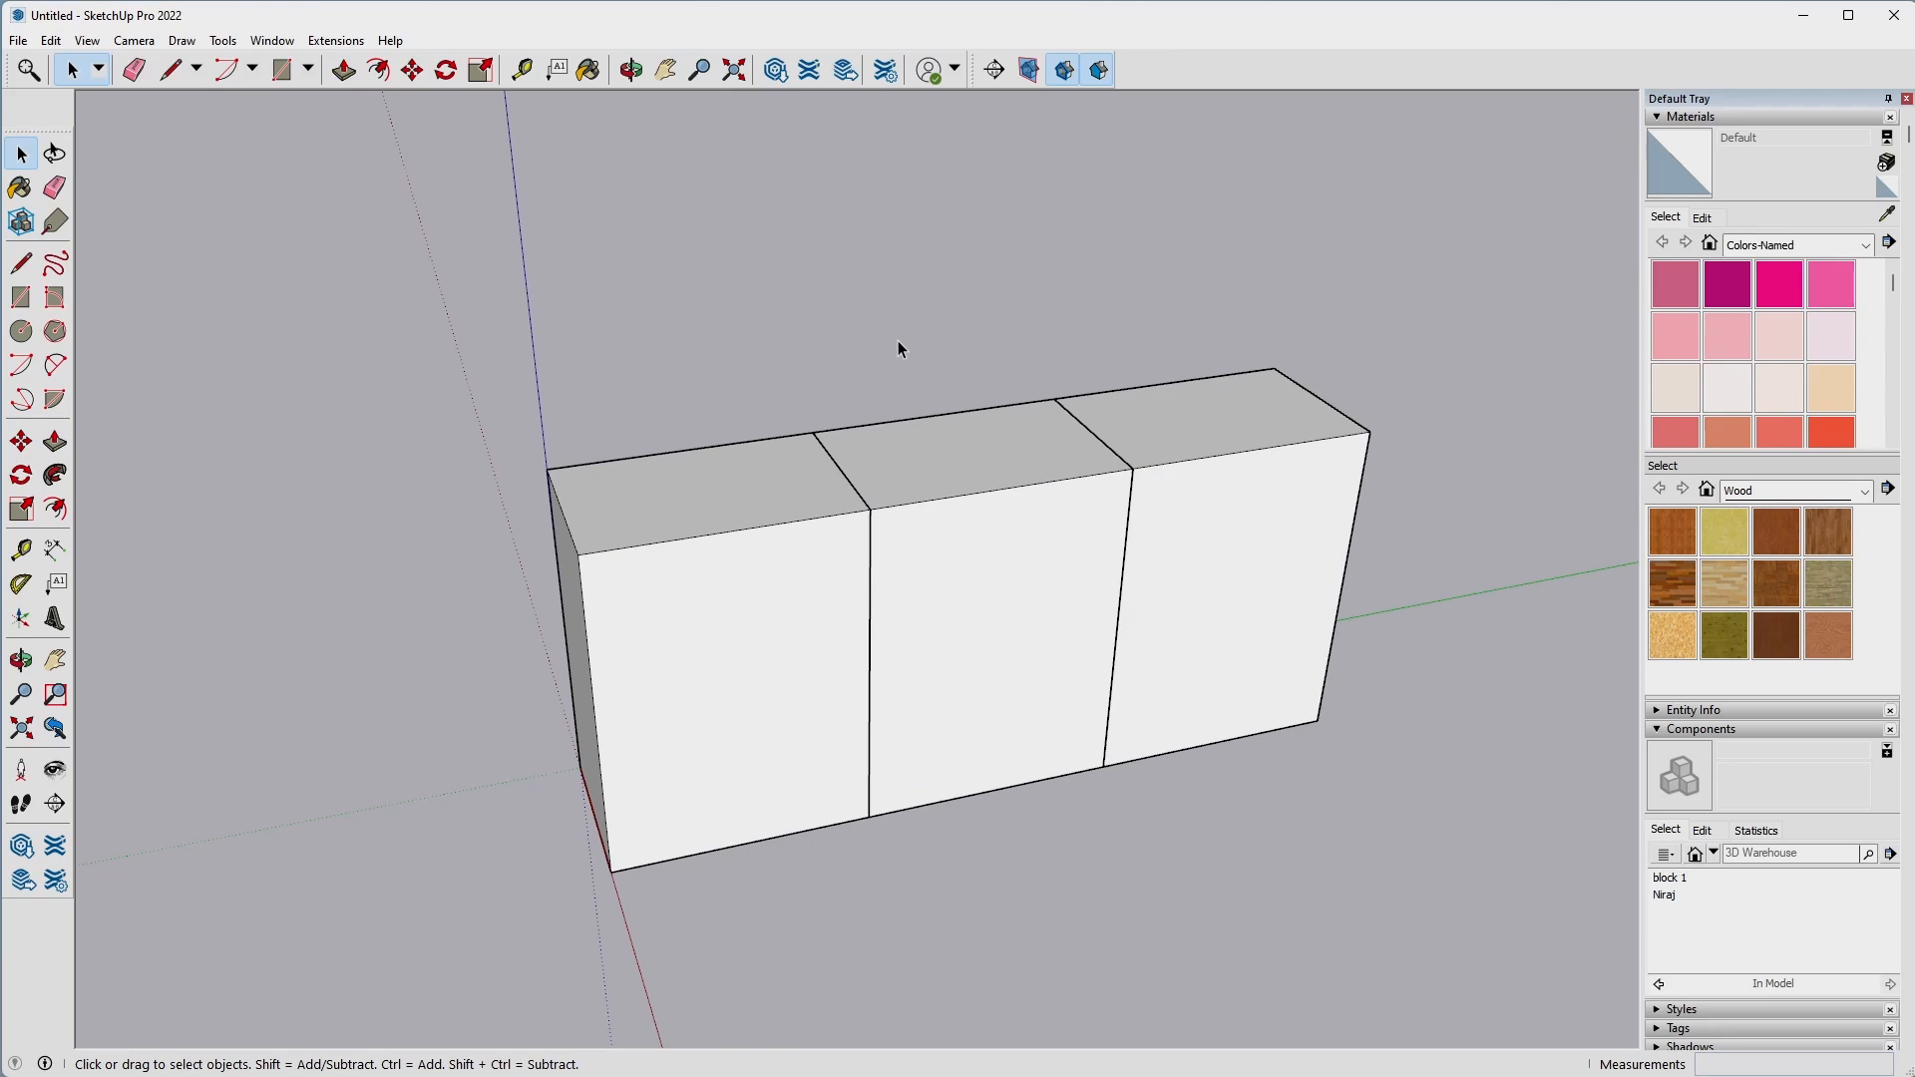
double_click(667, 502)
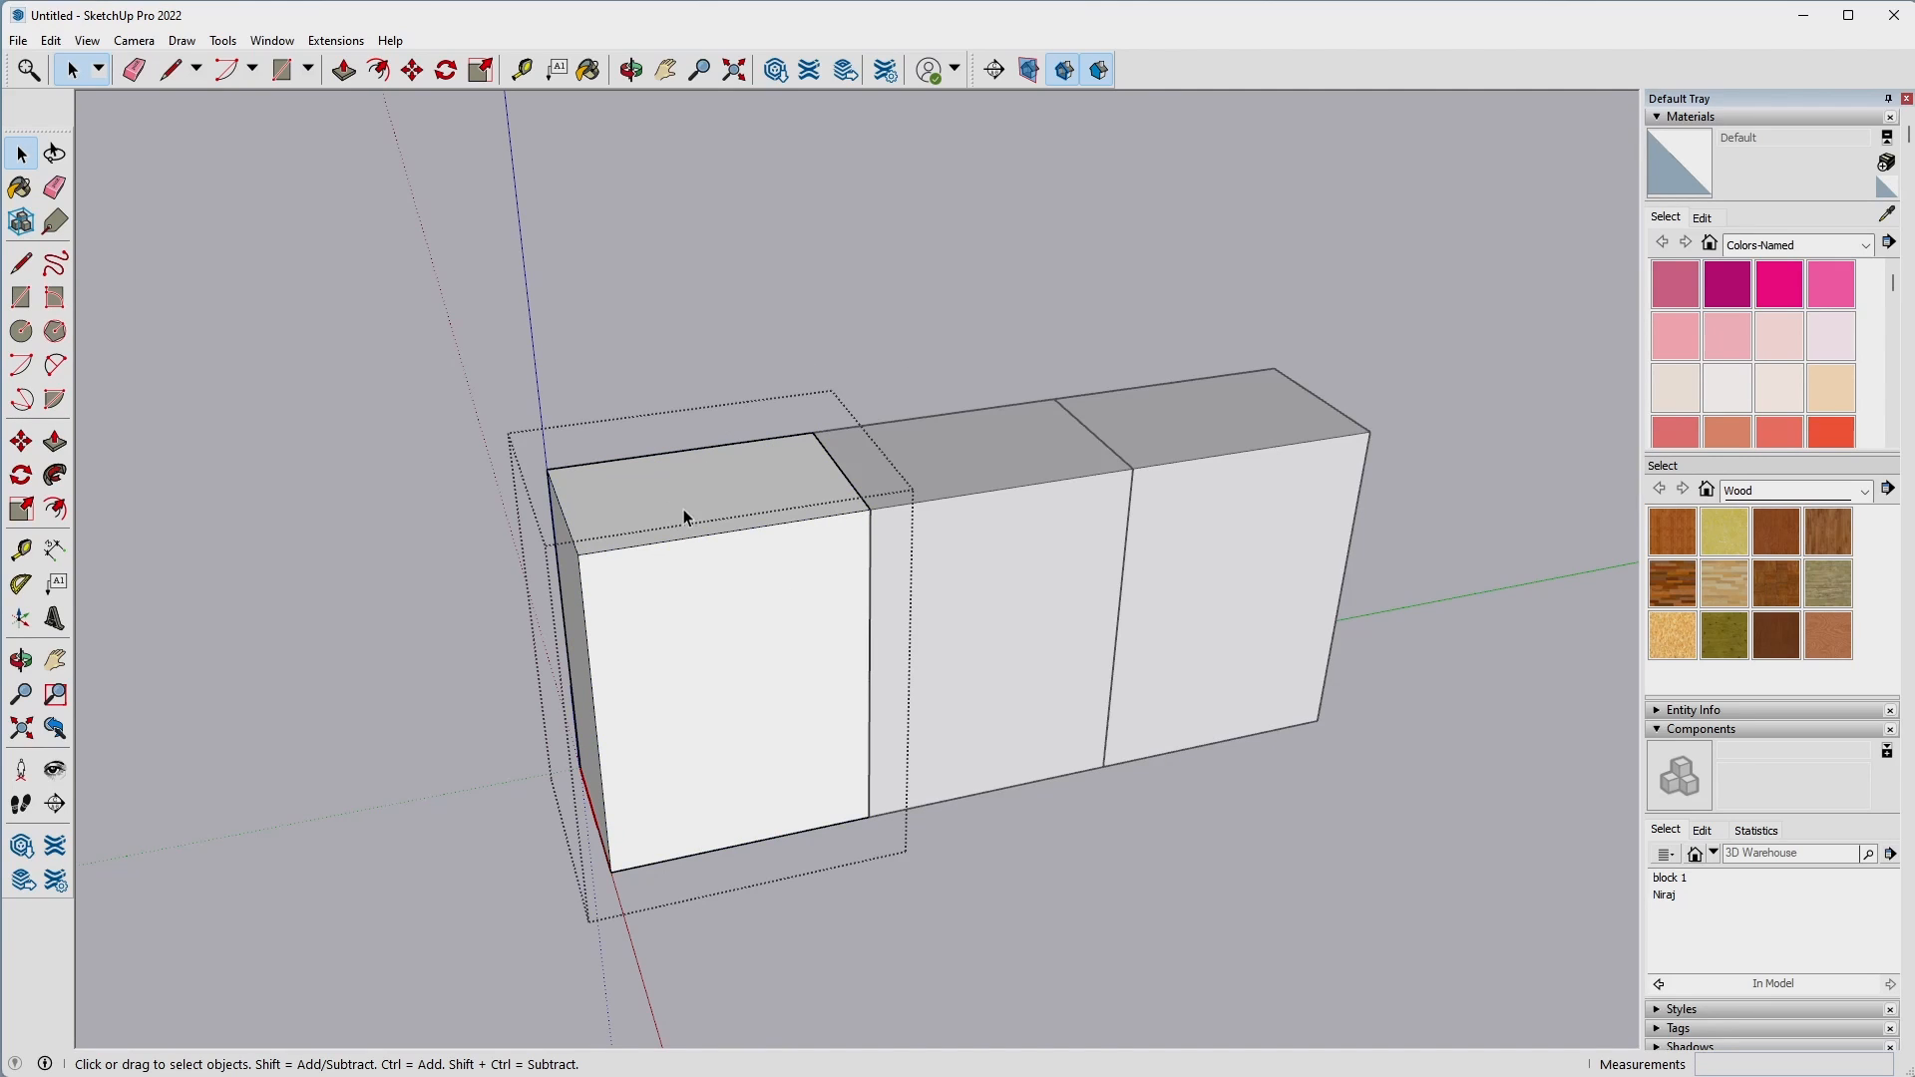
Make the middle block and the block farthest from the origin unique components.
click(1007, 547)
right_click(1015, 479)
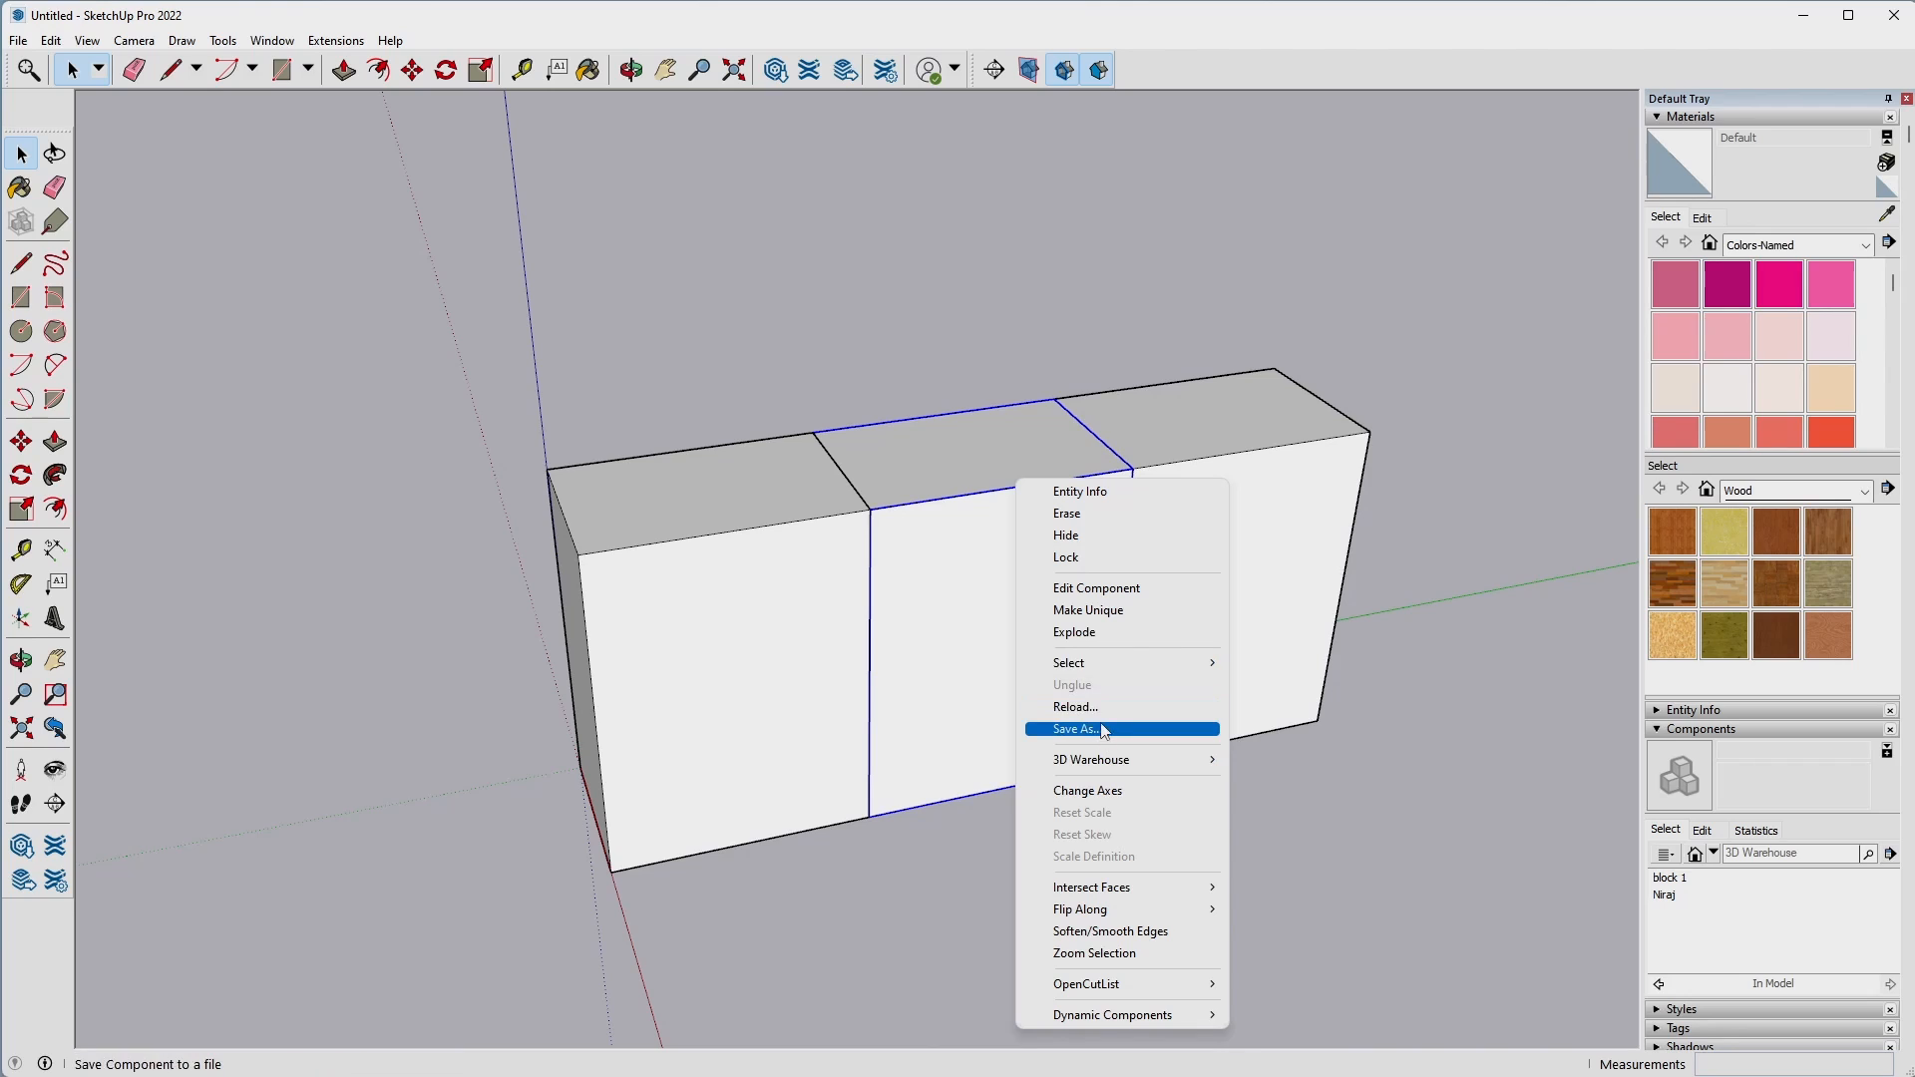
click(1097, 610)
right_click(1245, 481)
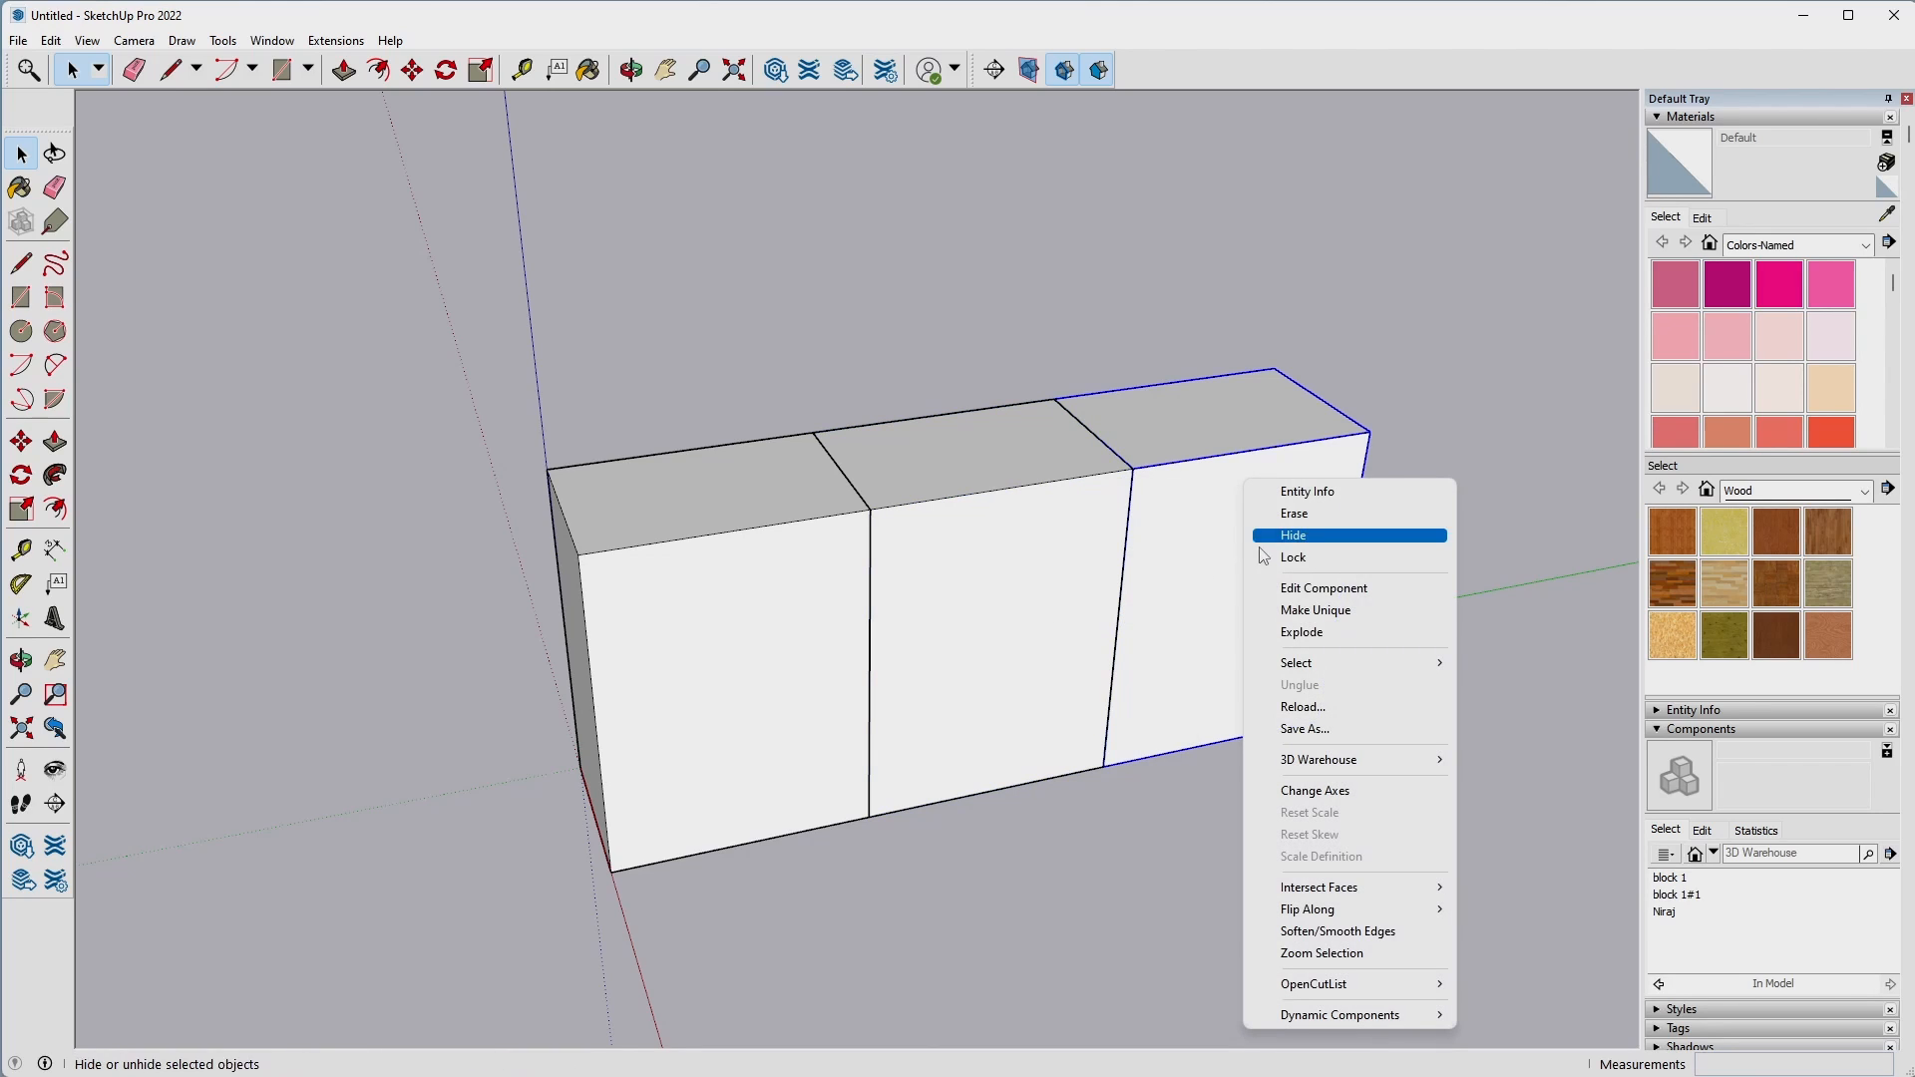
click(1317, 610)
click(876, 667)
Try to raise the top face of the original block at the origin with Push/Pull.
double_click(718, 599)
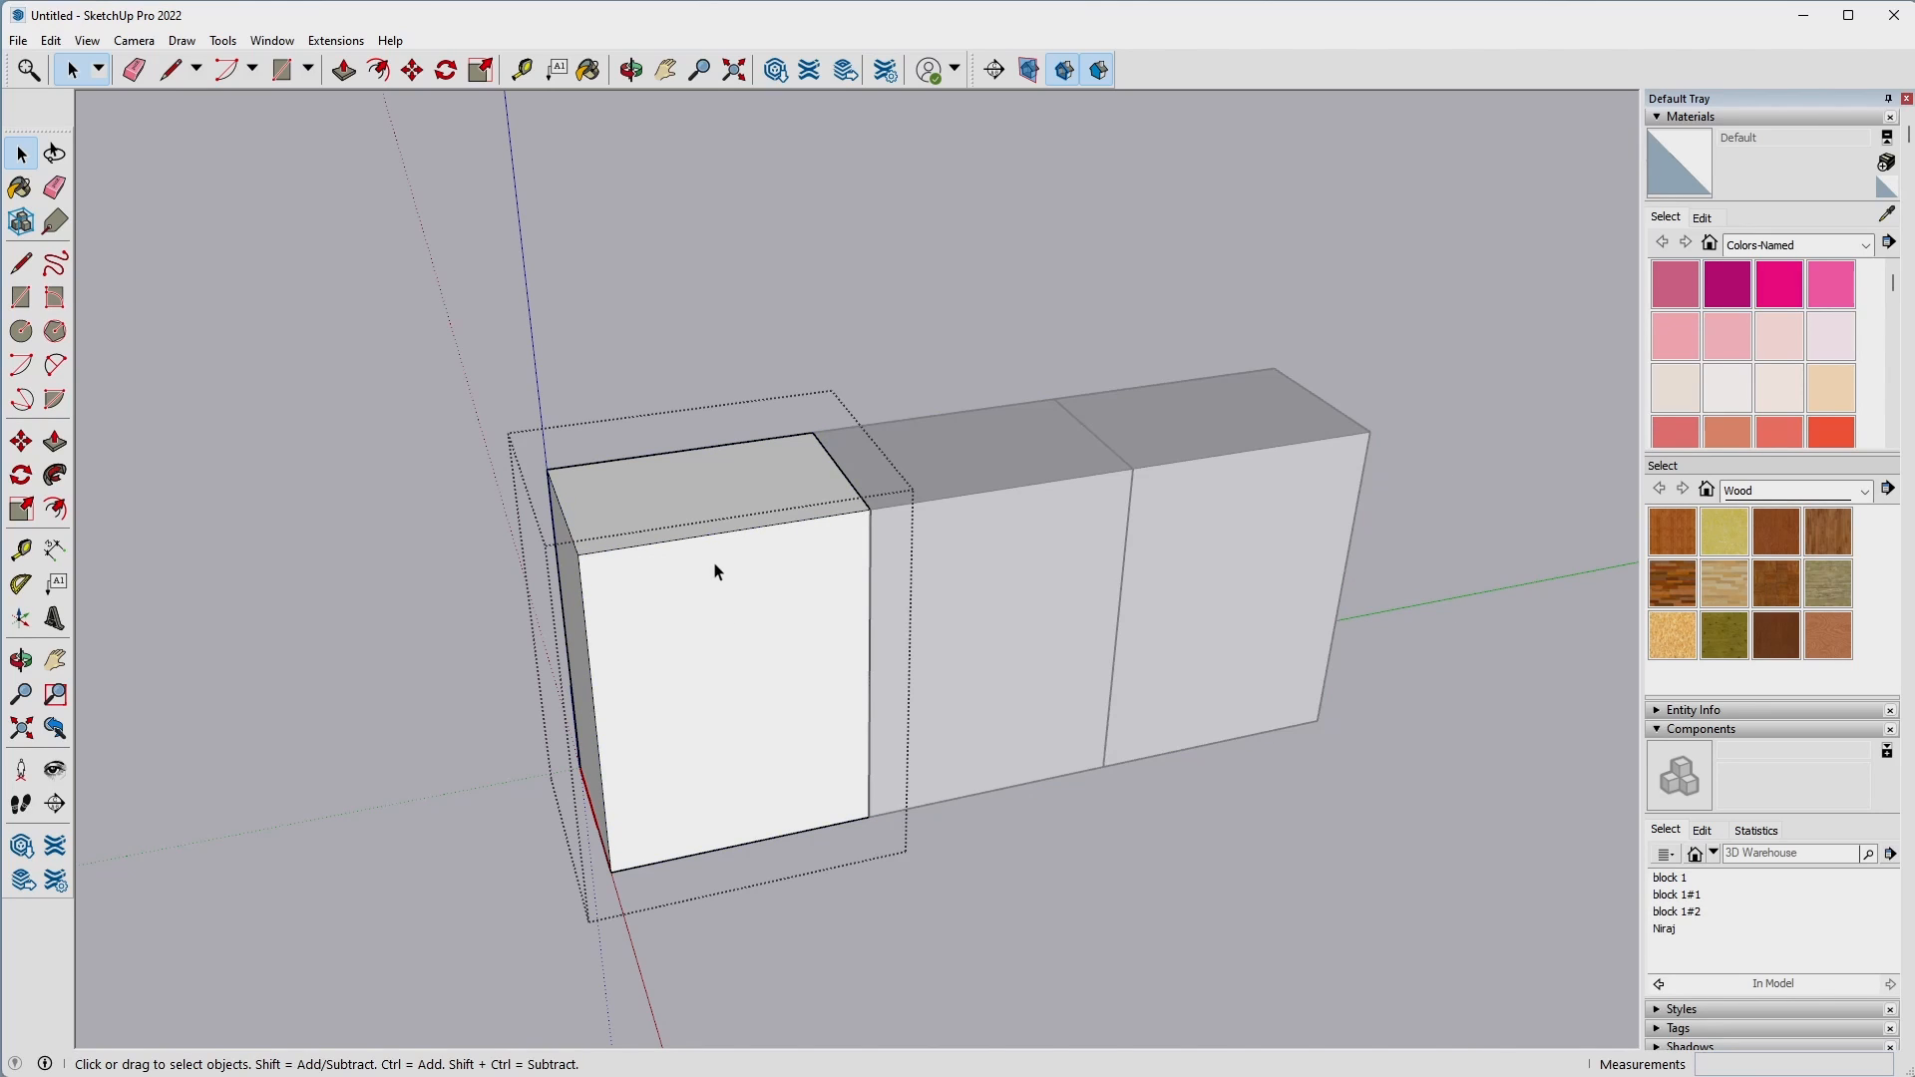
click(701, 504)
key(p)
click(698, 495)
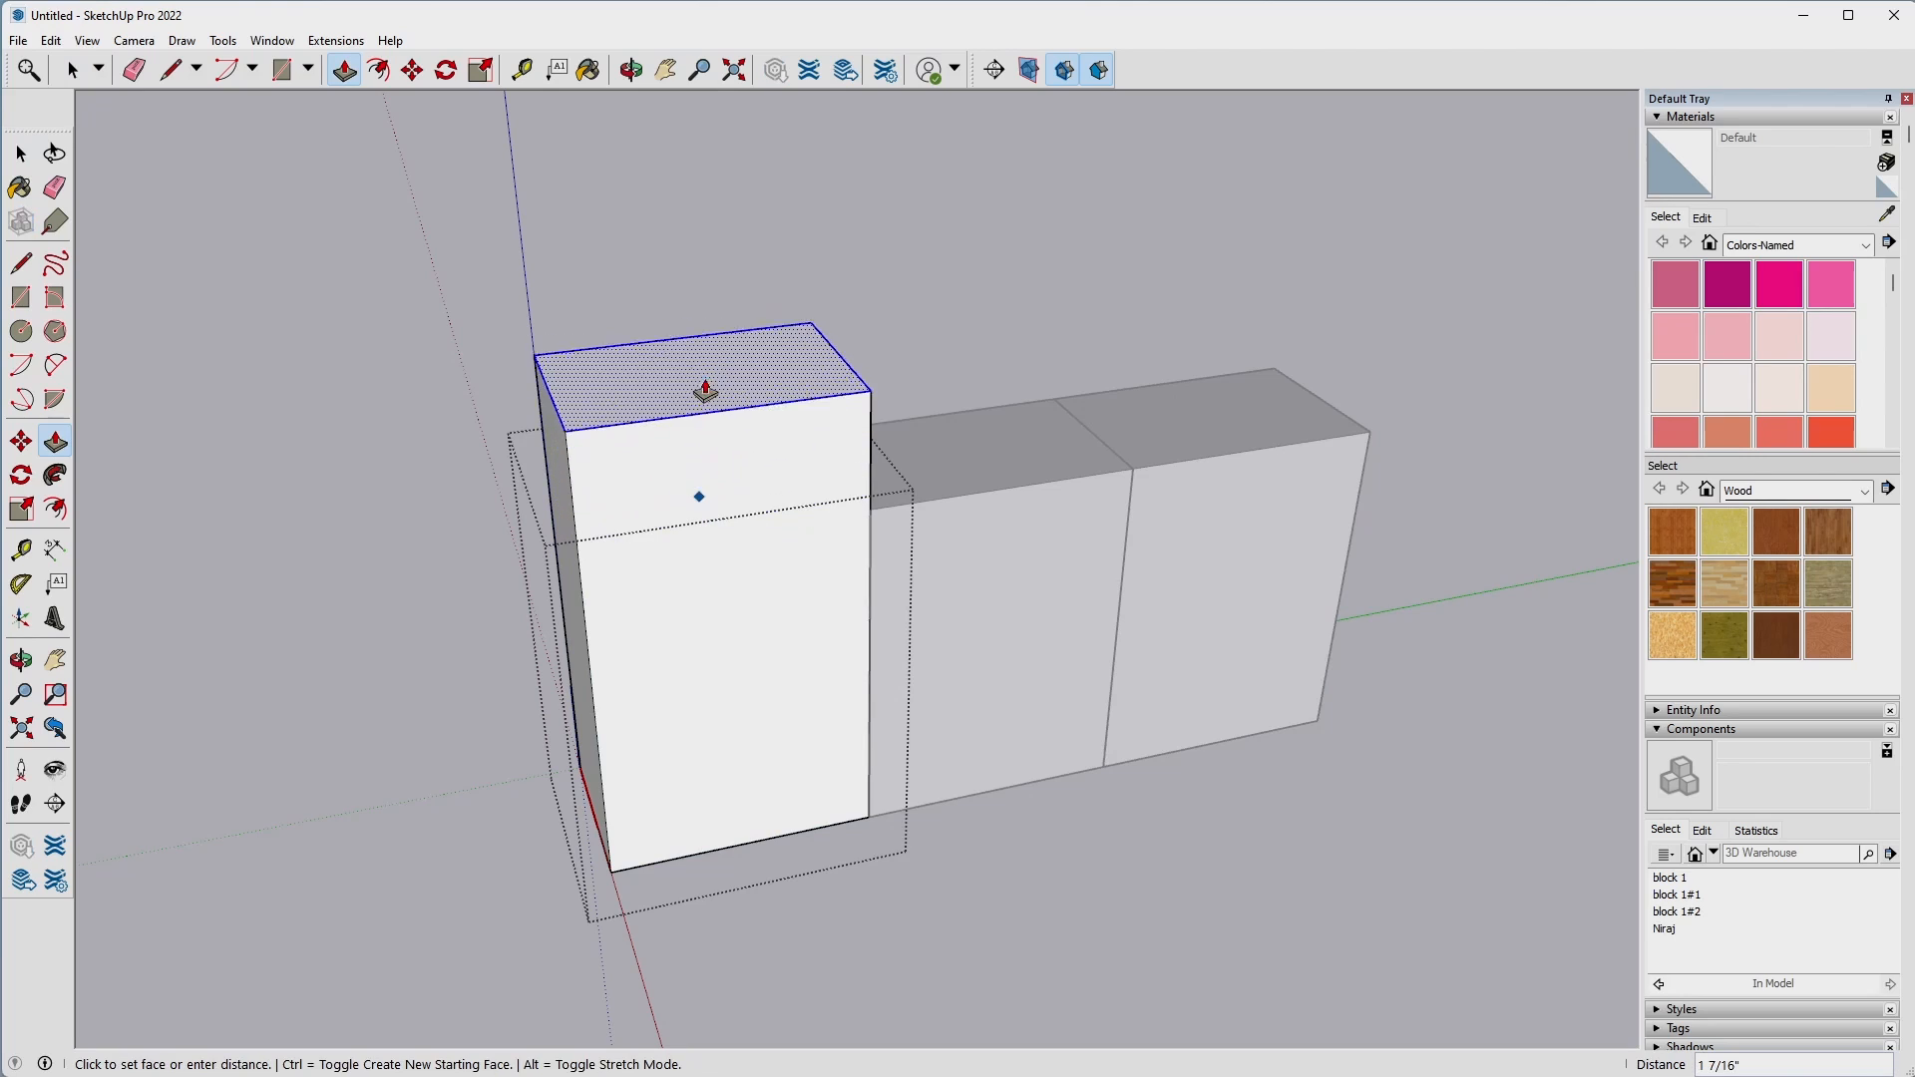
key(Escape)
key(space)
Try to Push/Pull the middle block's top face inside its unique component.
triple_click(985, 455)
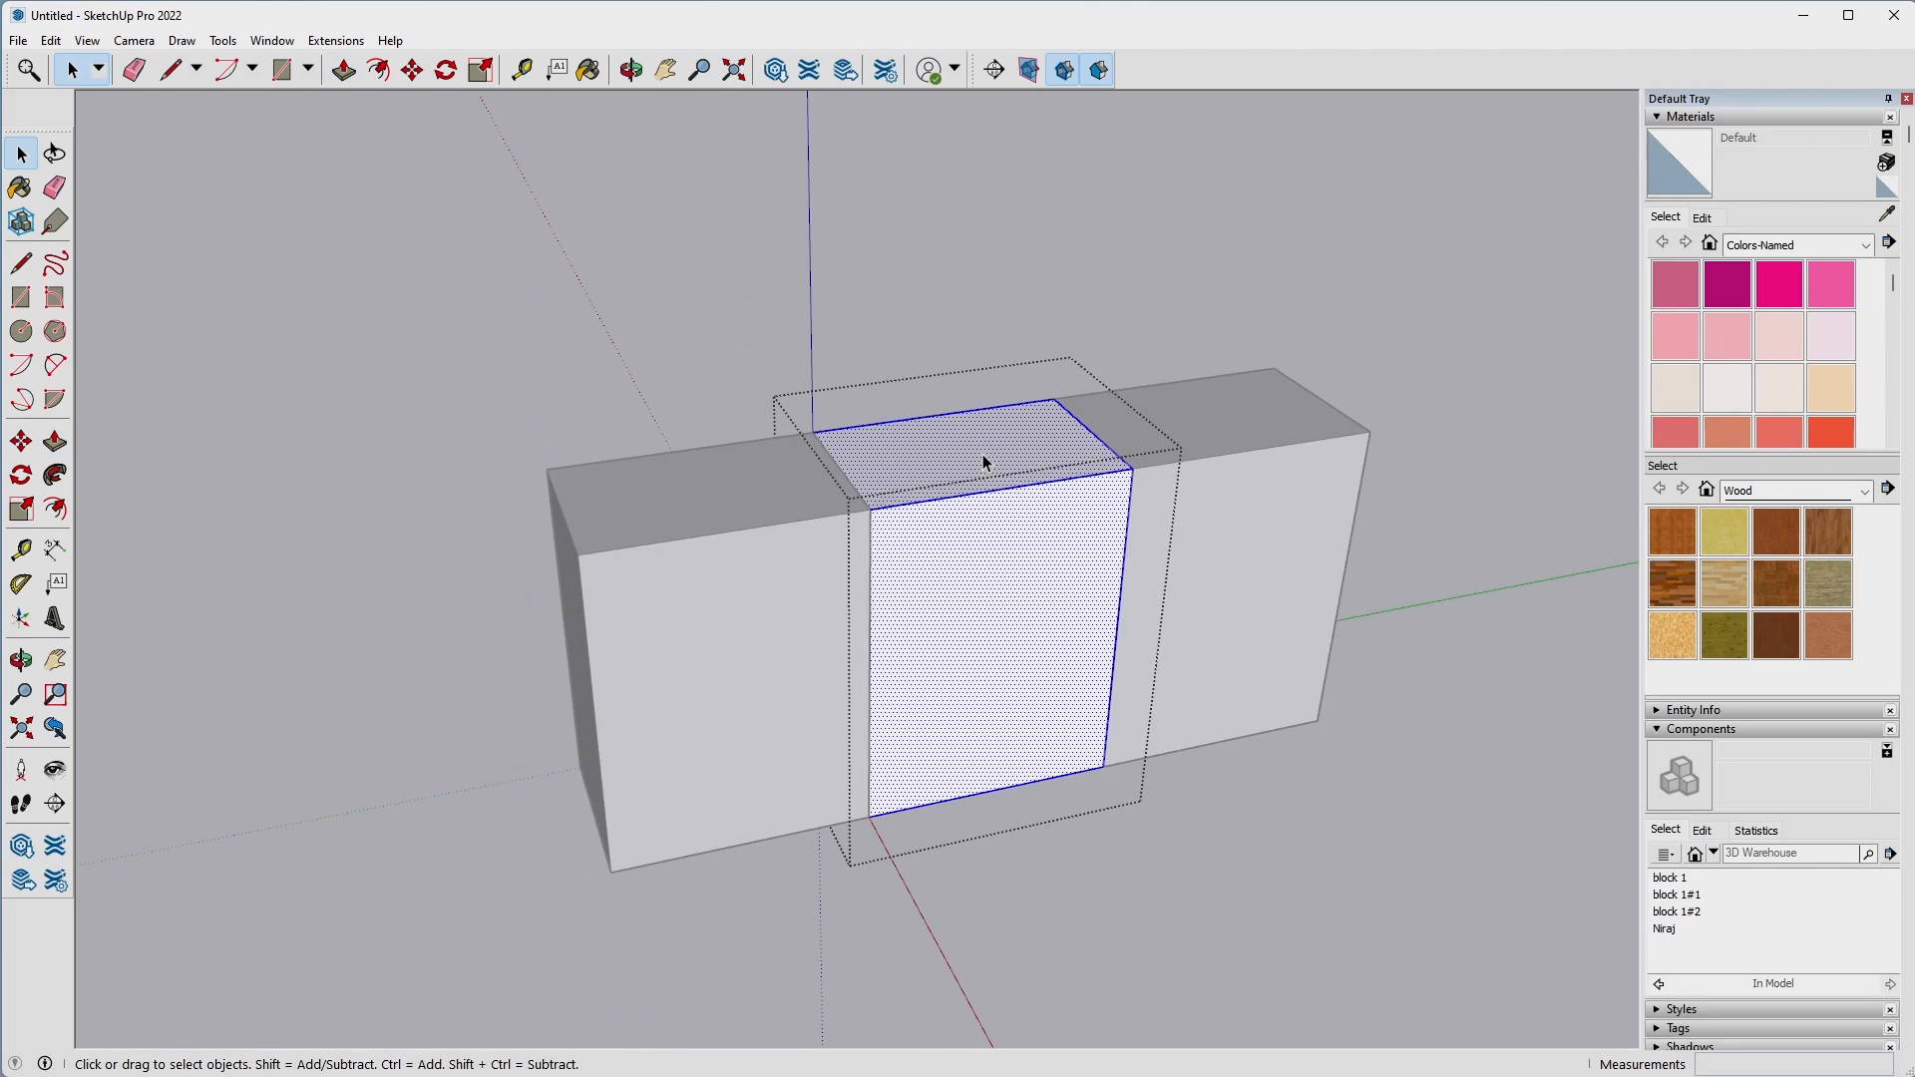
key(p)
click(985, 455)
key(Escape)
key(space)
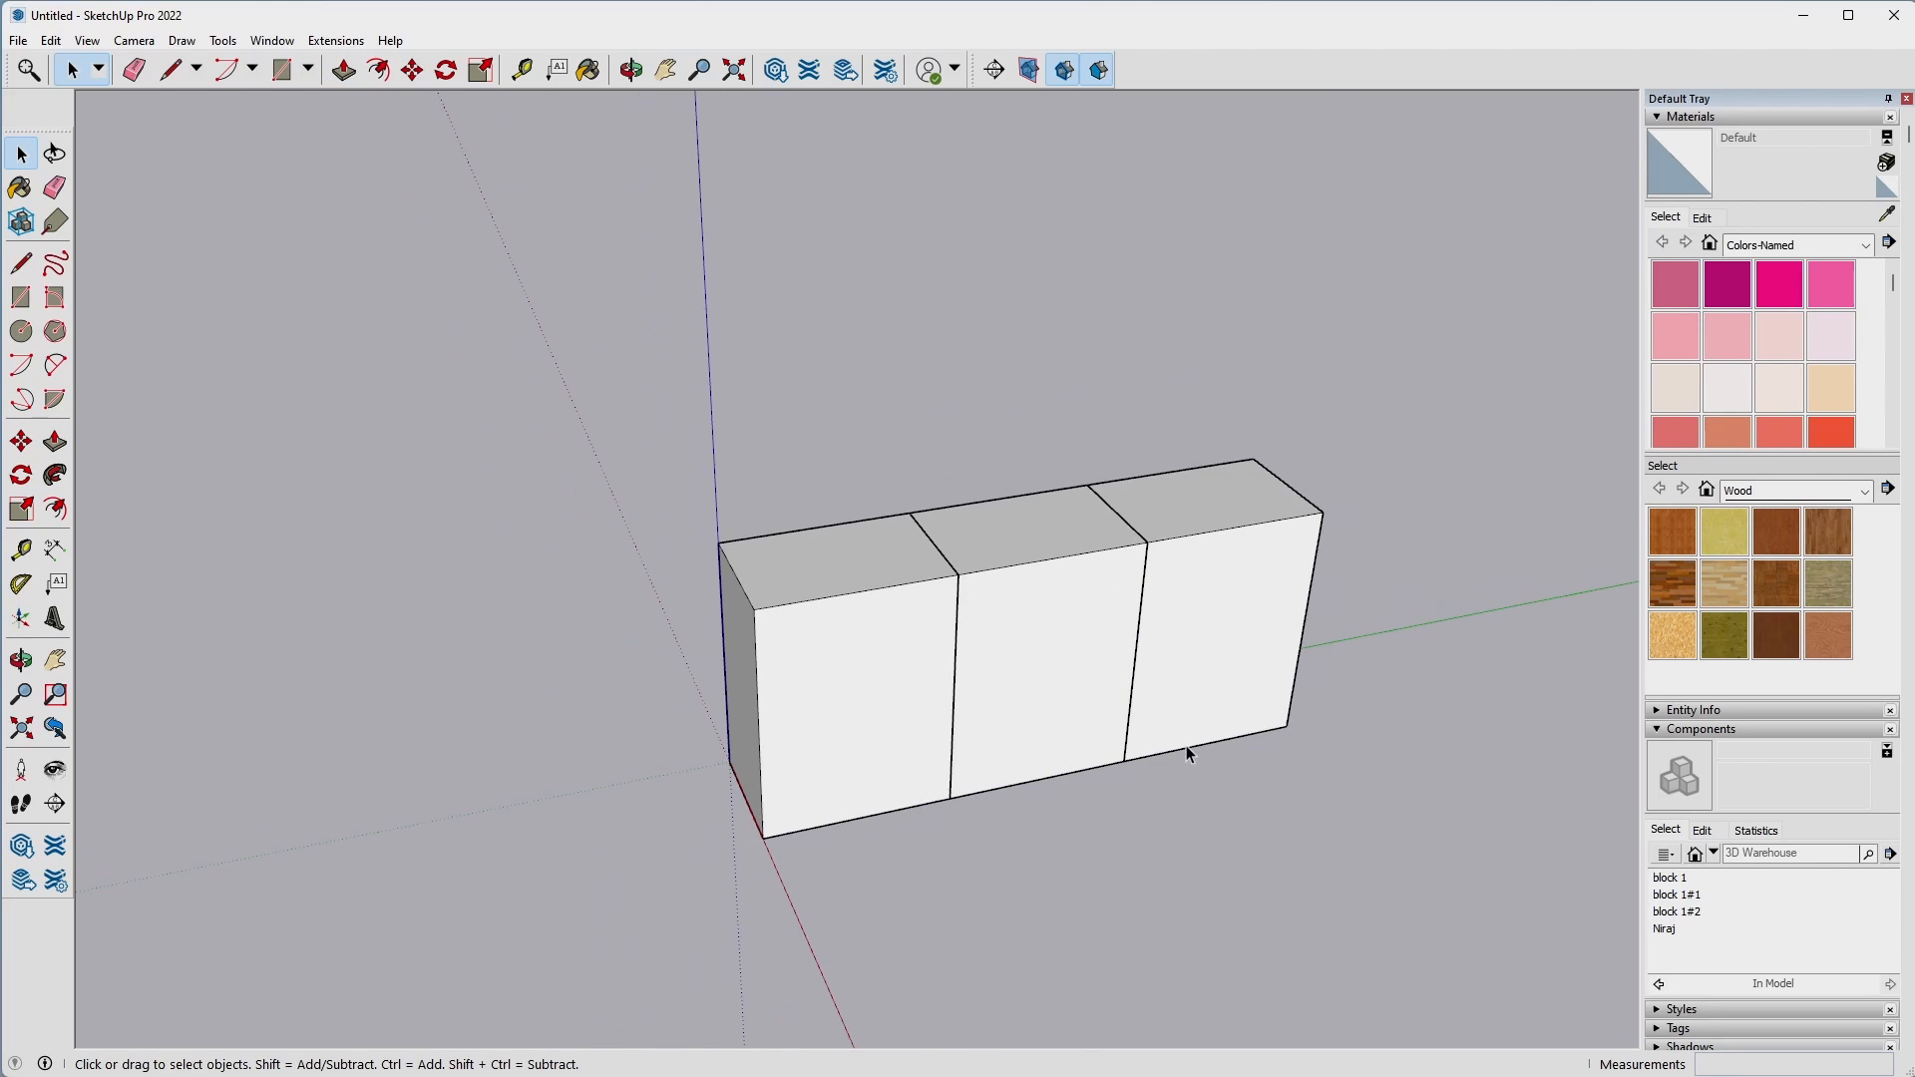
Open the middle block for editing and Push/Pull its top face up 2".
middle_drag(1187, 755, 1137, 641)
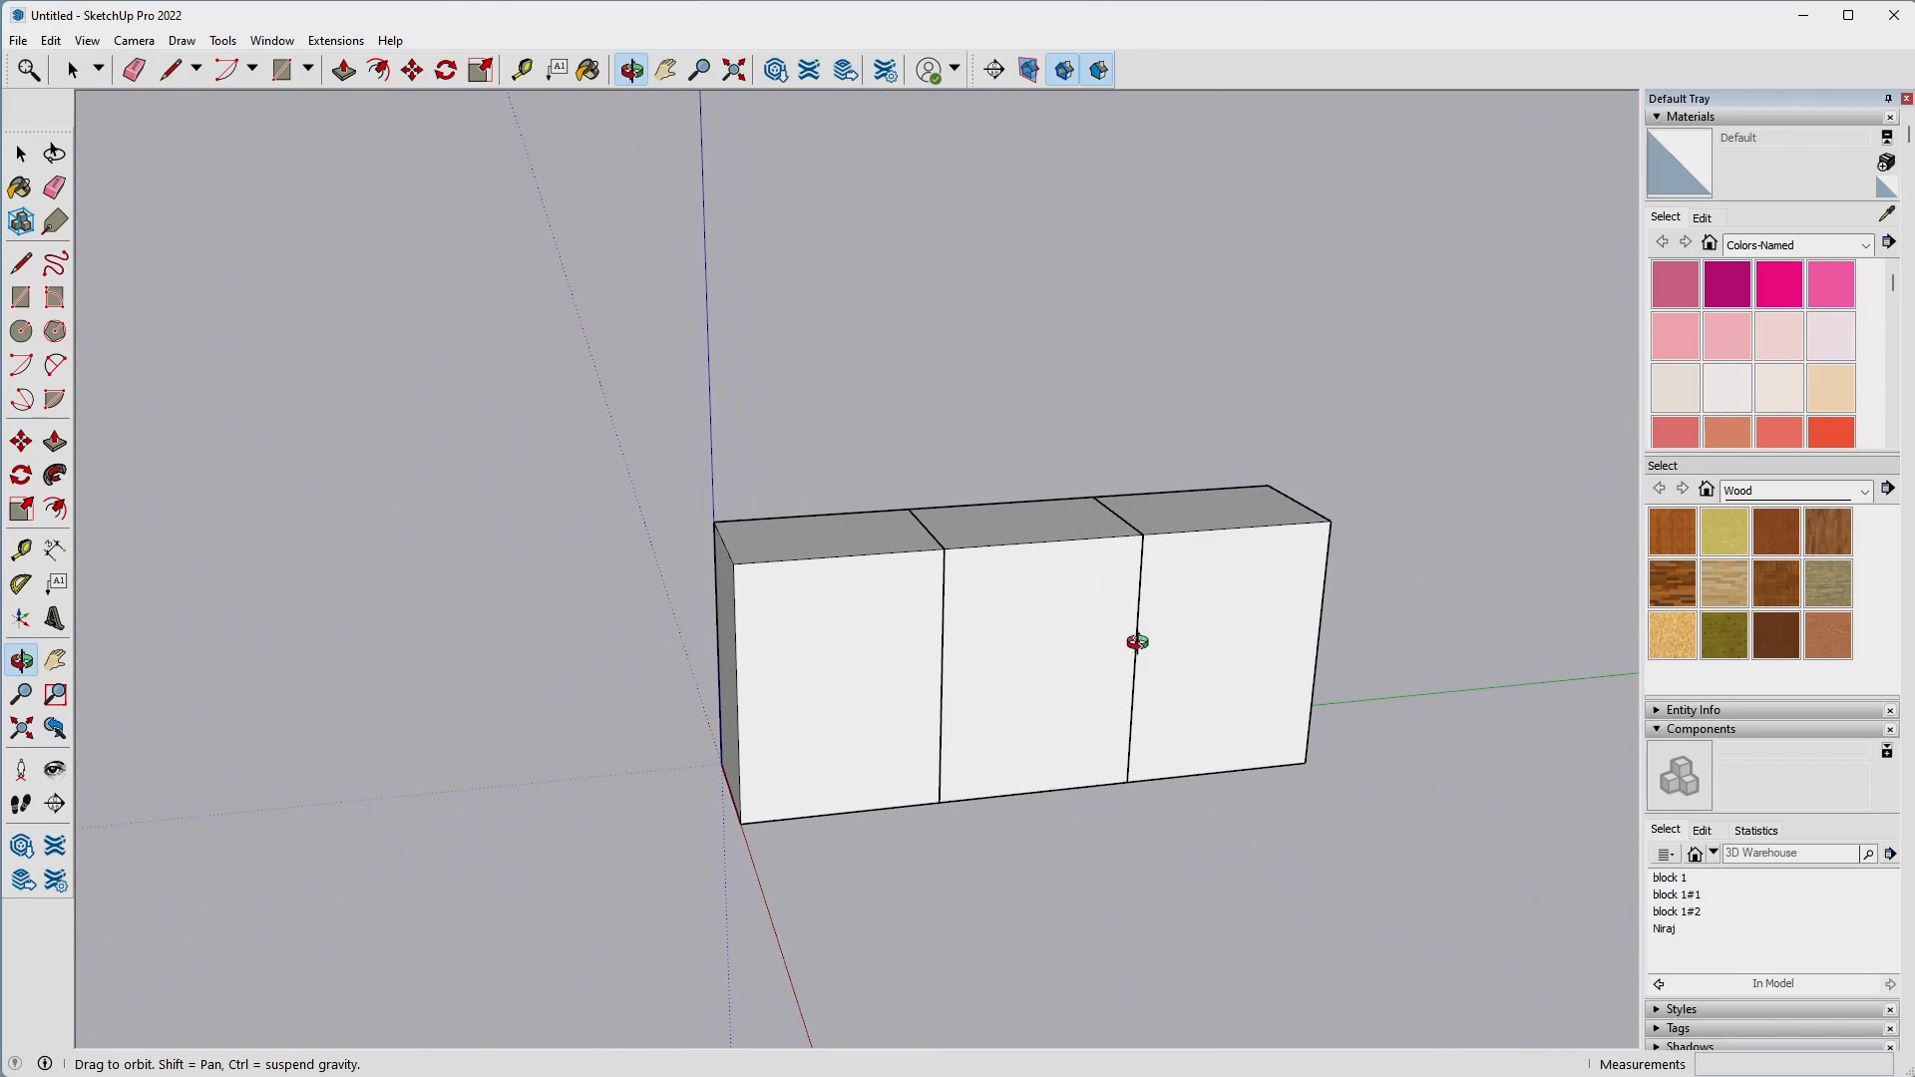
middle_drag(723, 644, 919, 582)
double_click(958, 457)
click(976, 469)
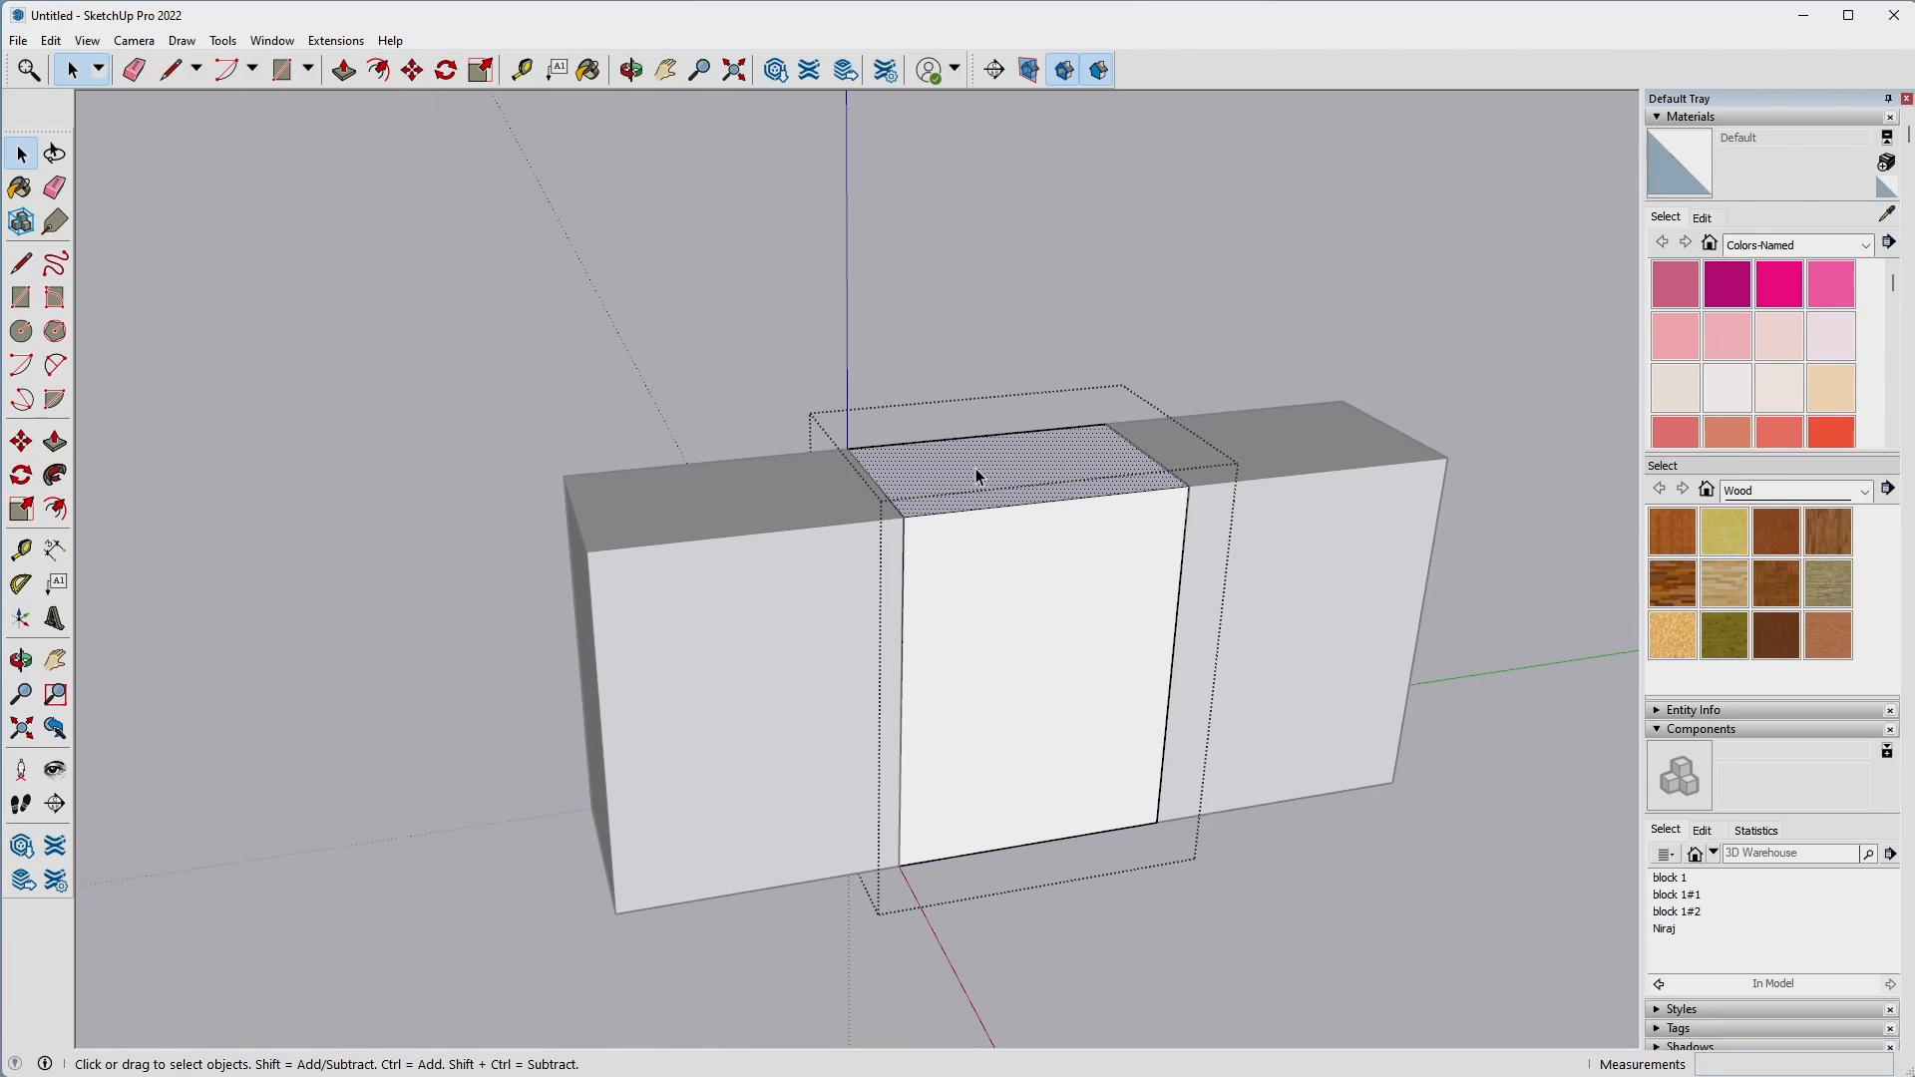
key(p)
click(975, 469)
click(998, 402)
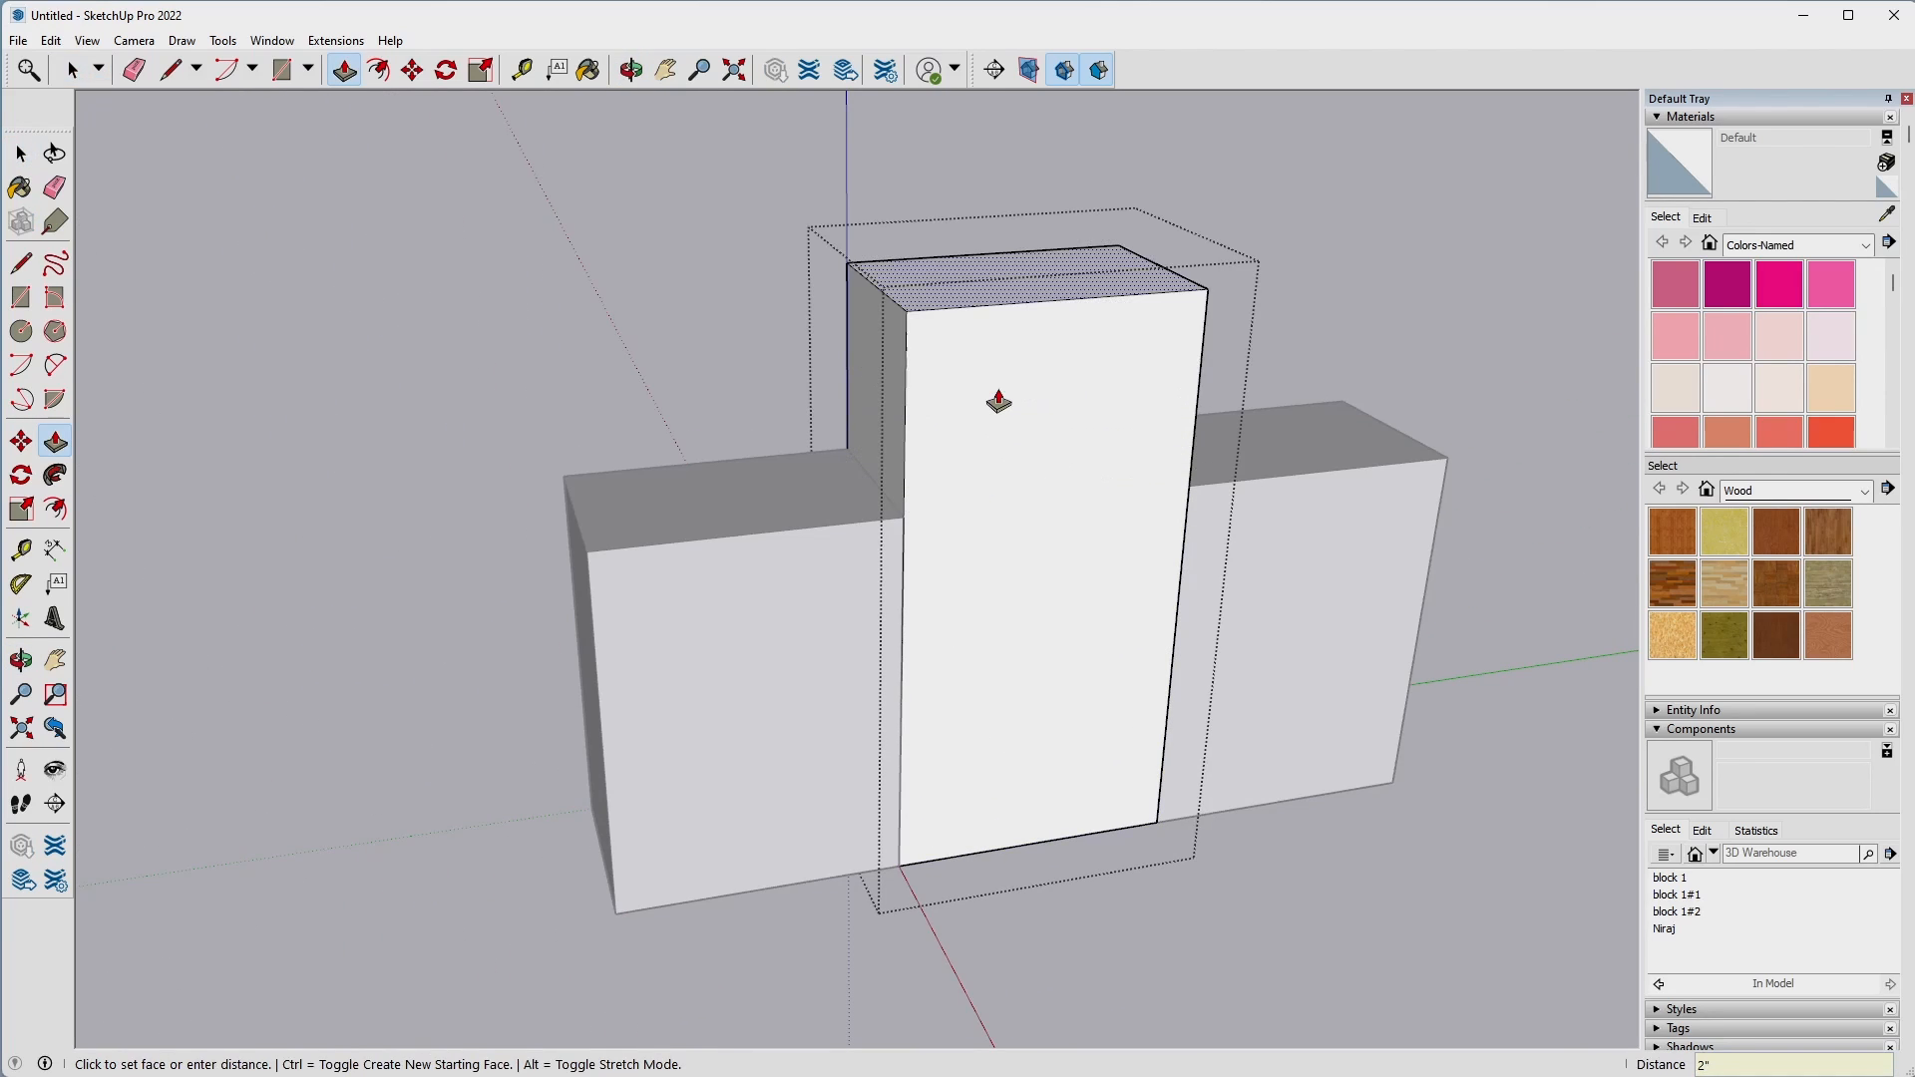
key(space)
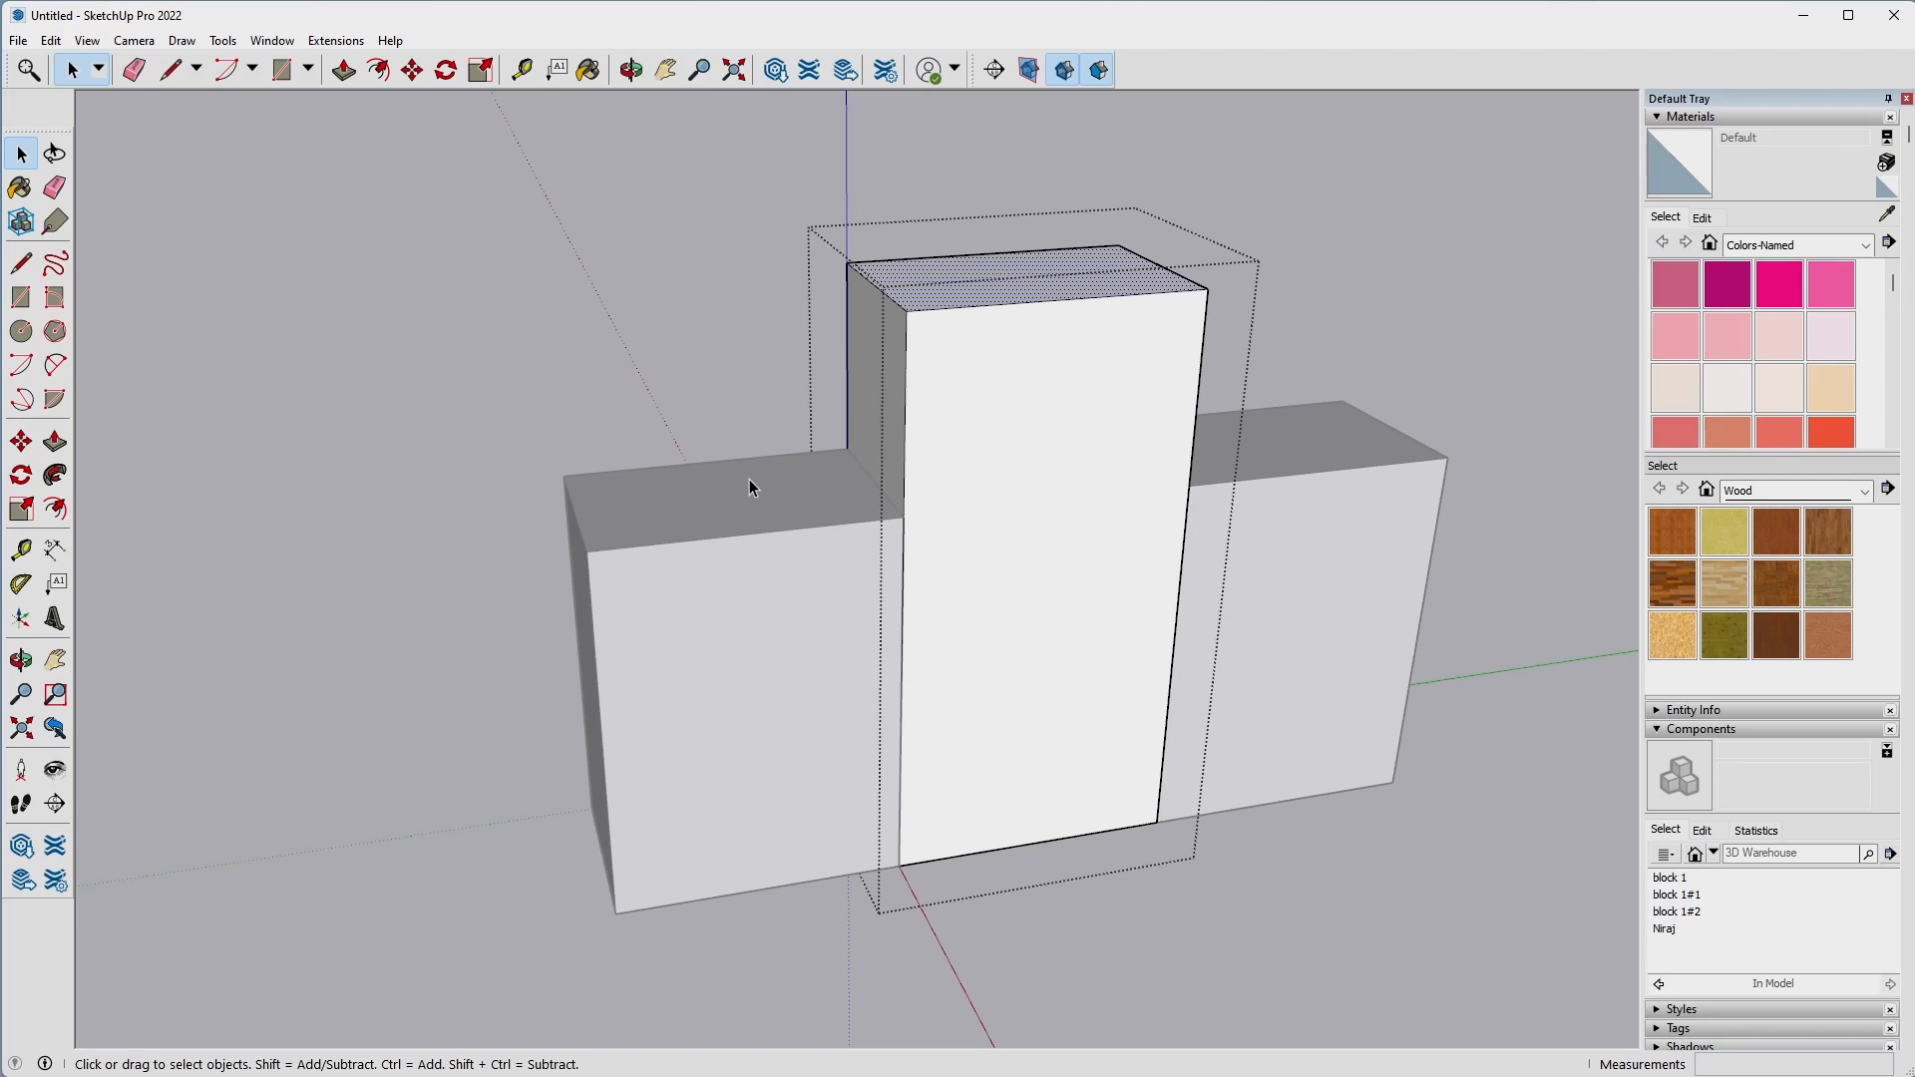
Undo the middle block's last Push/Pull, raise its top face by a smaller distance, and close the component.
key(ctrl+z)
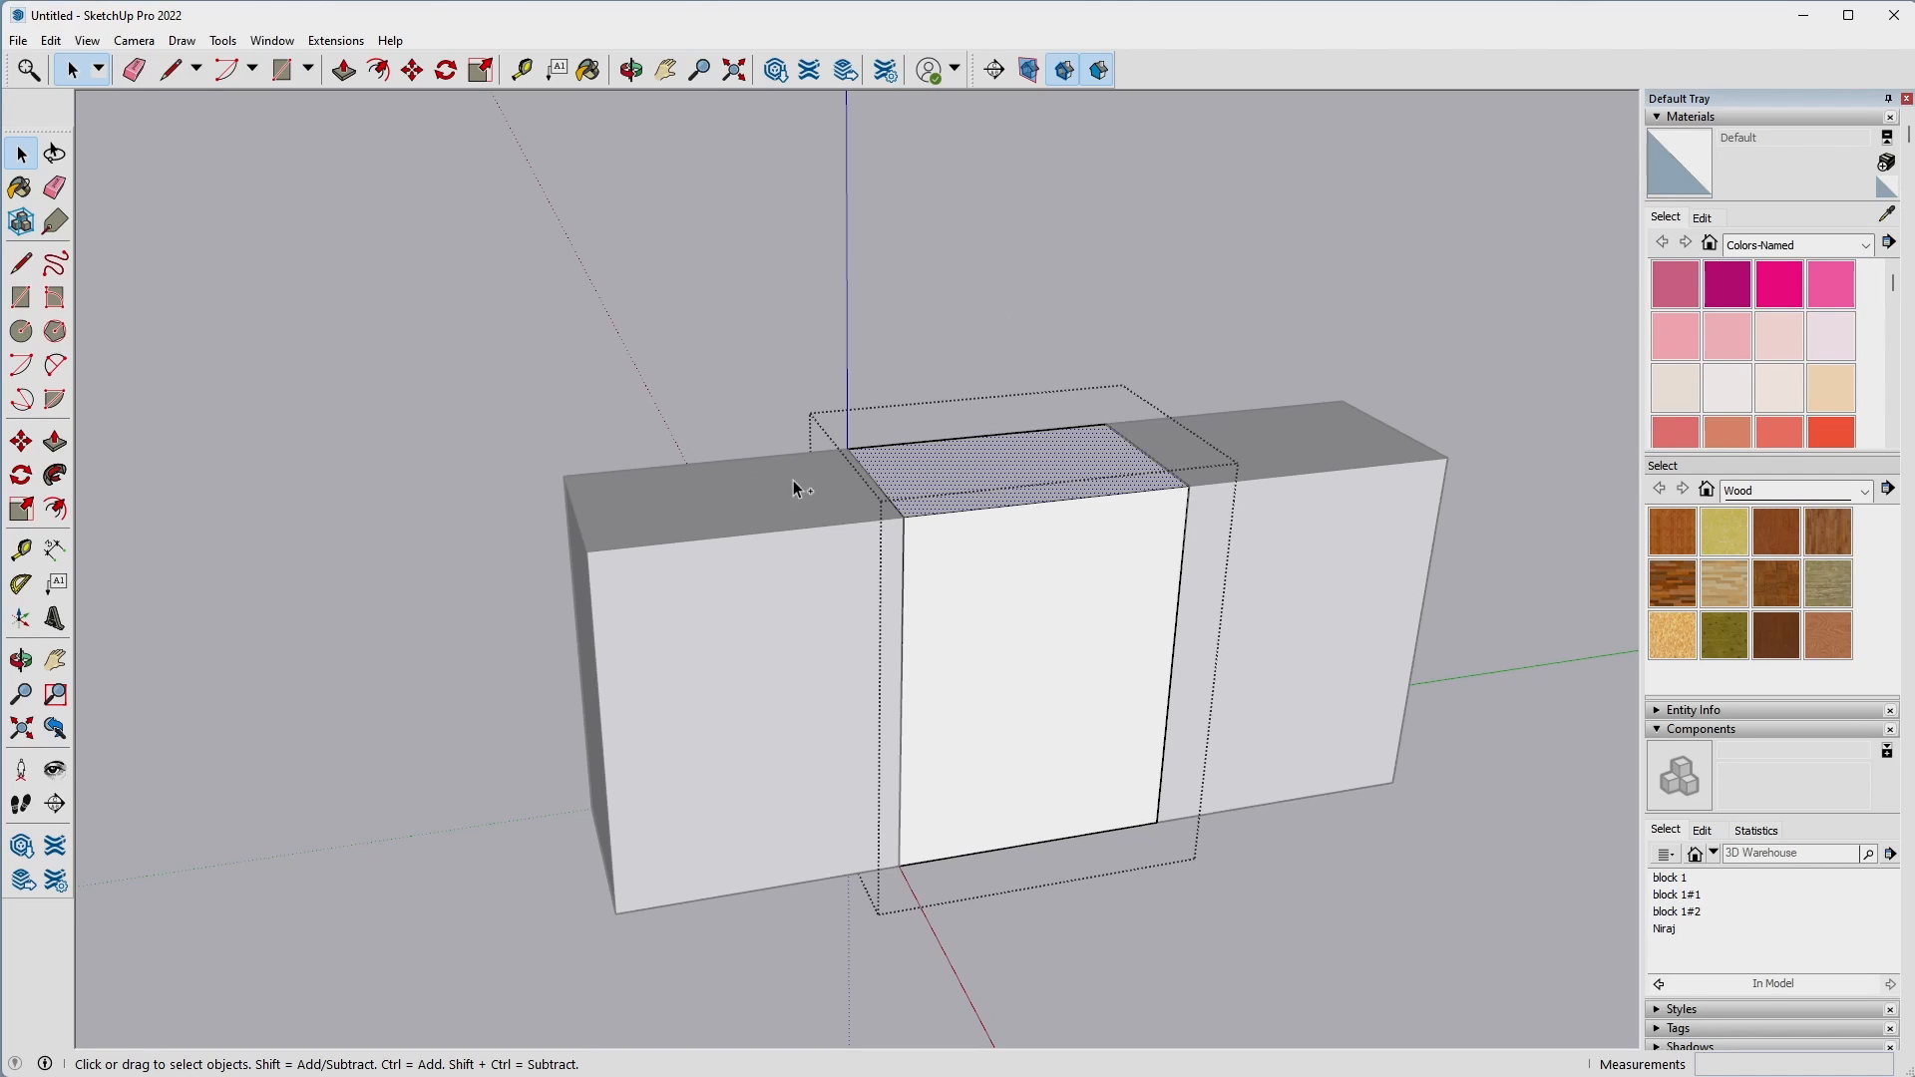
key(p)
click(986, 469)
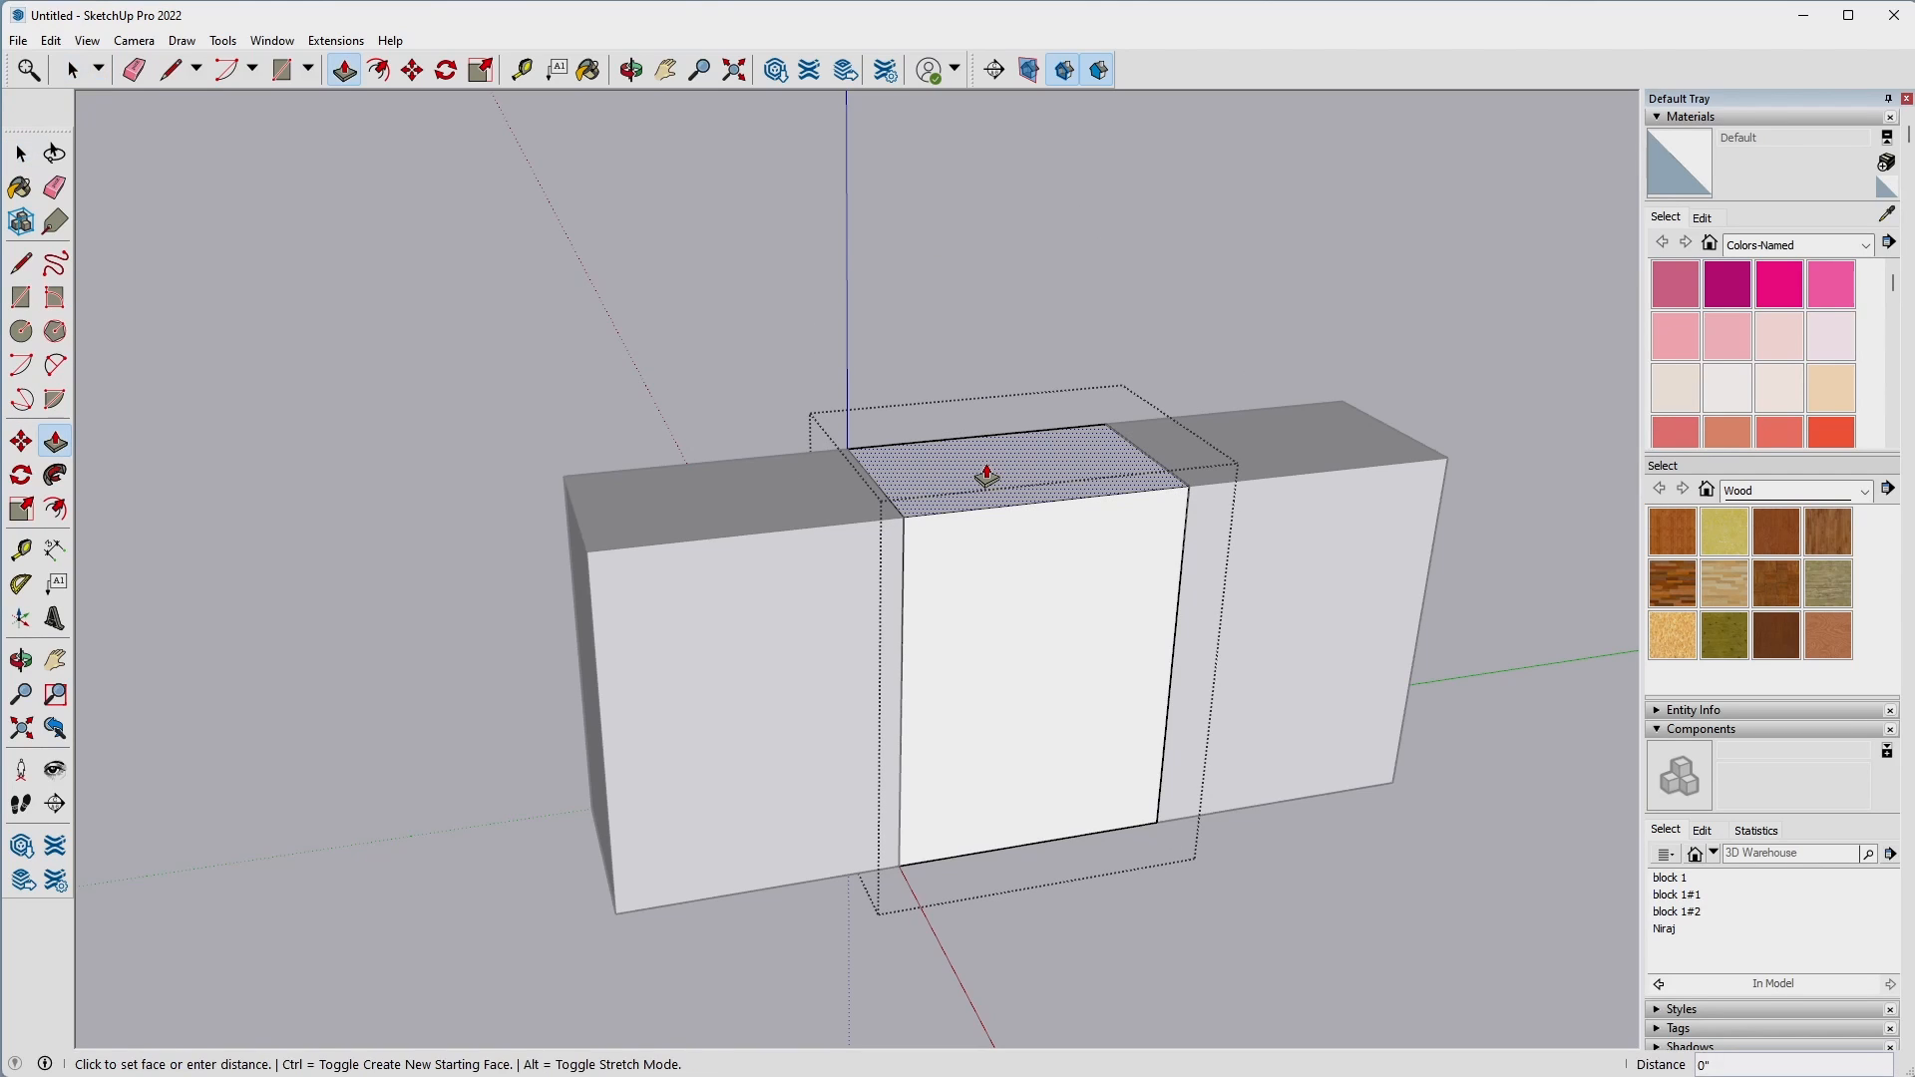
key(Return)
key(space)
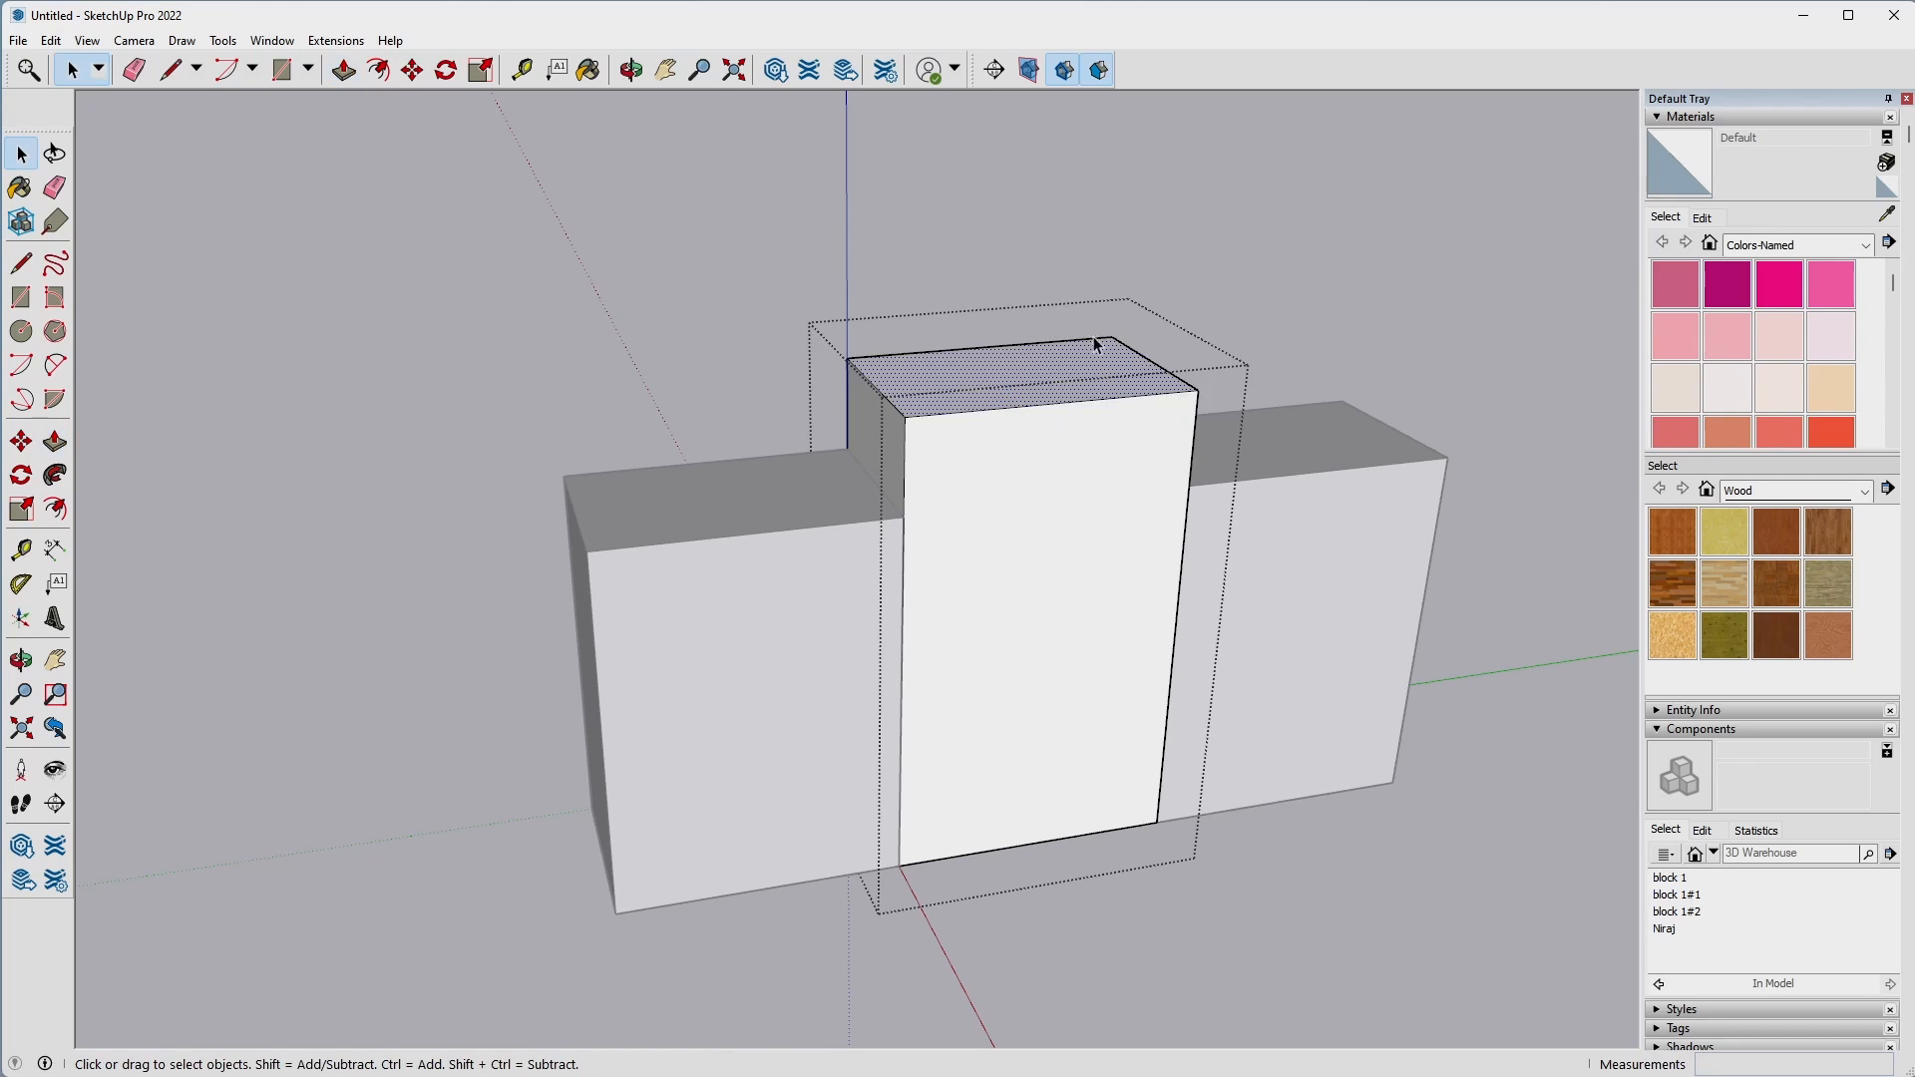
click(1331, 350)
Open the block at the origin and Push/Pull its top face up, keeping it lower than the middle block.
mouse_move(1330, 349)
middle_down()
mouse_move(839, 255)
mouse_move(320, 214)
mouse_move(529, 243)
mouse_move(1325, 265)
mouse_move(1394, 415)
mouse_move(1411, 518)
mouse_move(1351, 363)
mouse_move(1325, 375)
middle_up()
scroll(998, 449, up, 1)
double_click(609, 509)
click(684, 524)
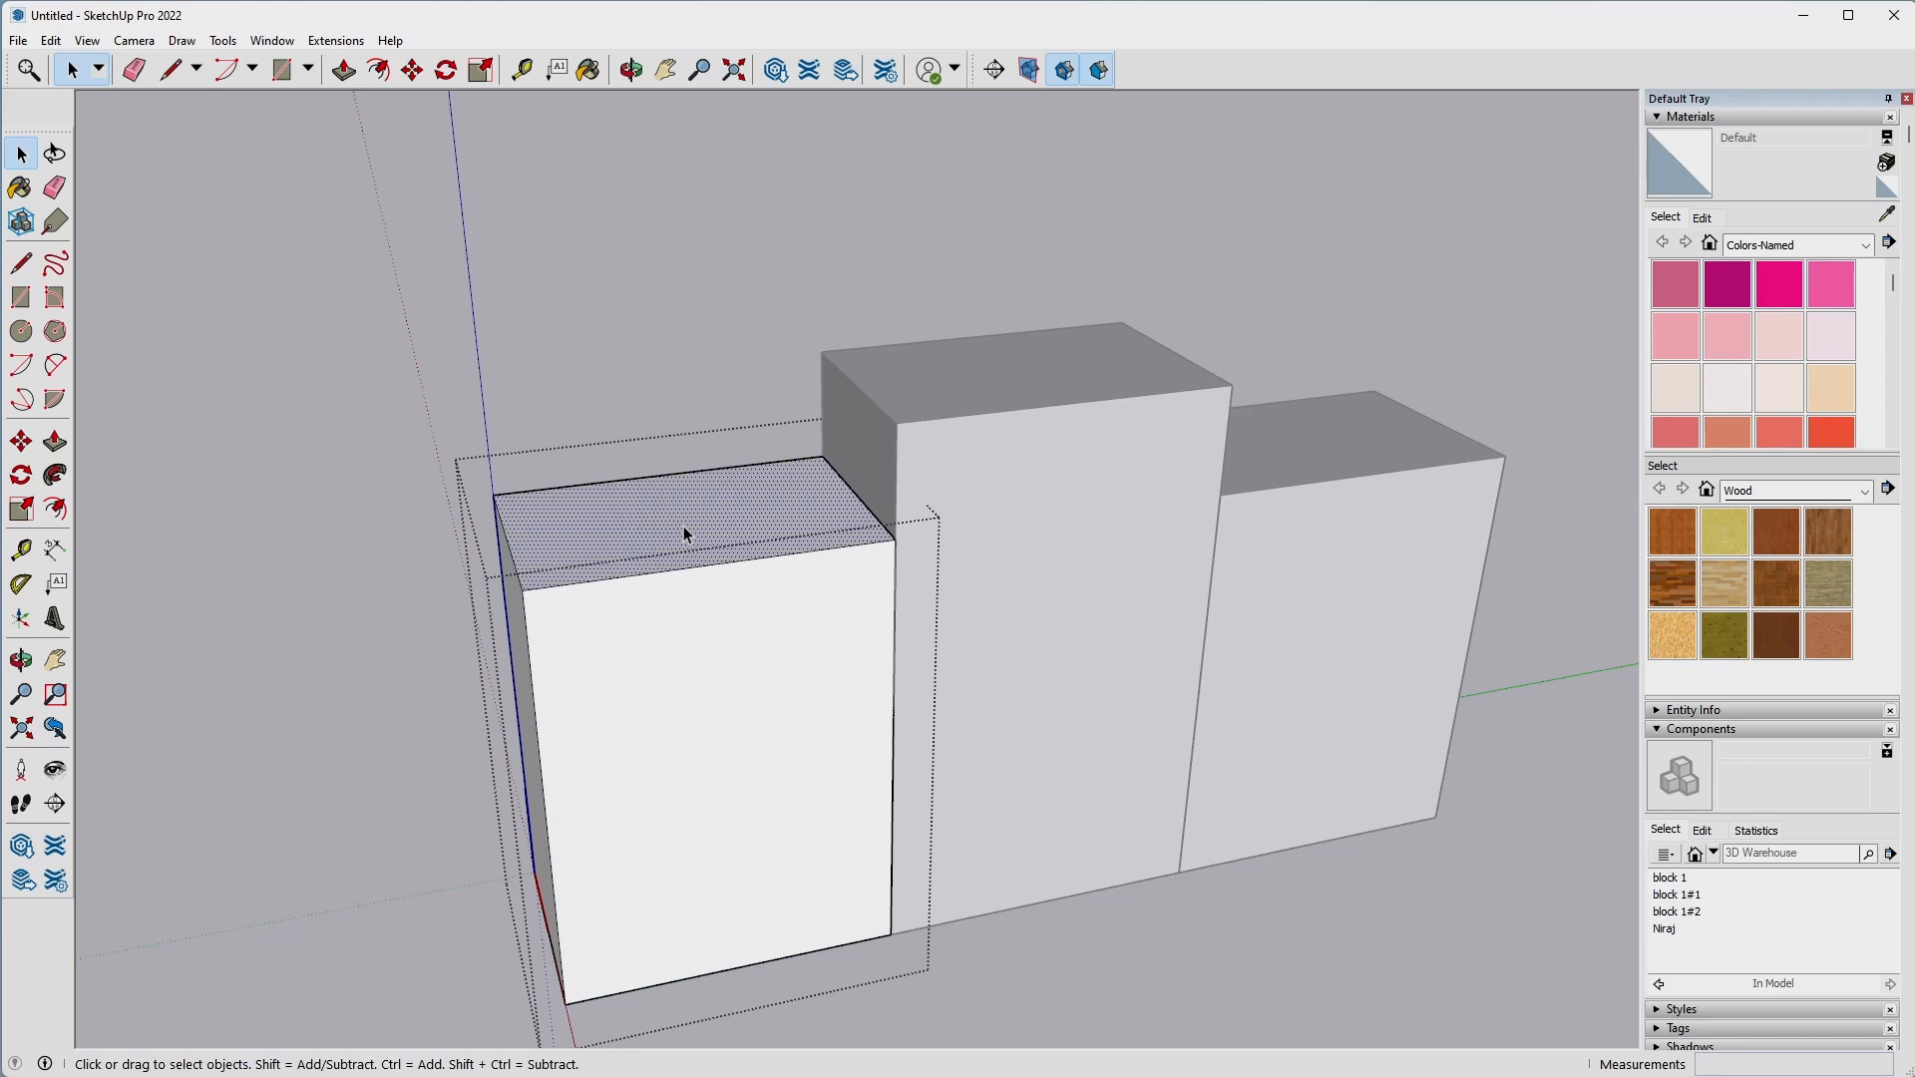
text(p)
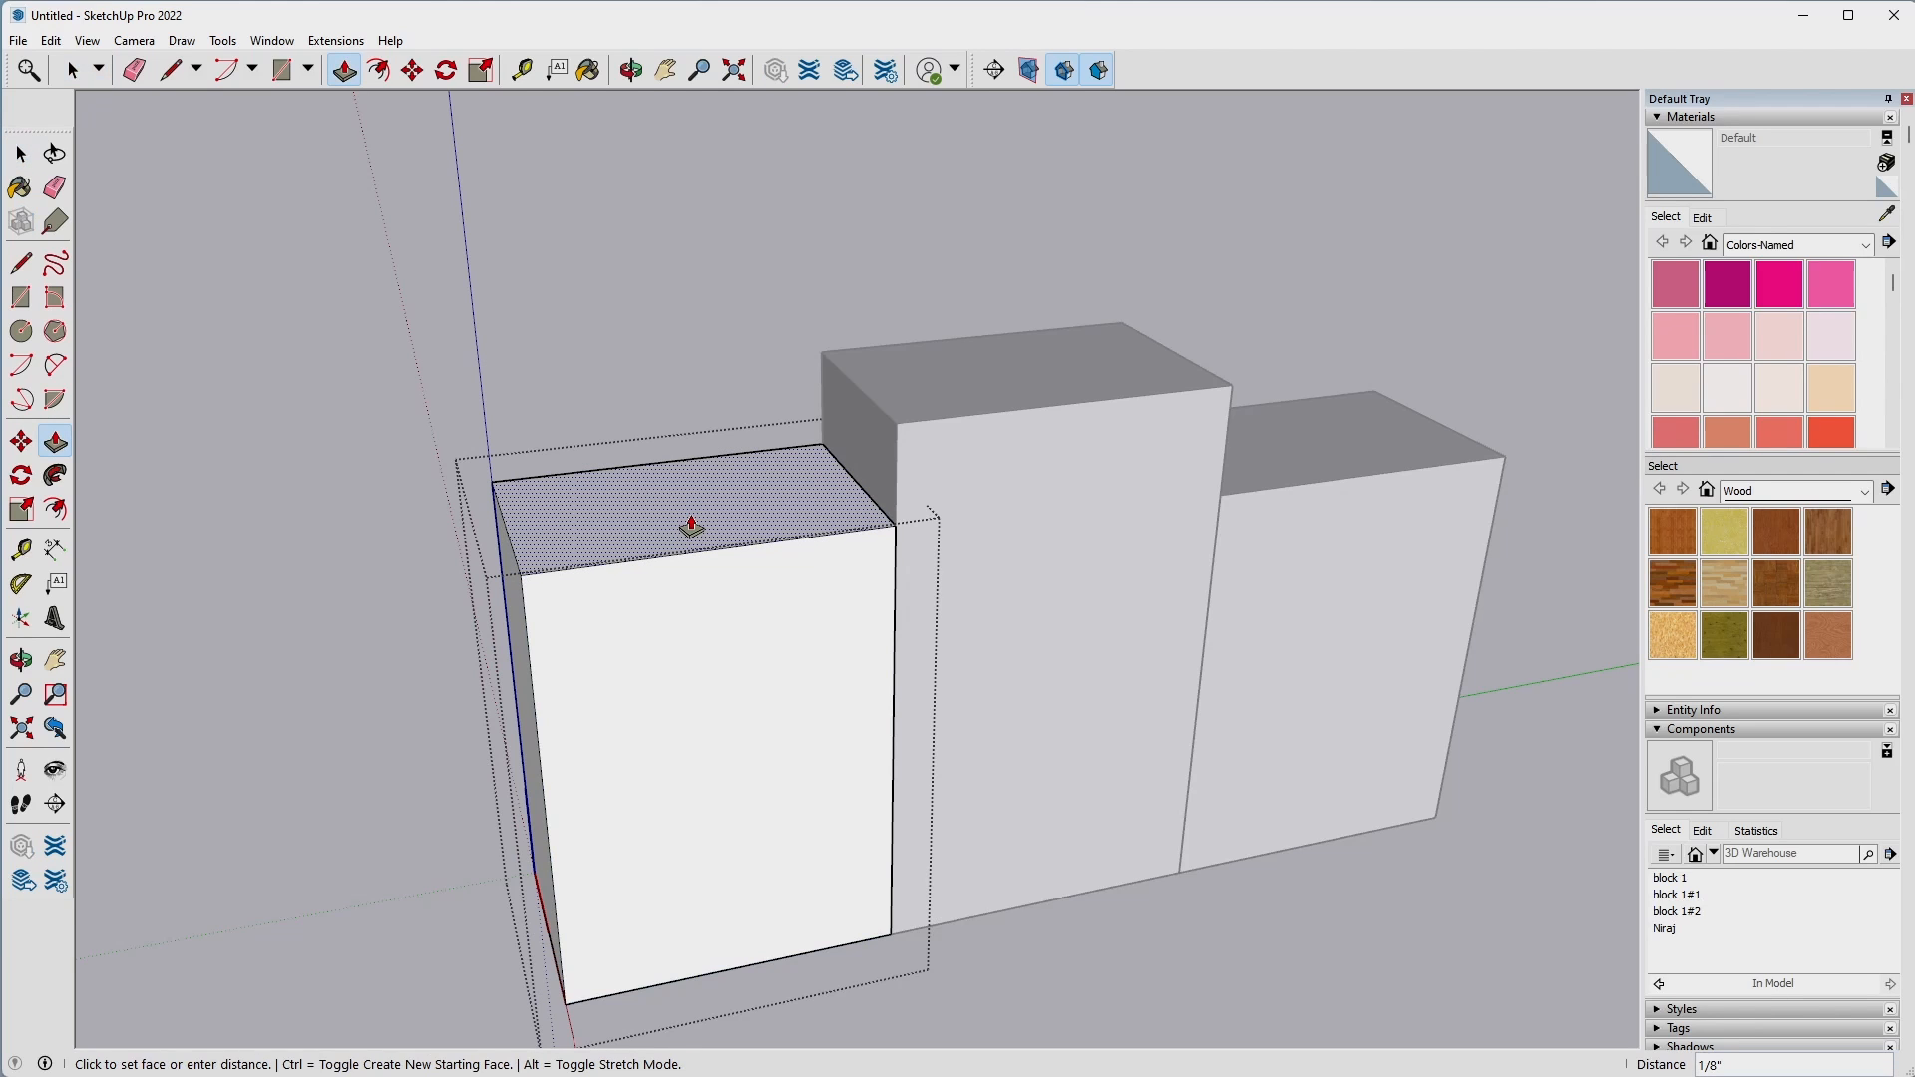
text(2)
key(Return)
key(space)
click(1037, 248)
Open the block farthest from the origin and Push/Pull its top face down 1/2".
middle_drag(1038, 249, 889, 650)
double_click(1189, 772)
click(1157, 740)
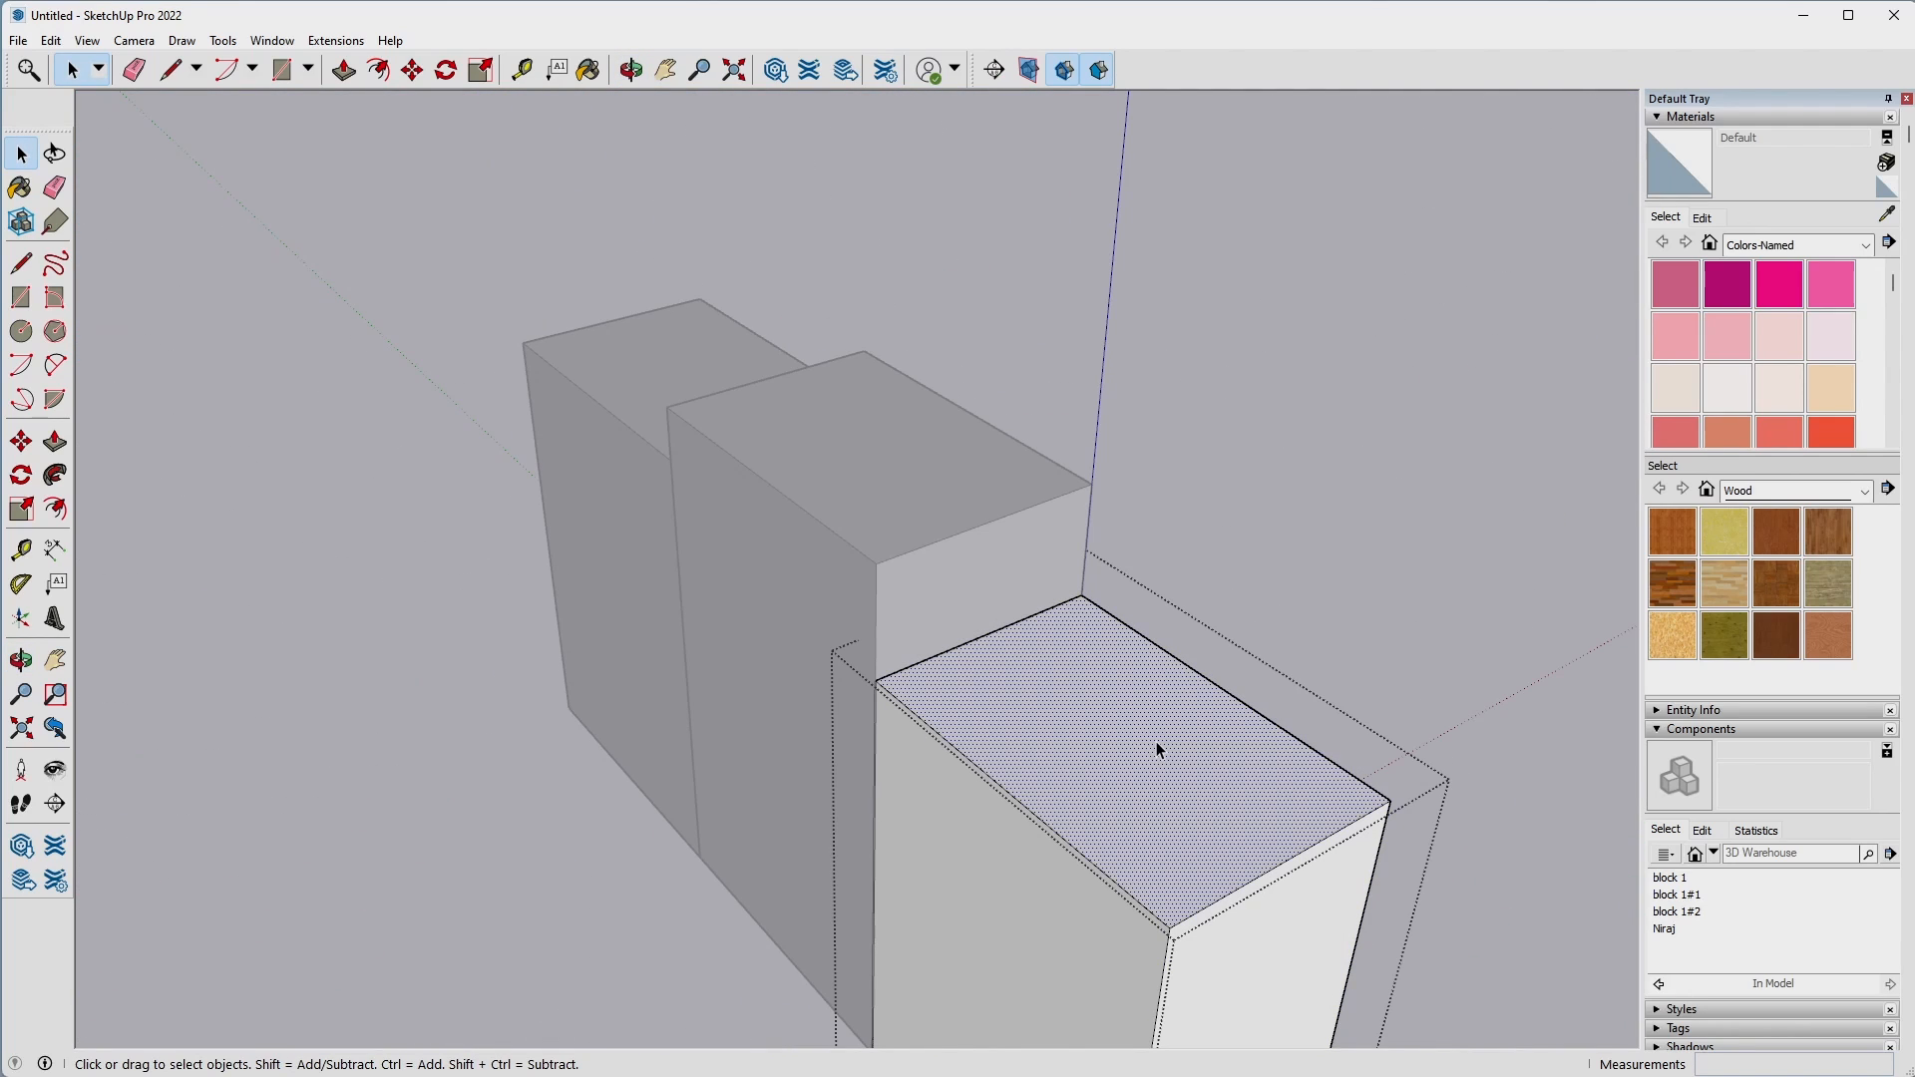
key(p)
click(1157, 741)
key(Return)
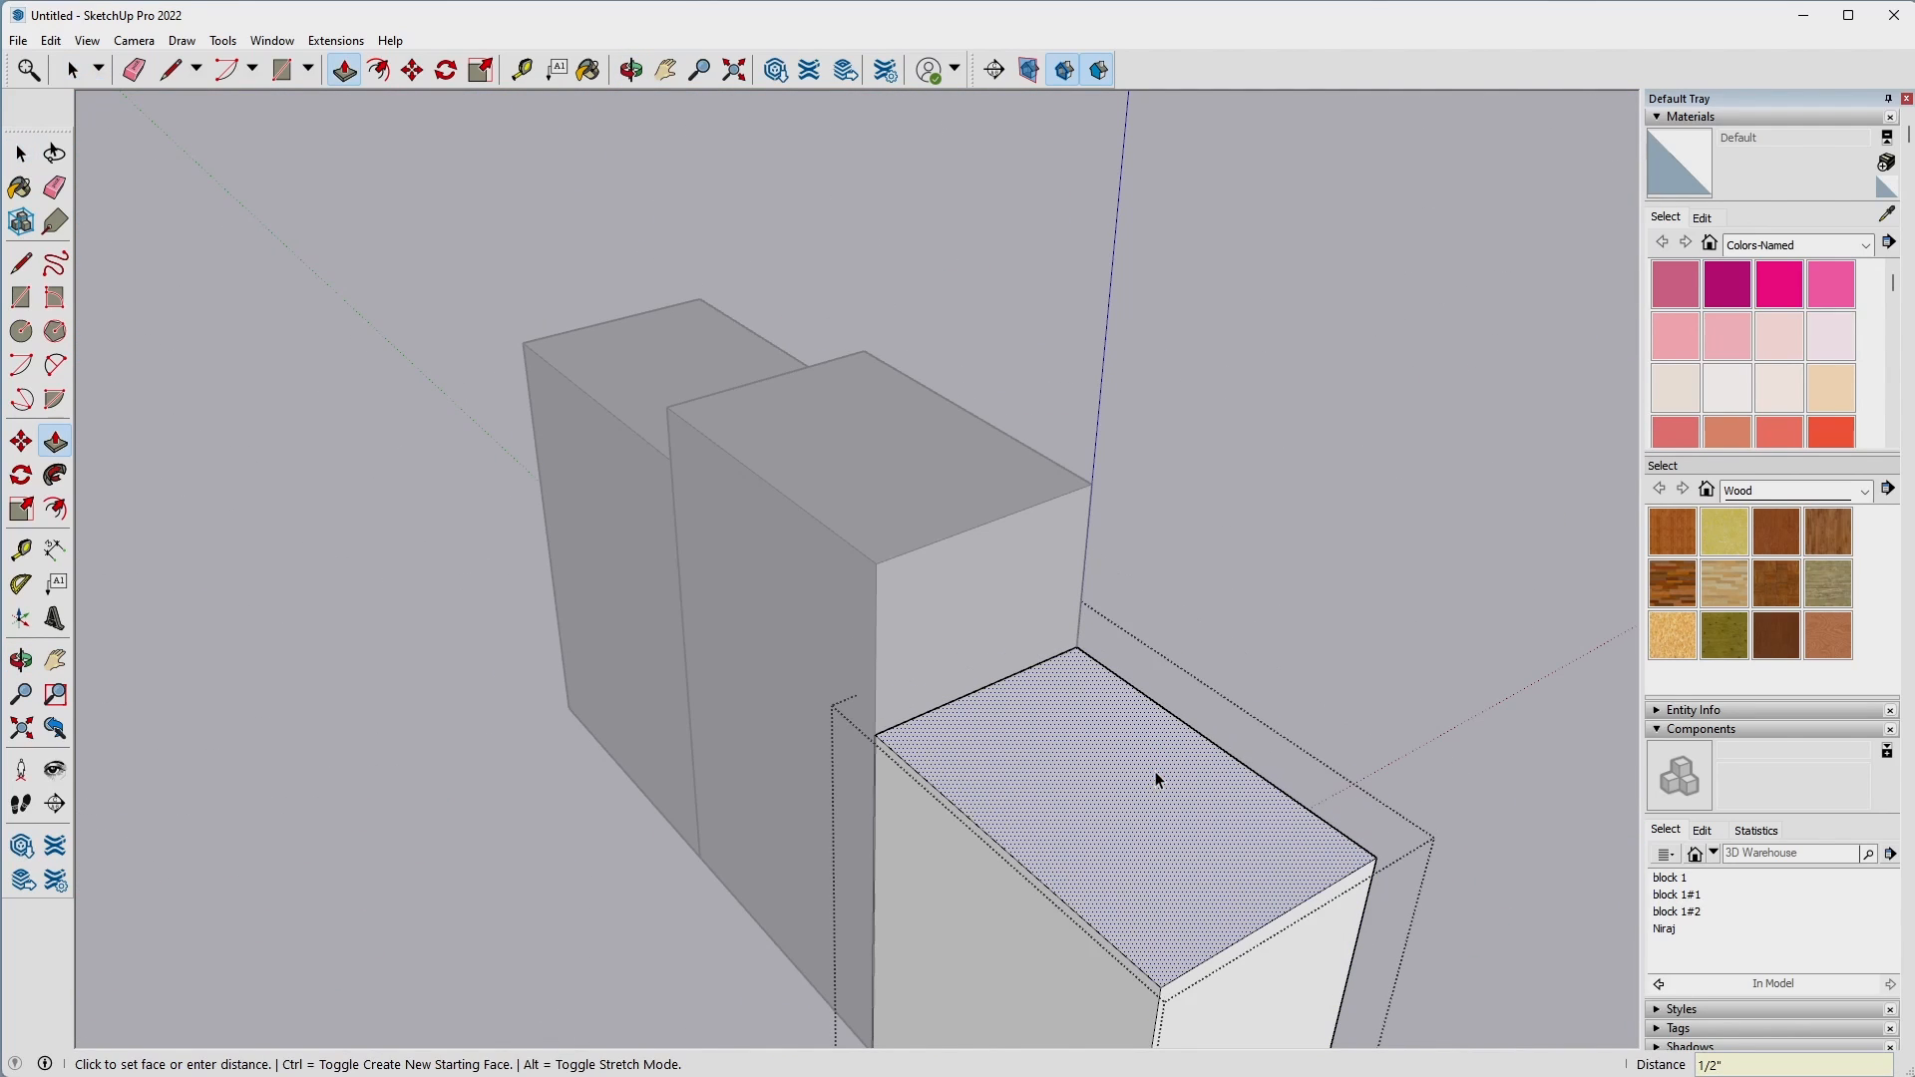
key(space)
click(1235, 678)
Reopen the block farthest from the origin and Push/Pull its top face up 0.5".
middle_drag(1235, 678, 1169, 473)
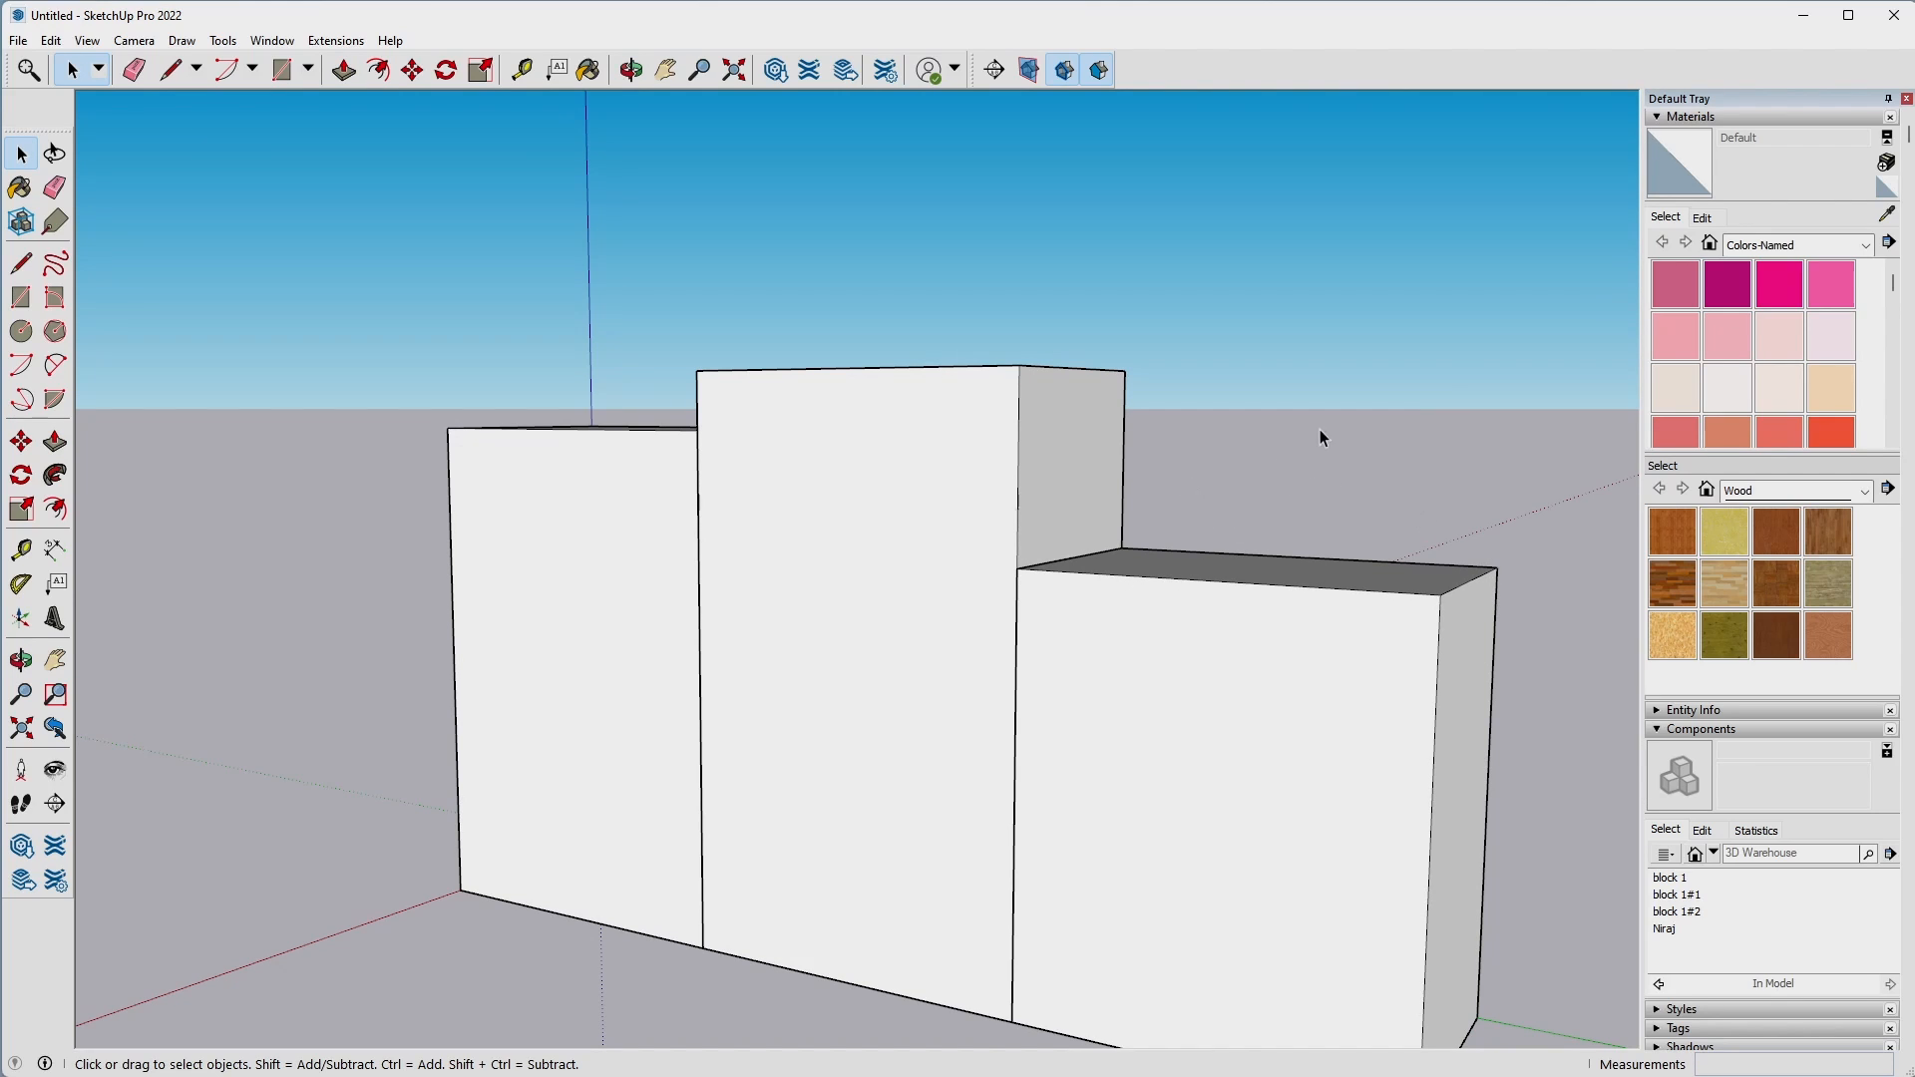
middle_drag(1320, 429, 1259, 604)
double_click(1251, 620)
click(1252, 620)
click(1260, 622)
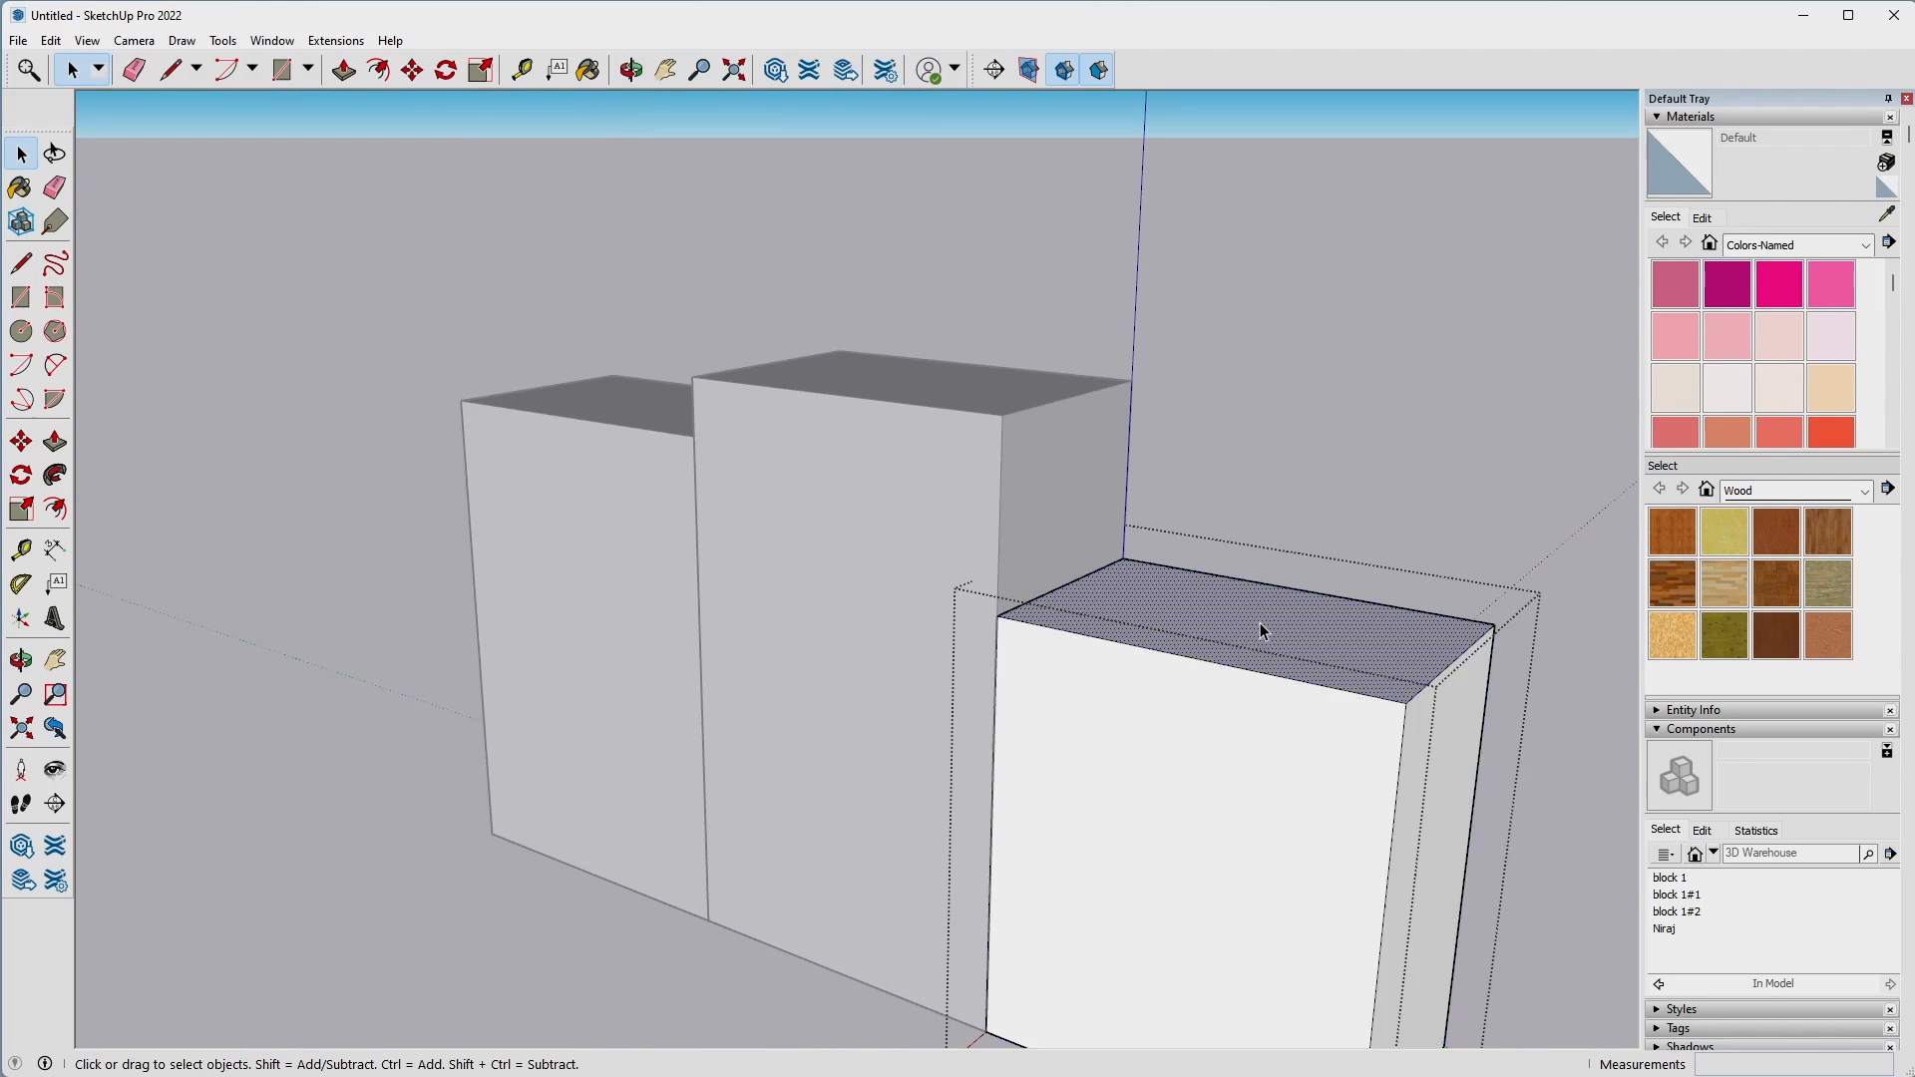
key(p)
click(1260, 622)
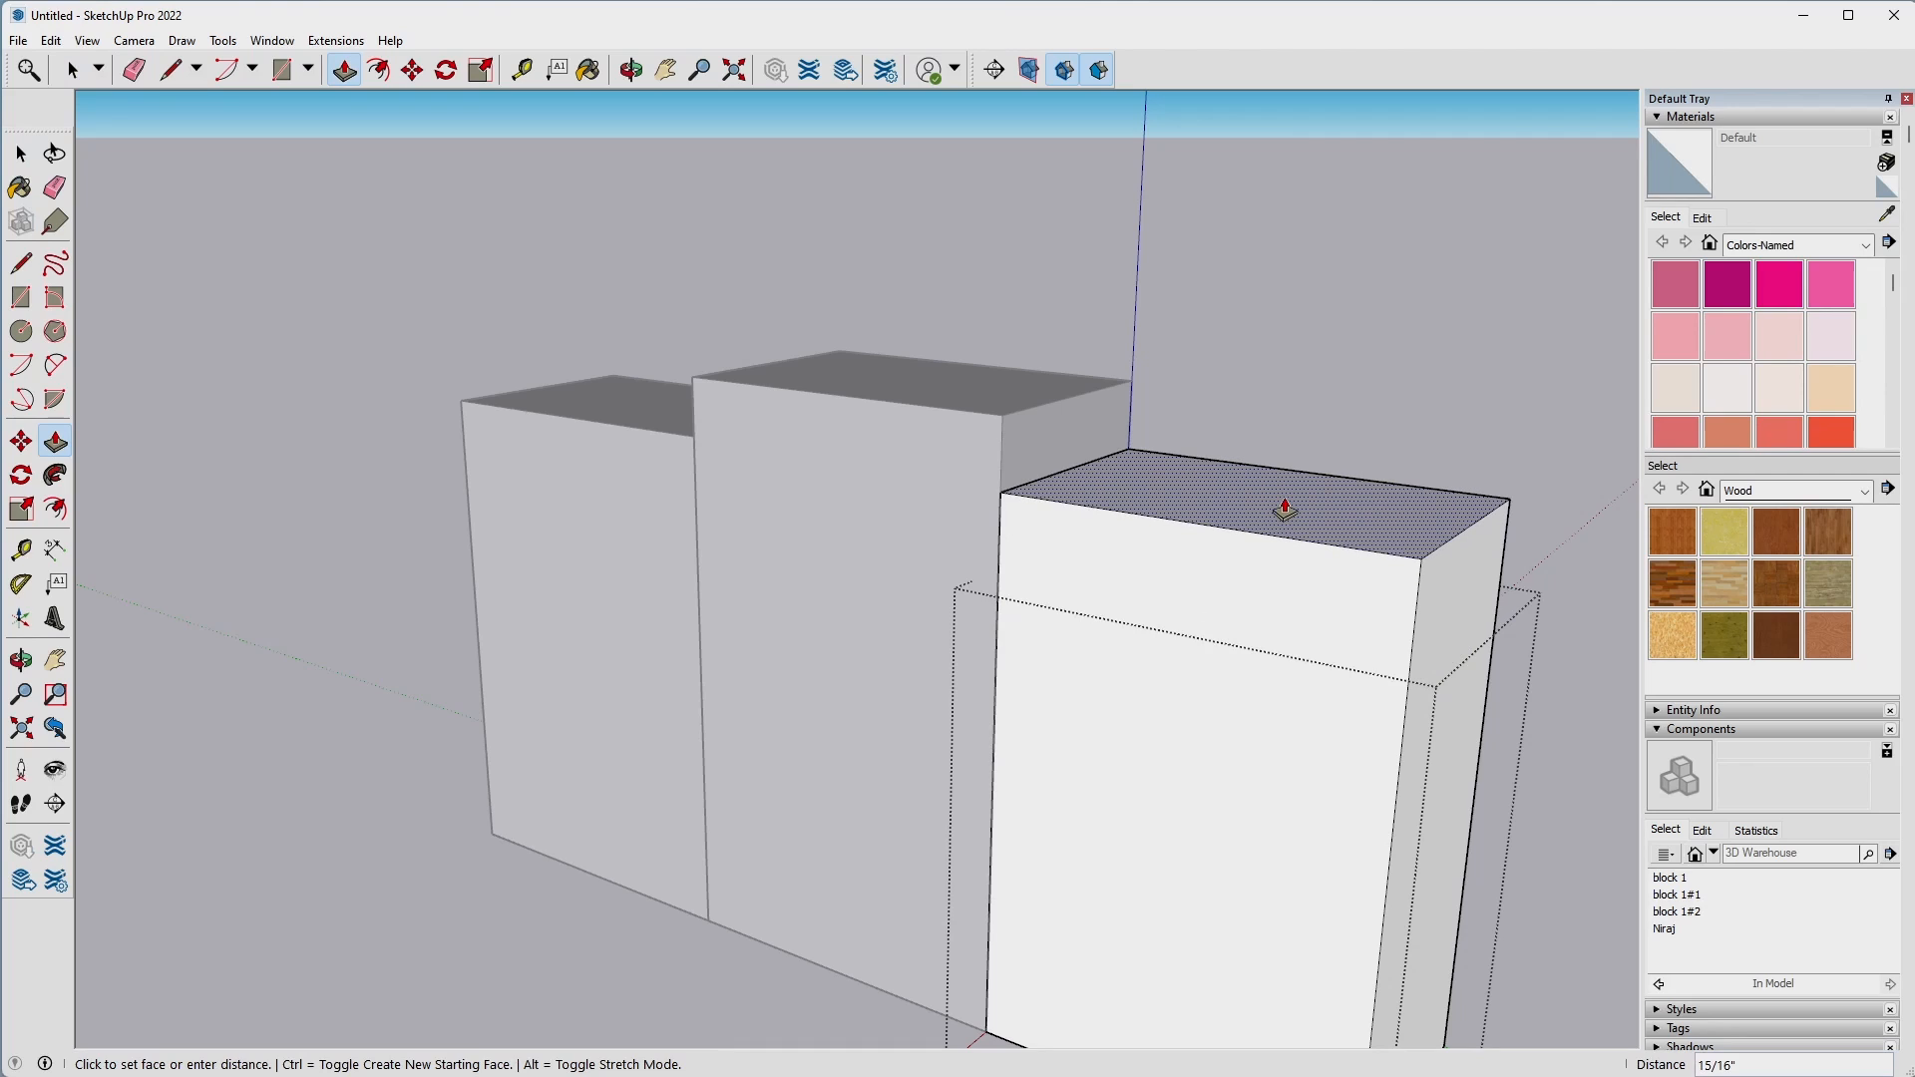
text(.5)
key(Return)
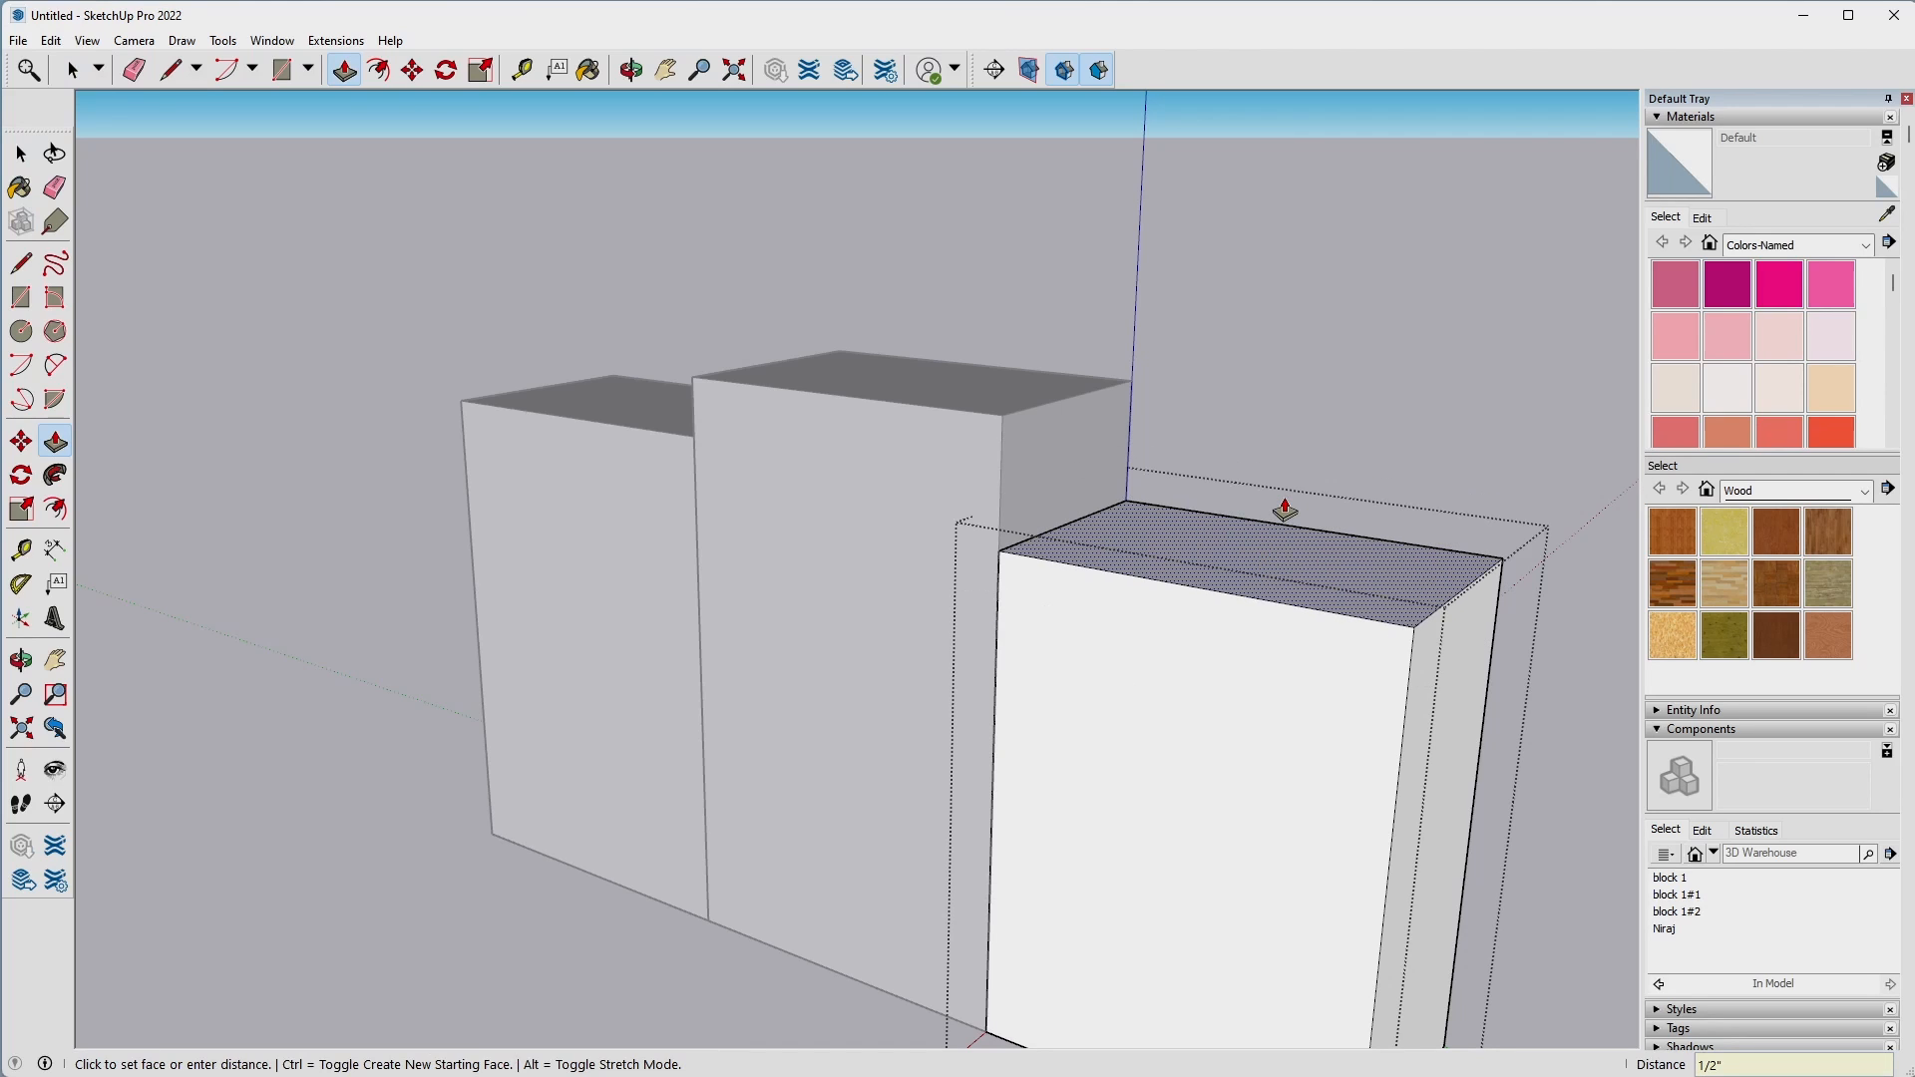
key(space)
click(1325, 381)
Inside the origin block, place Tape Measure guides on the top face 1" from the long edge and 1.5" from the short edge.
middle_drag(1325, 381, 1035, 712)
middle_drag(967, 415, 1205, 798)
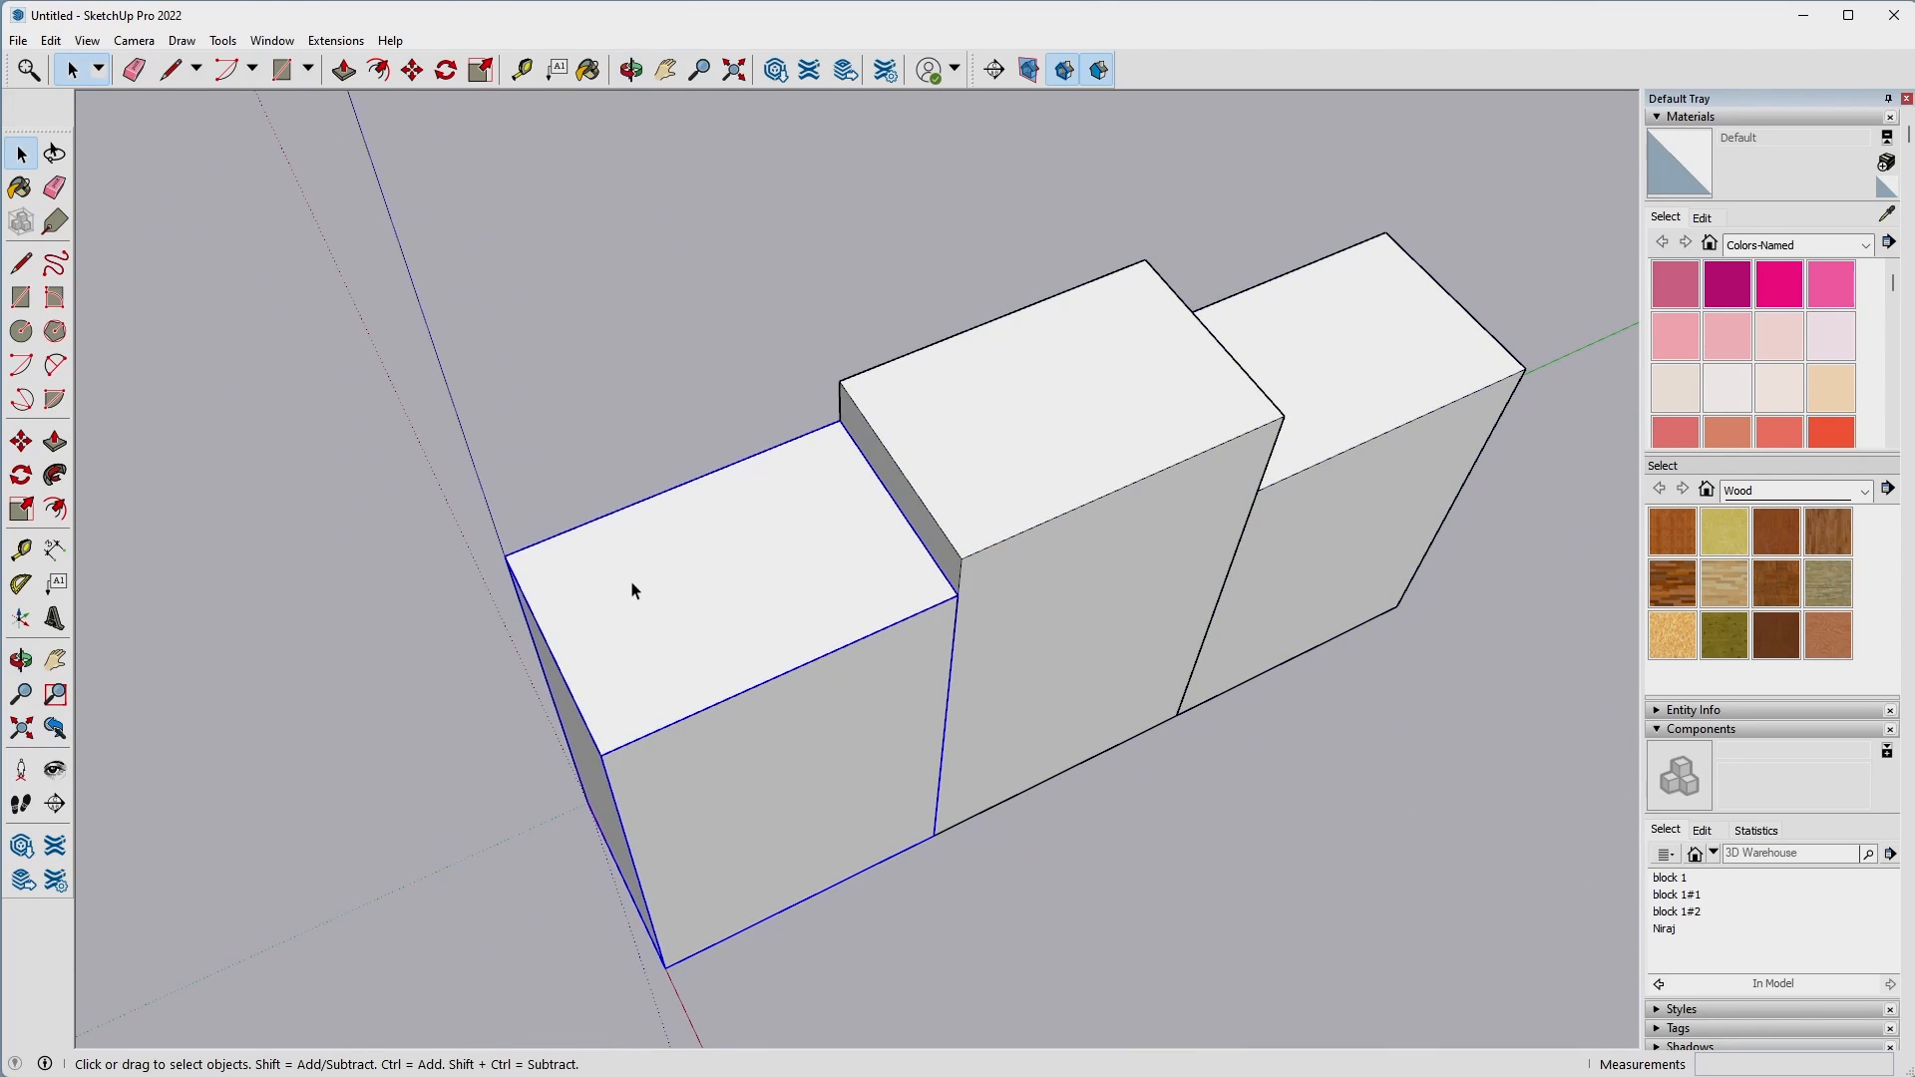
double_click(723, 586)
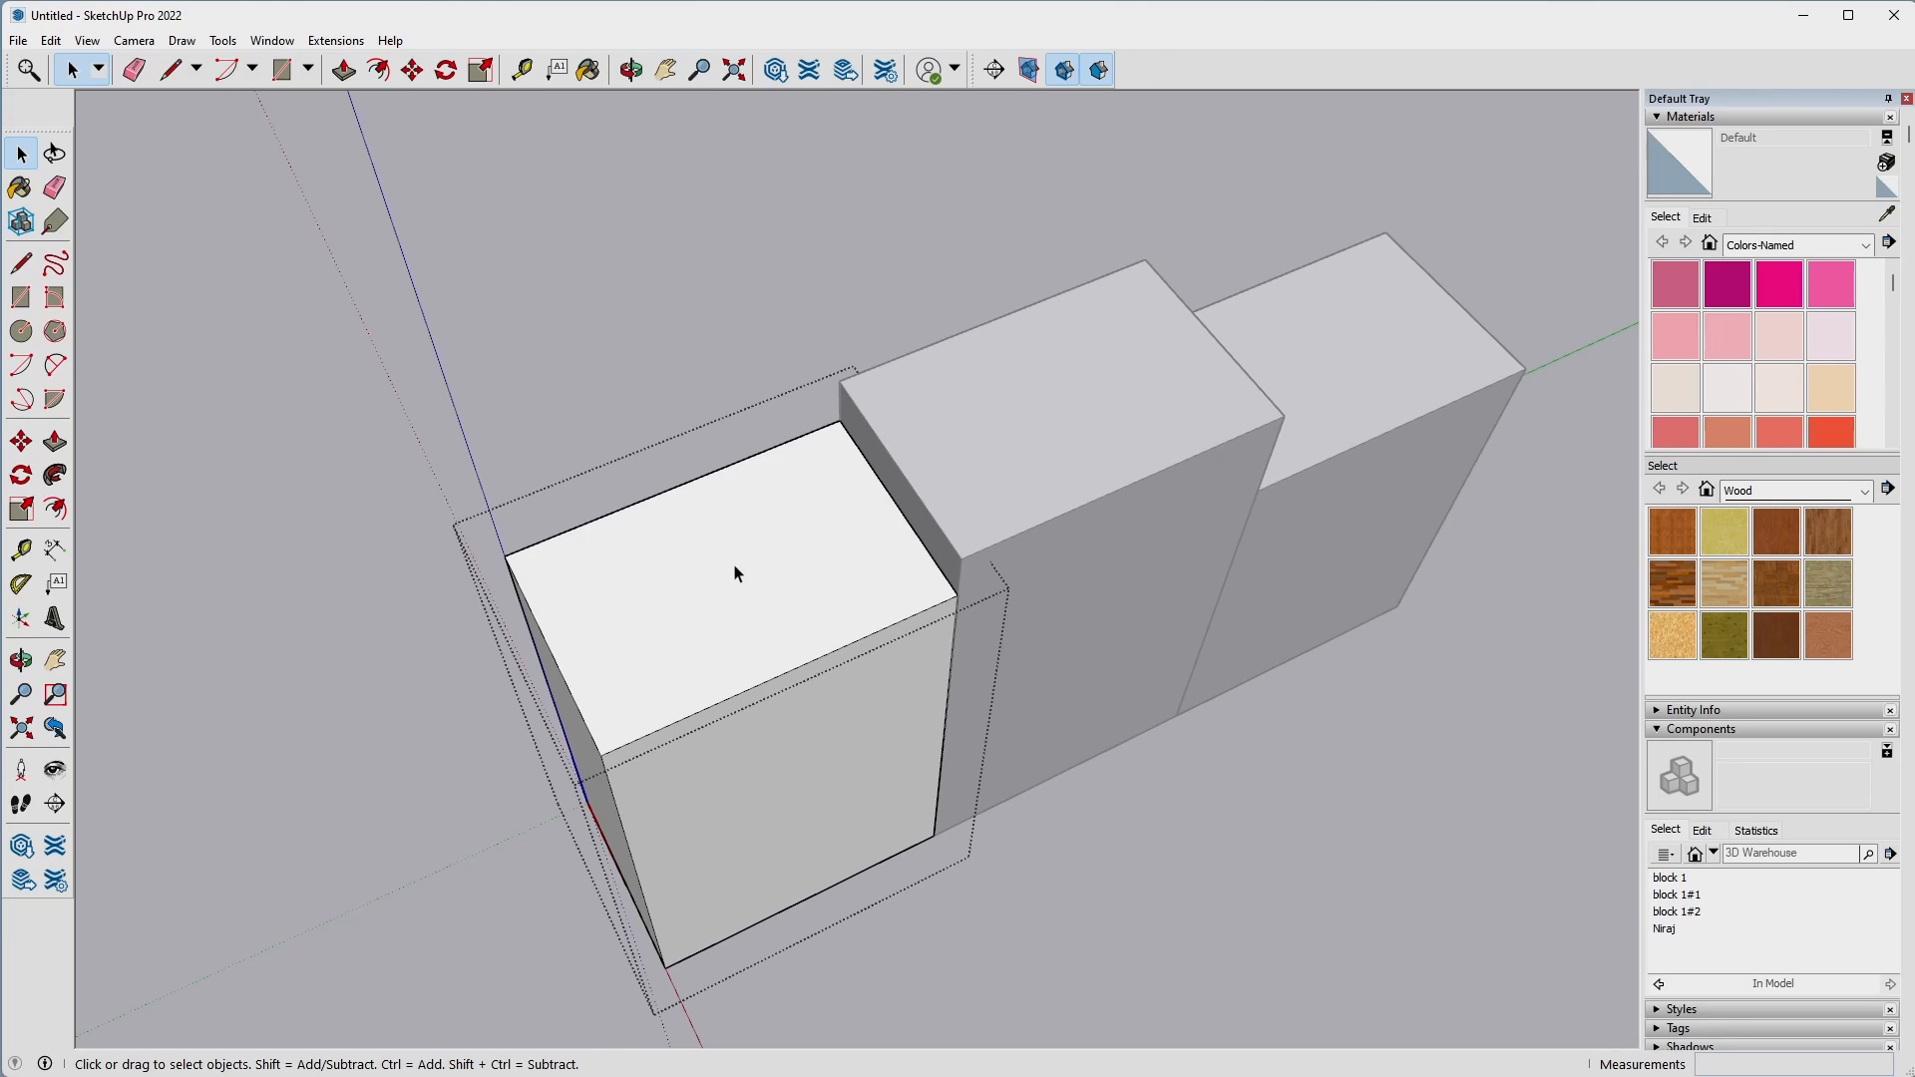
key(t)
click(677, 486)
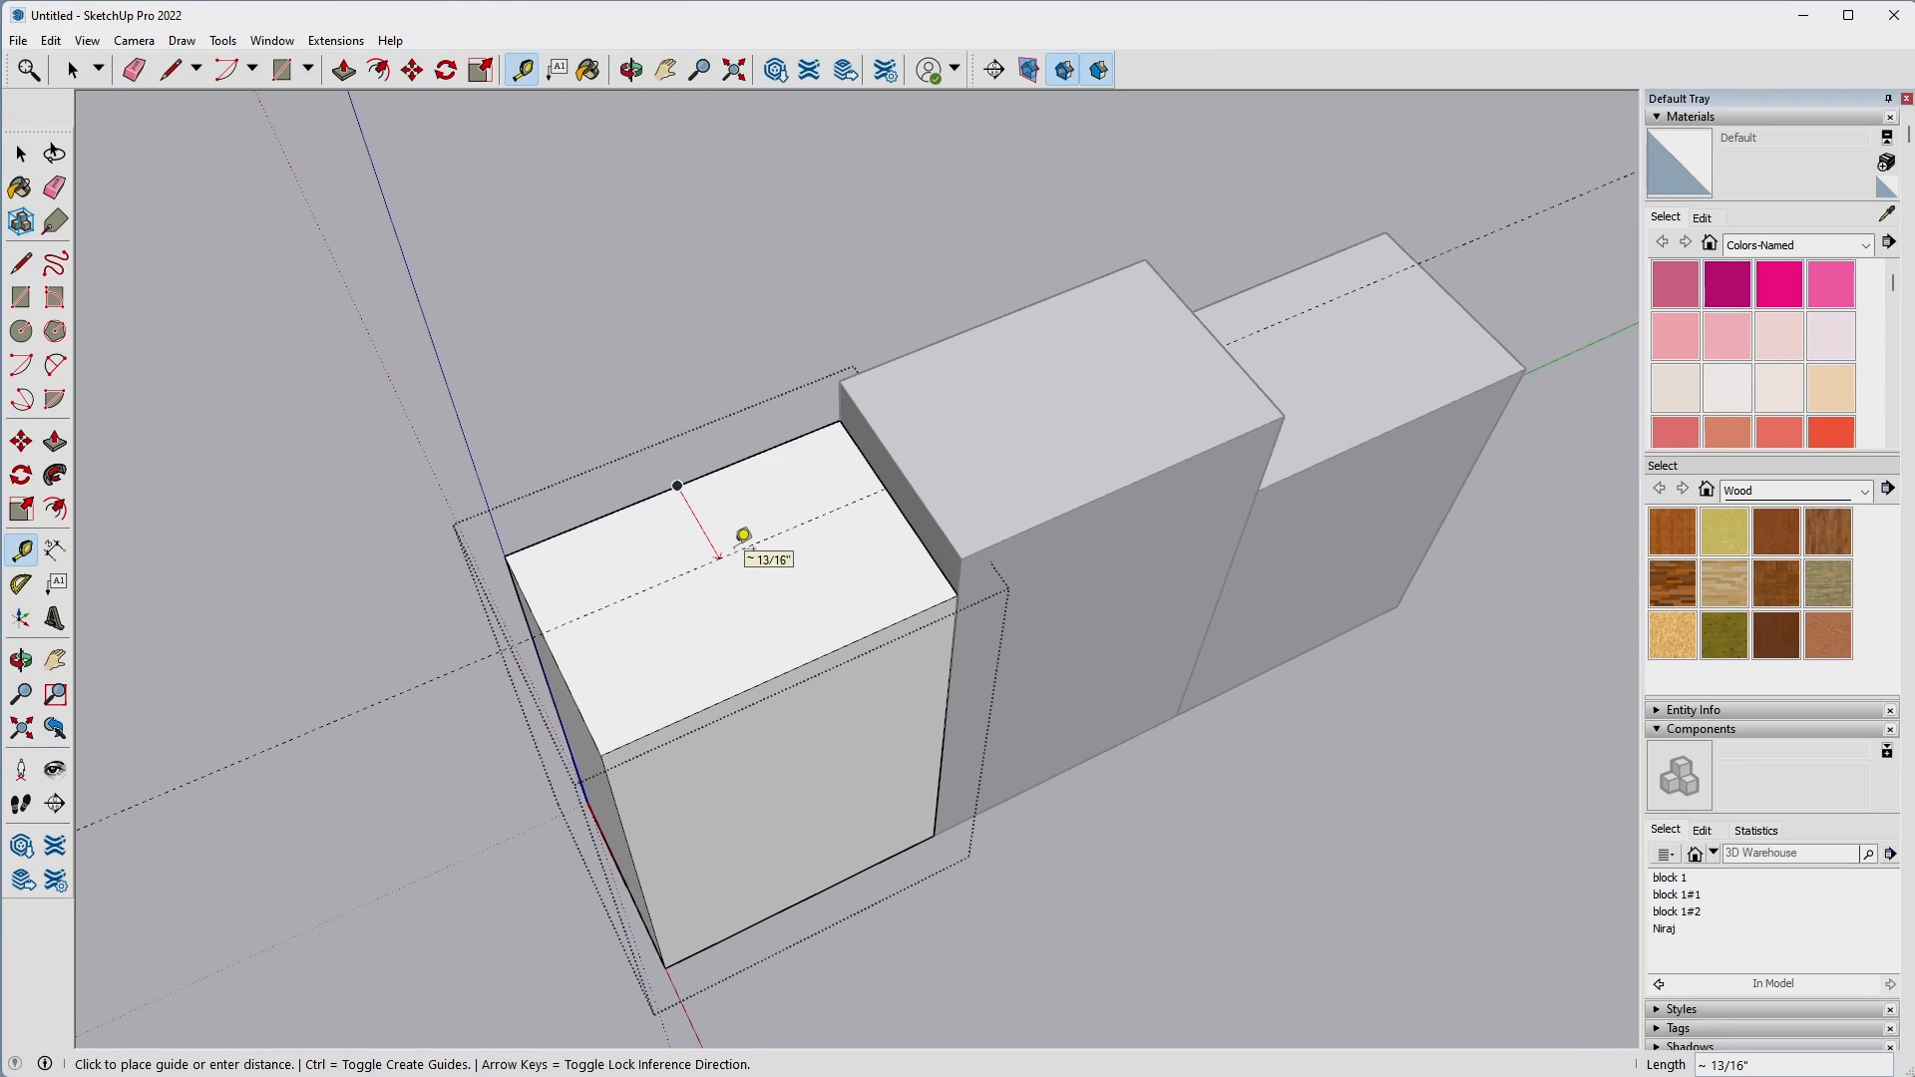
text(1)
key(Return)
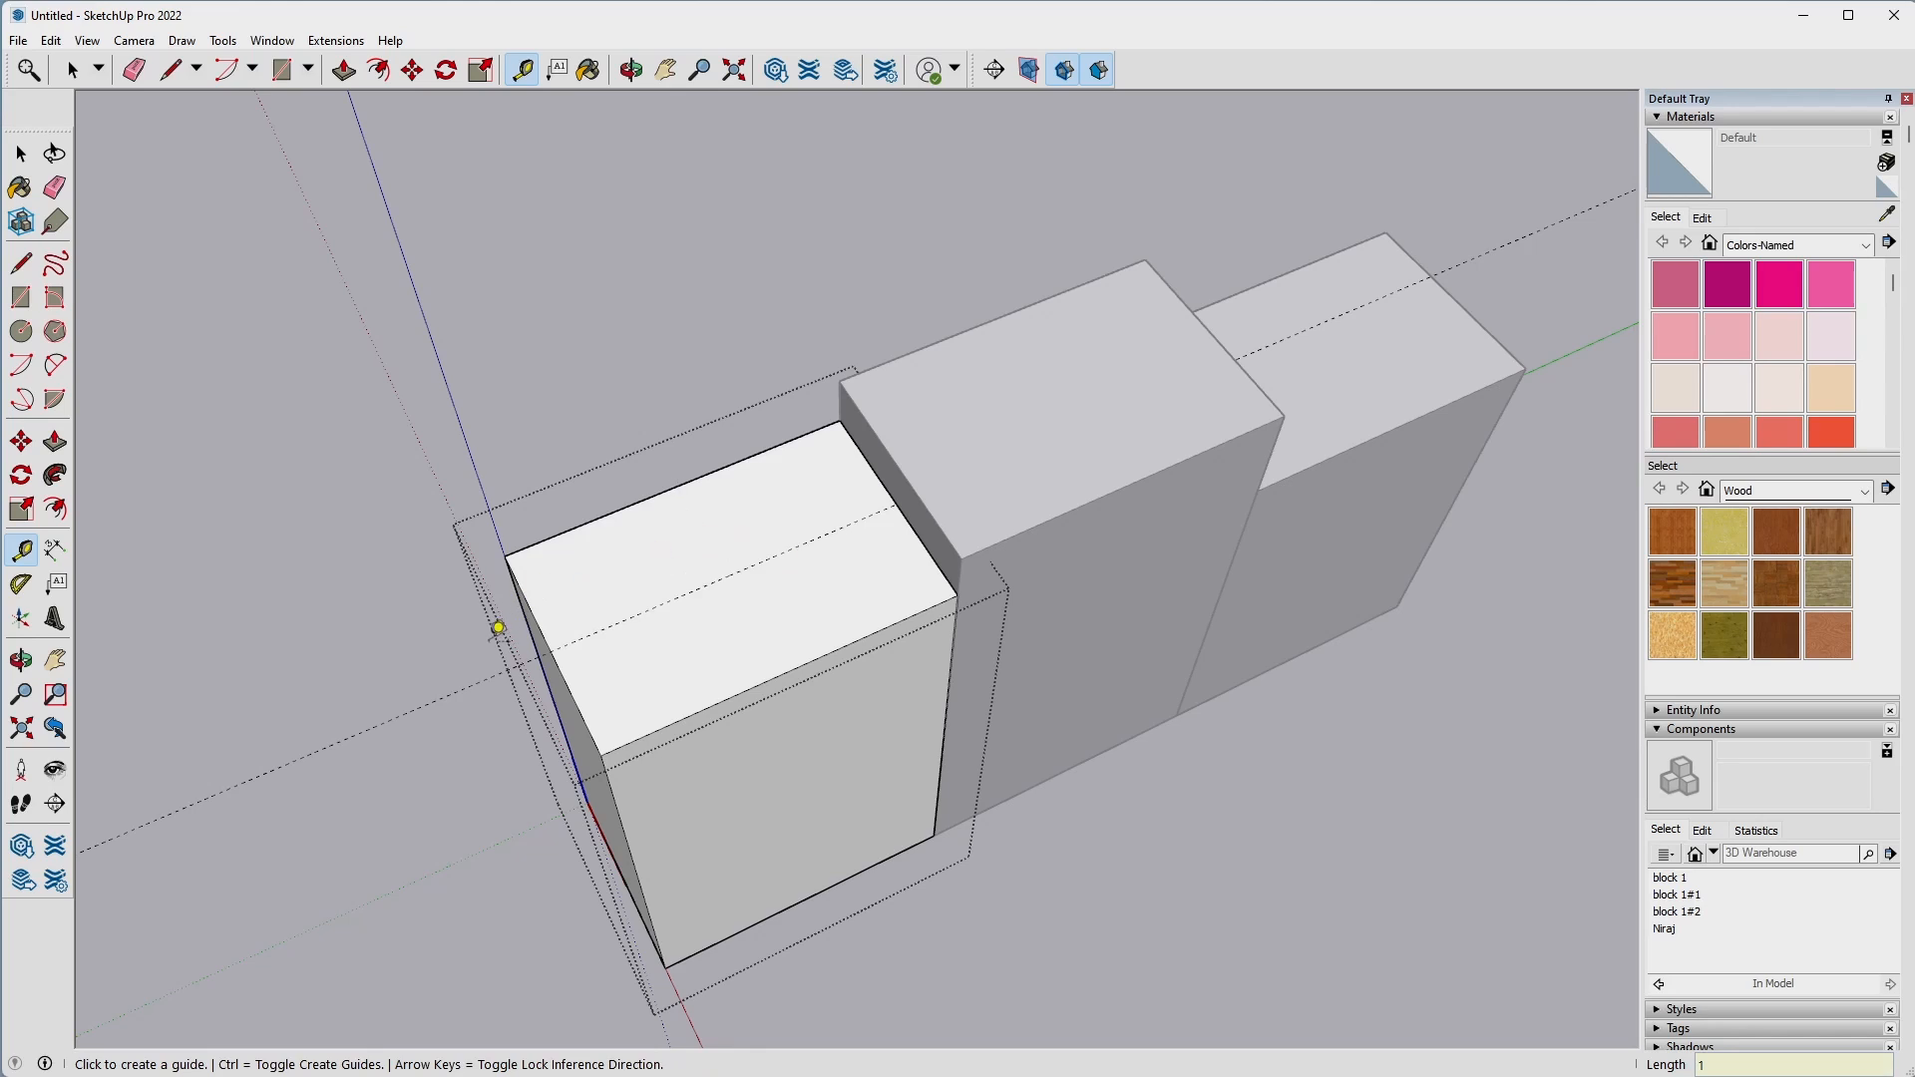
click(544, 633)
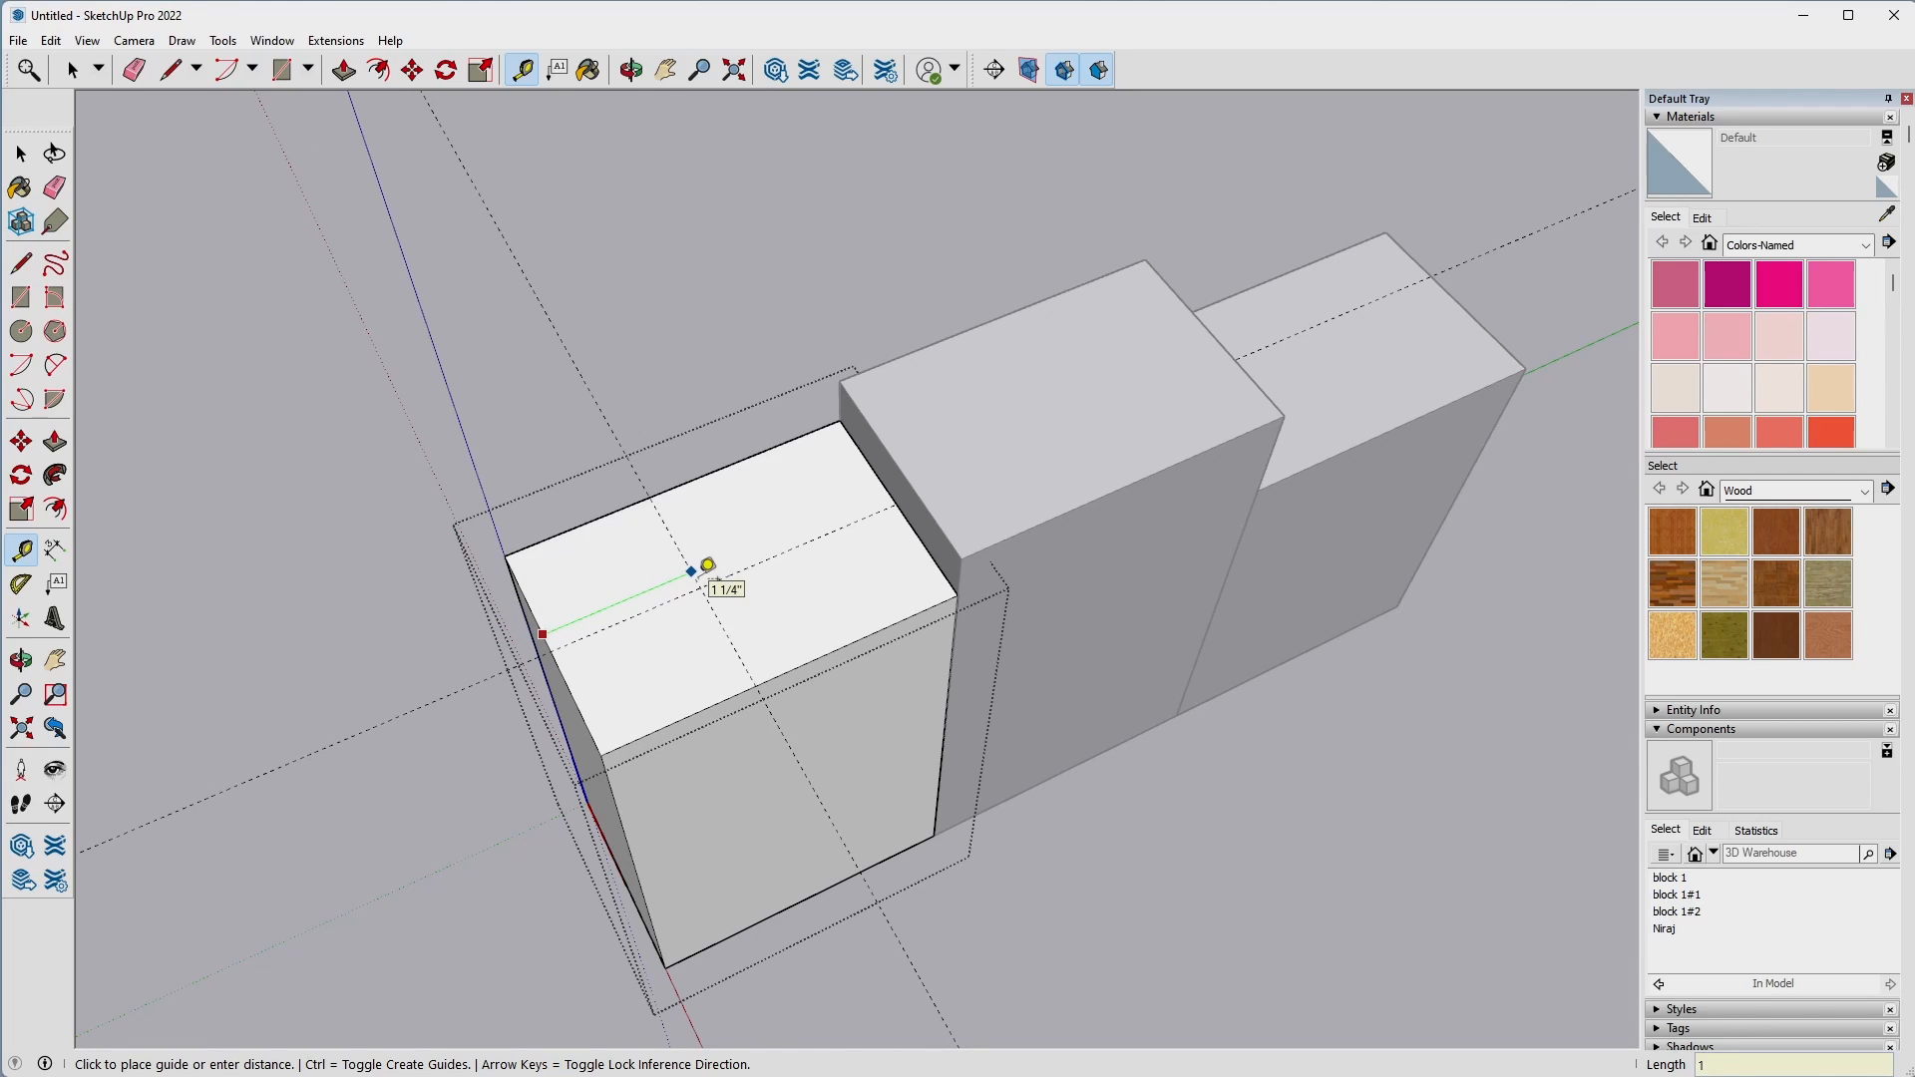
text(1.5)
key(Return)
key(space)
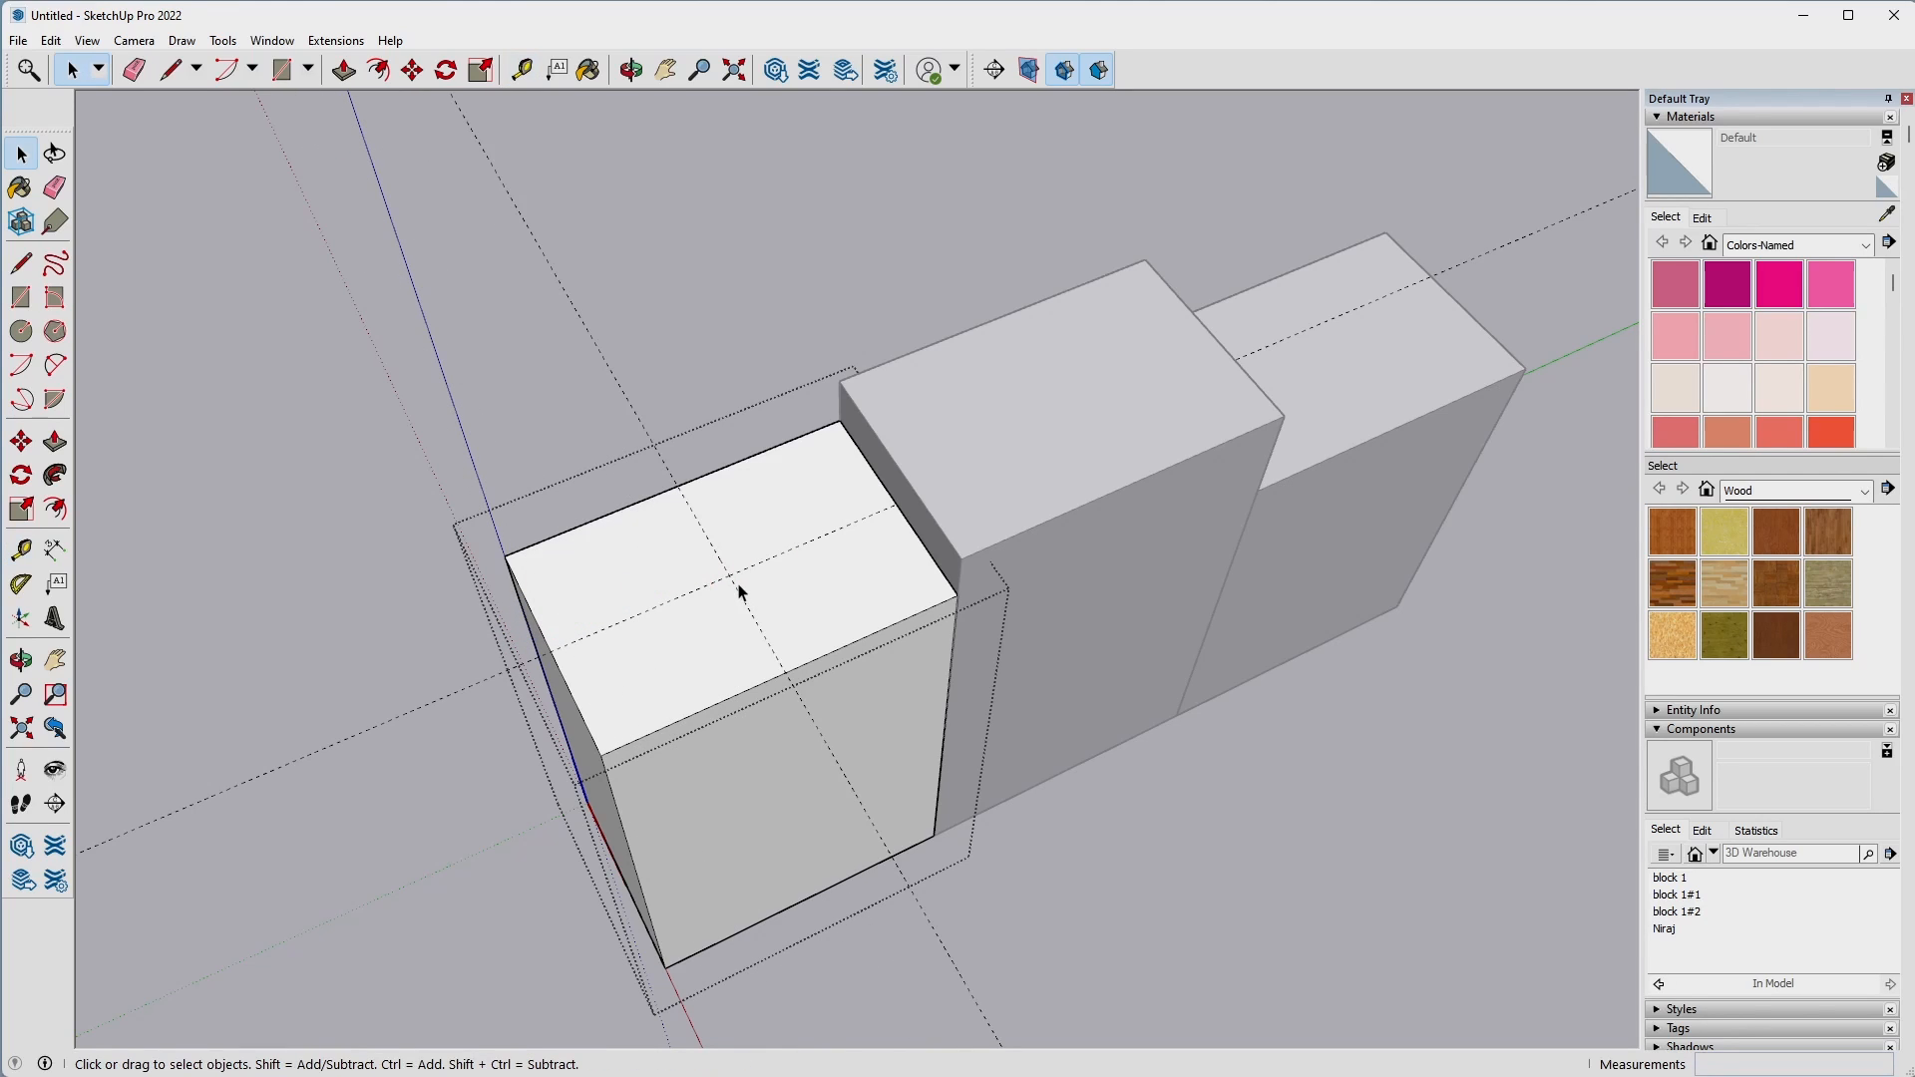
Draw a circle of radius 0.75" at the guides' intersection on the origin block's top face and measure its diameter.
key(c)
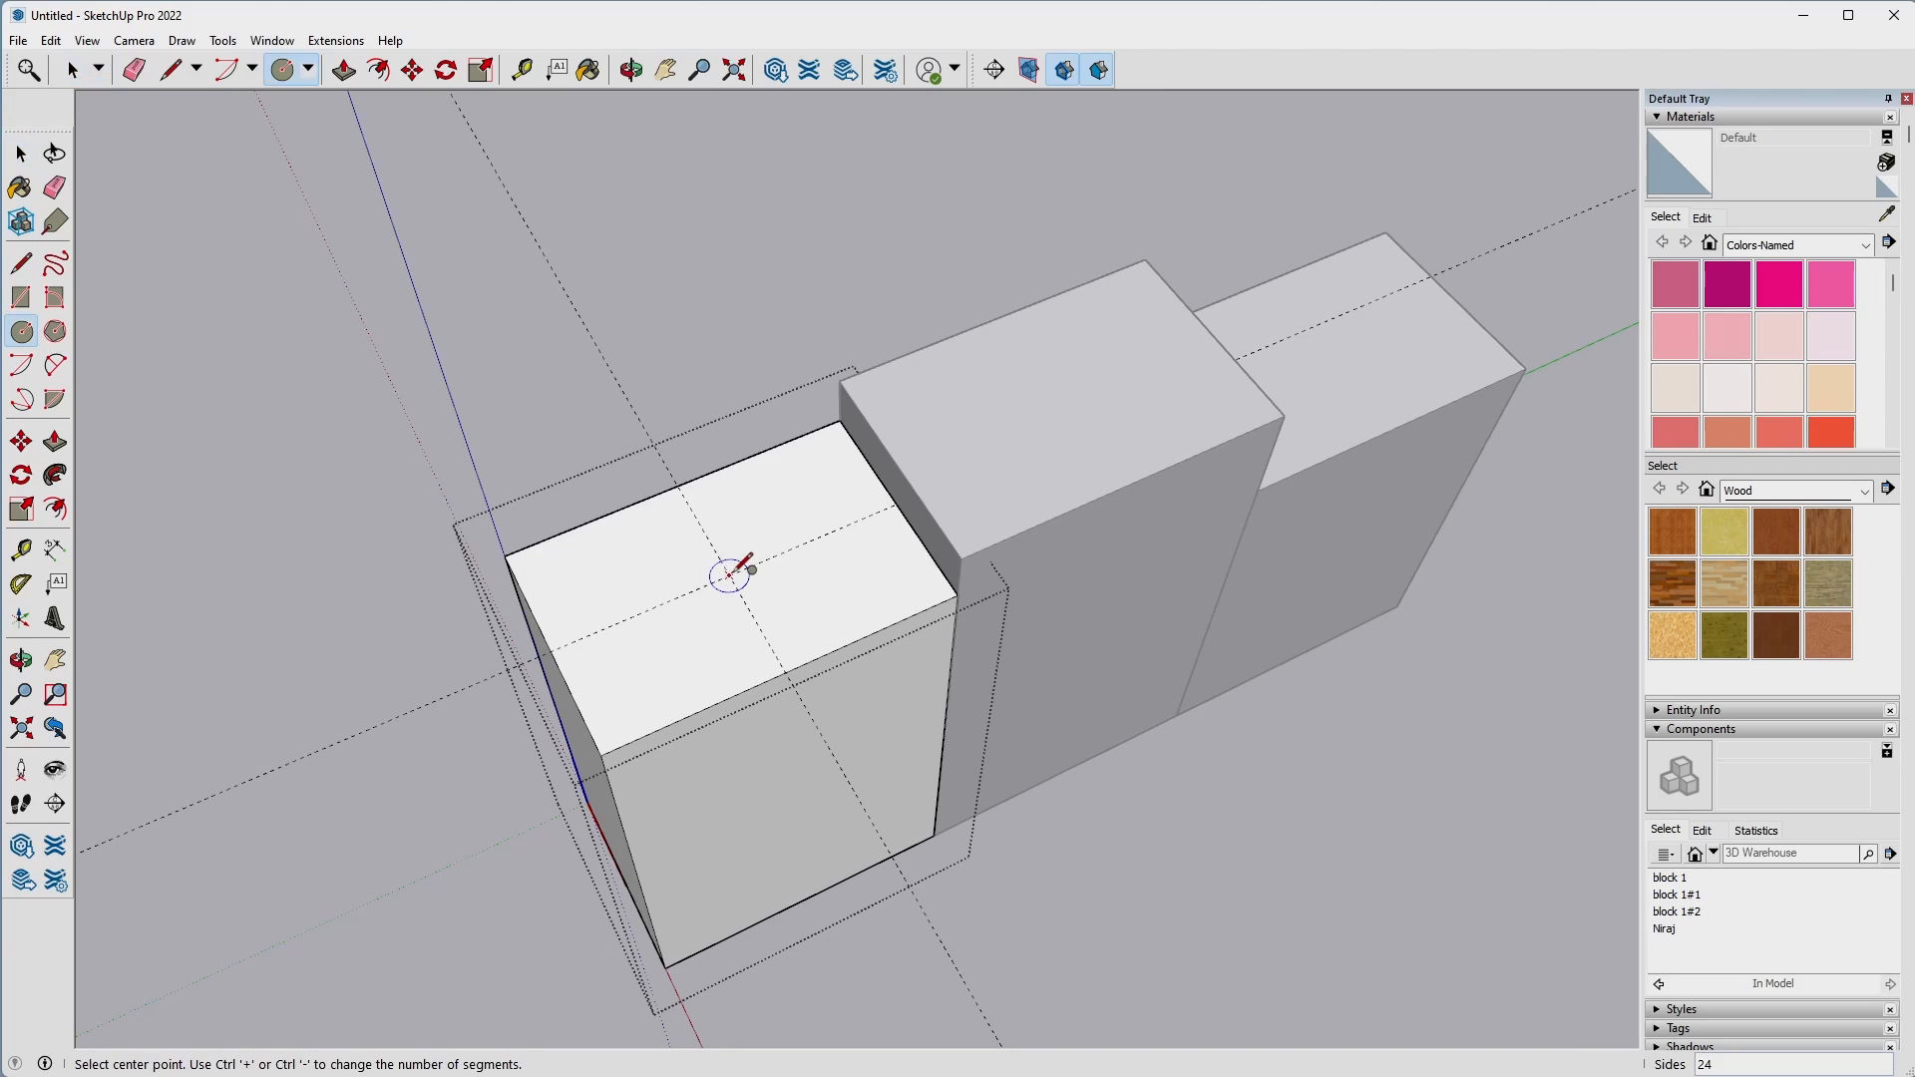
click(729, 576)
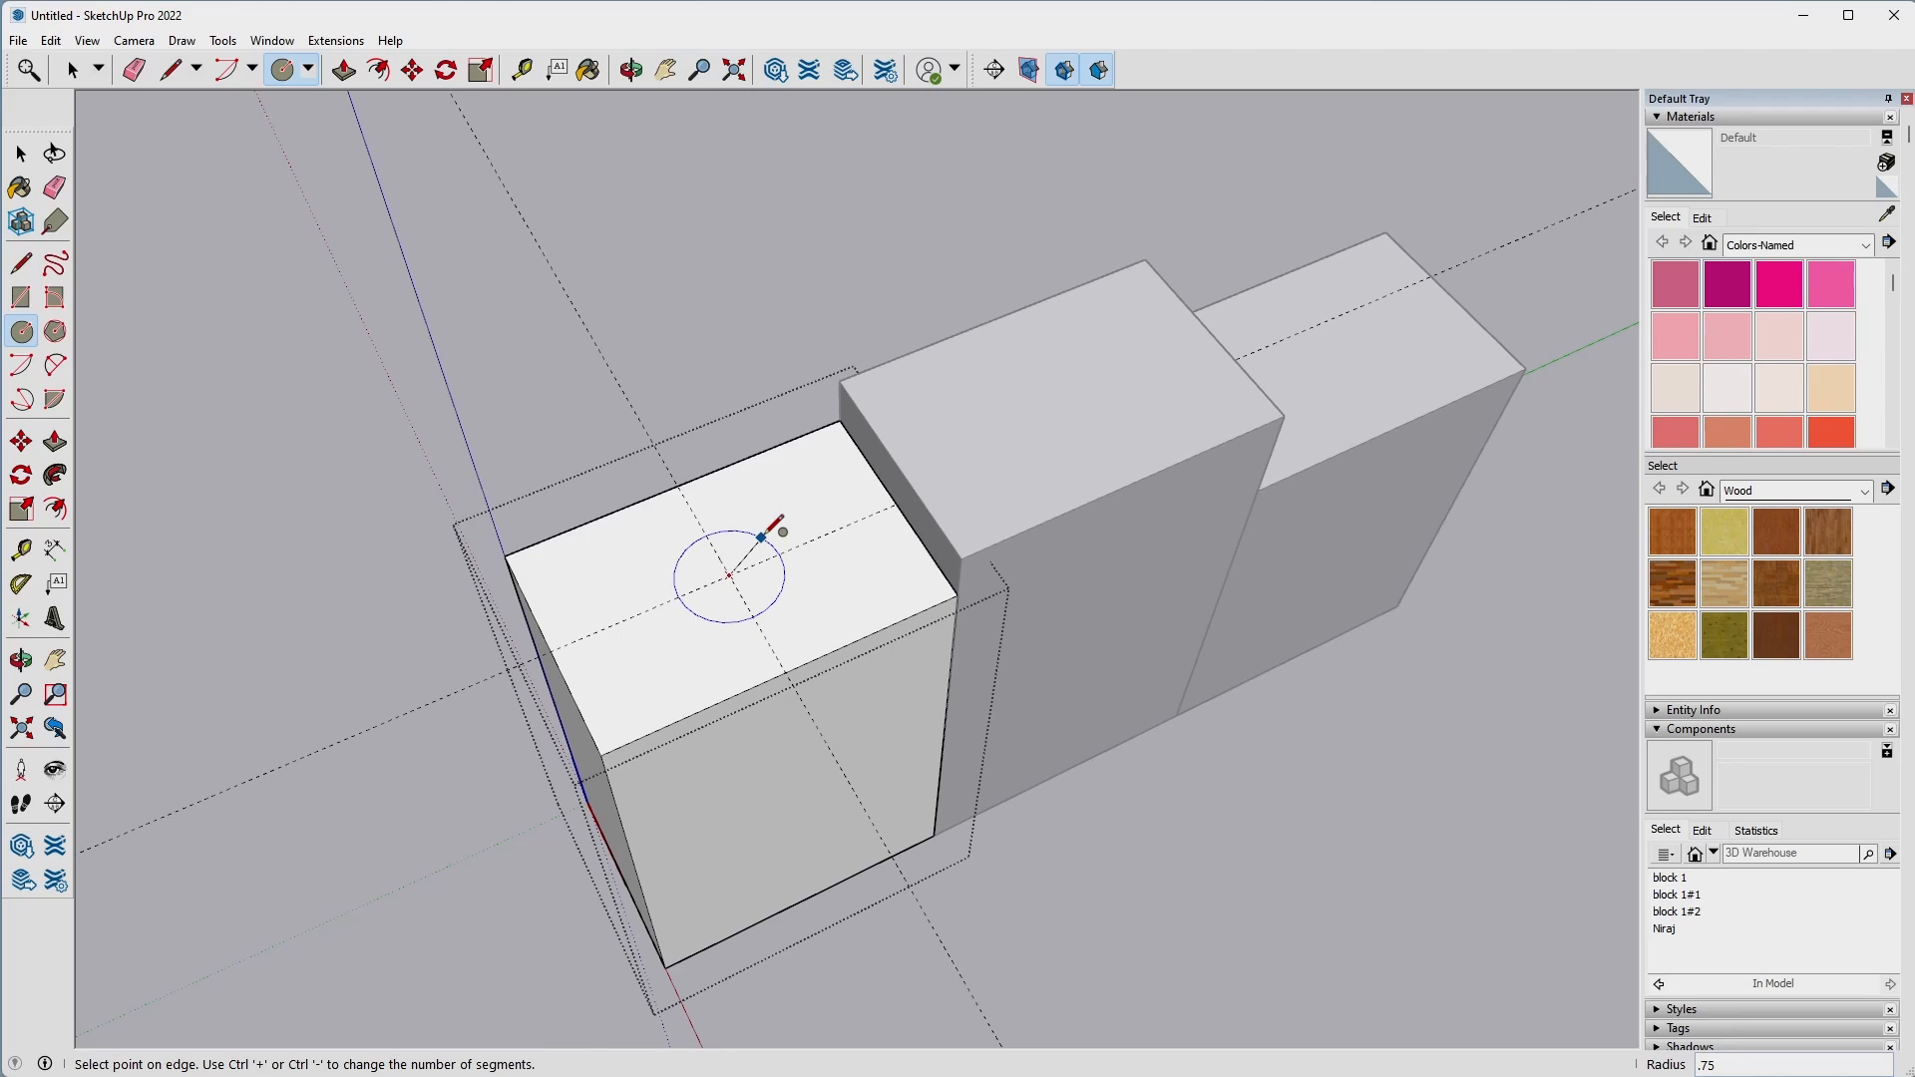
key(Return)
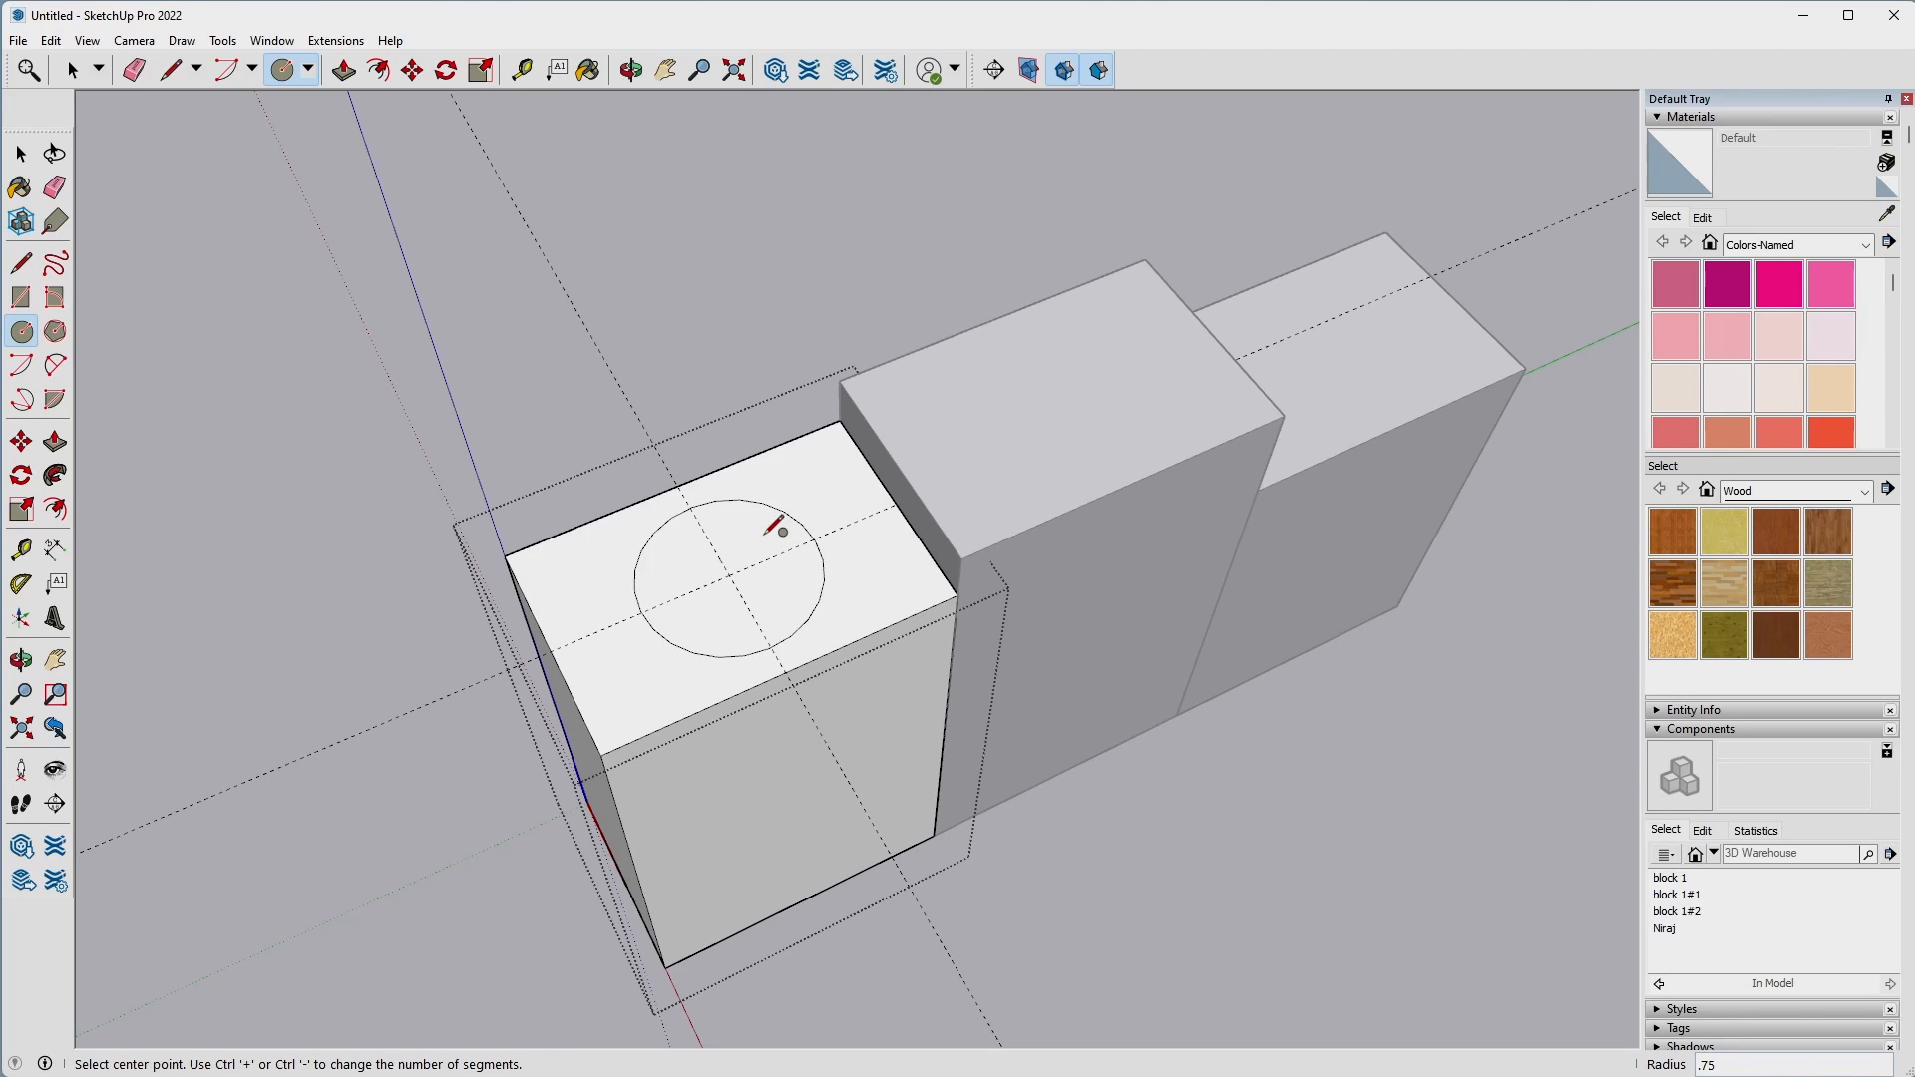
key(t)
click(697, 487)
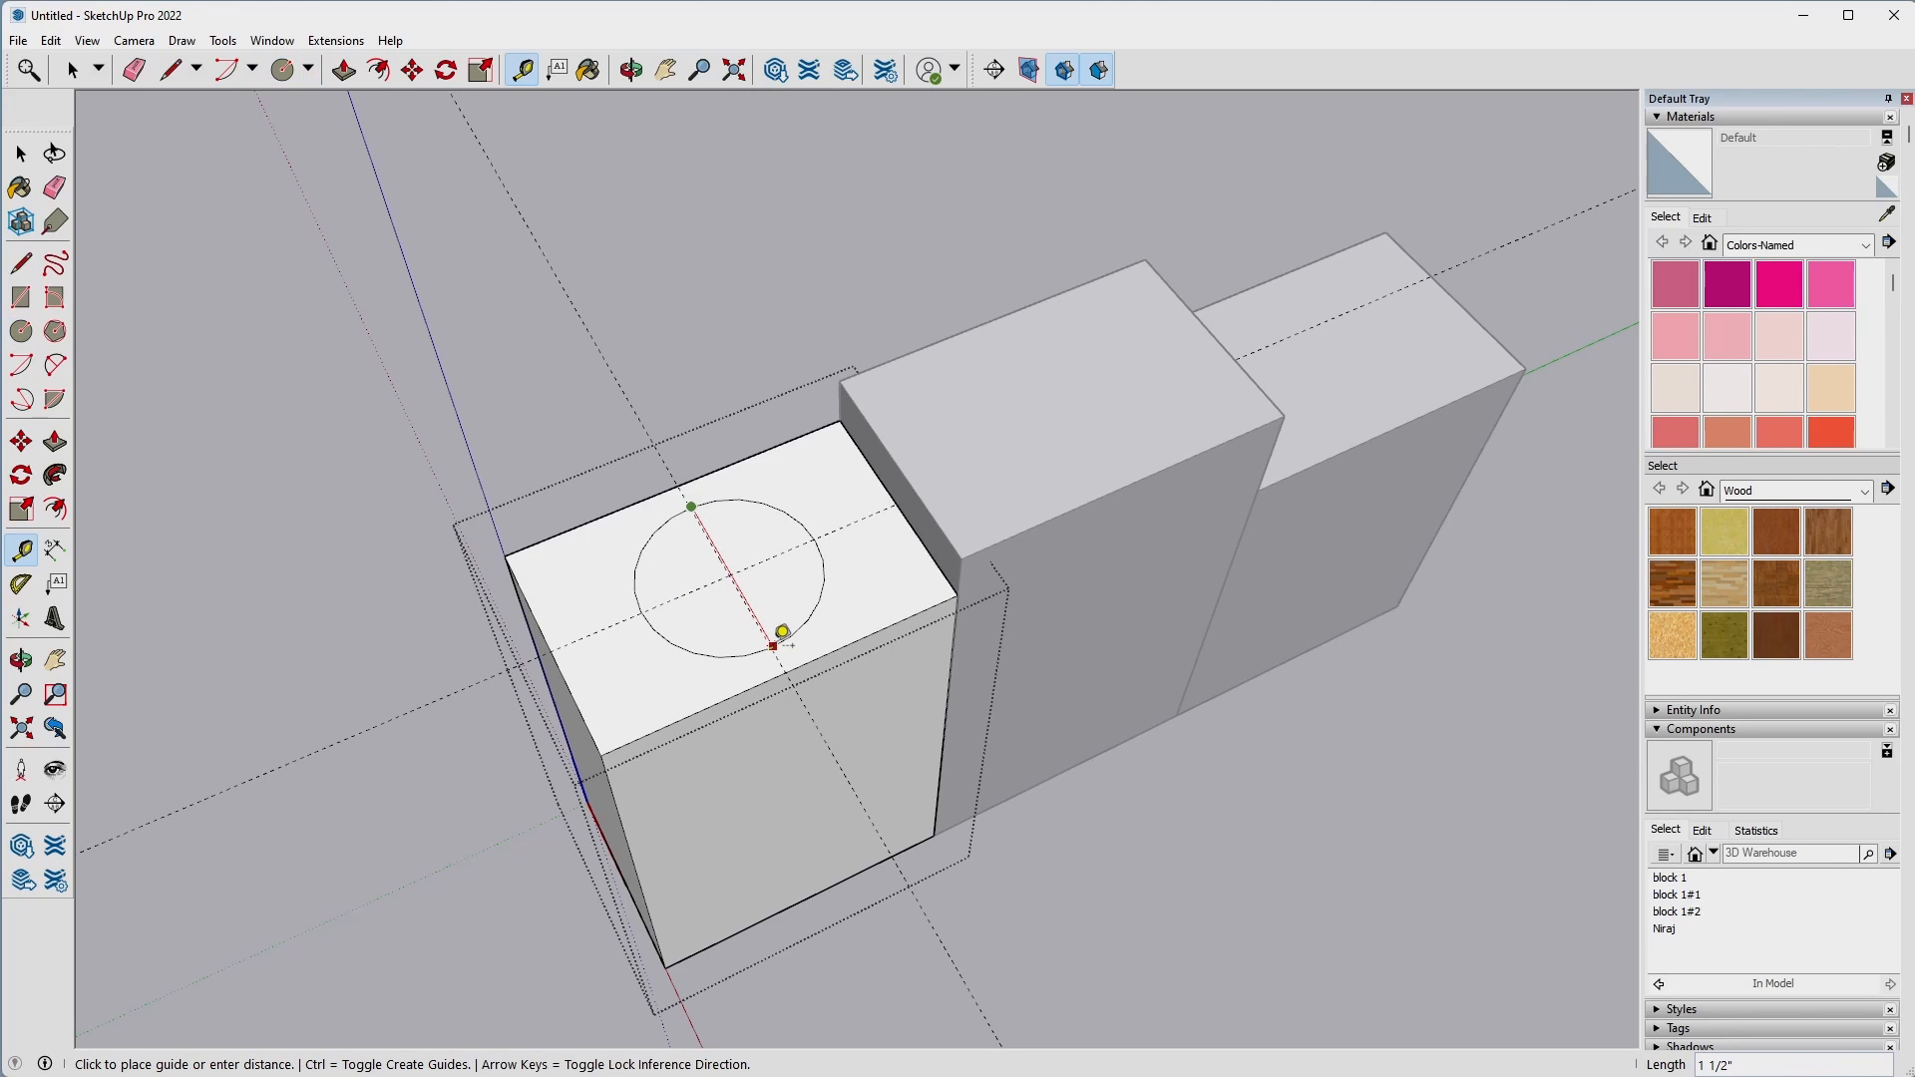
key(space)
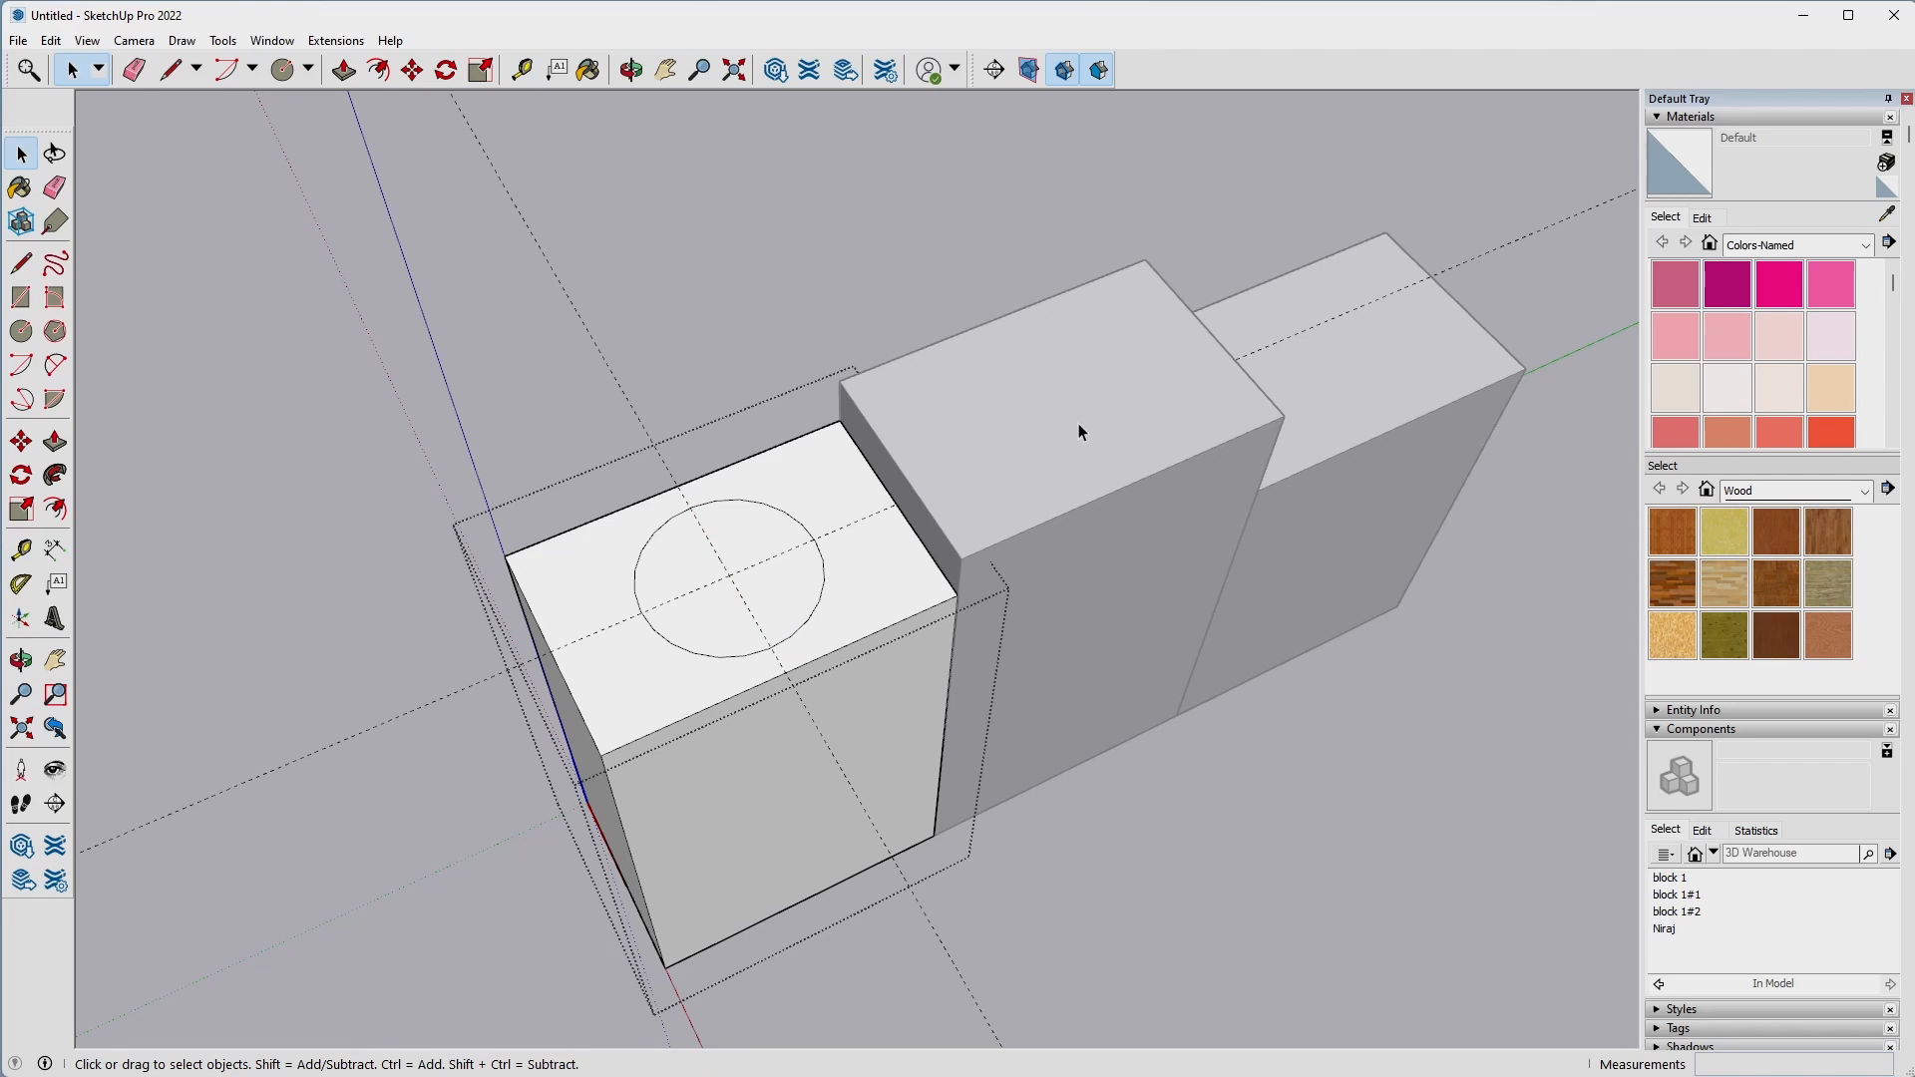
Open the middle block for editing and place a guide offset from the long edge of its top face.
click(1079, 422)
triple_click(1081, 420)
key(t)
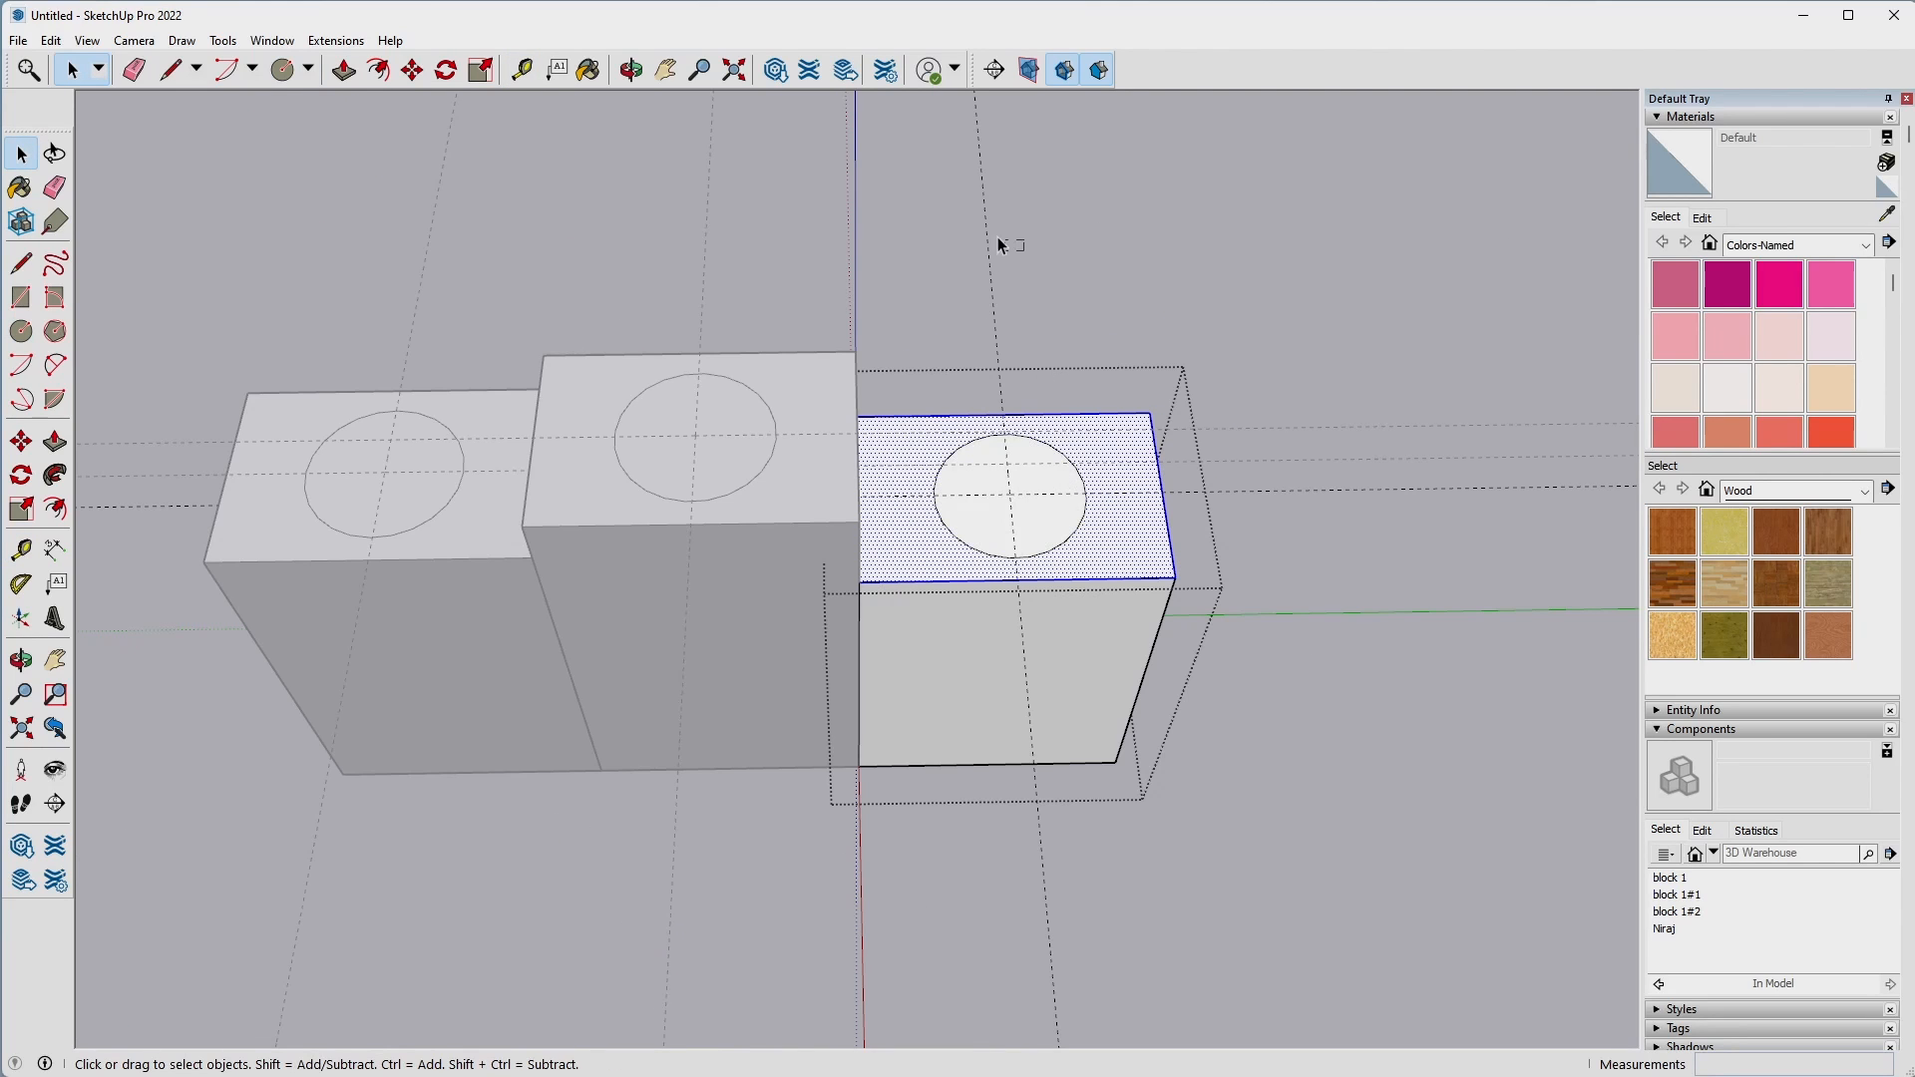
click(996, 241)
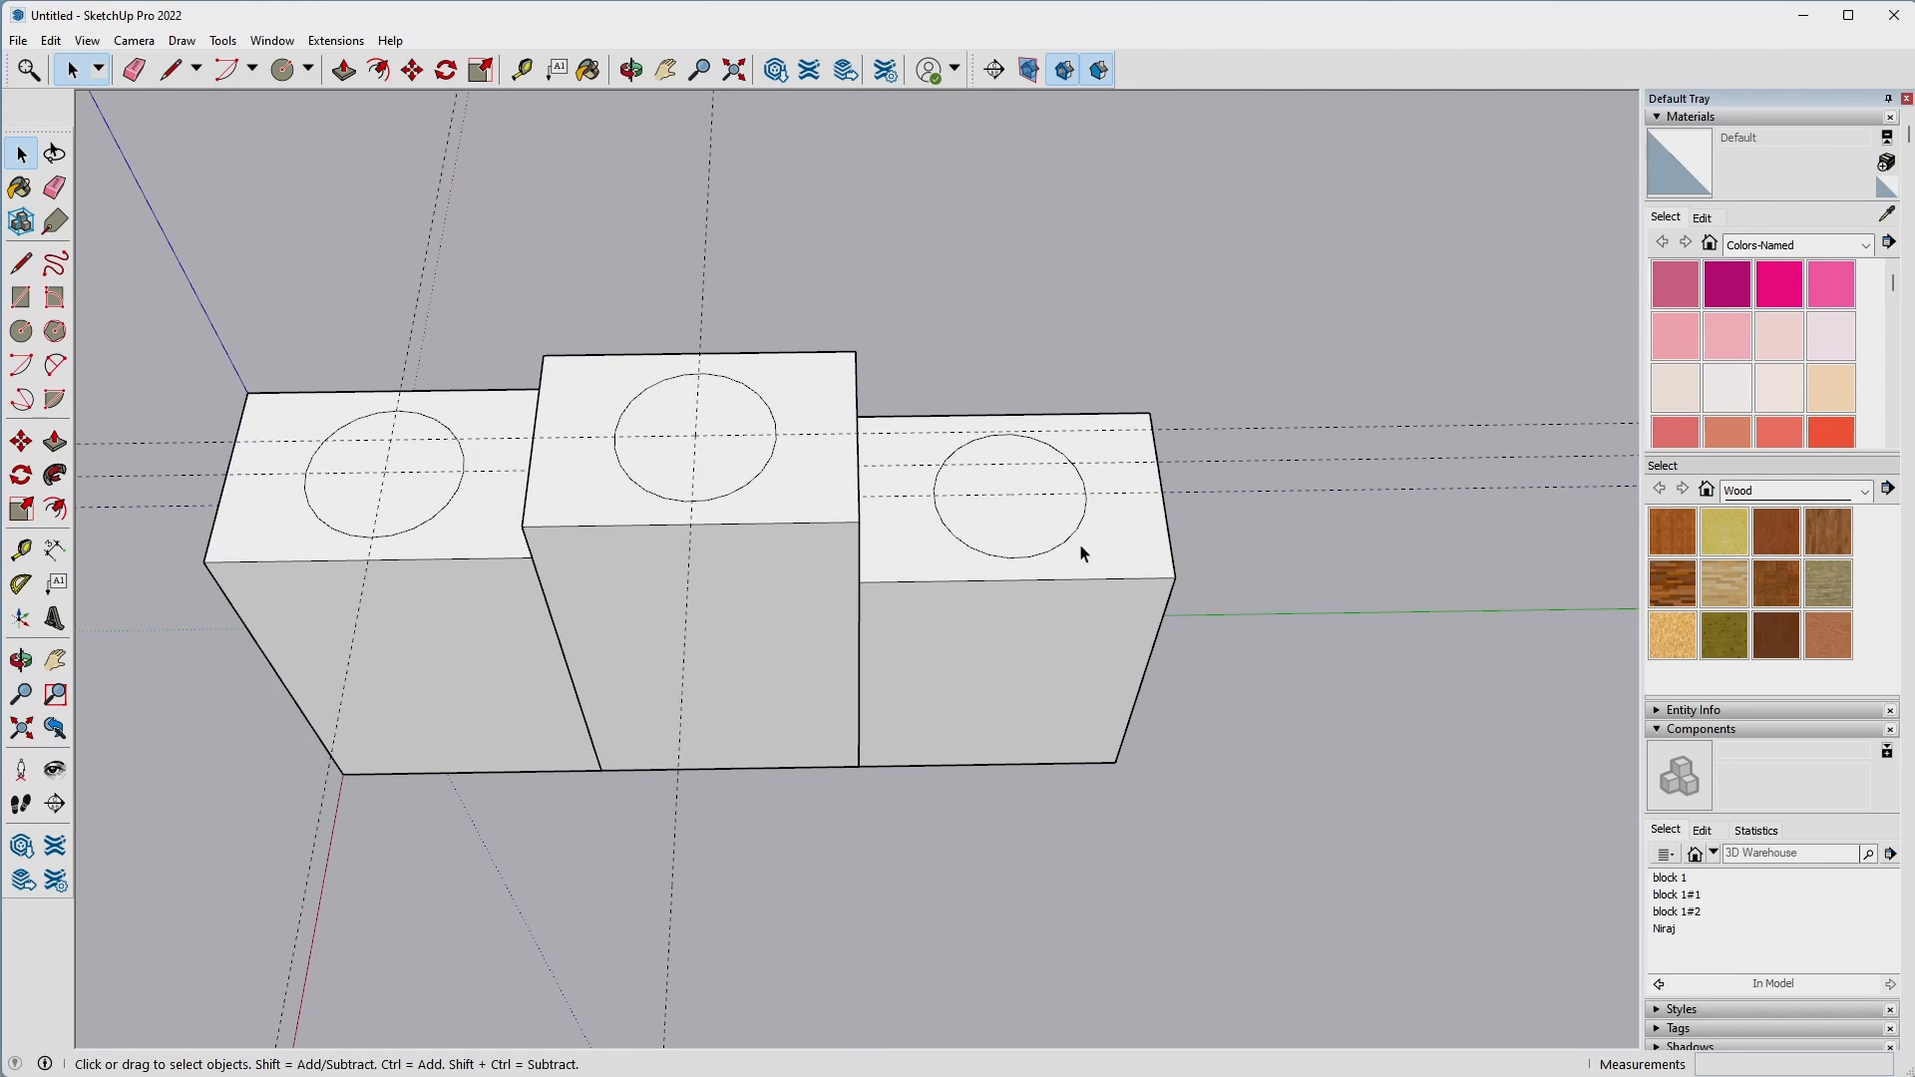
Open the block farthest from the origin and try window selections around its guide and circle.
triple_click(1083, 548)
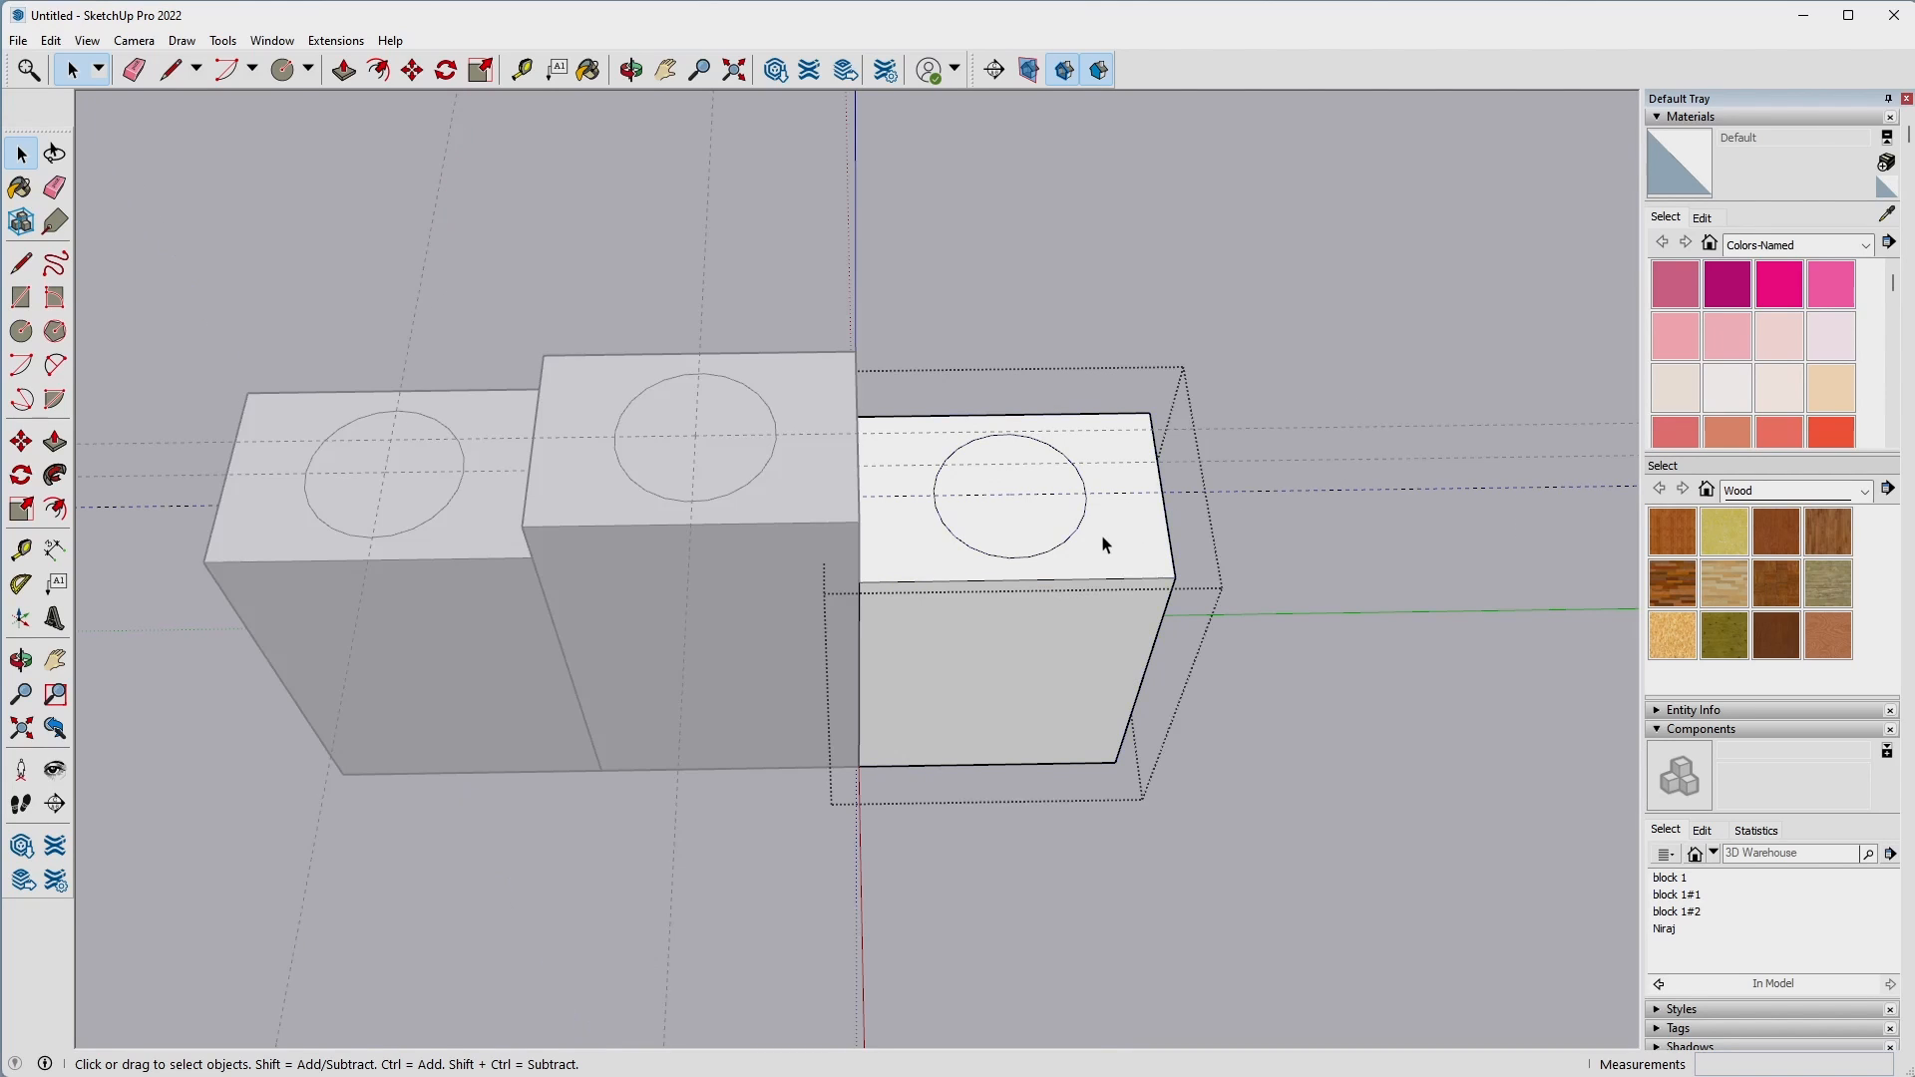
drag(1309, 387, 1560, 628)
drag(890, 416, 1137, 579)
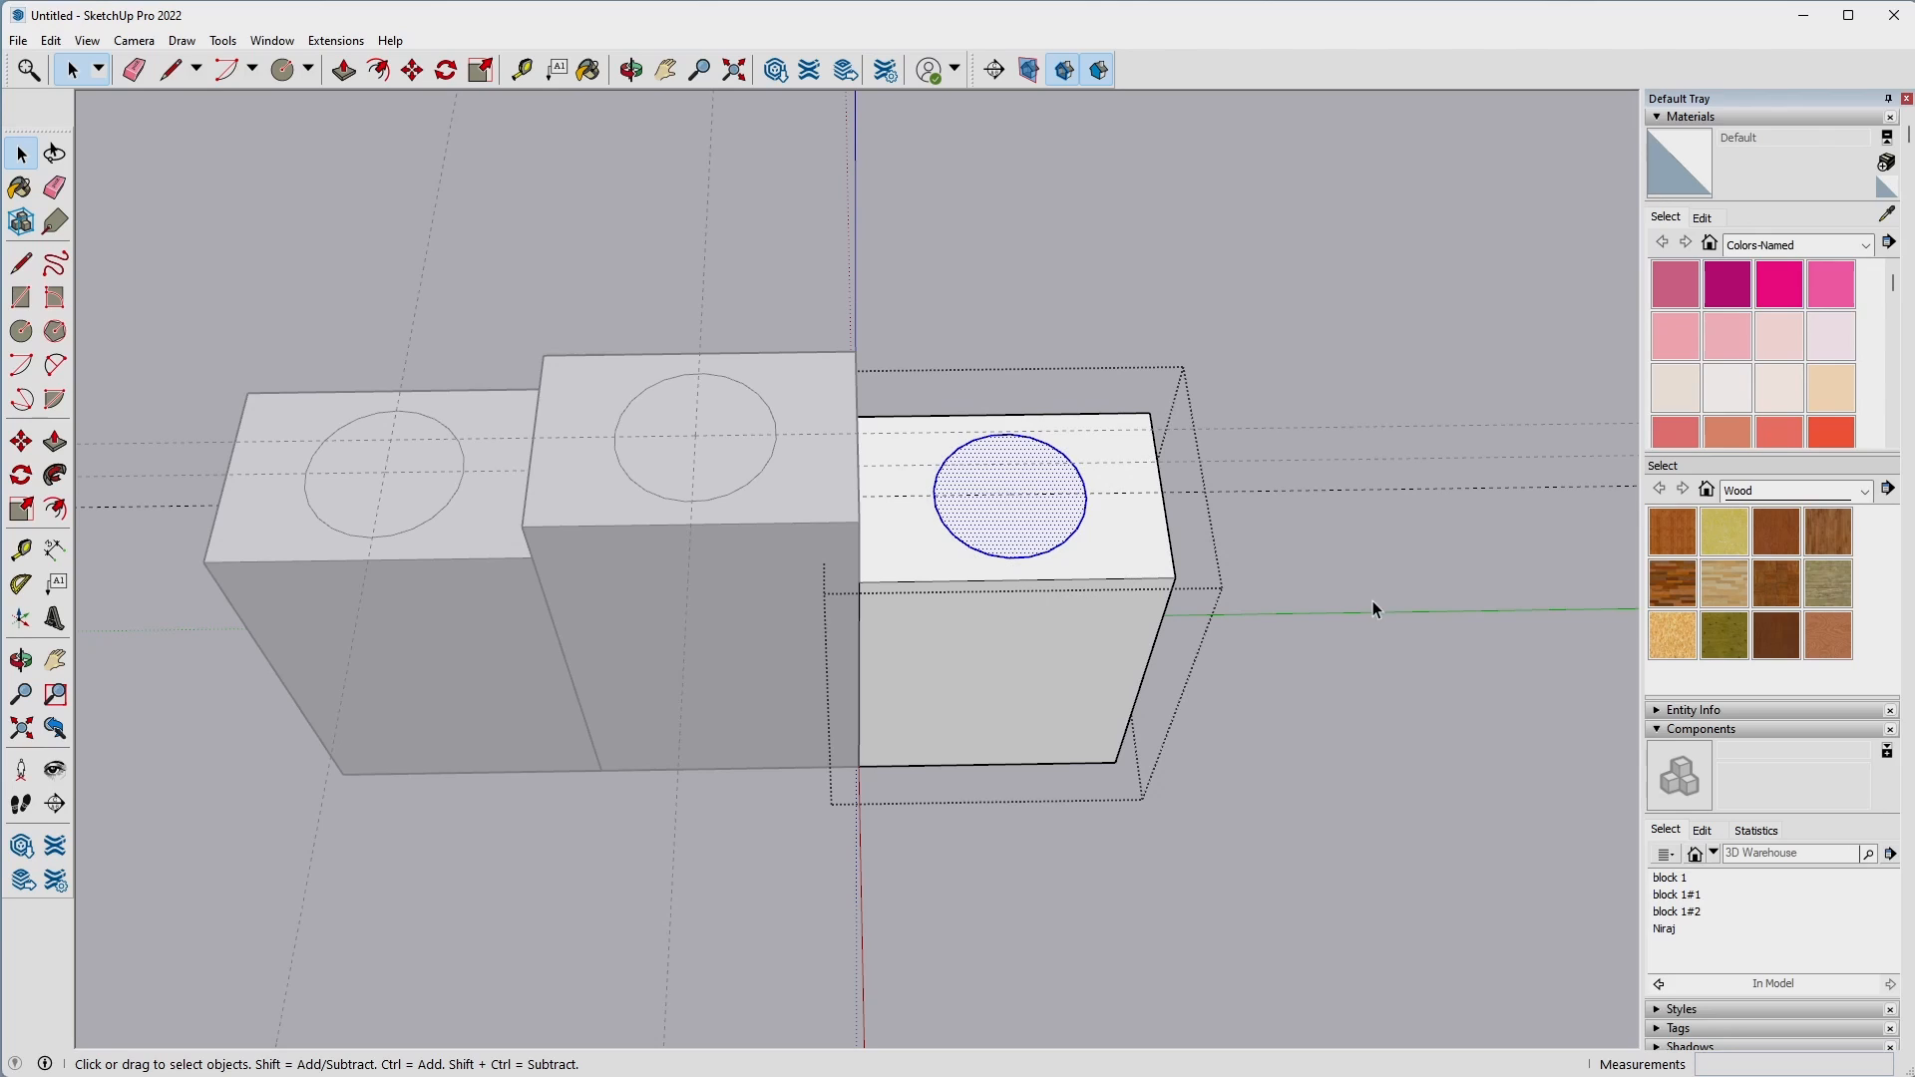
click(1154, 546)
click(1404, 745)
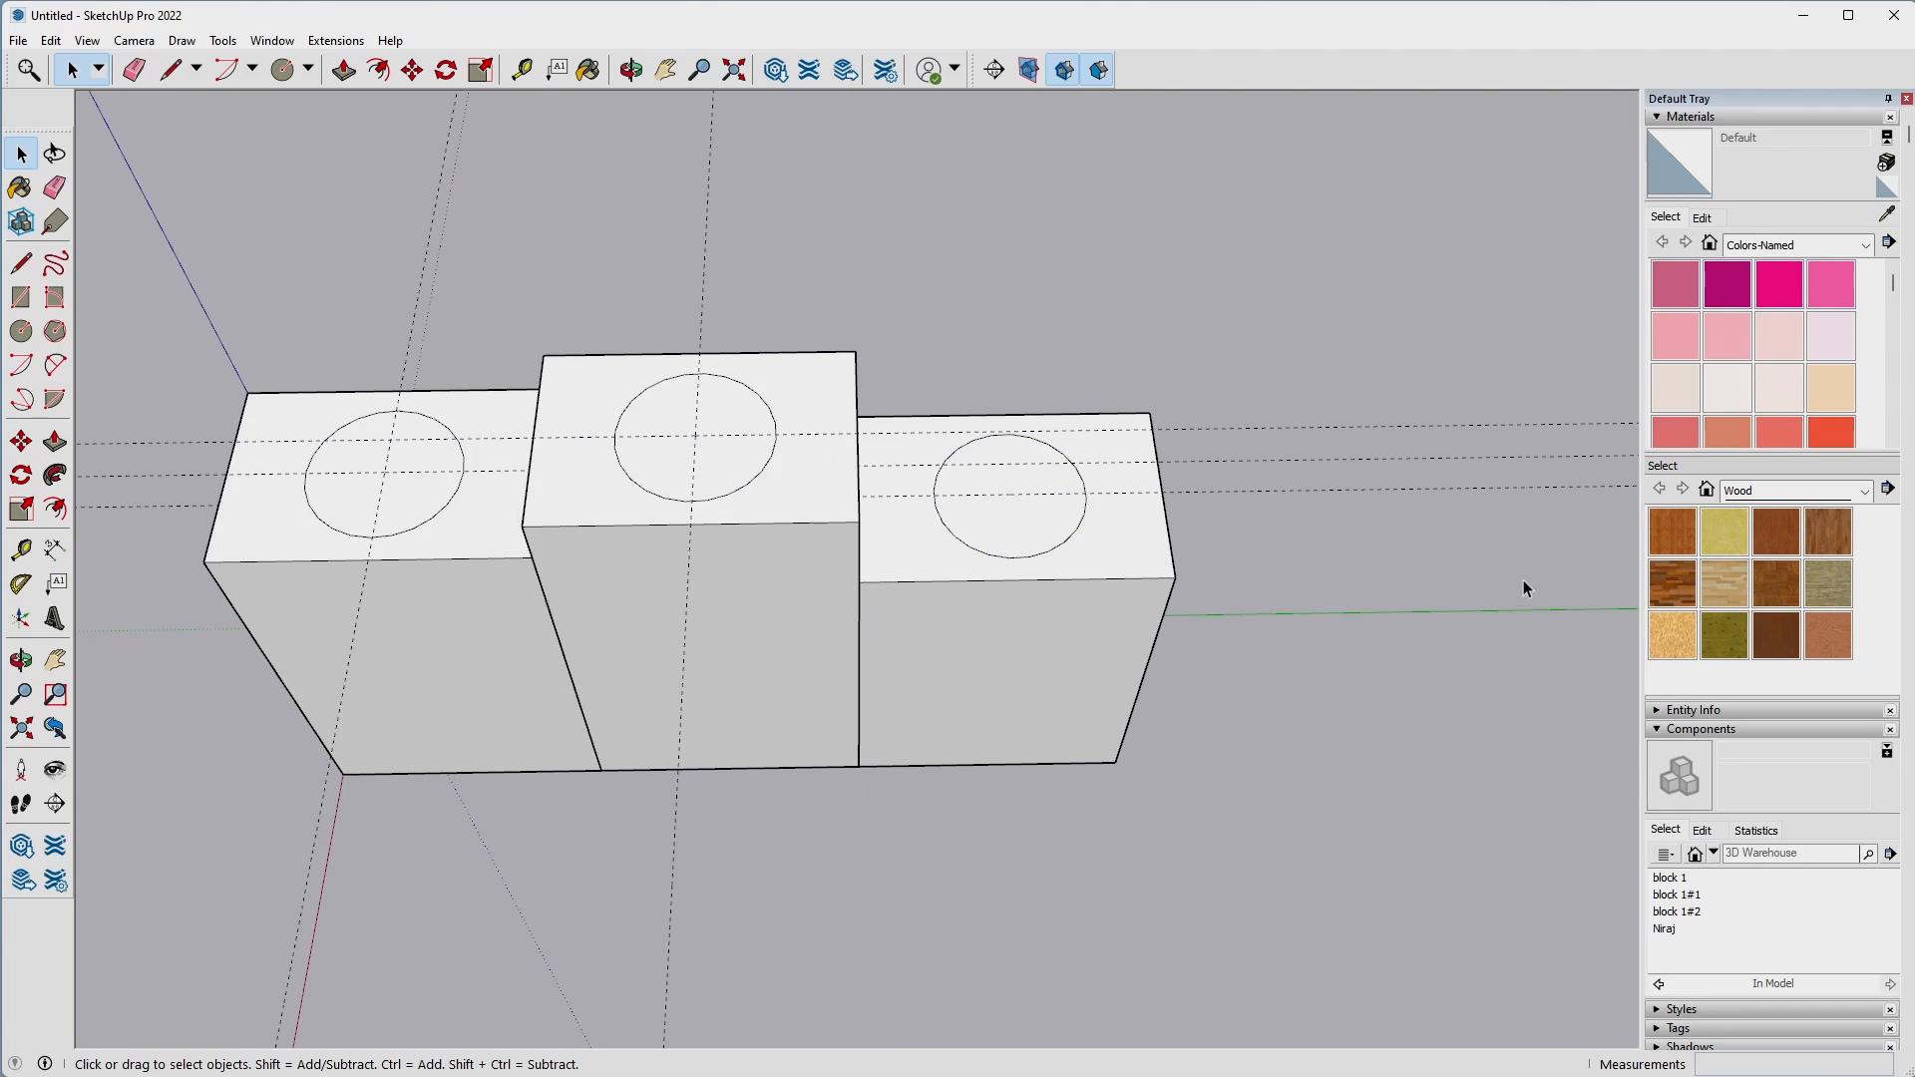
Delete the remaining guide lines inside the farthest, middle and origin blocks.
double_click(1113, 567)
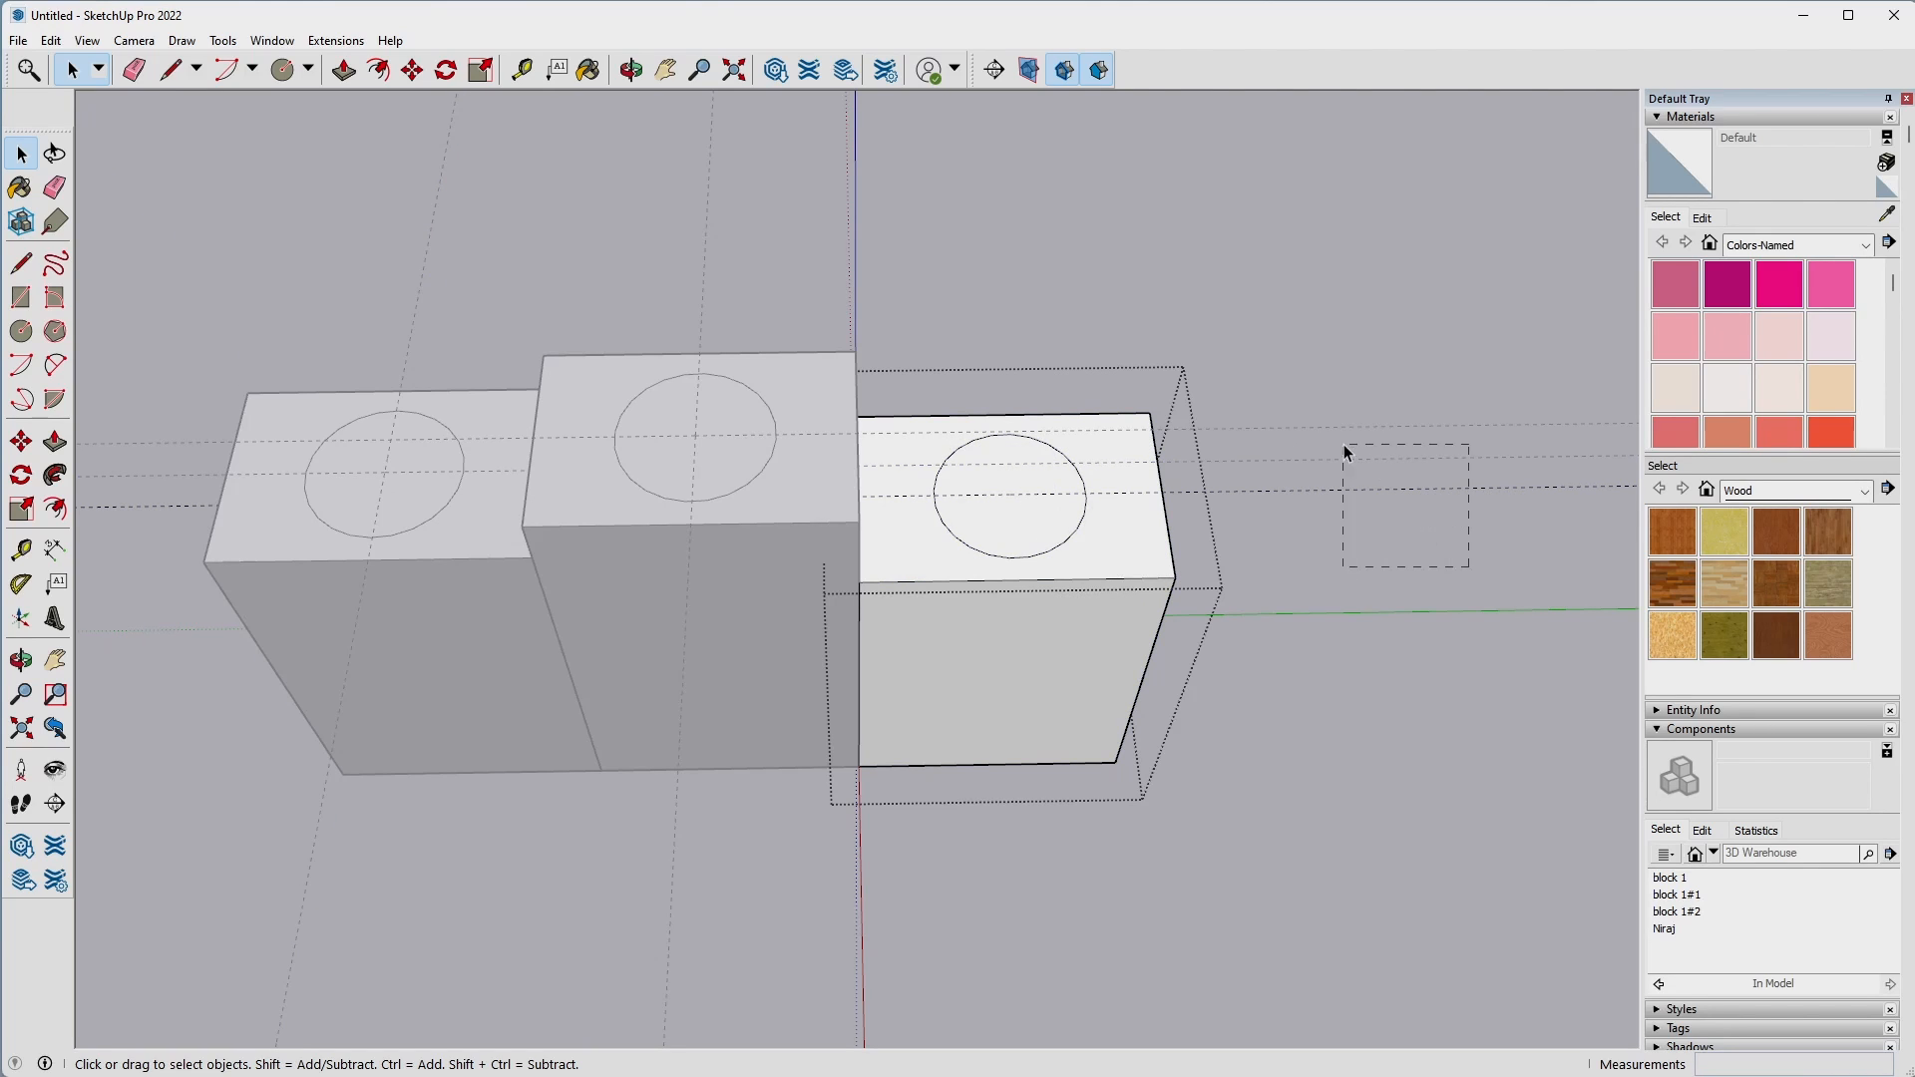
triple_click(776, 481)
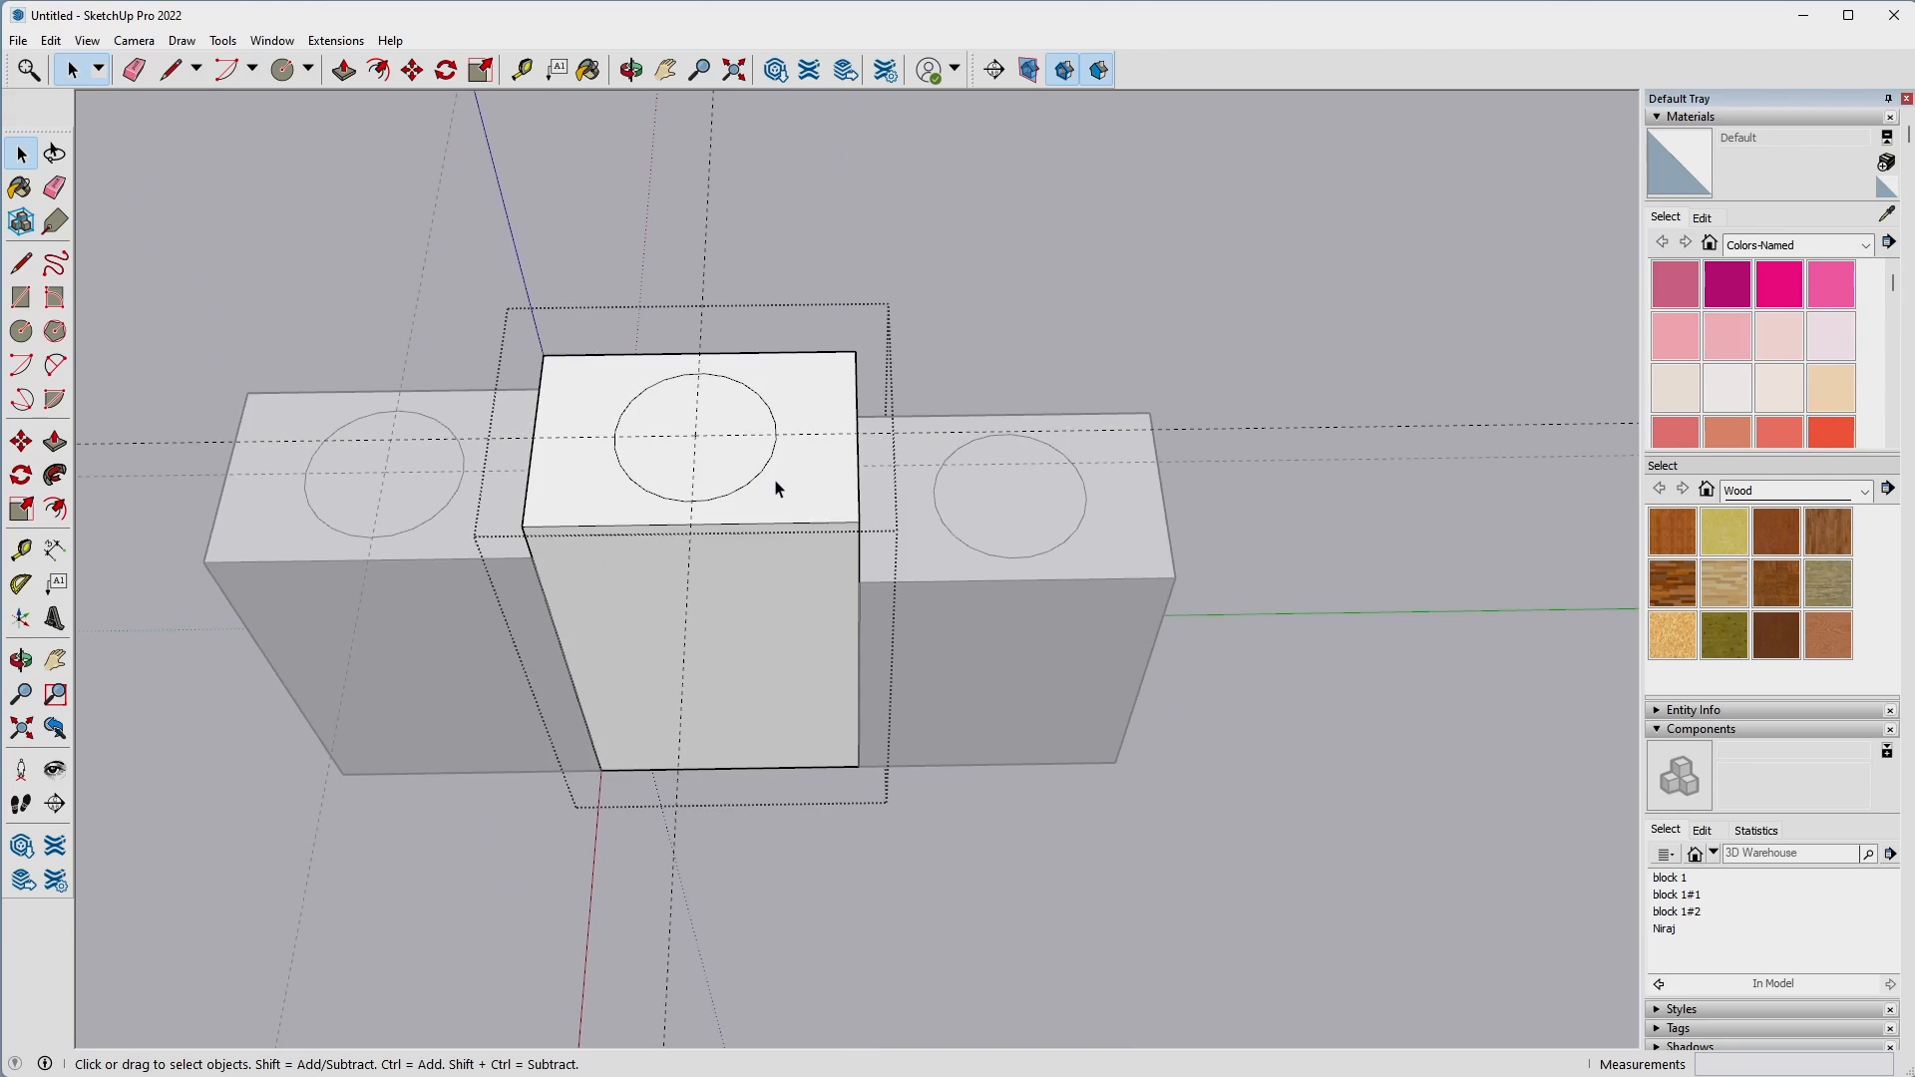
click(702, 307)
double_click(285, 419)
click(344, 205)
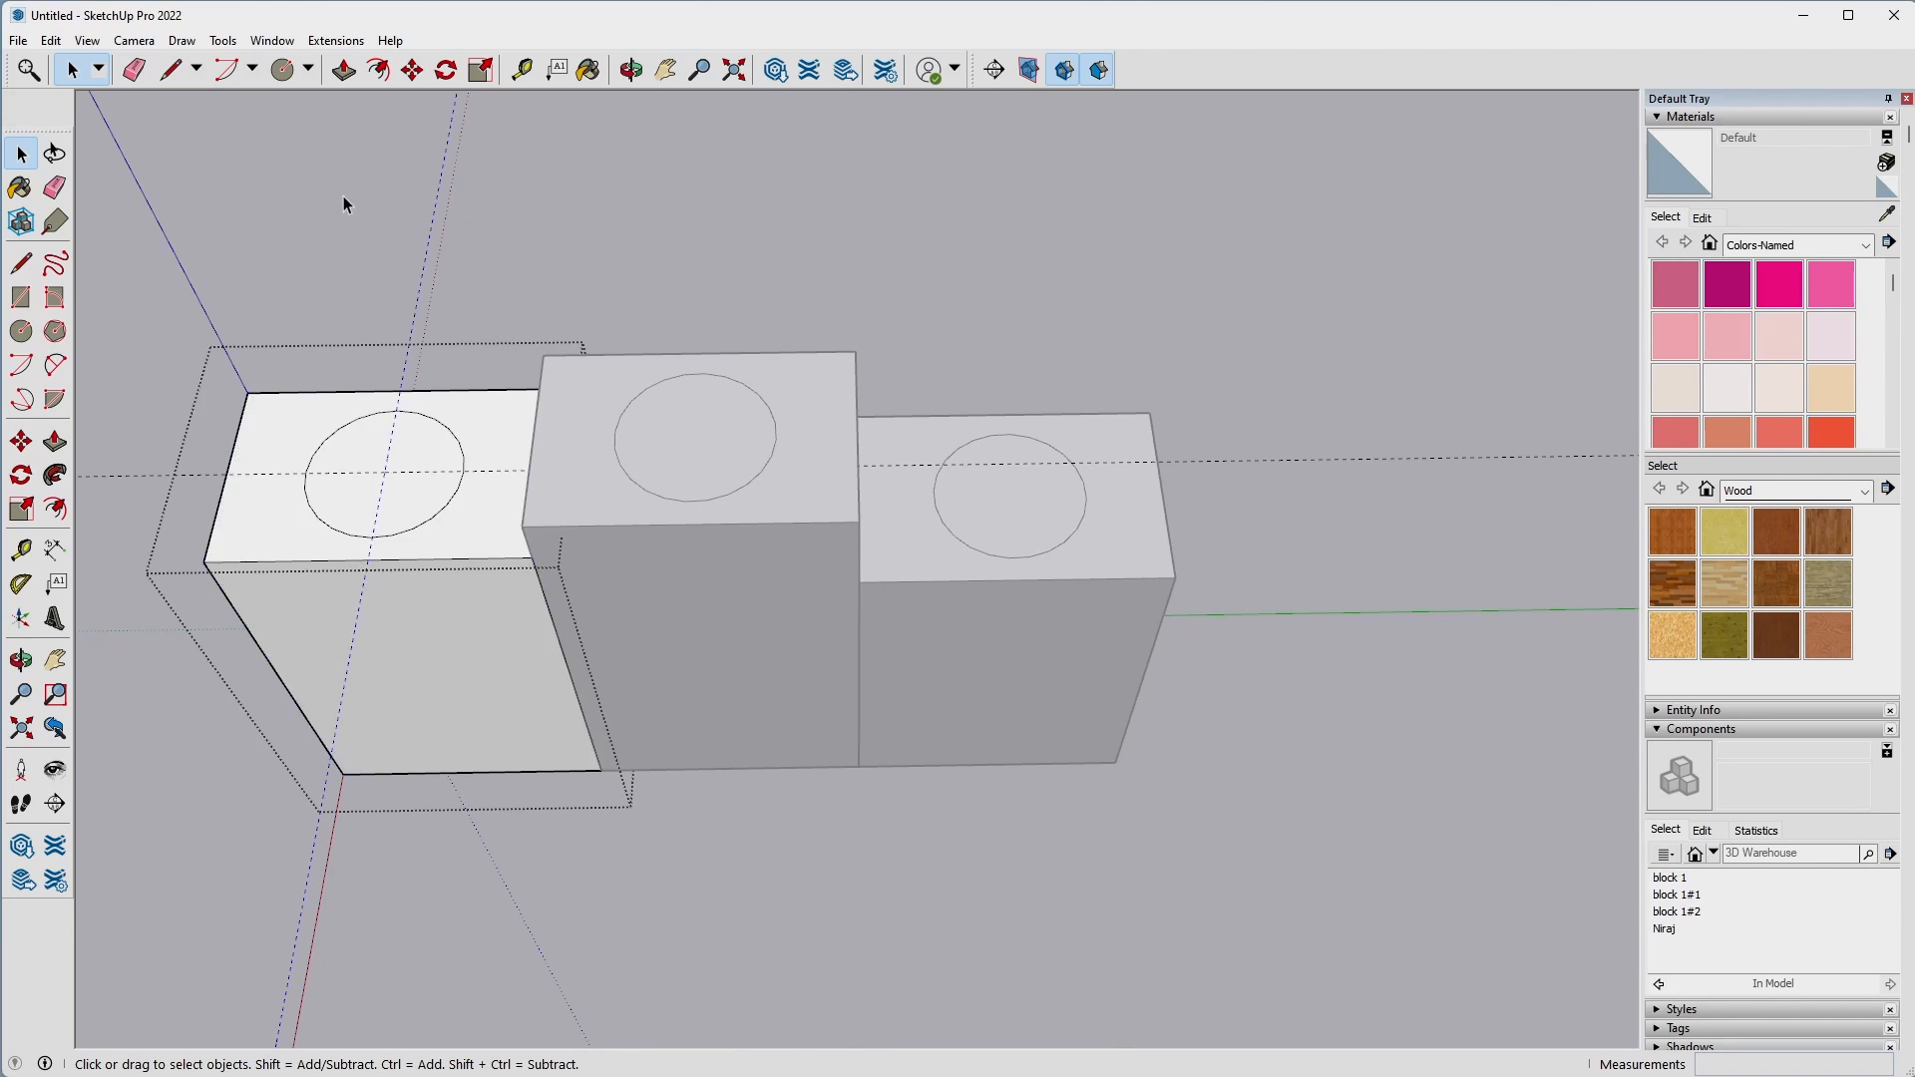
click(763, 296)
Open the middle block and Push/Pull the circle on its top face down 0.5" to form a round recess.
shift+middle_drag(763, 296, 1057, 293)
click(977, 502)
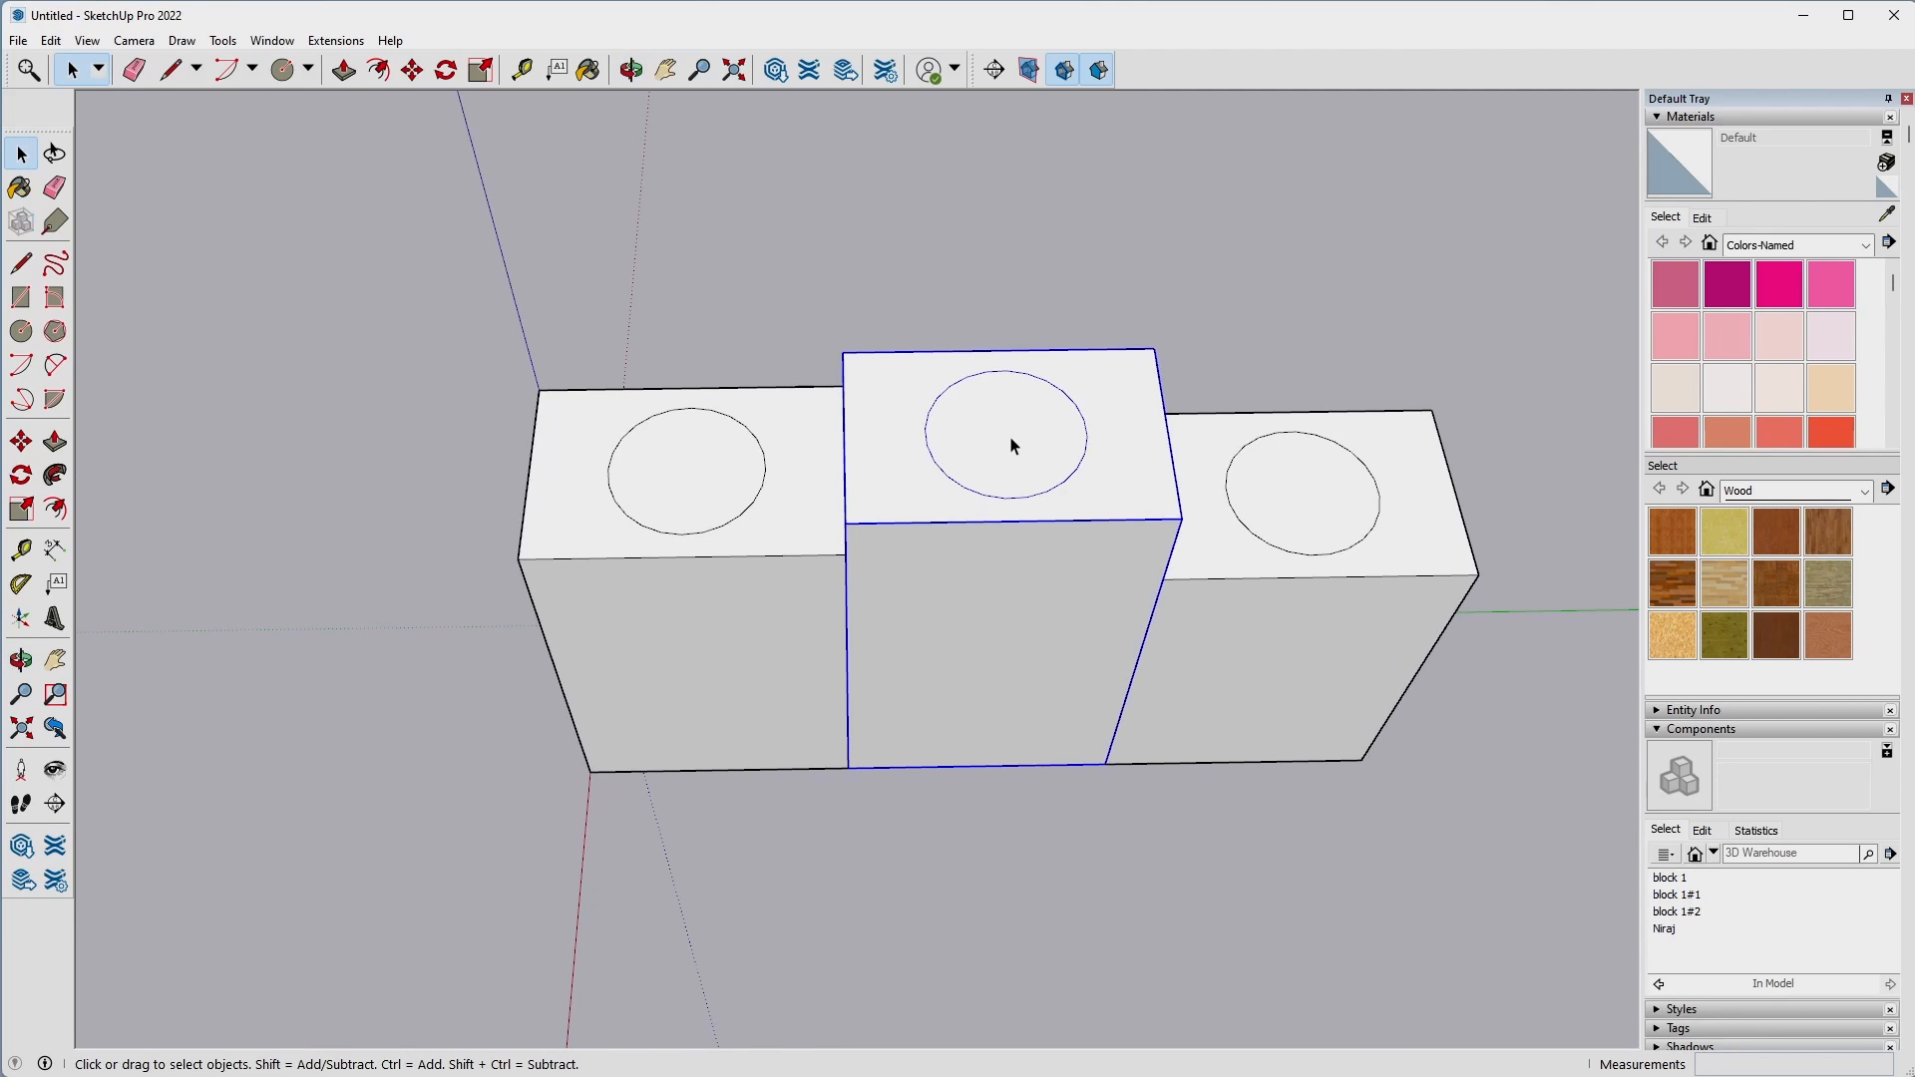
double_click(1013, 446)
click(1018, 435)
key(p)
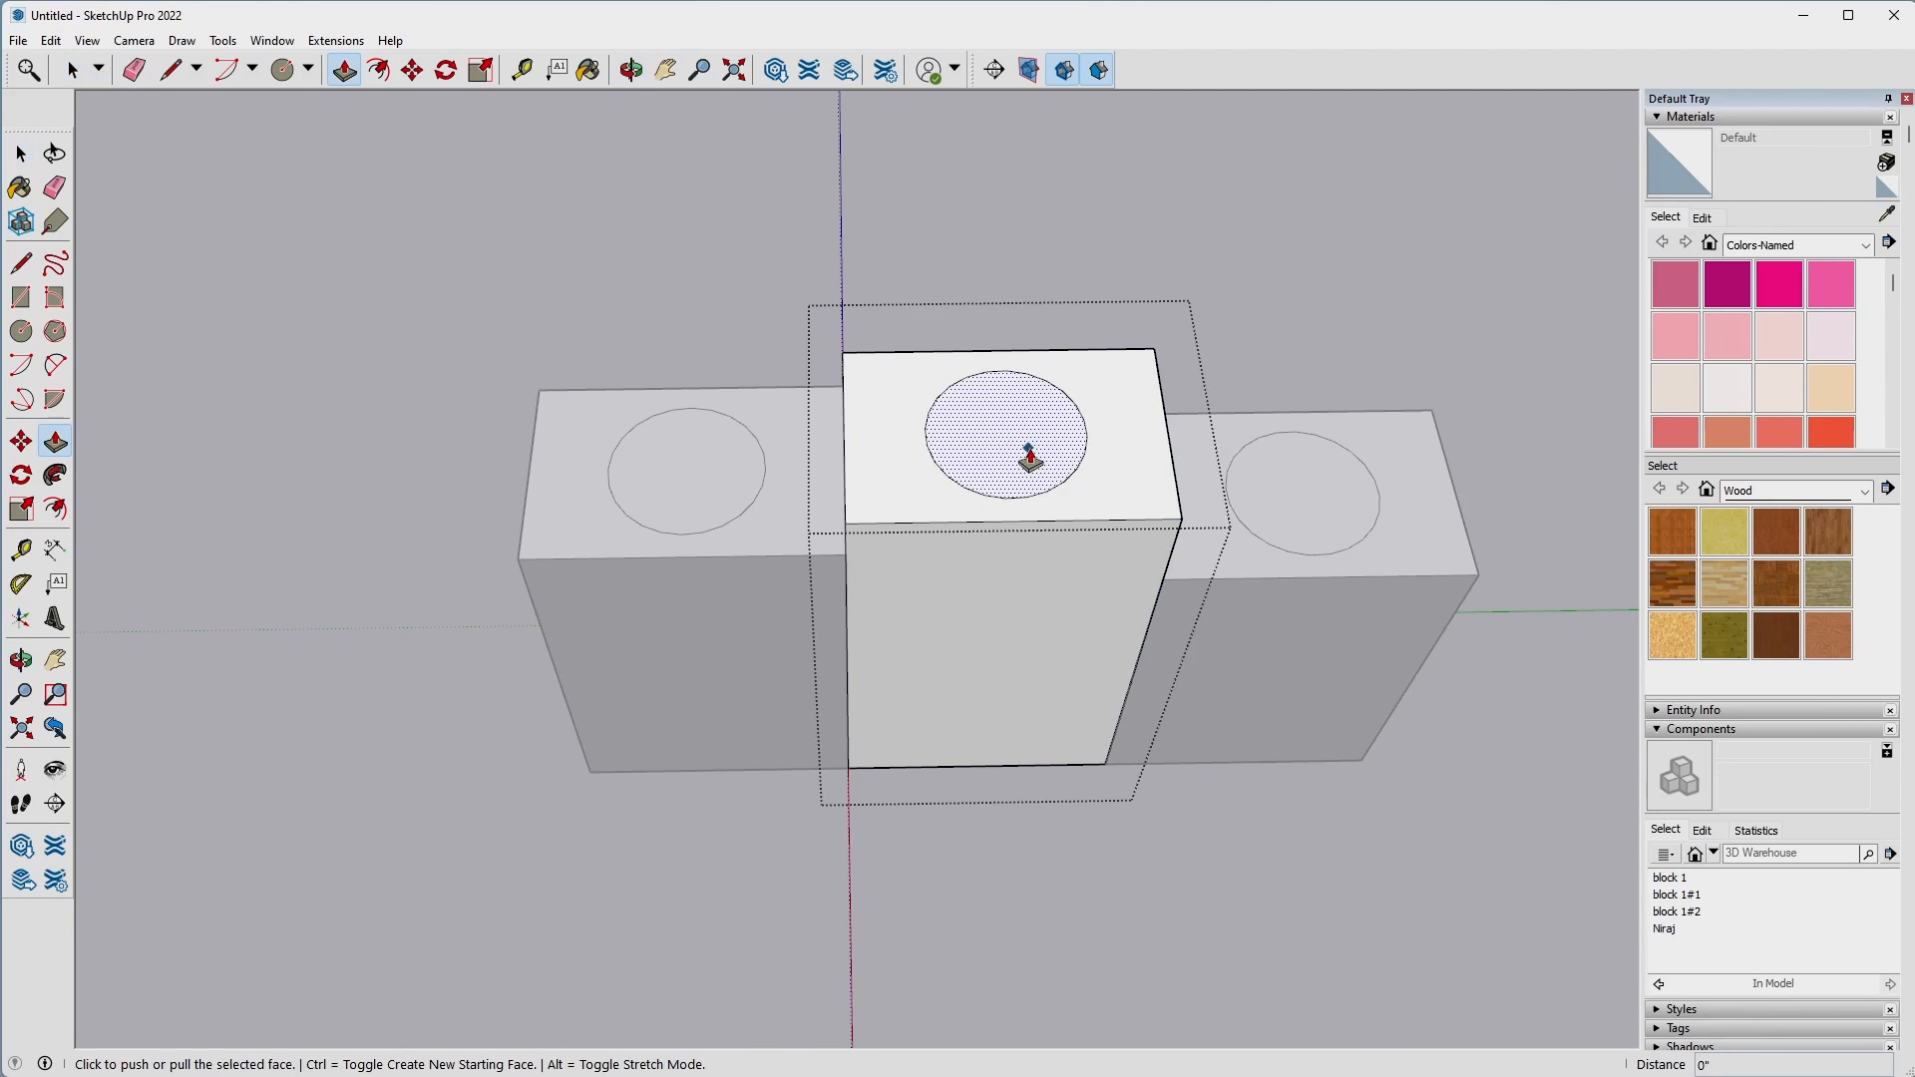
click(1019, 427)
text(.5)
key(Return)
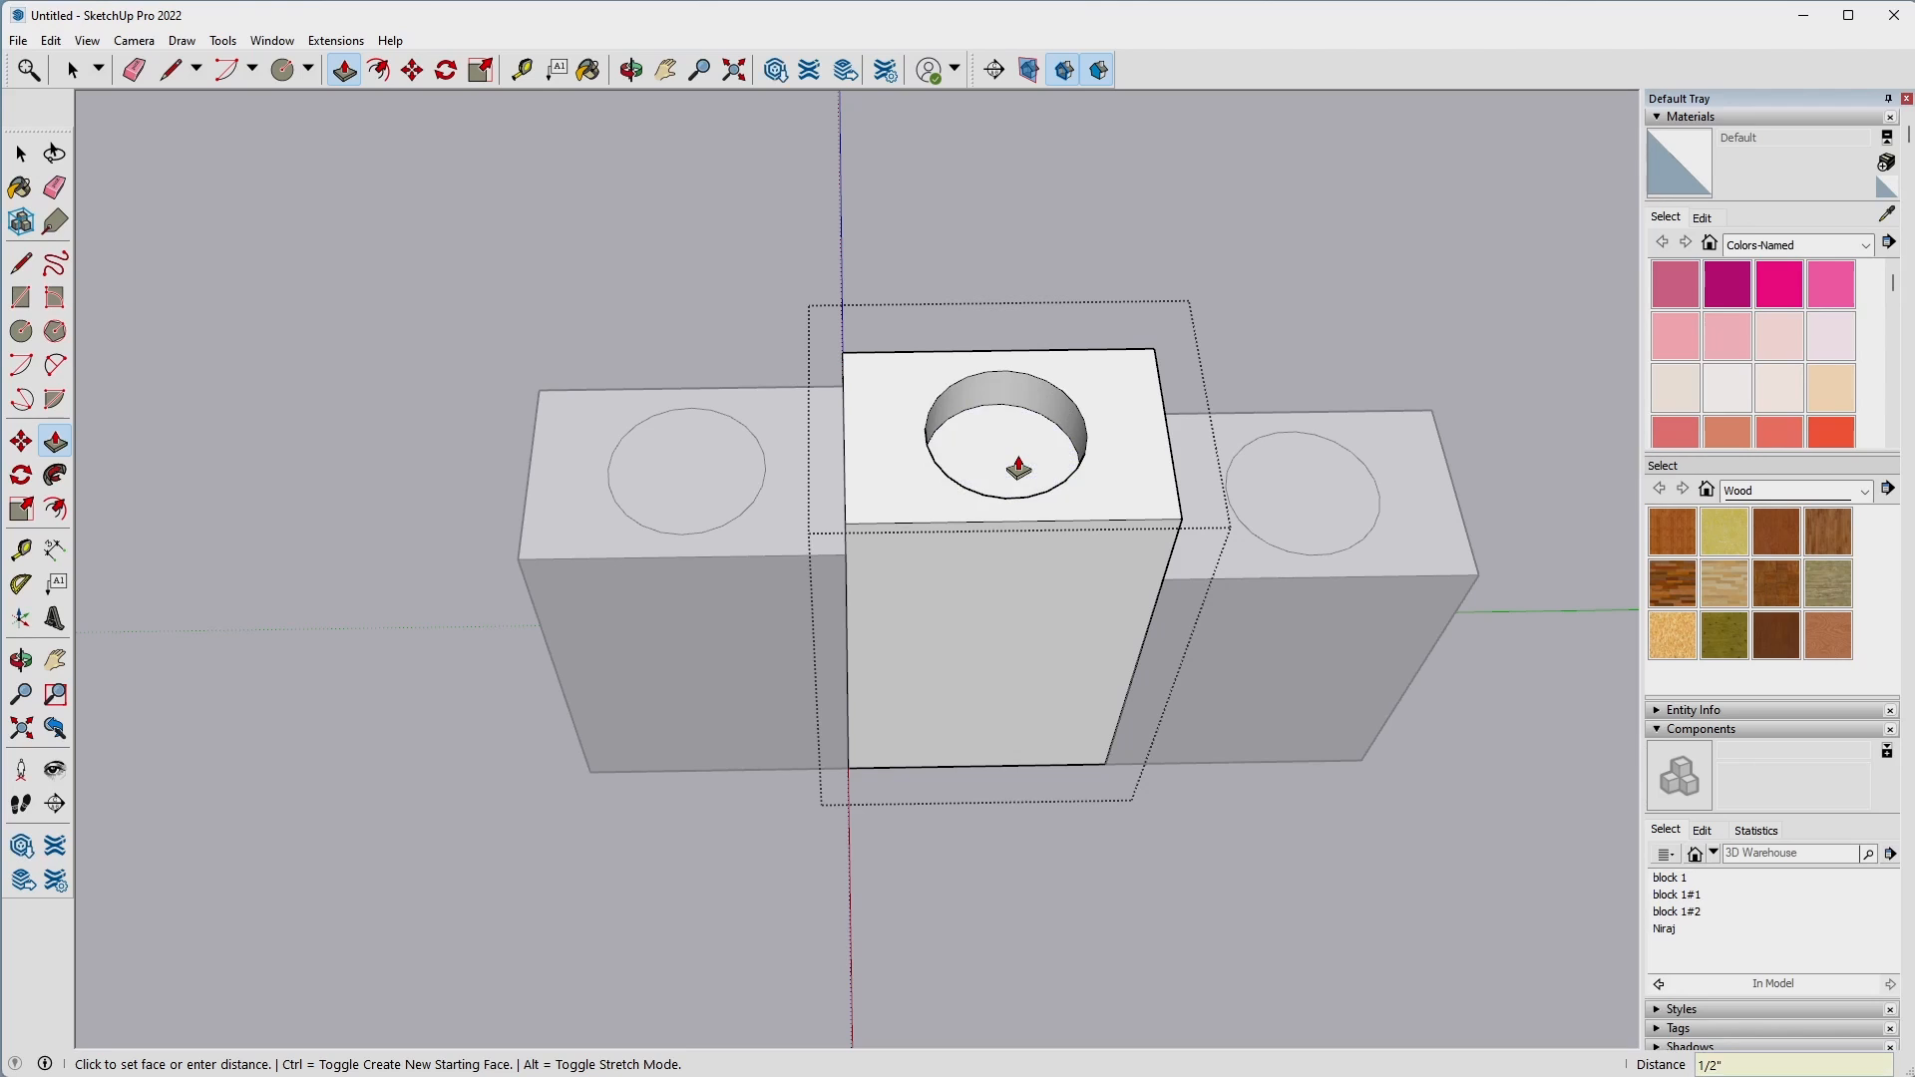
key(space)
Open the block farthest from the origin and Push/Pull its circle down 1/2" into a round recess.
triple_click(1308, 483)
click(1308, 483)
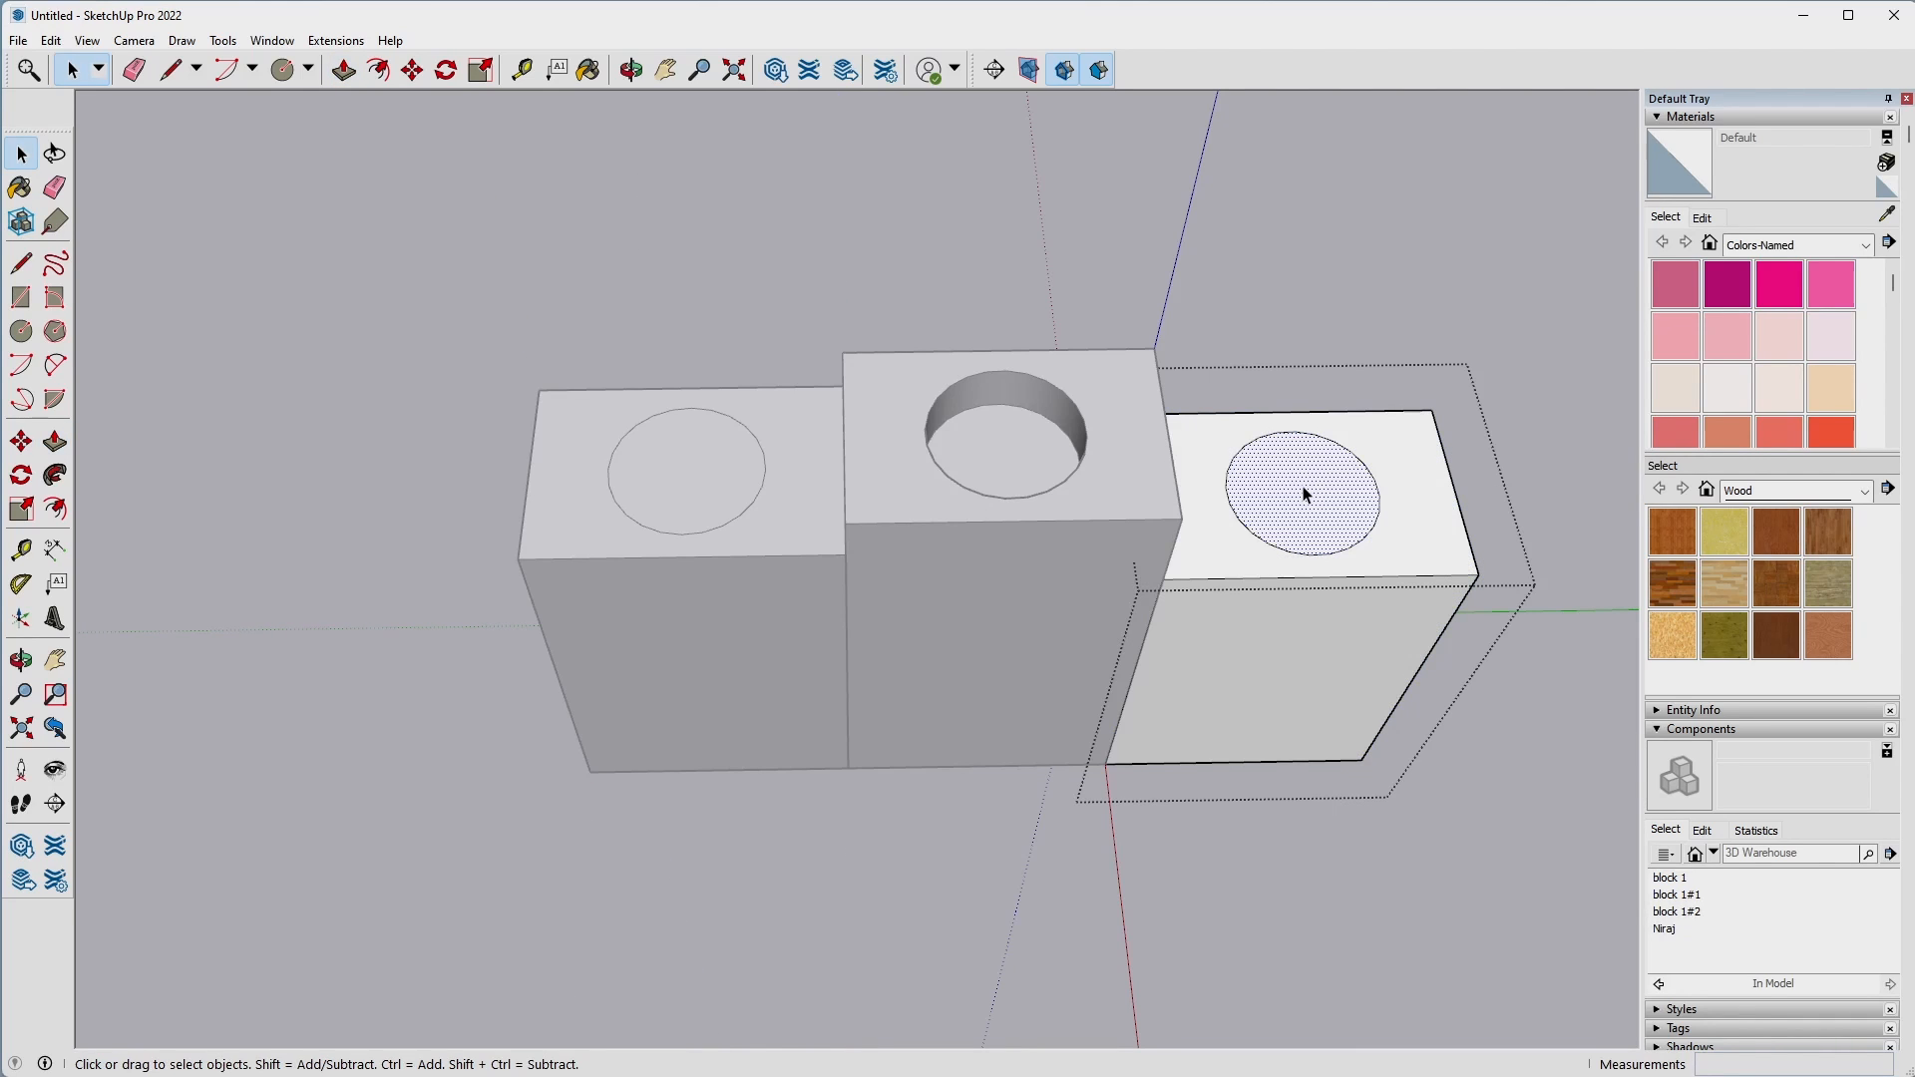
key(p)
click(1297, 517)
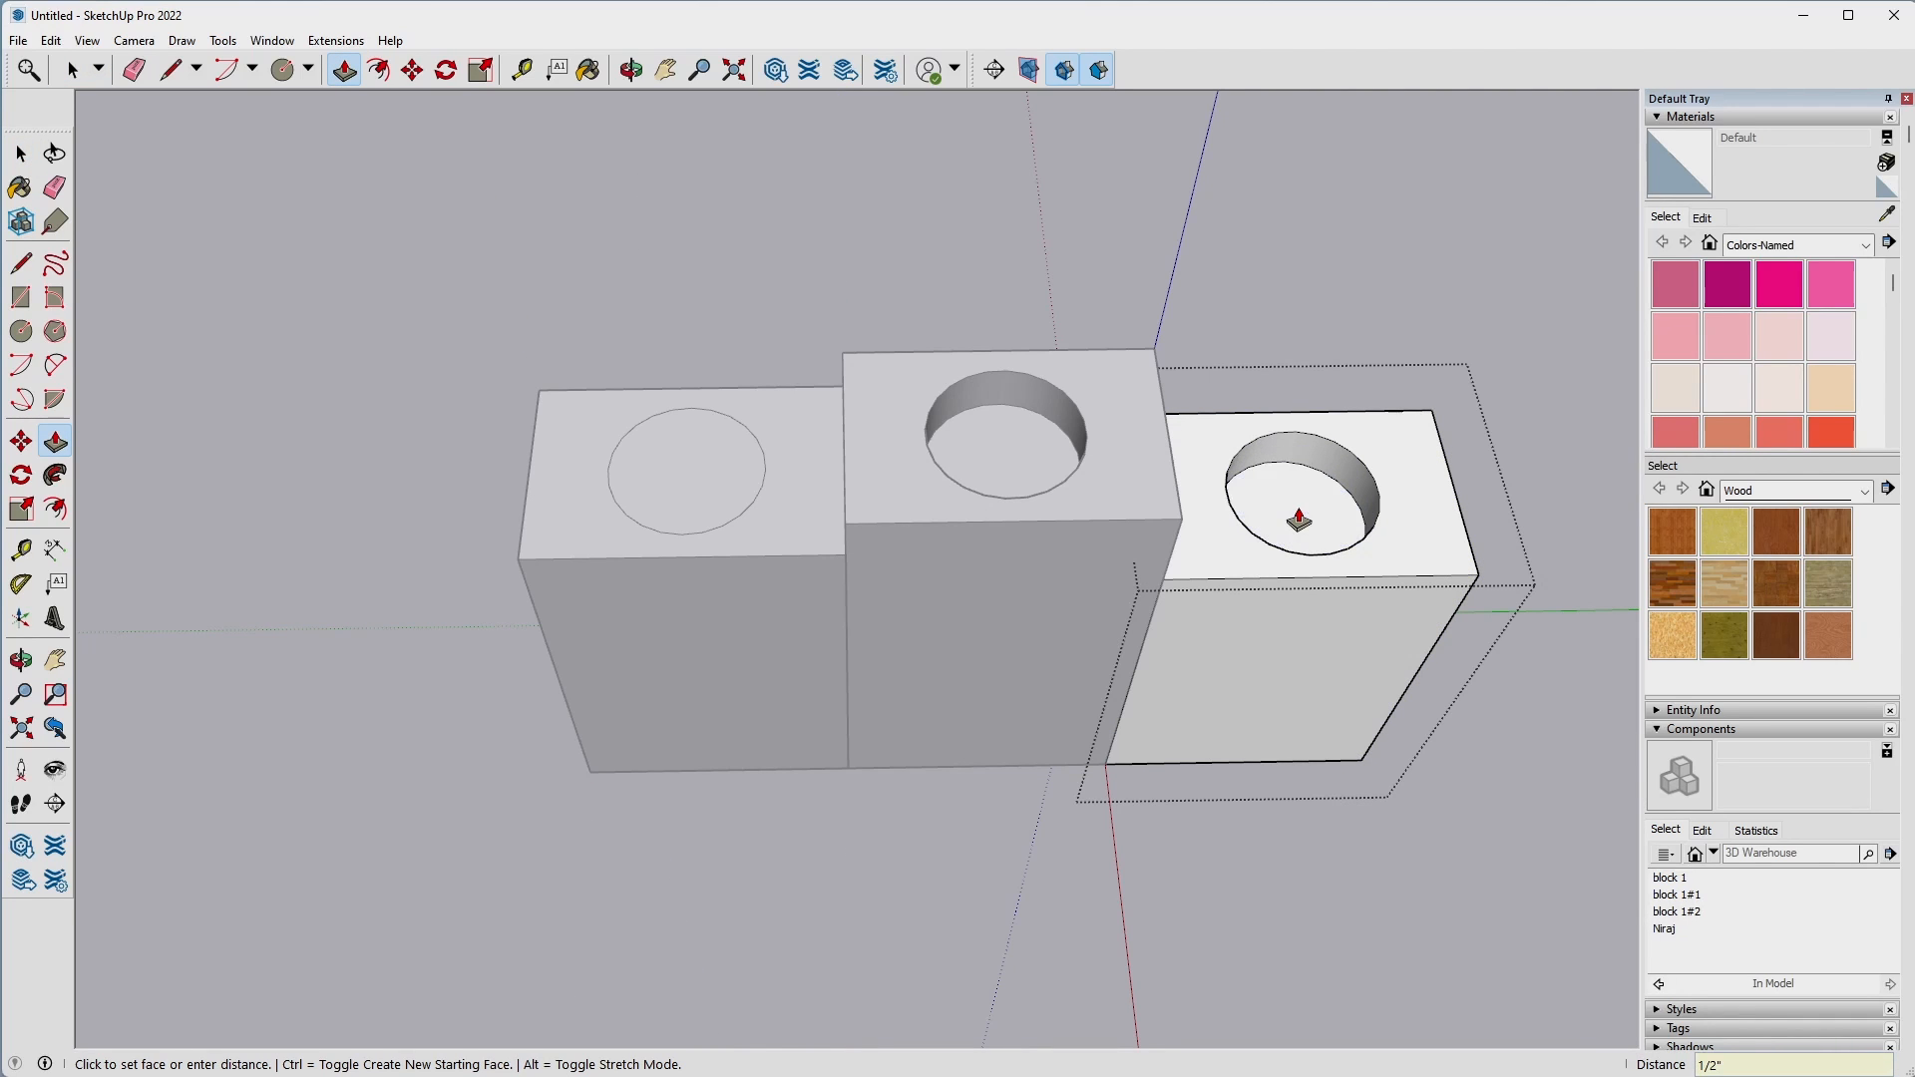
Open the block at the origin and Push/Pull its top circle down 1/2" into a round recess.
key(space)
triple_click(684, 483)
click(683, 484)
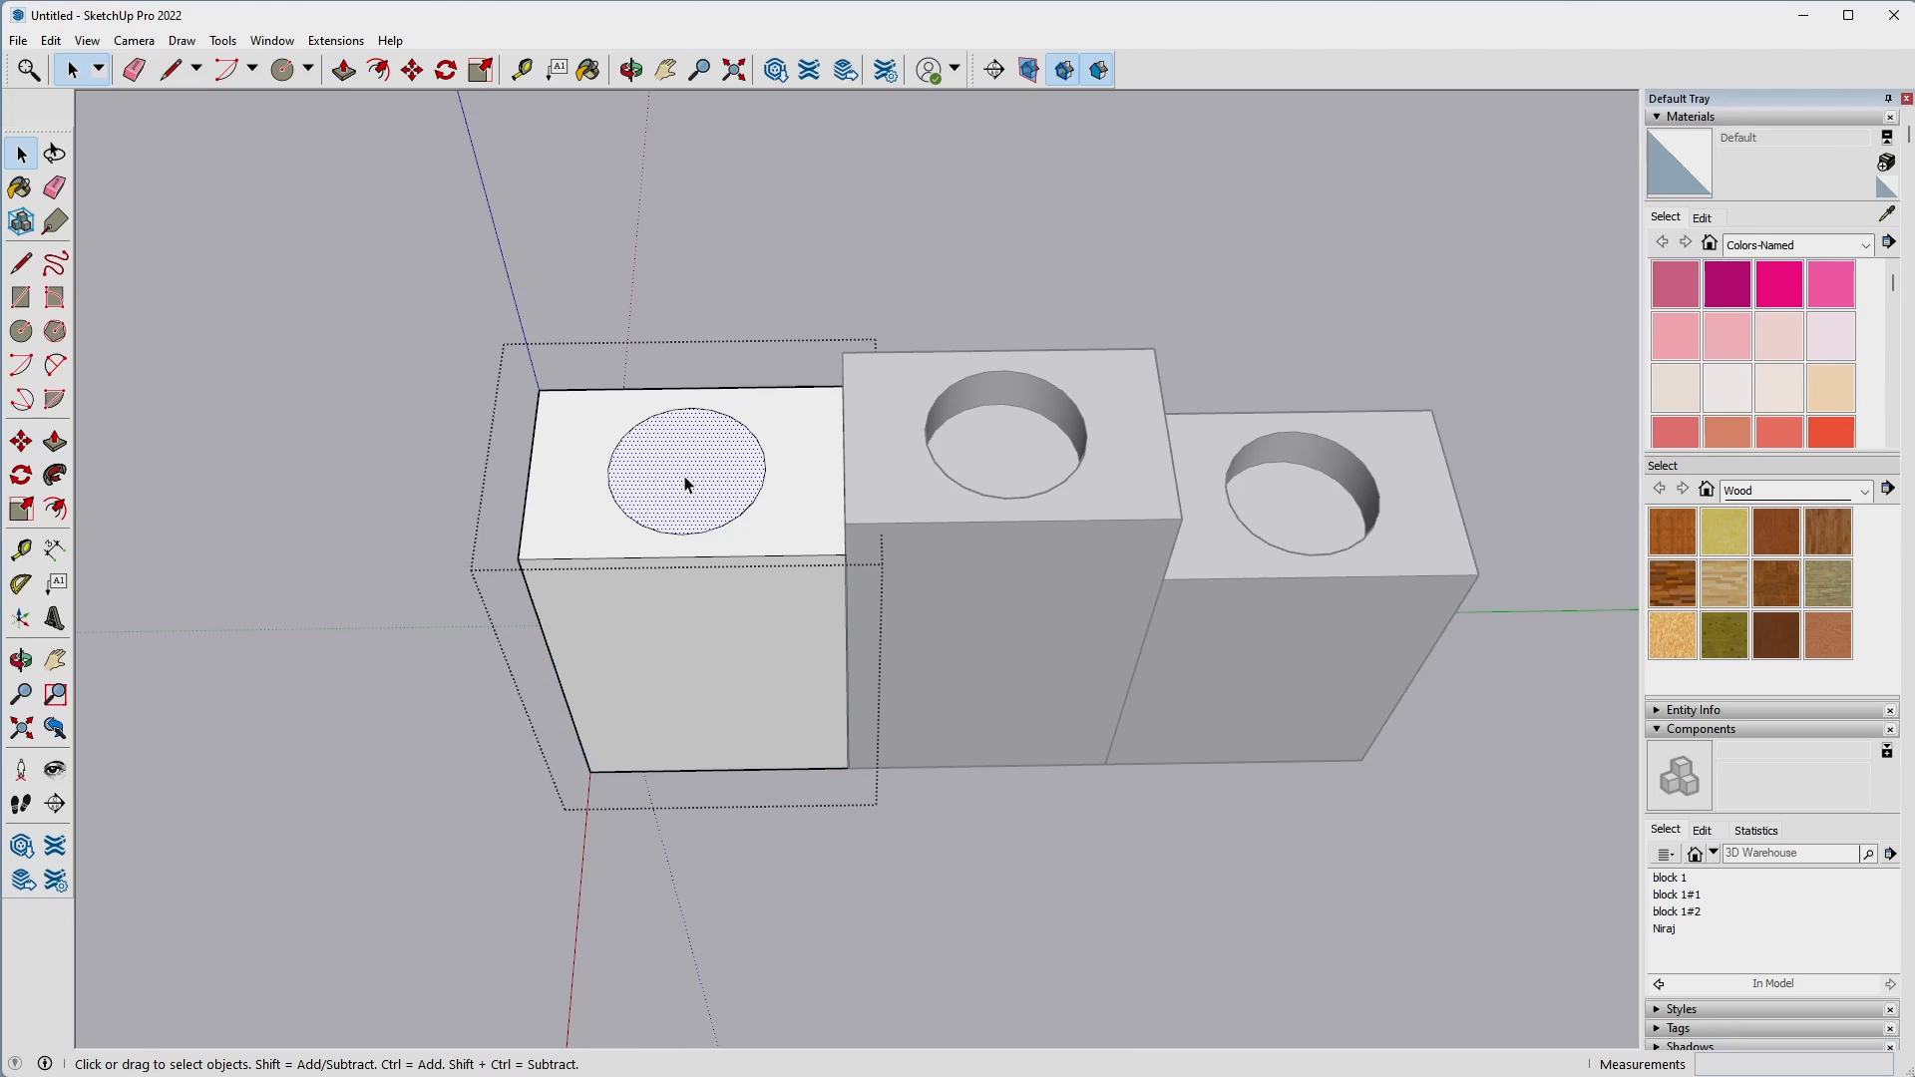
key(p)
click(696, 499)
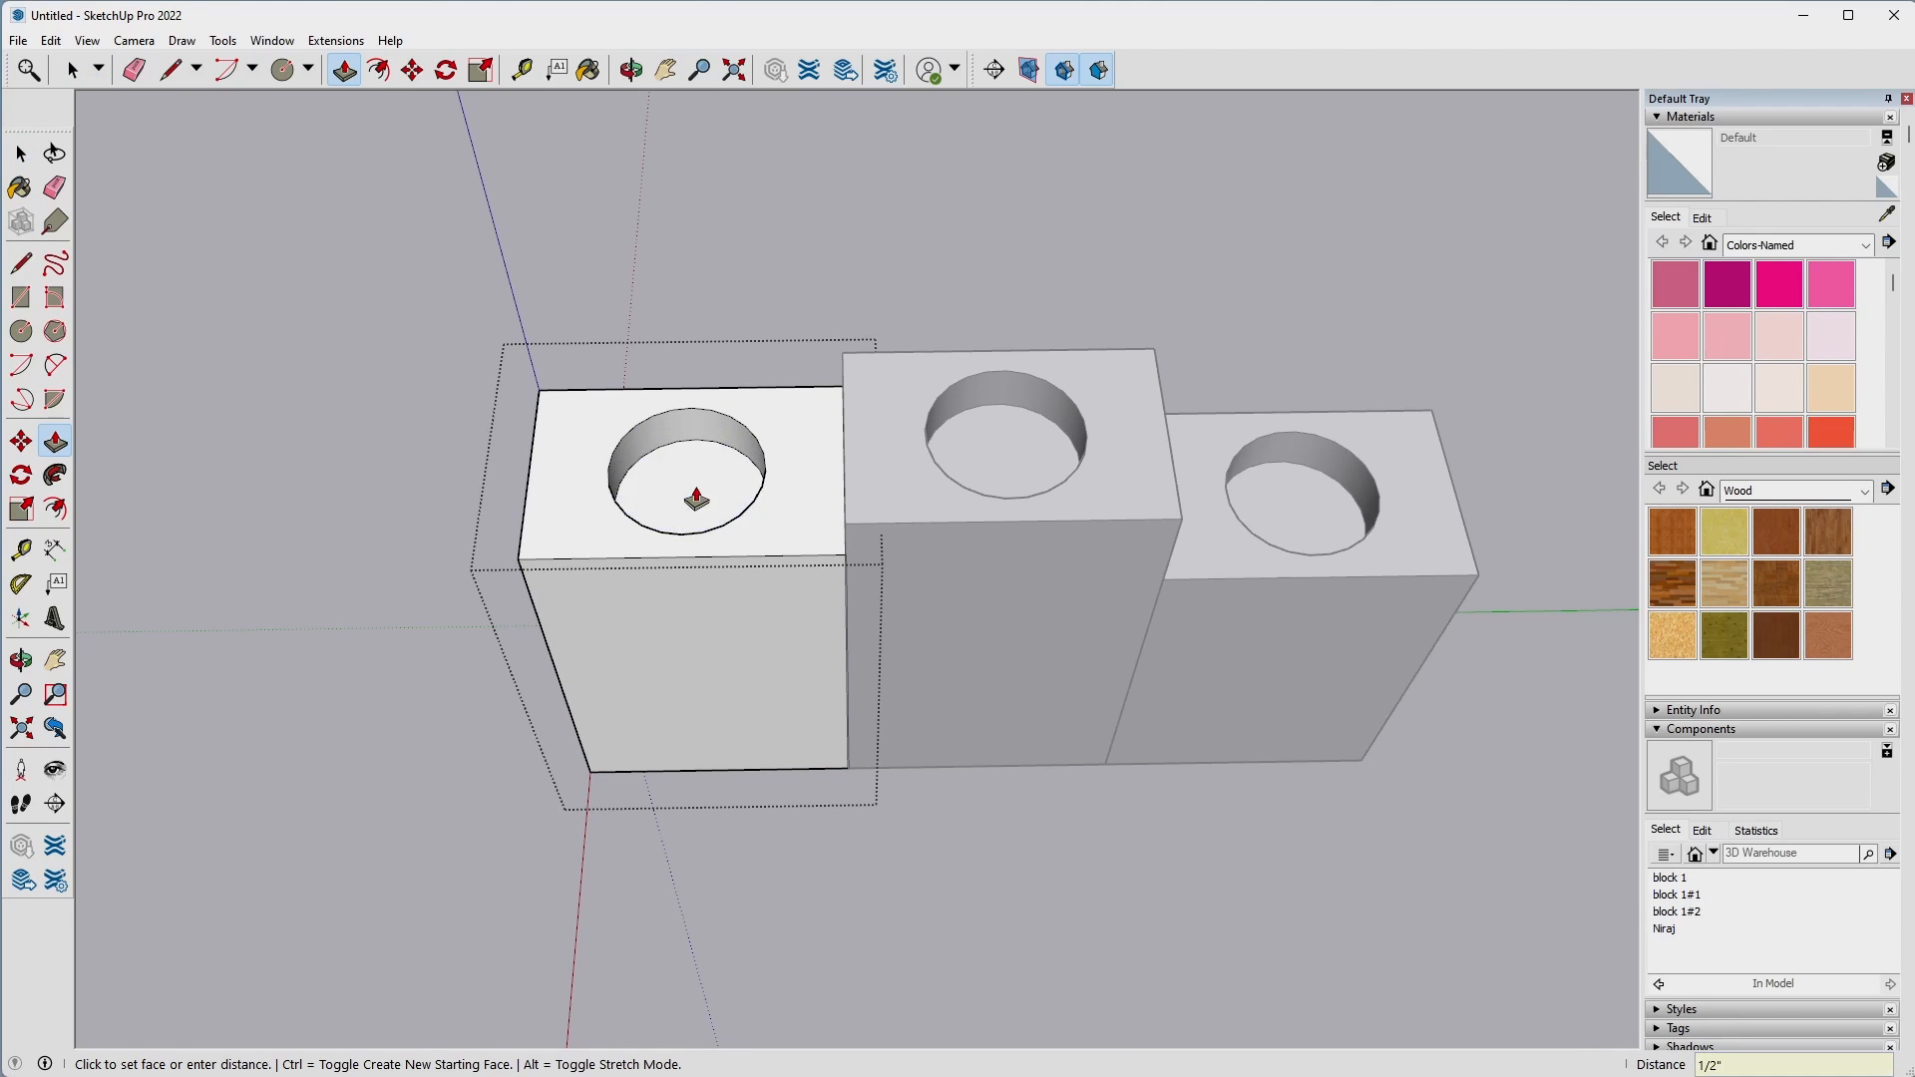
key(space)
click(885, 470)
Place a vertical guide on the origin block's outer end face, 1" in from its side edge.
middle_drag(955, 265, 629, 437)
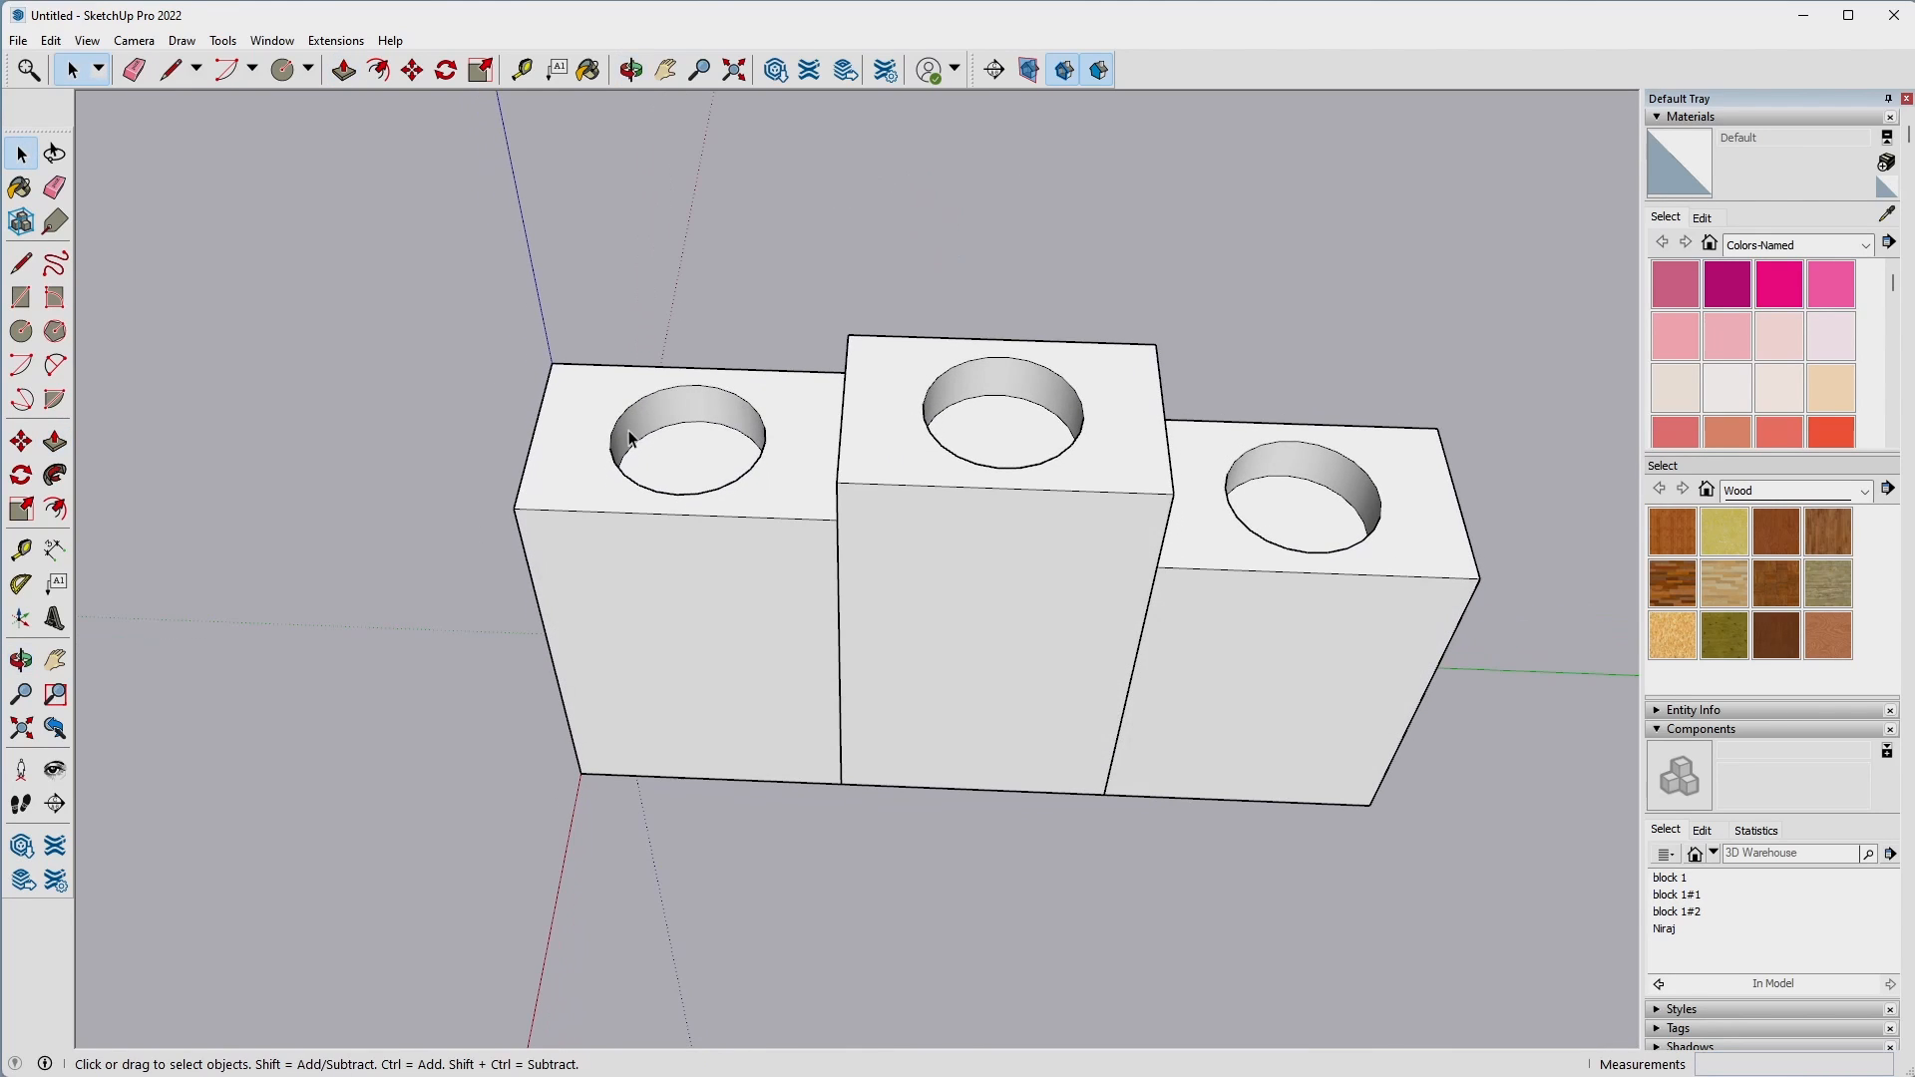
middle_drag(608, 667, 1528, 637)
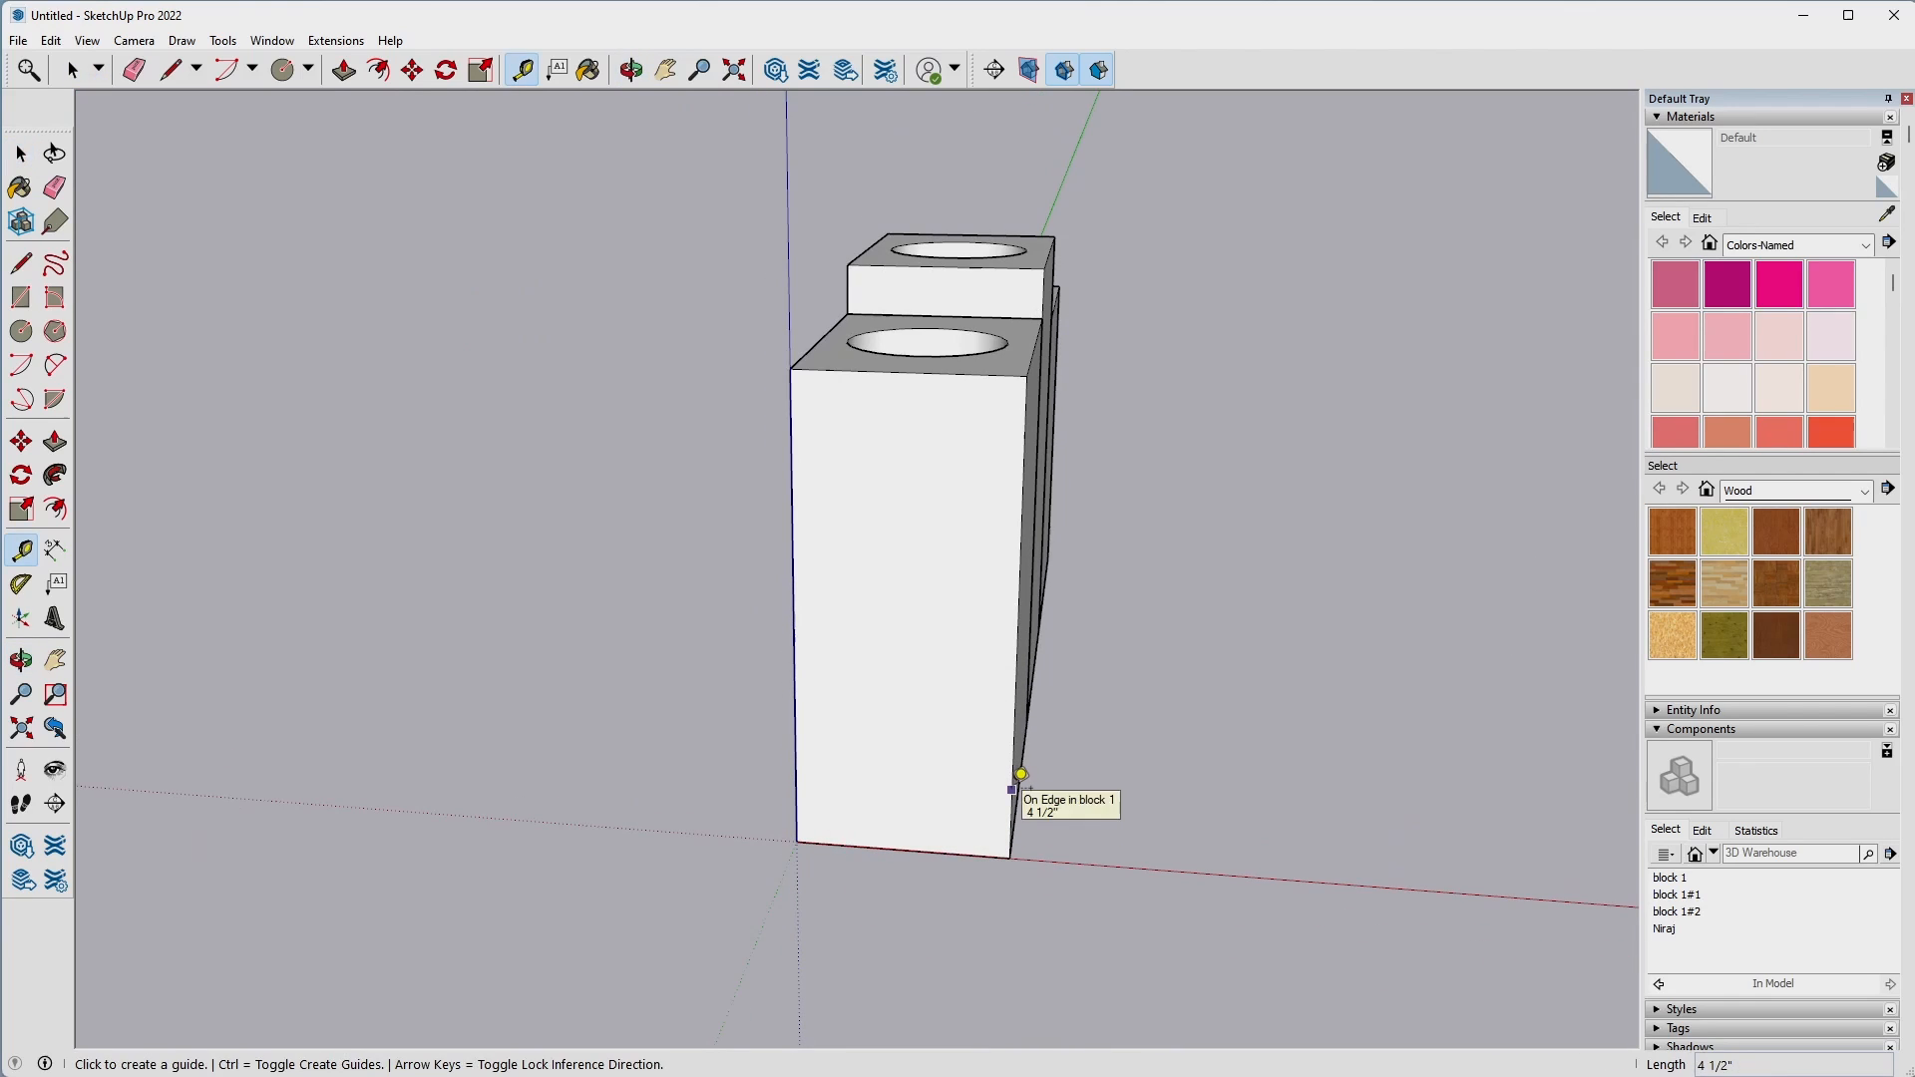
click(1012, 788)
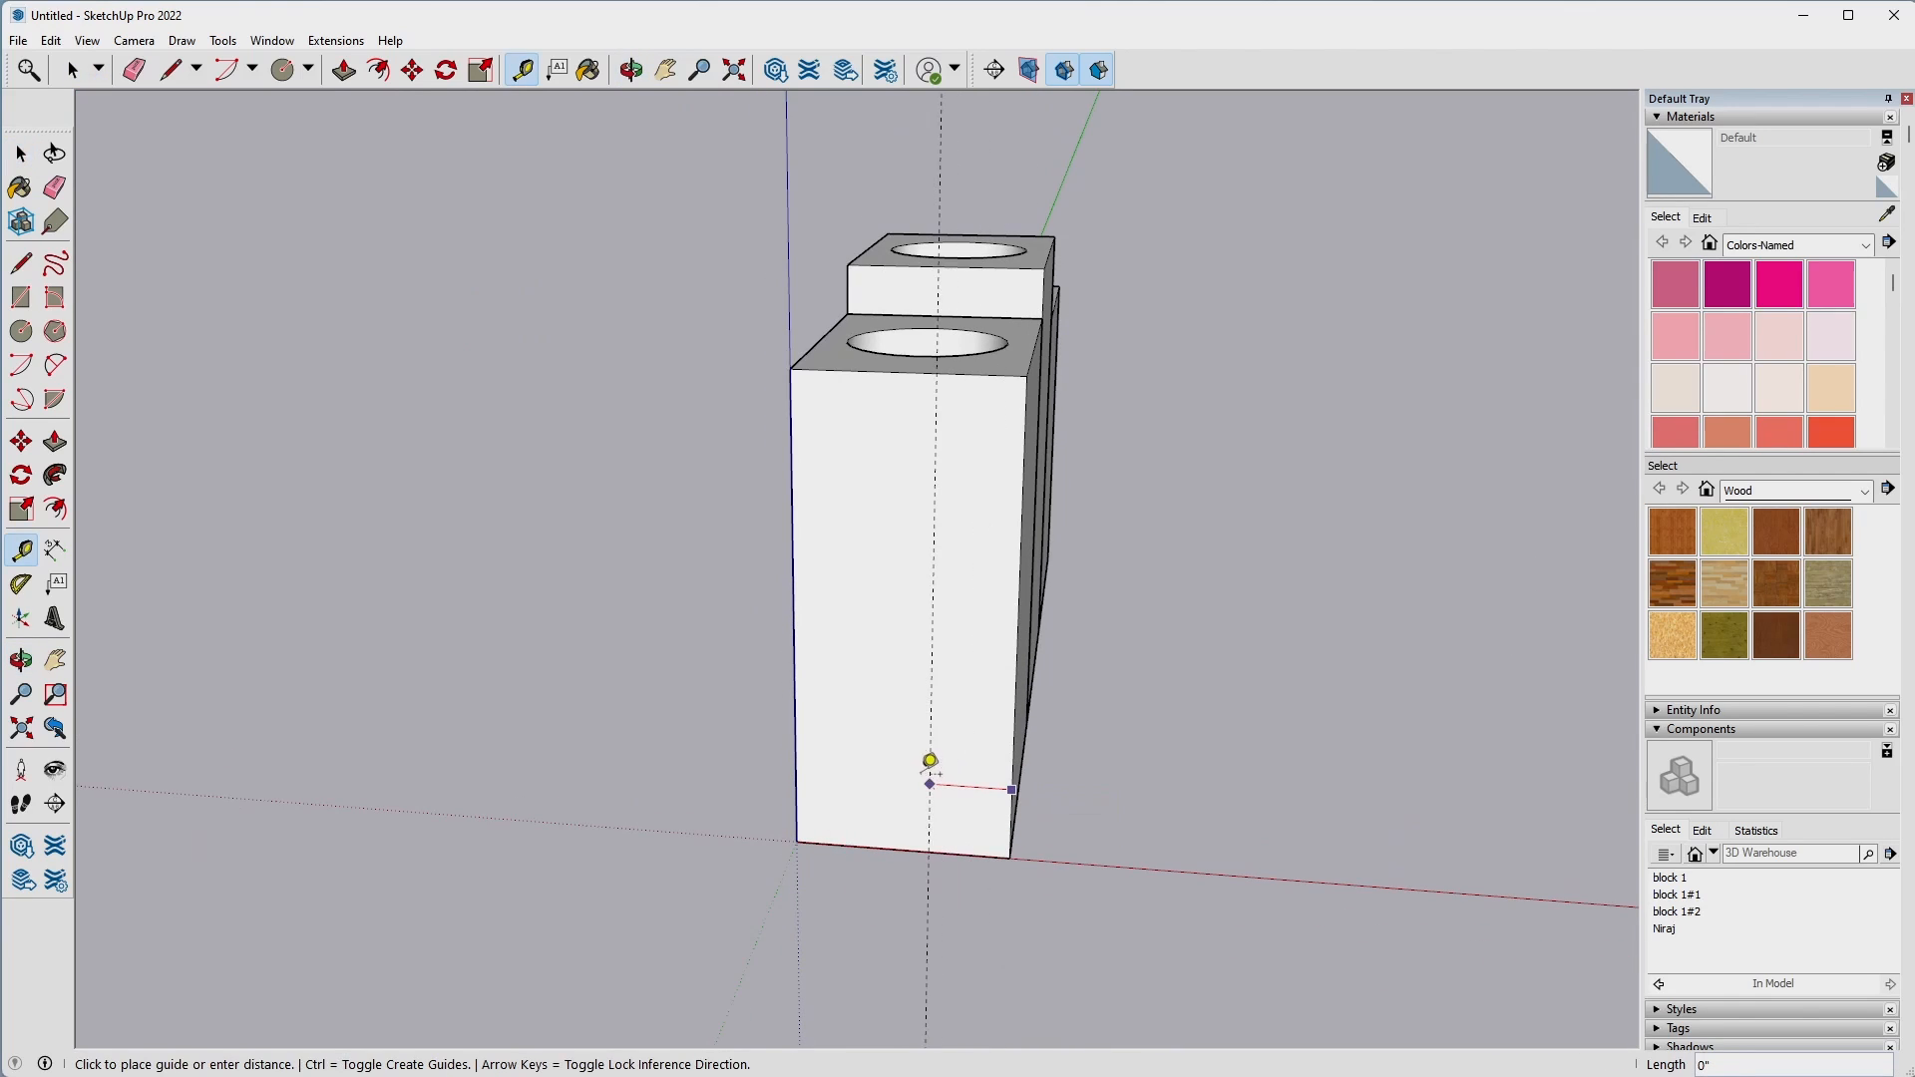
text(1)
key(Return)
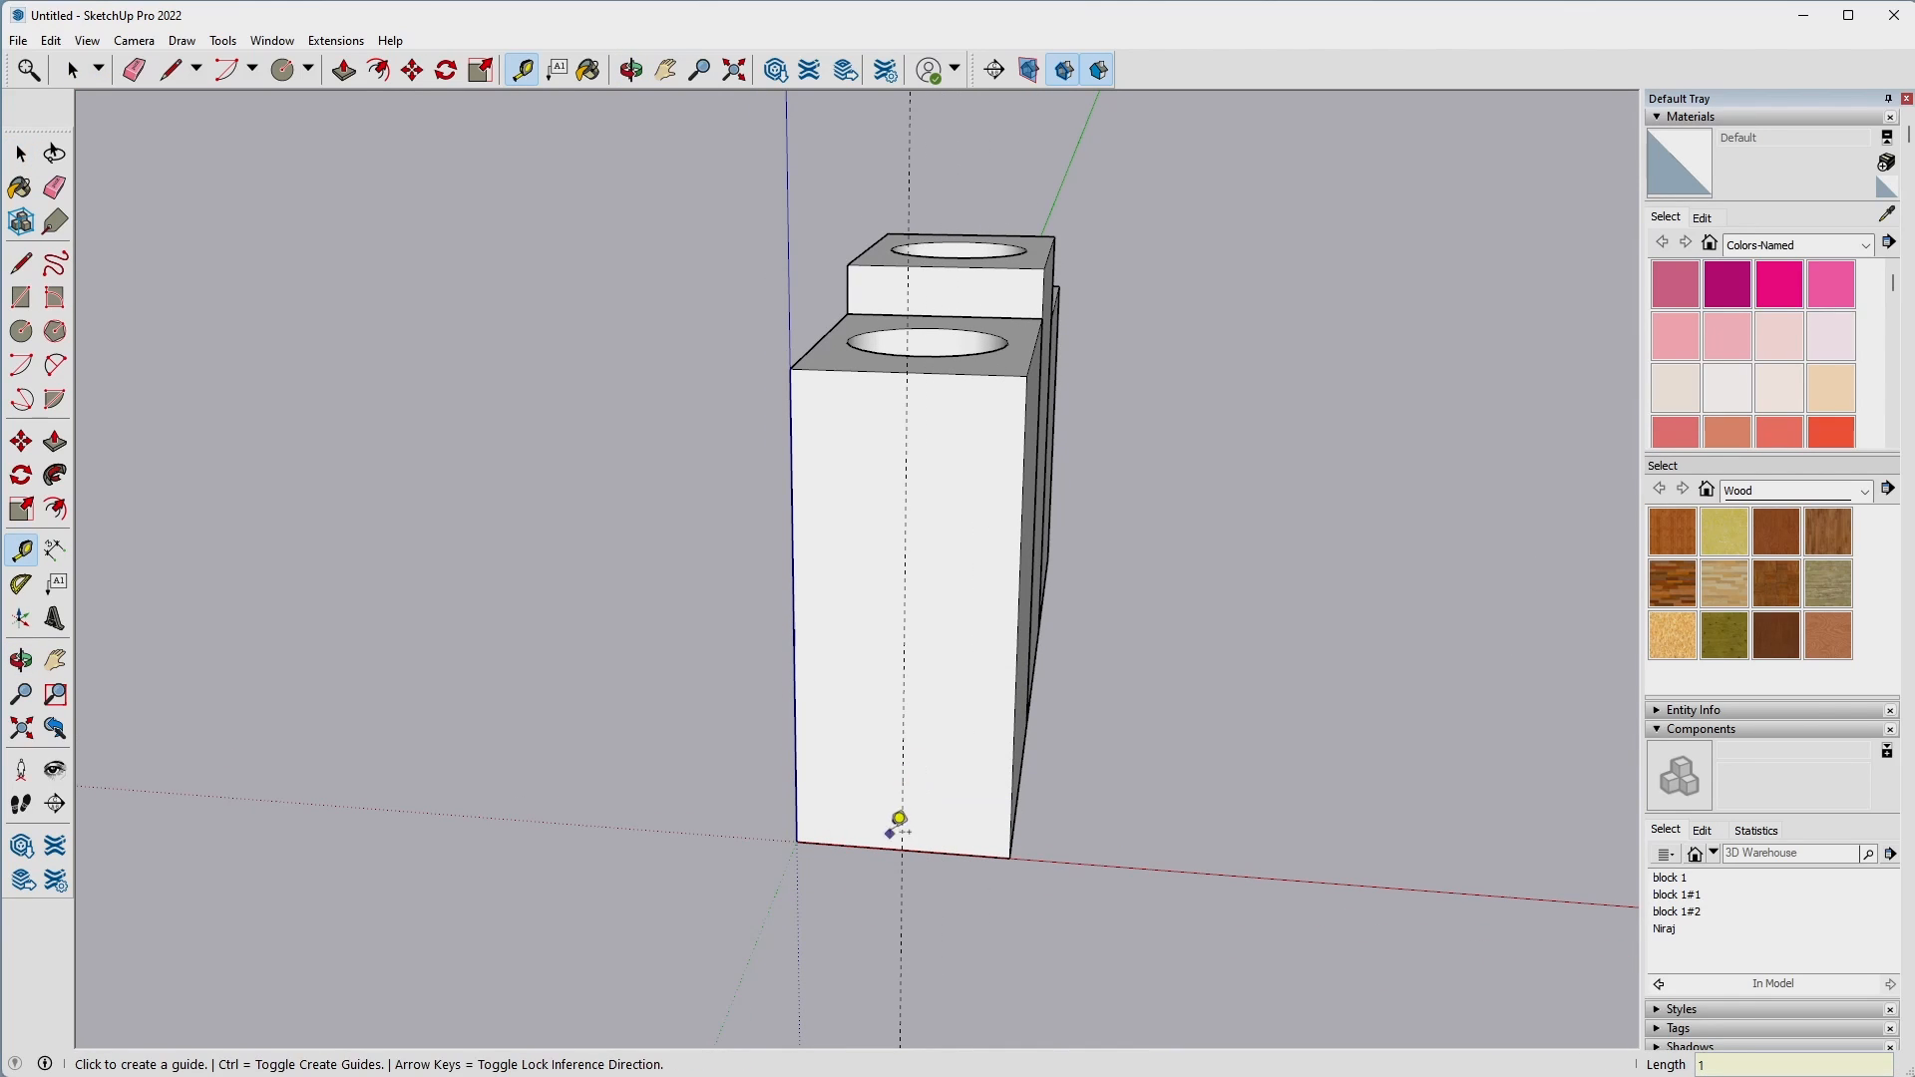
Add a parallel guide 0.25" to each side of the centre guide on the origin block's end face.
scroll(920, 808, up, 3)
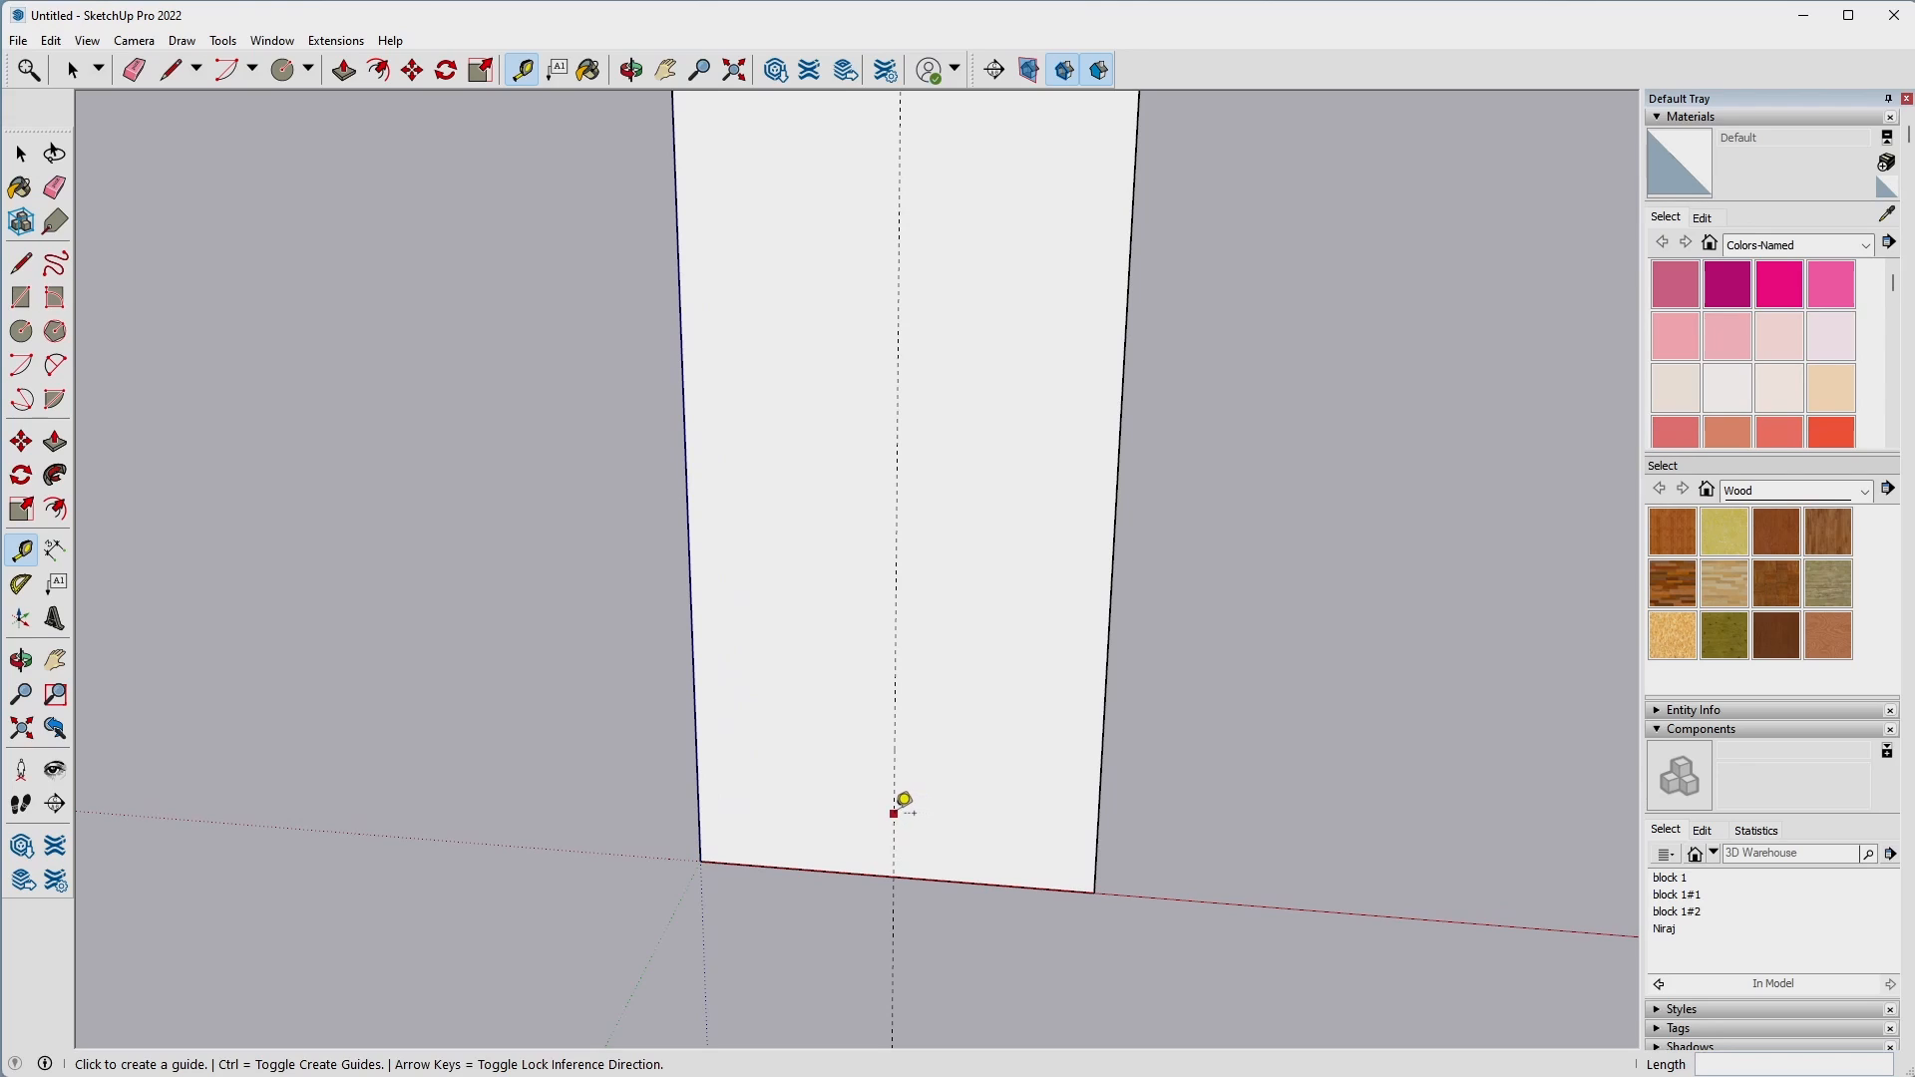
click(895, 813)
text(.2)
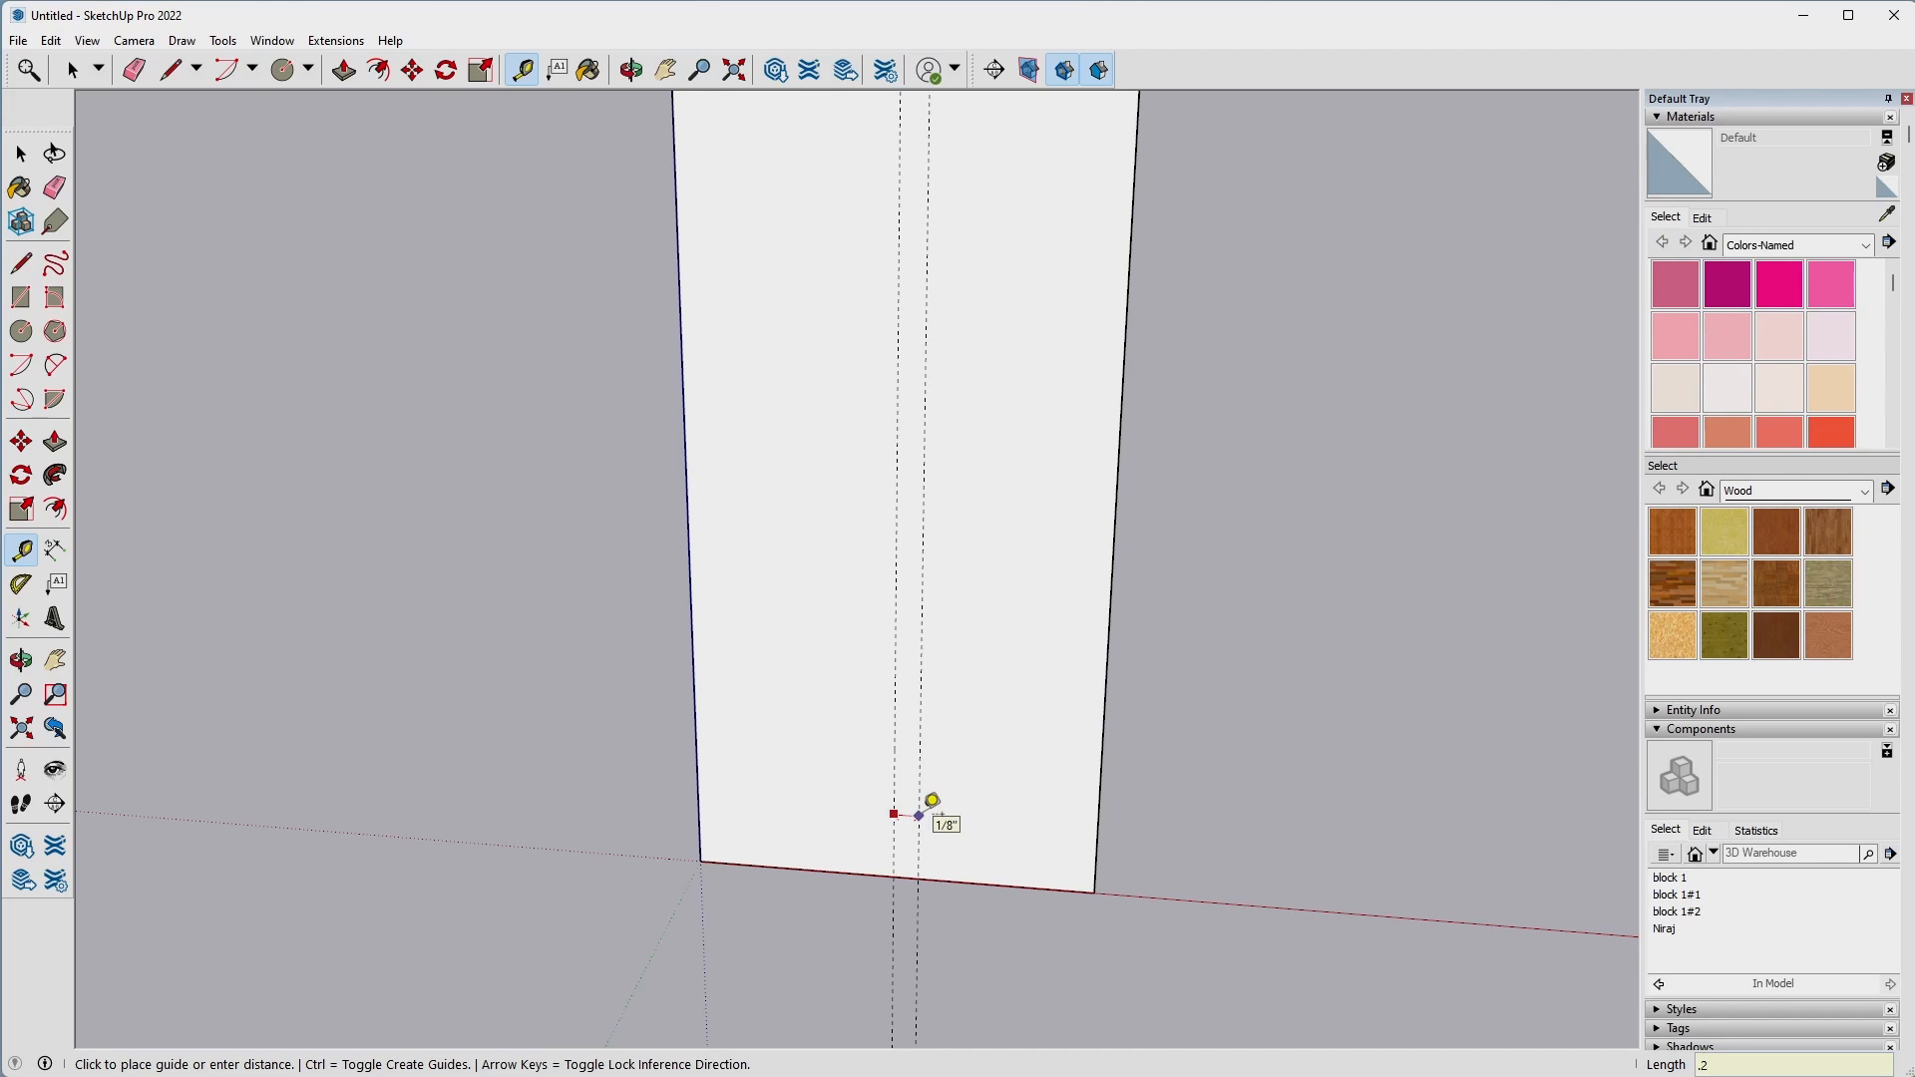
text(5)
click(895, 815)
text(.25)
key(Return)
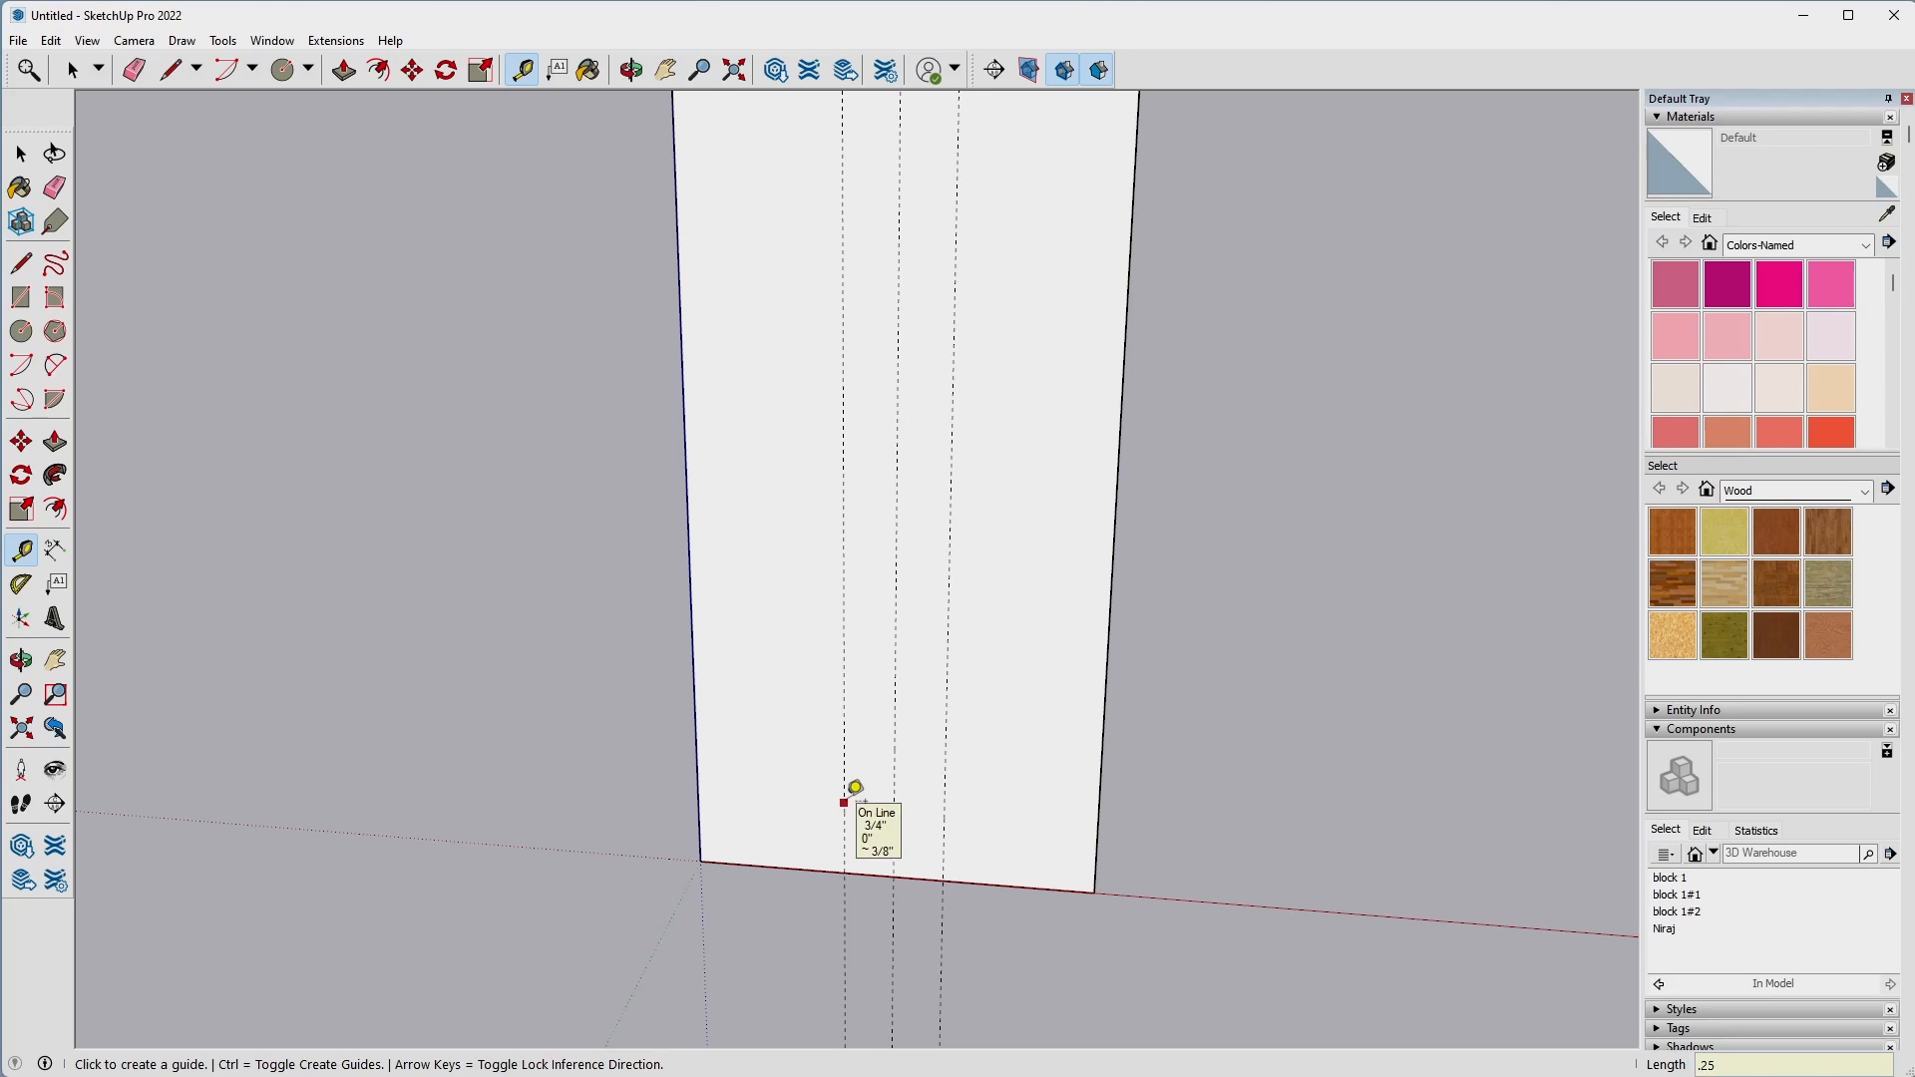
Inside the origin block, draw a 0.5" wide, about 2" high rectangle up from the bottom edge between the outer guides and Push/Pull it inward as a slot.
key(r)
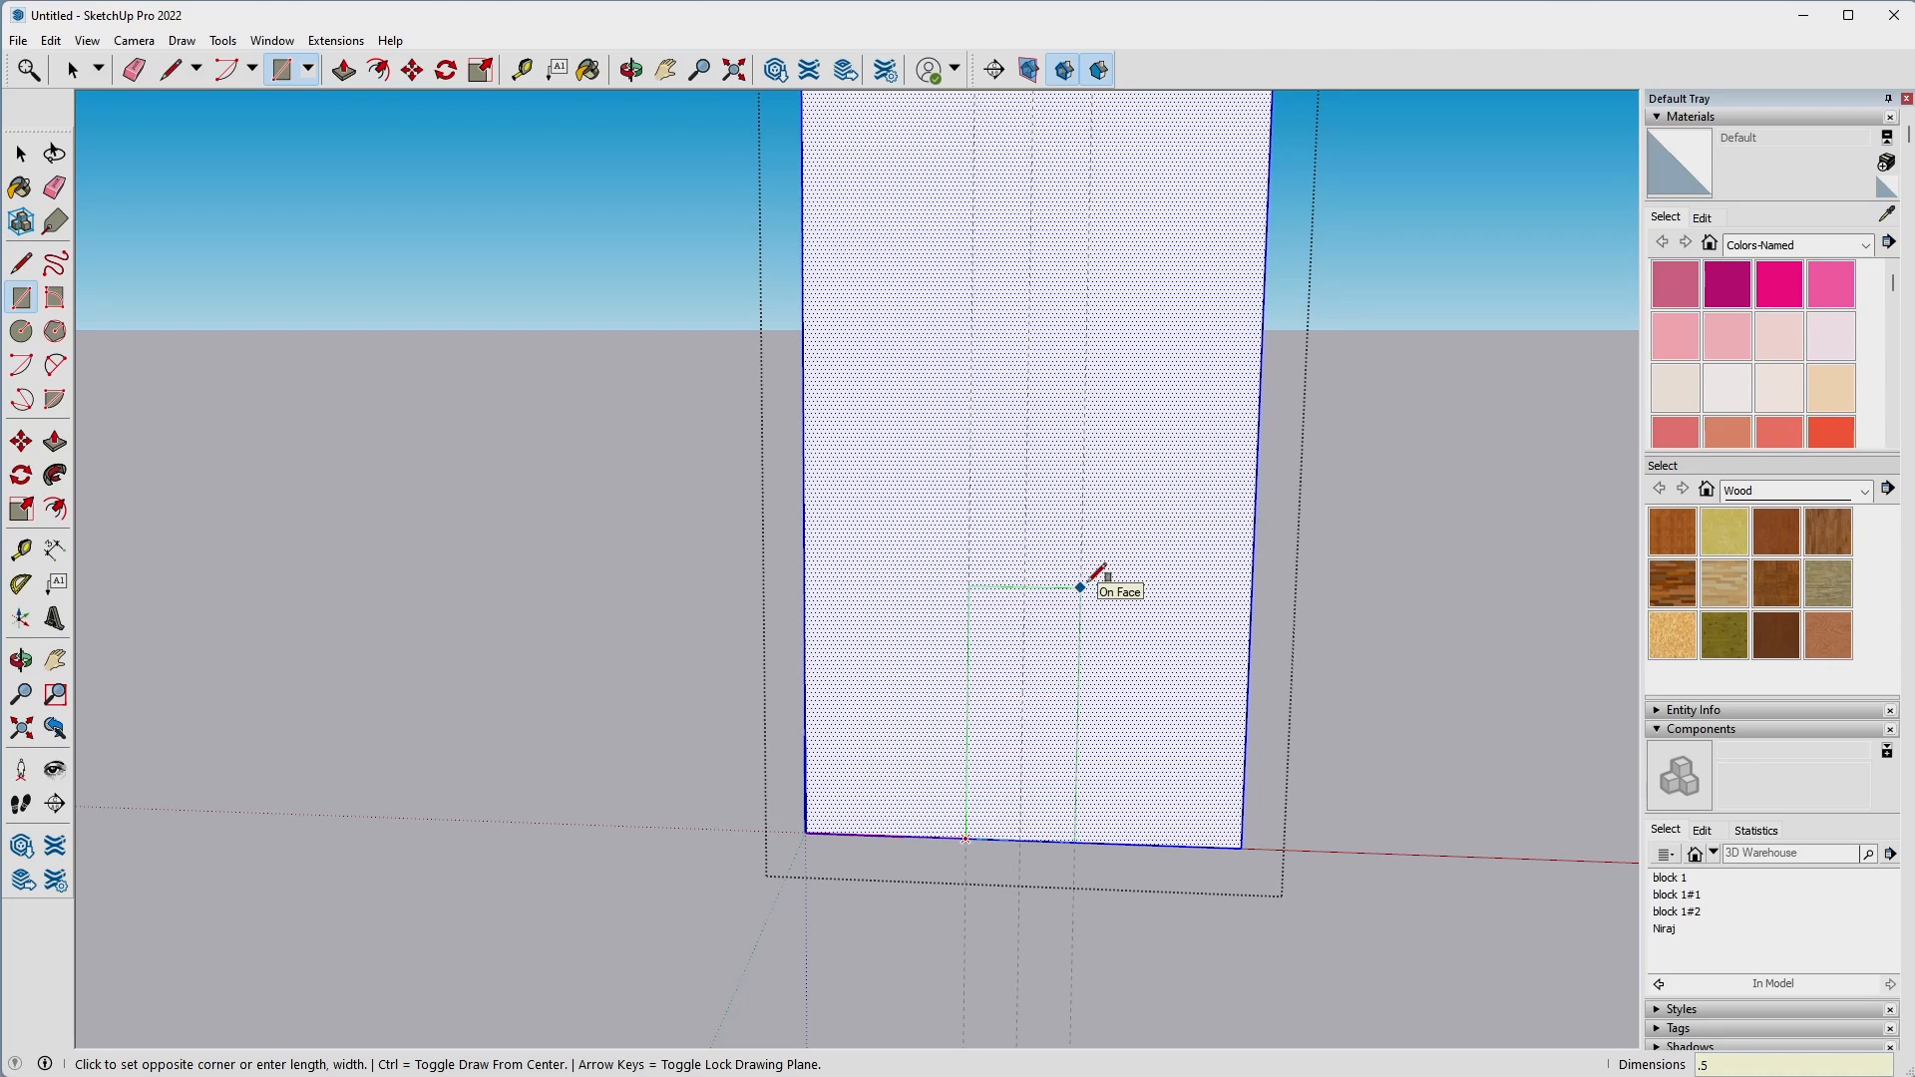
key(Return)
key(p)
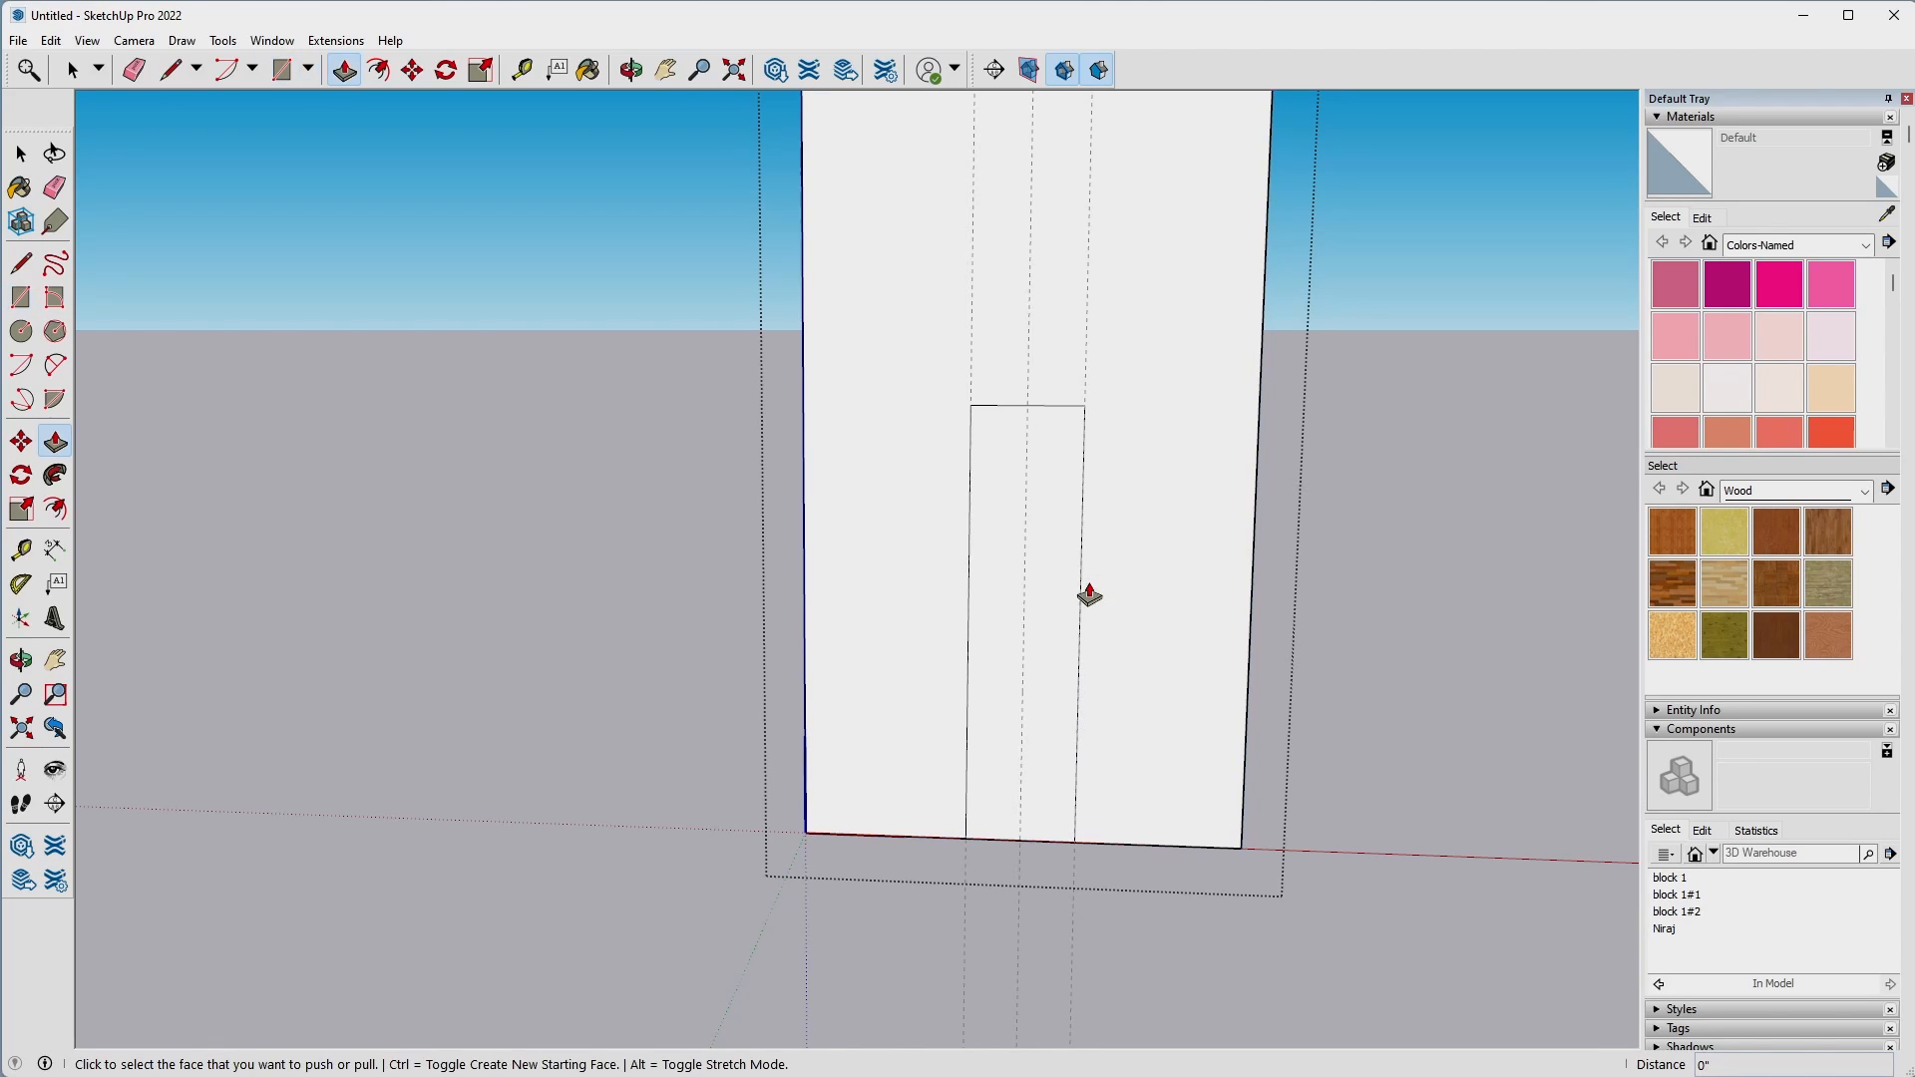
click(1038, 643)
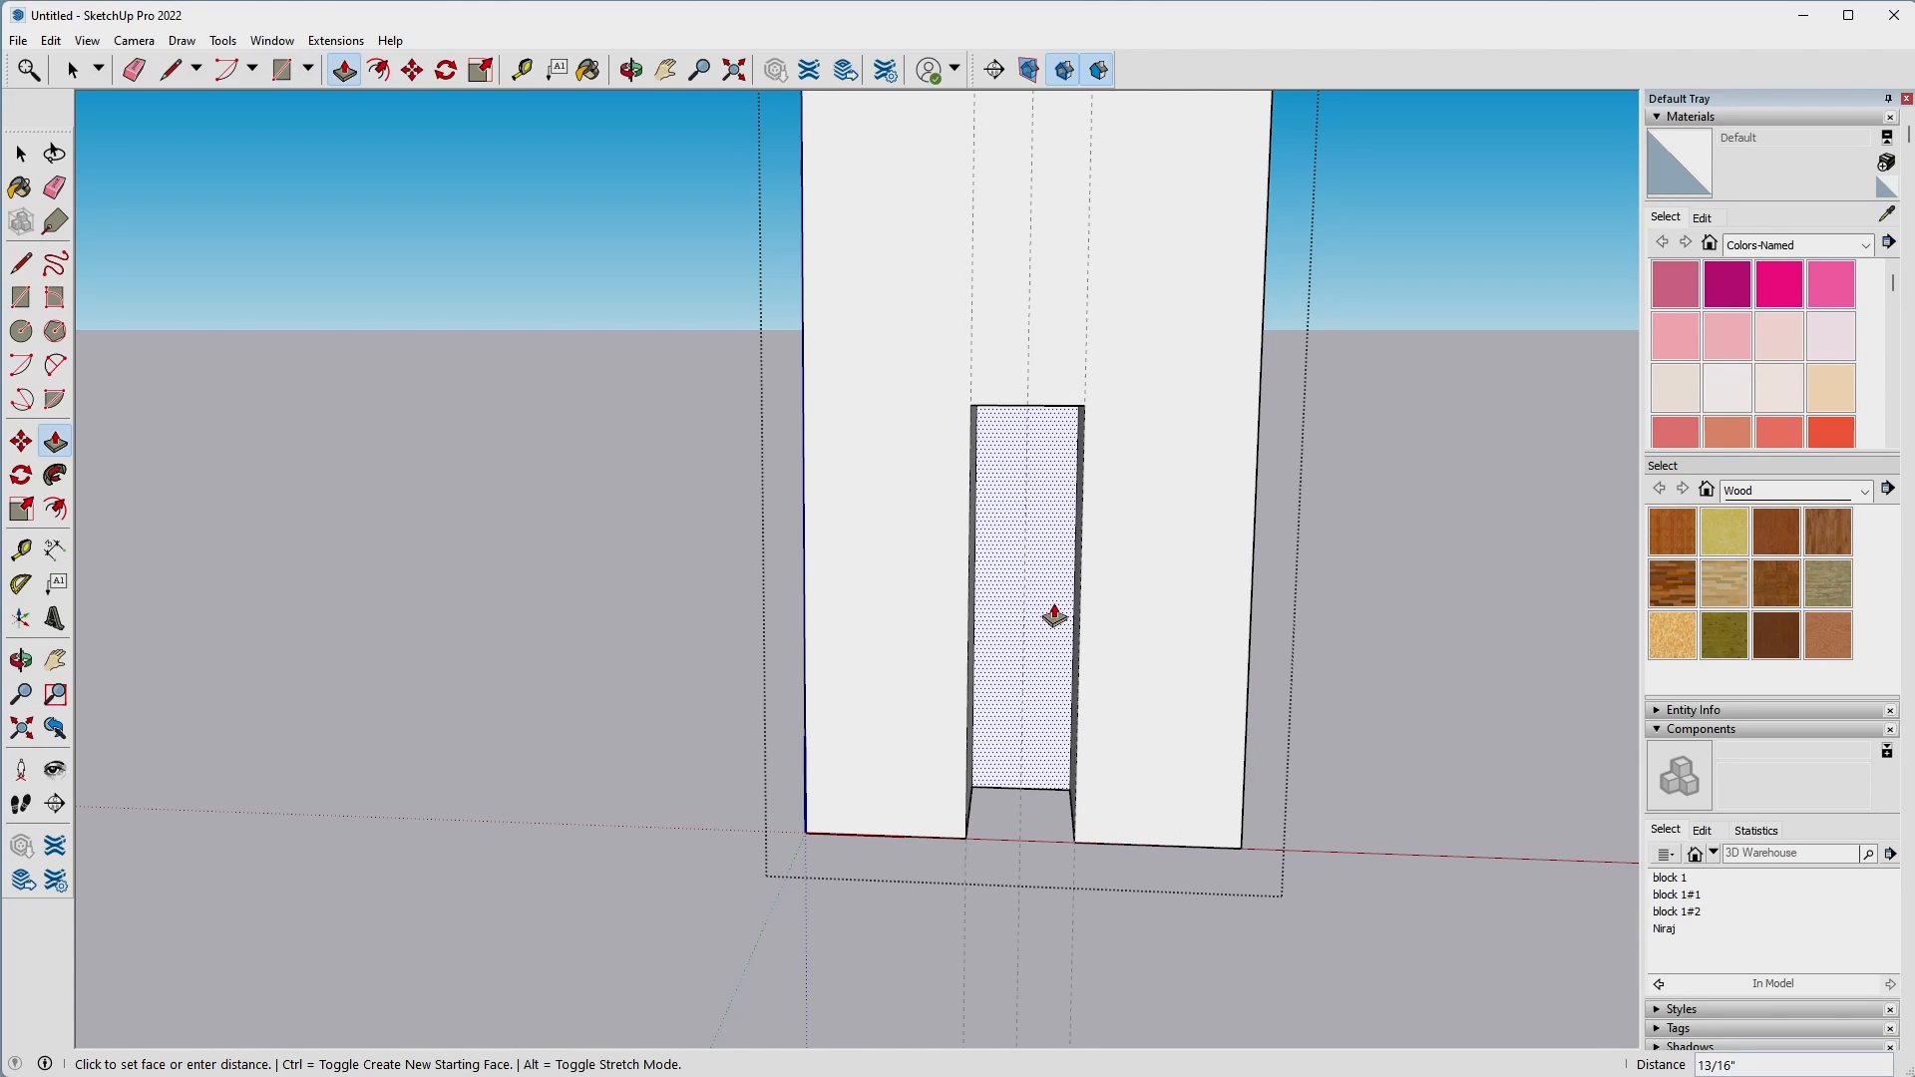
click(1055, 616)
key(space)
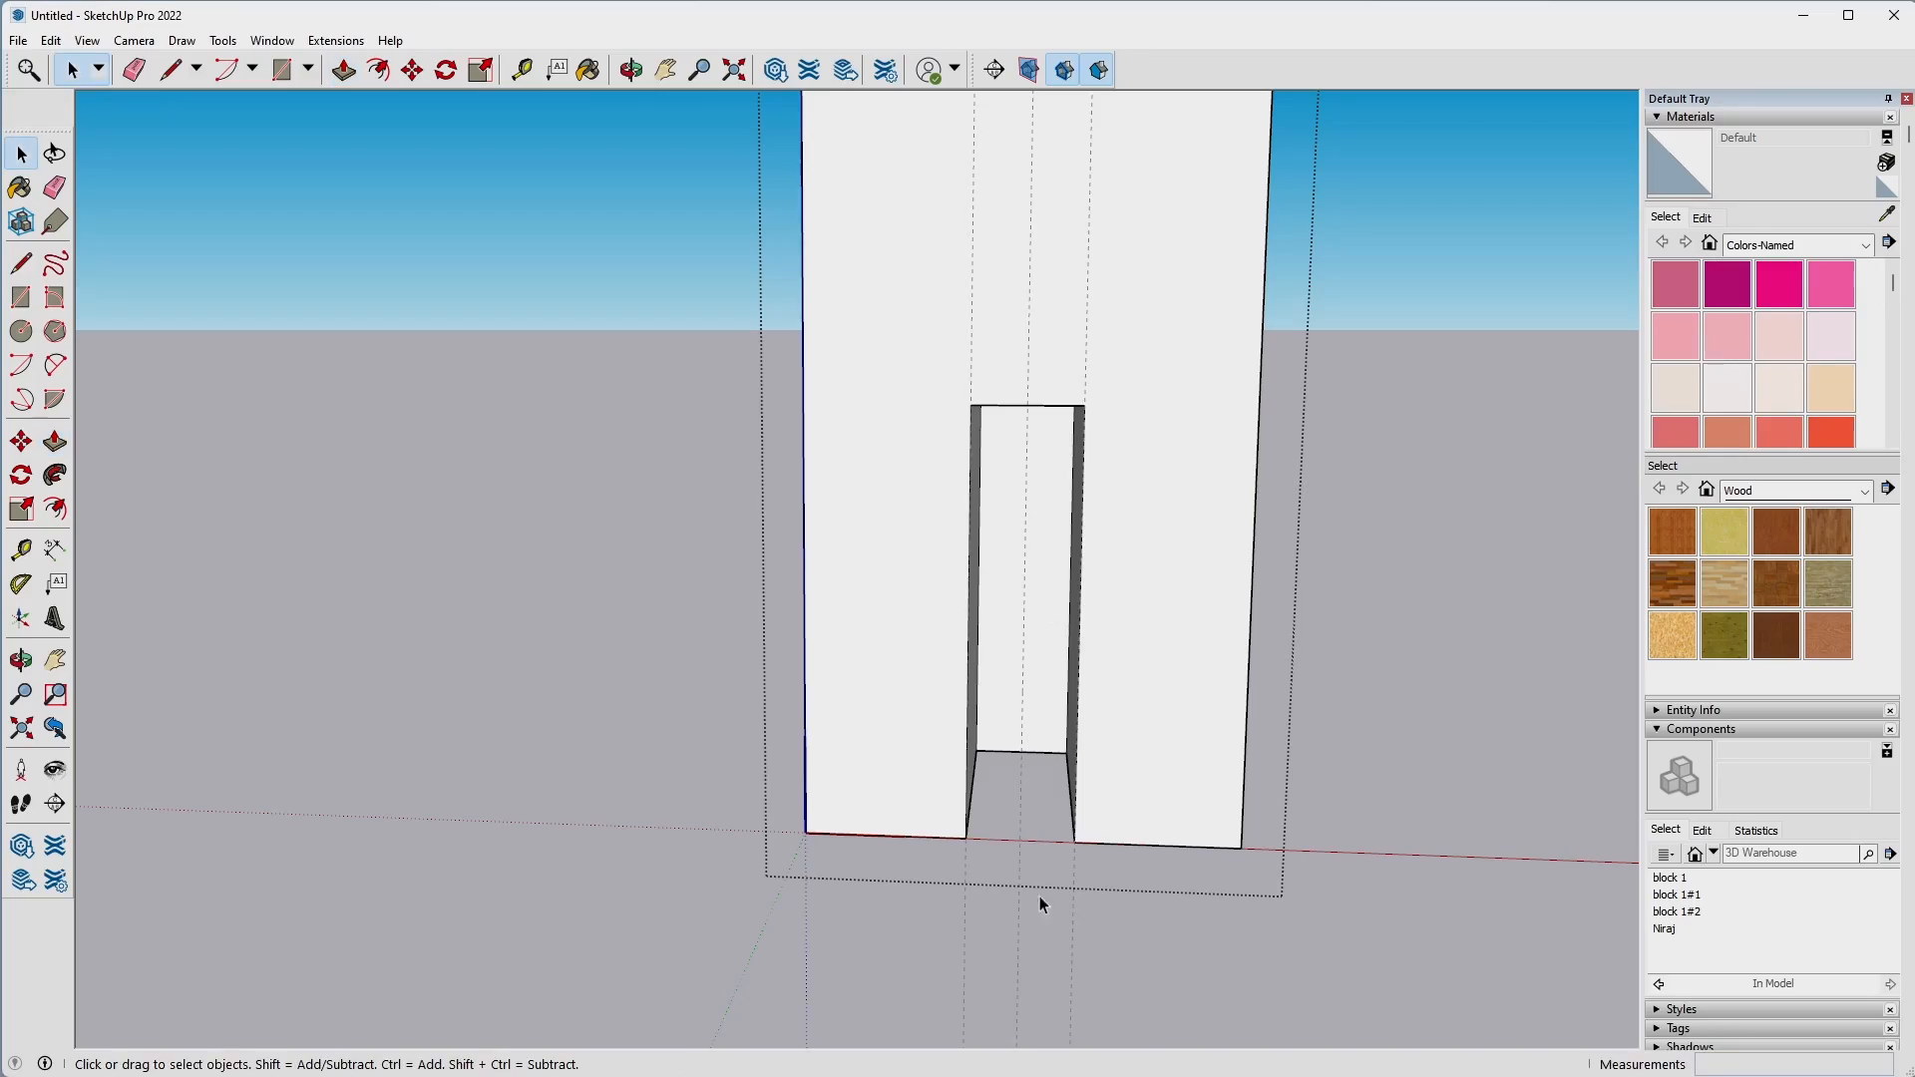
Delete the three guide lines at the origin block's slot.
middle_drag(1039, 896, 954, 934)
click(687, 826)
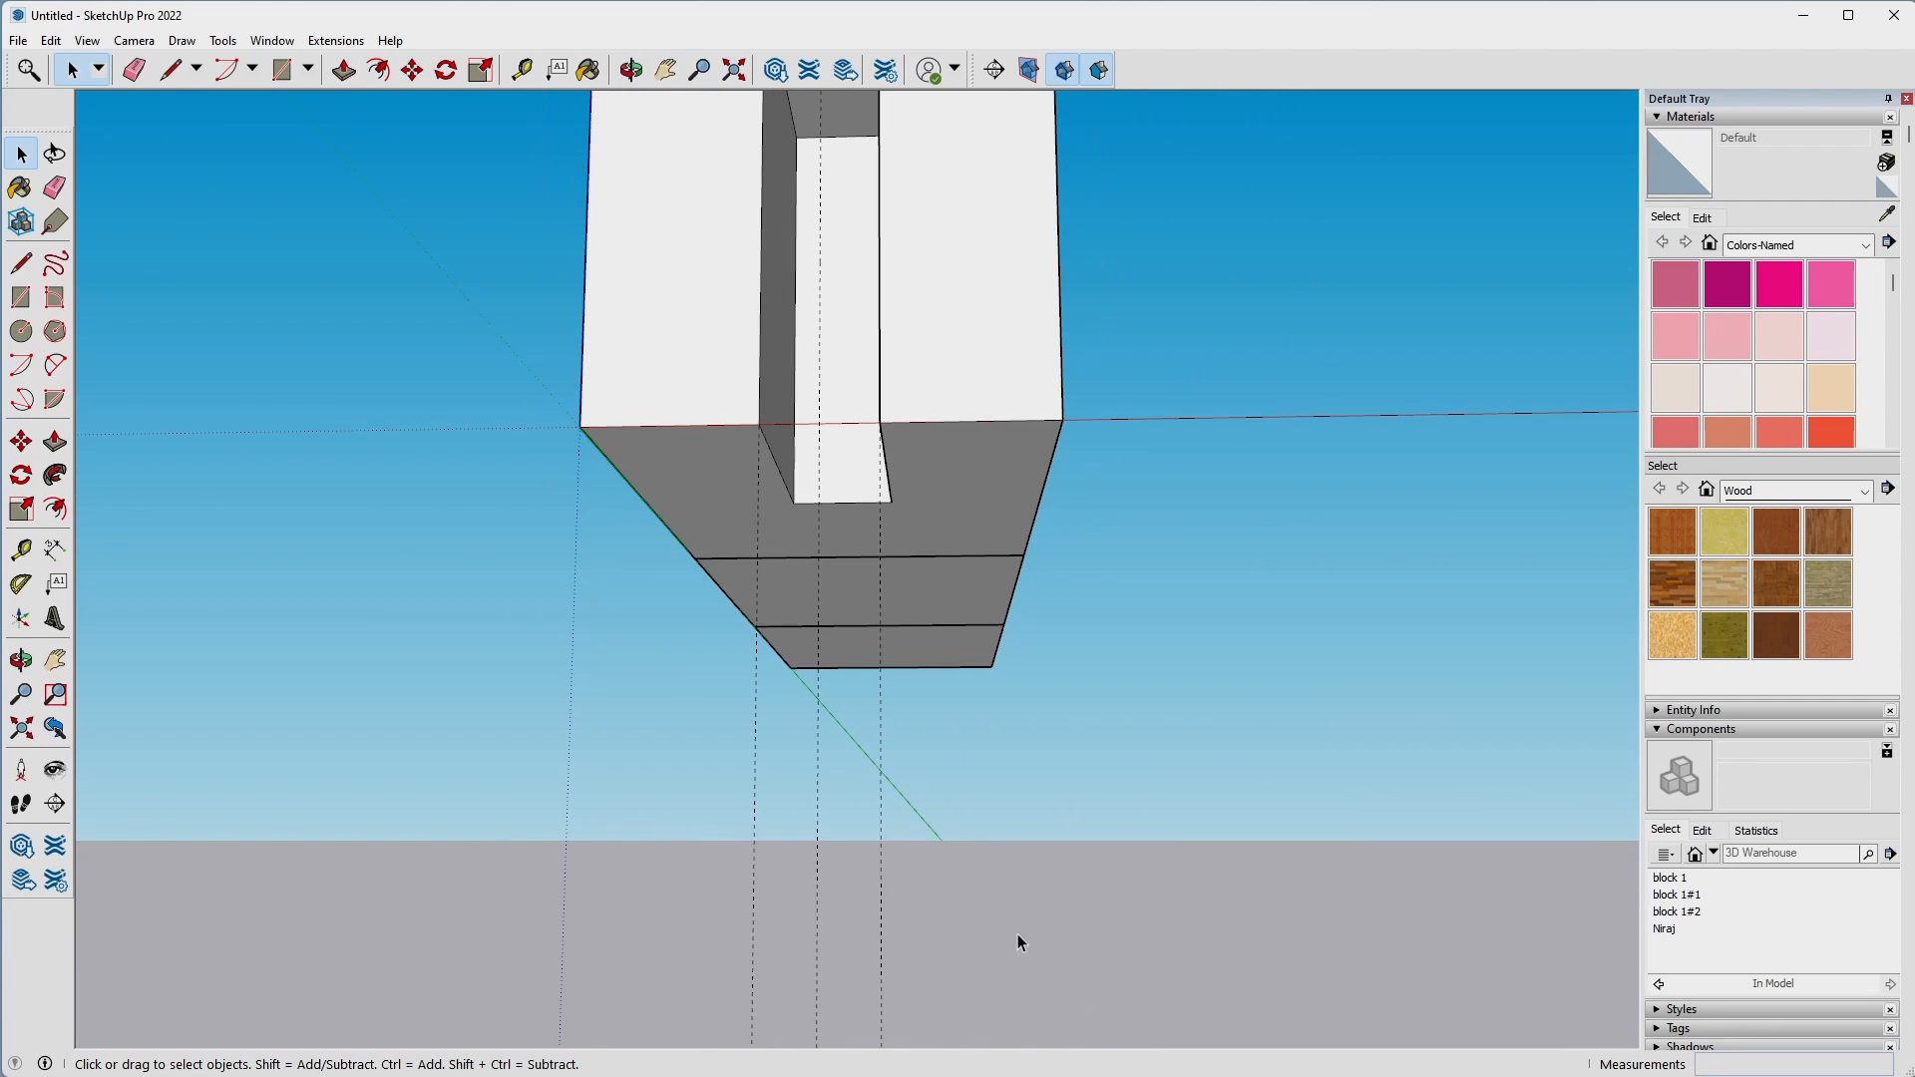
middle_drag(668, 831, 886, 695)
Open the block farthest from the origin and place a vertical guide on its outer end face, 1" from the side edge.
scroll(887, 695, up, 3)
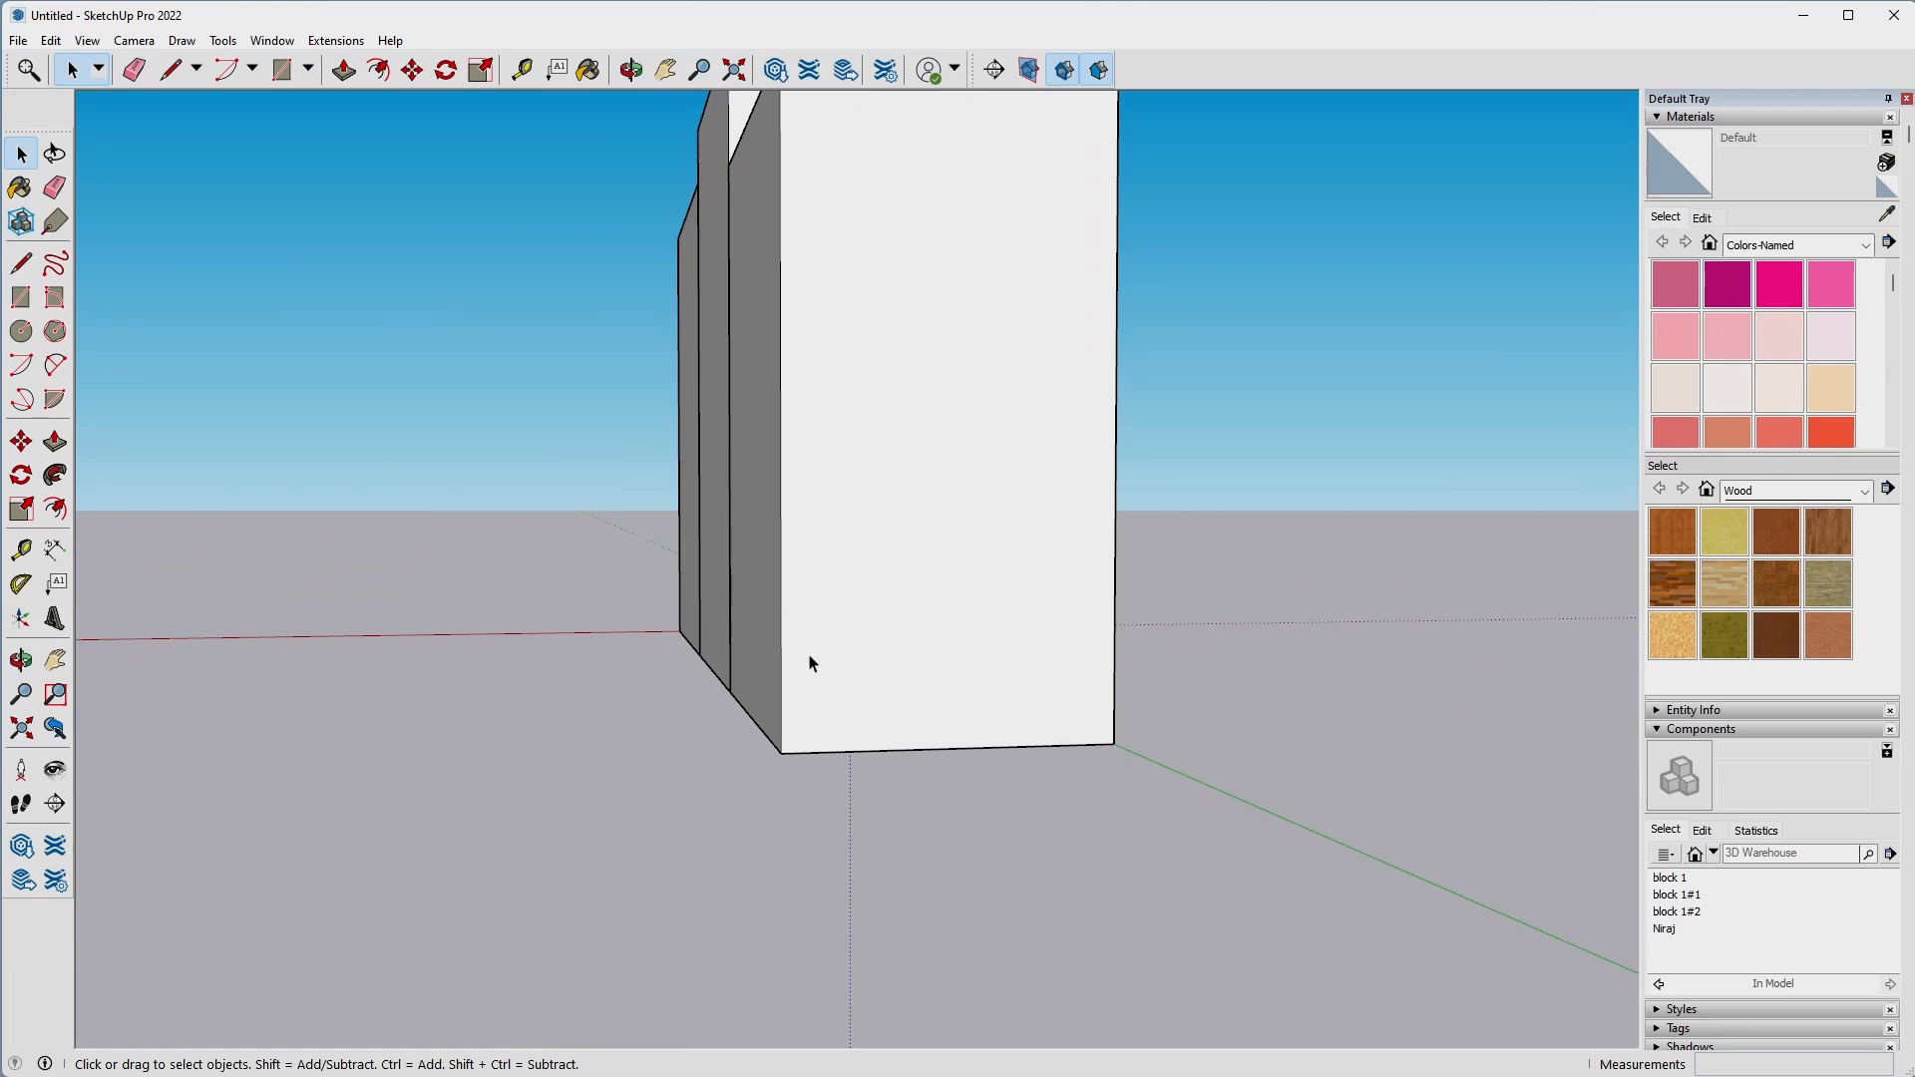
key(t)
key(space)
double_click(891, 645)
key(t)
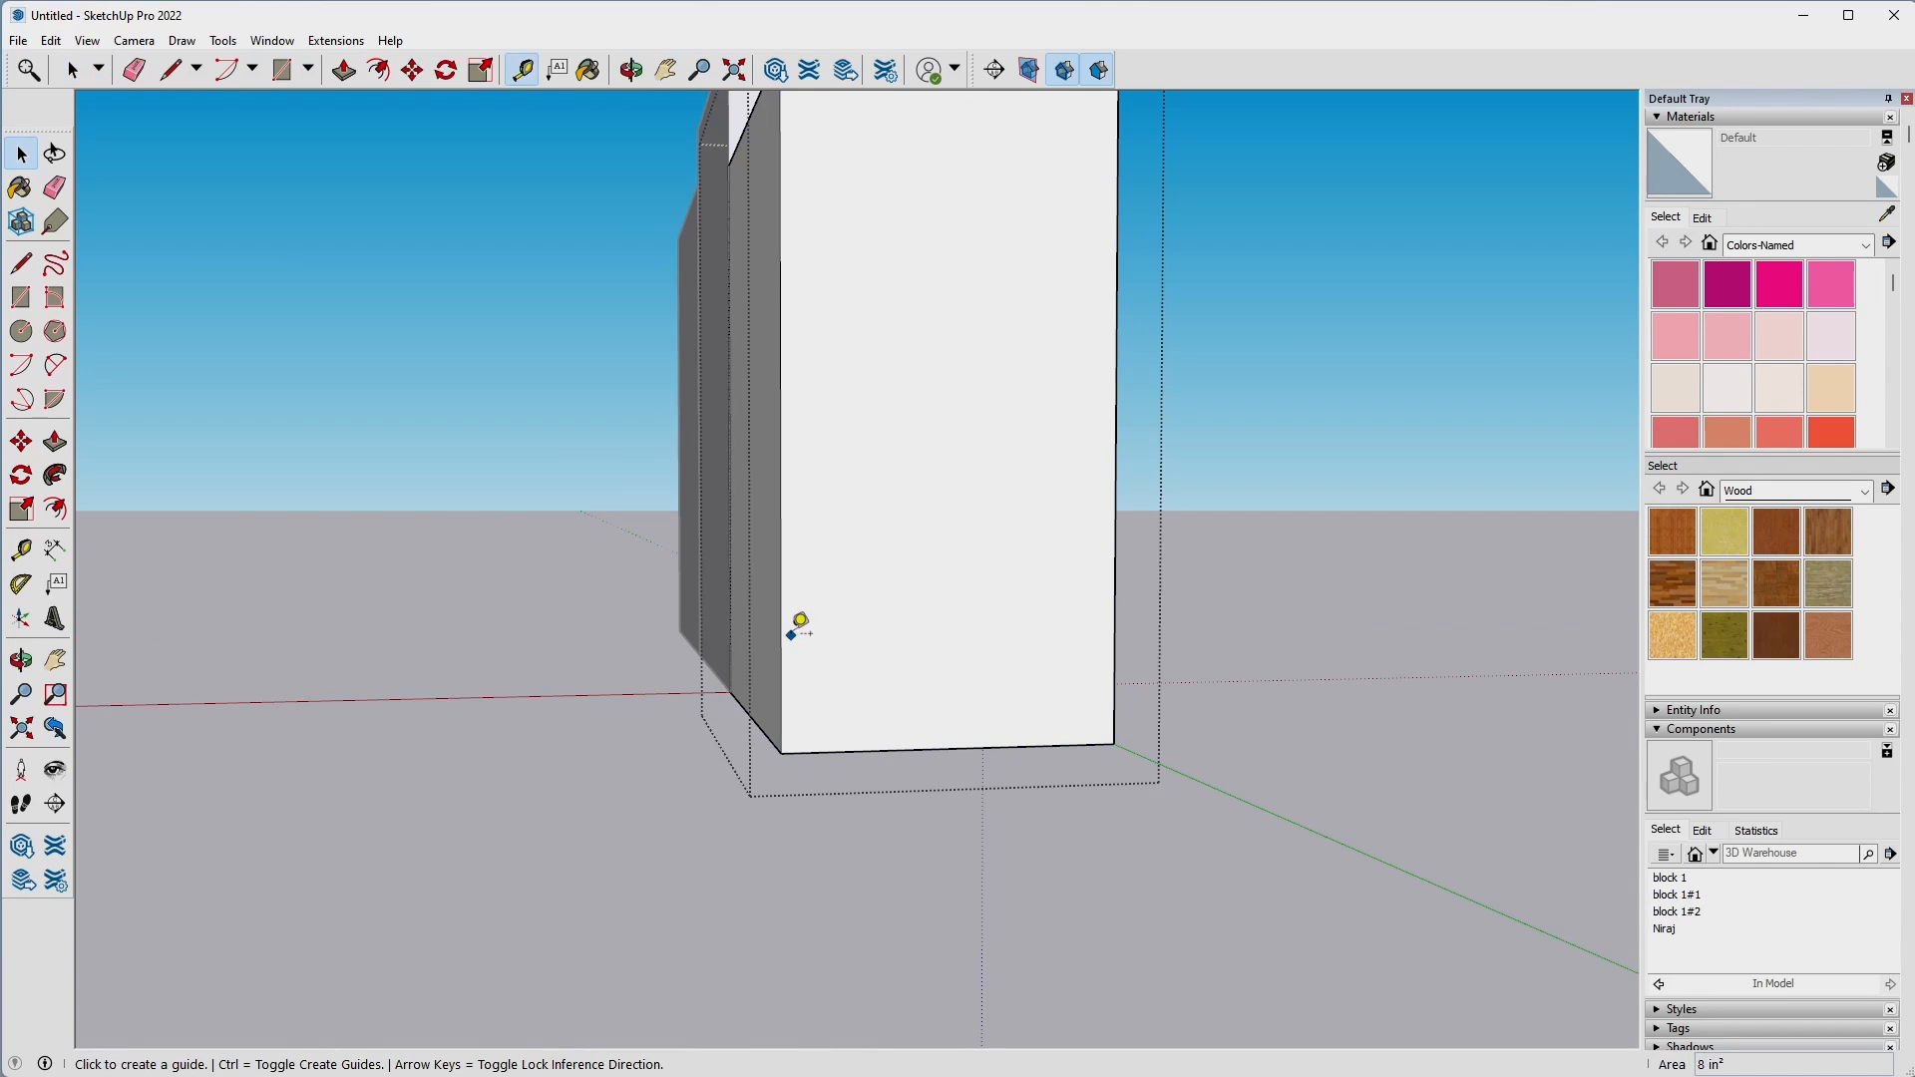
text(1)
key(Return)
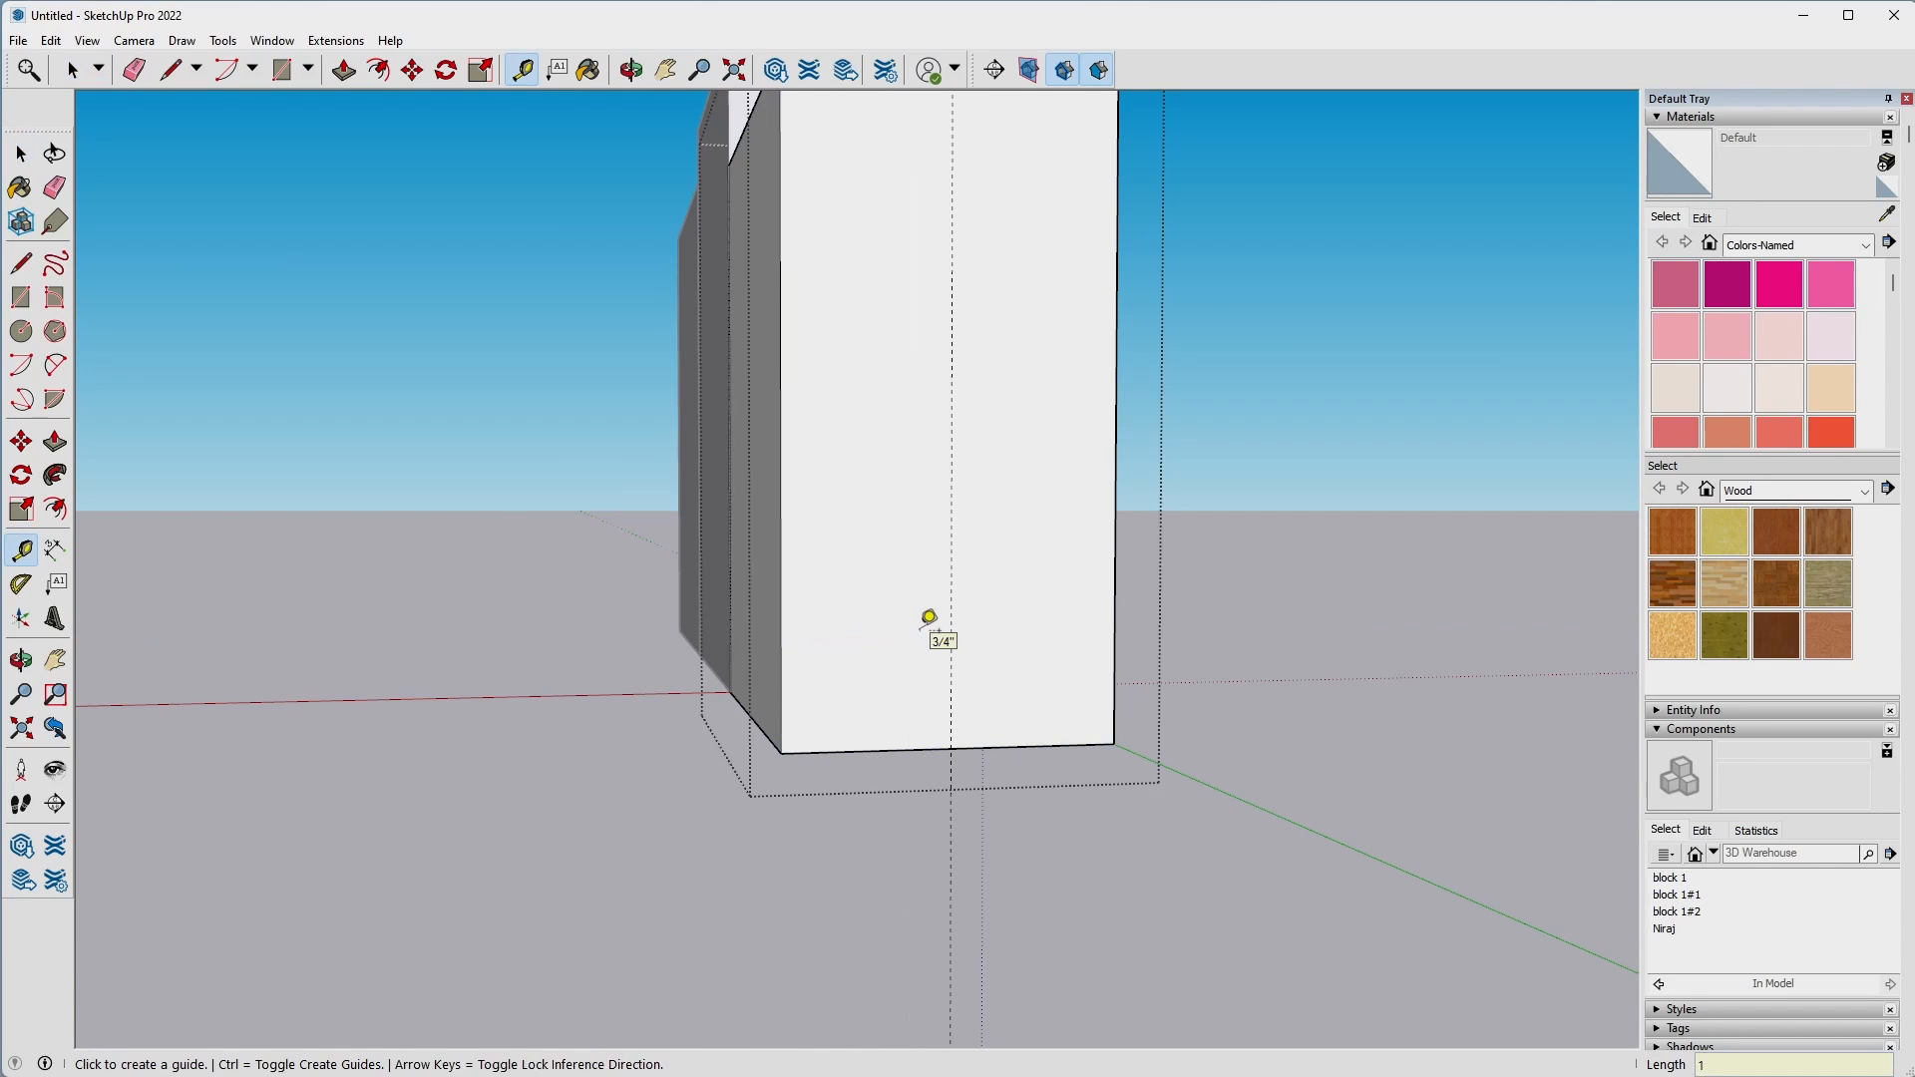
Add guides 0.25" to either side of the centre guide on the farthest block's end face.
click(953, 630)
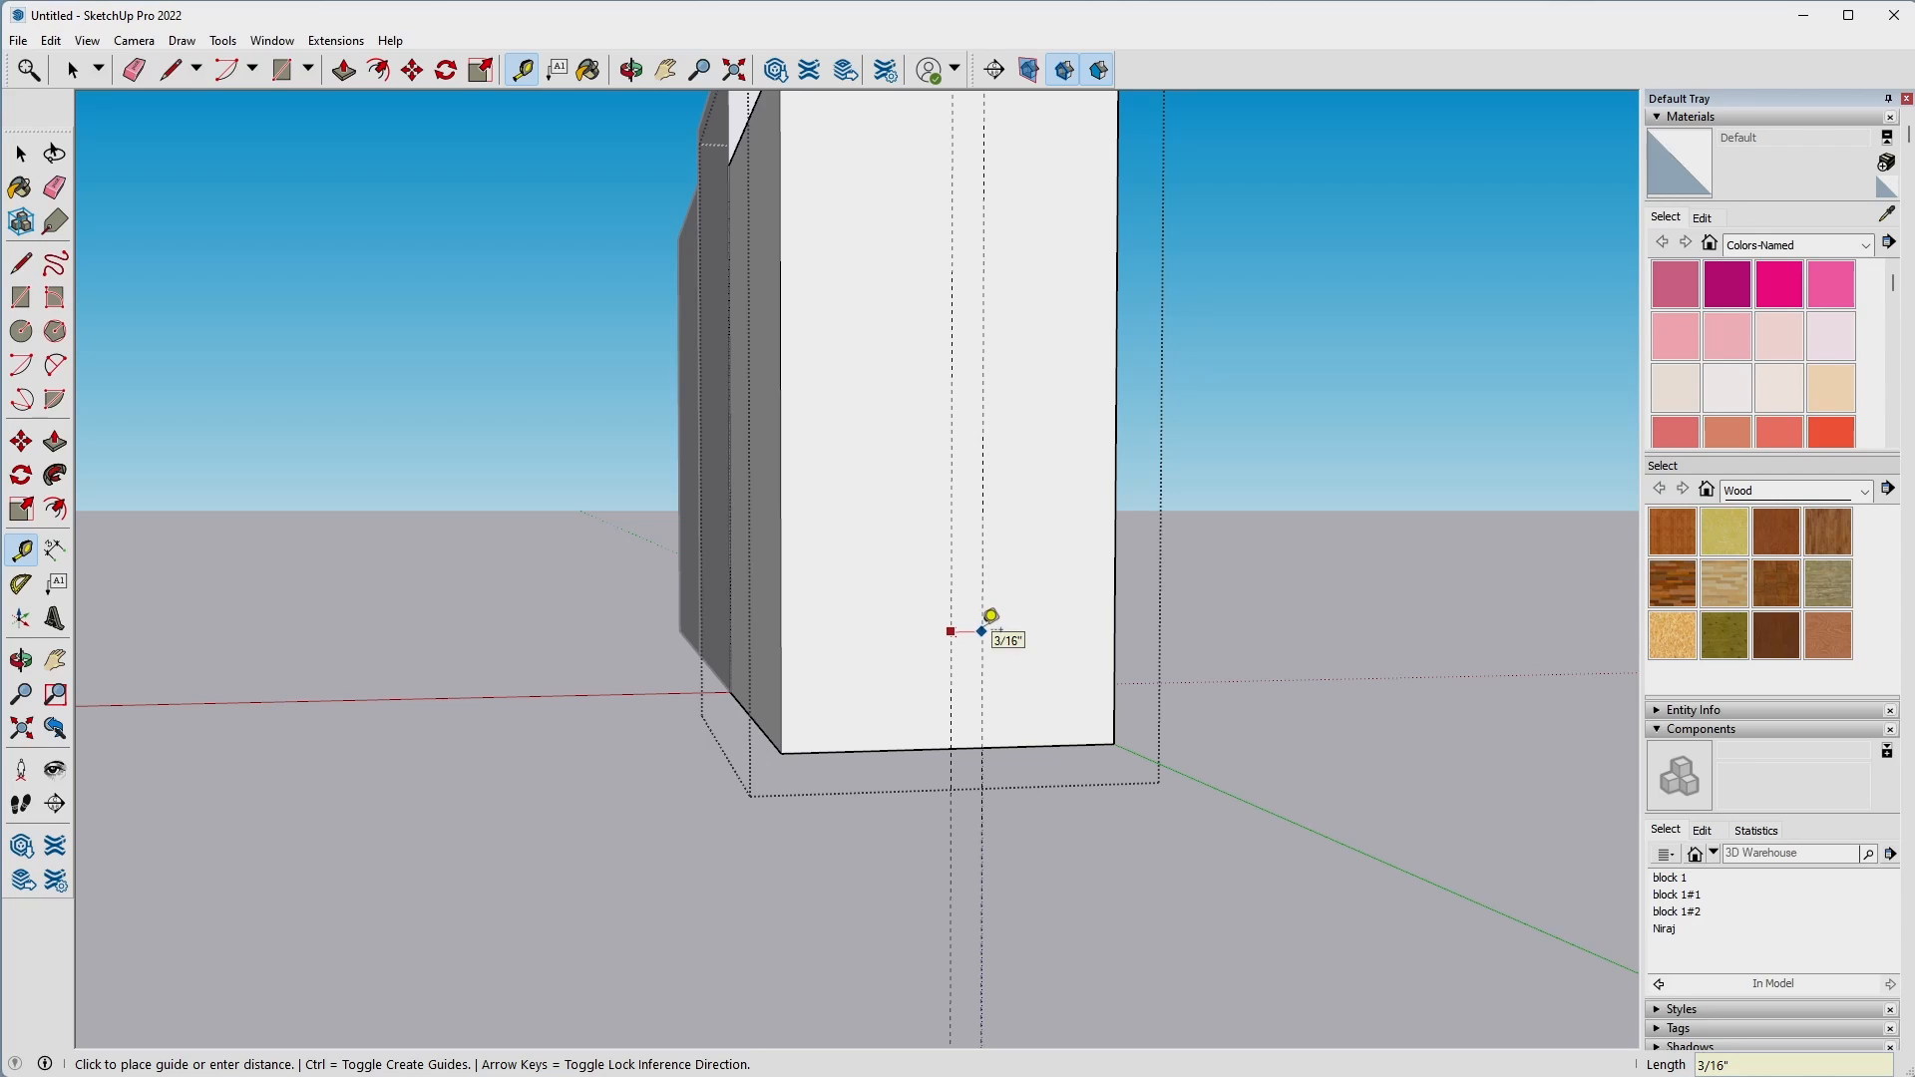
text(.25)
key(Return)
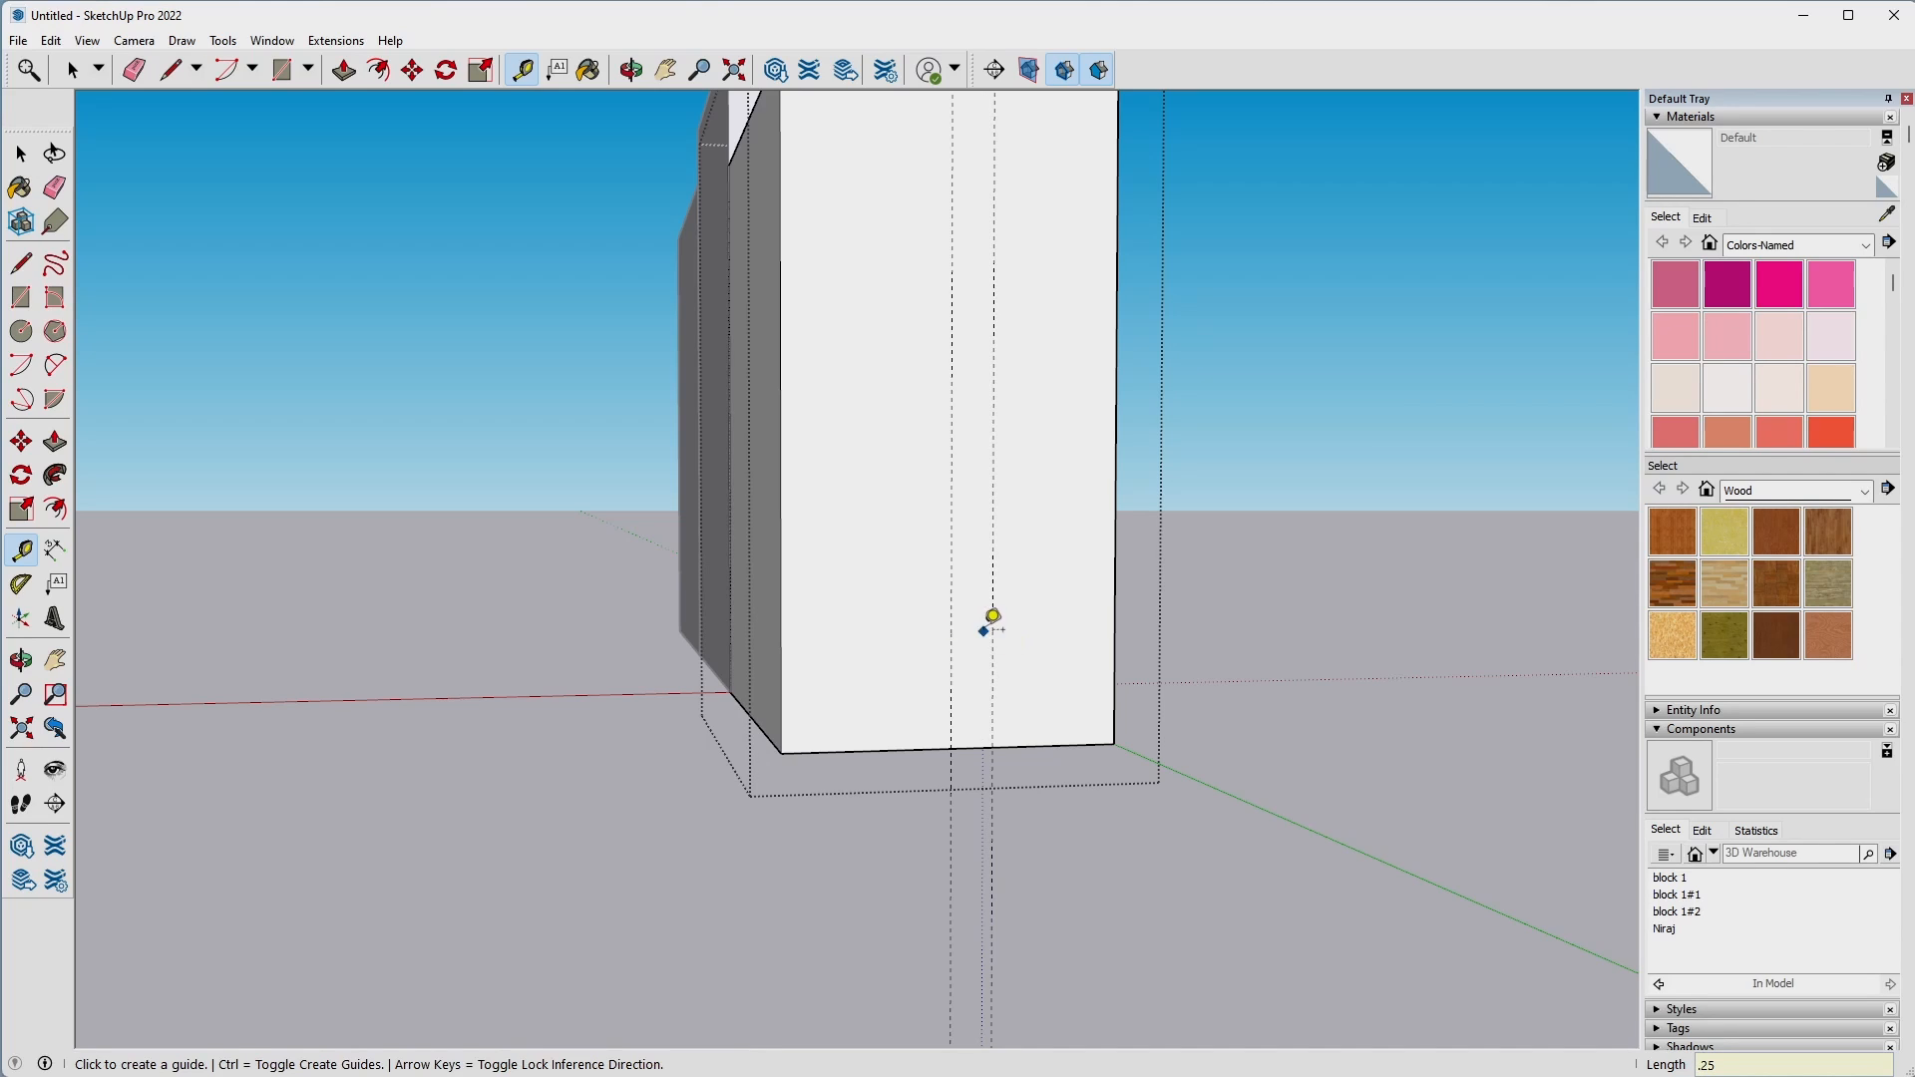
click(952, 638)
text(.2)
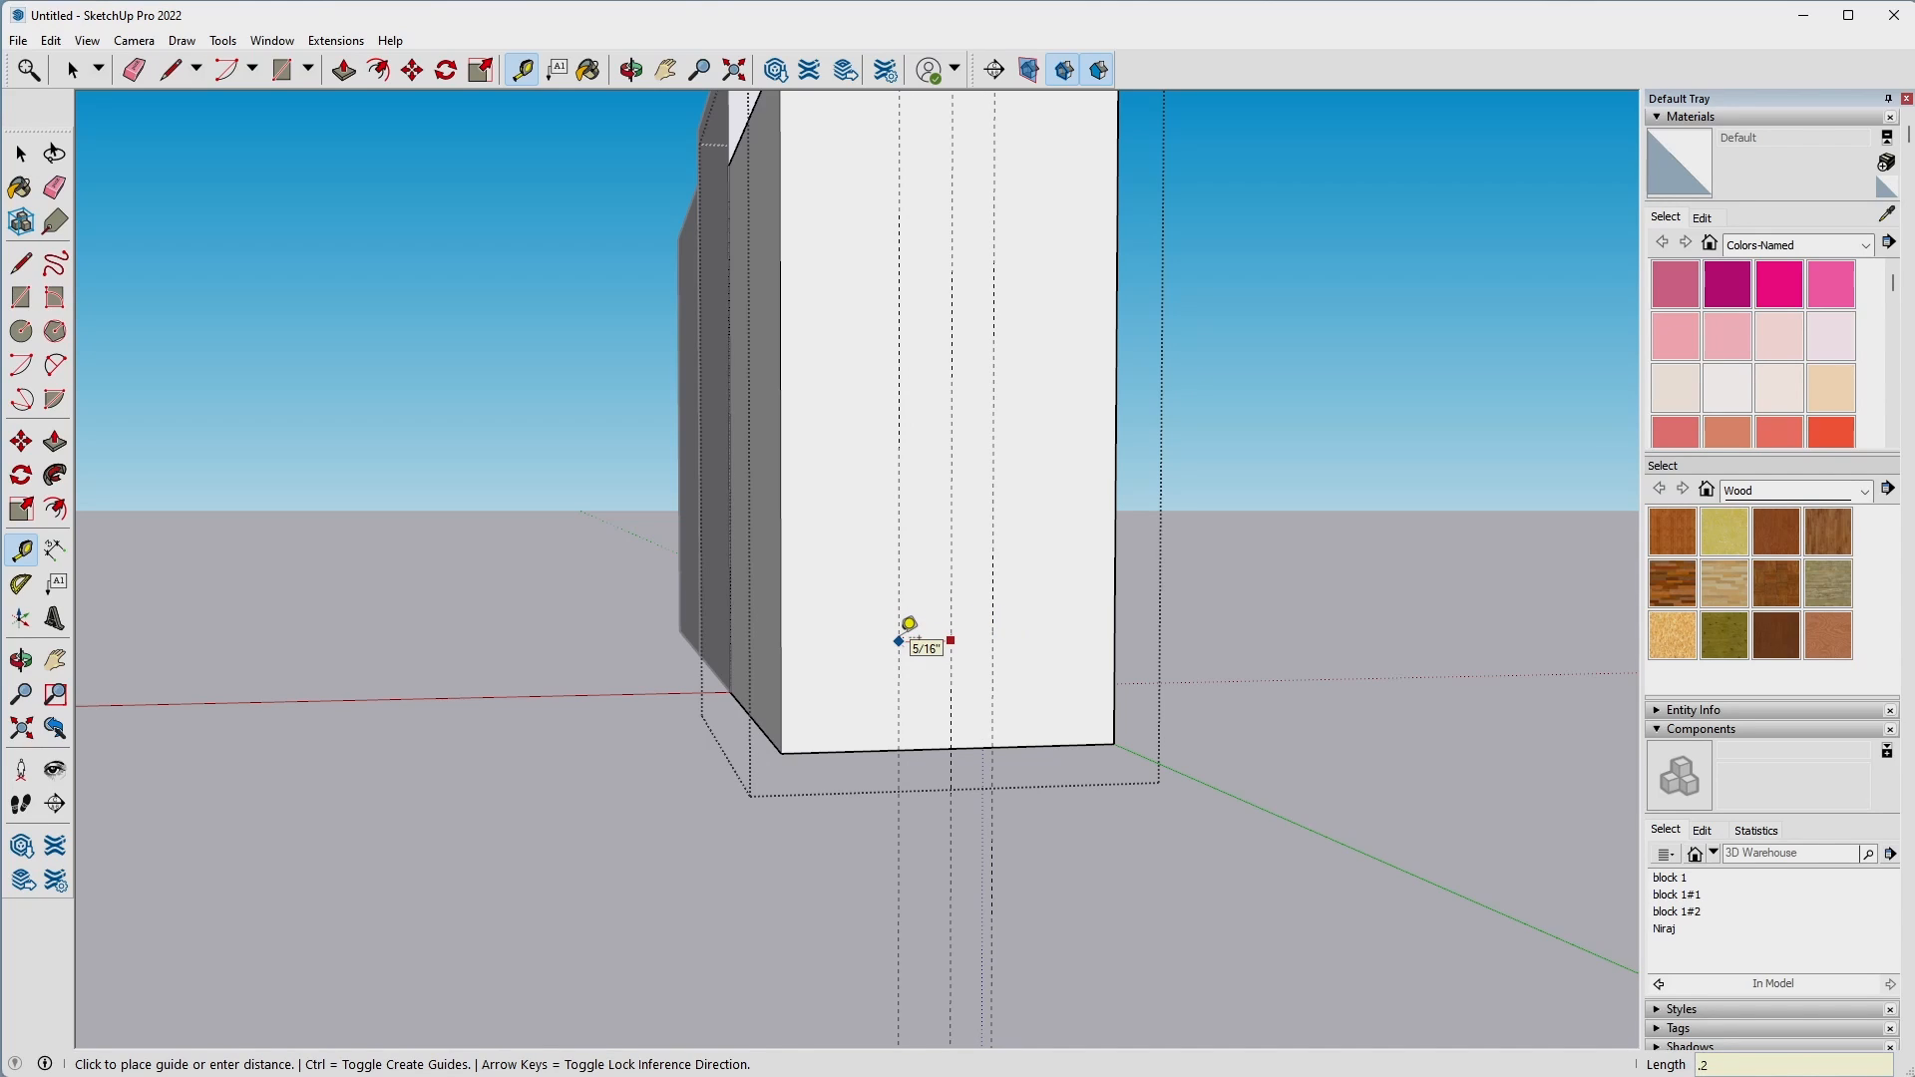
text(5)
key(Return)
Draw a 0.5" by 2" rectangle between the outer guides, rising from the bottom edge of the farthest block's end face.
key(space)
key(r)
click(910, 749)
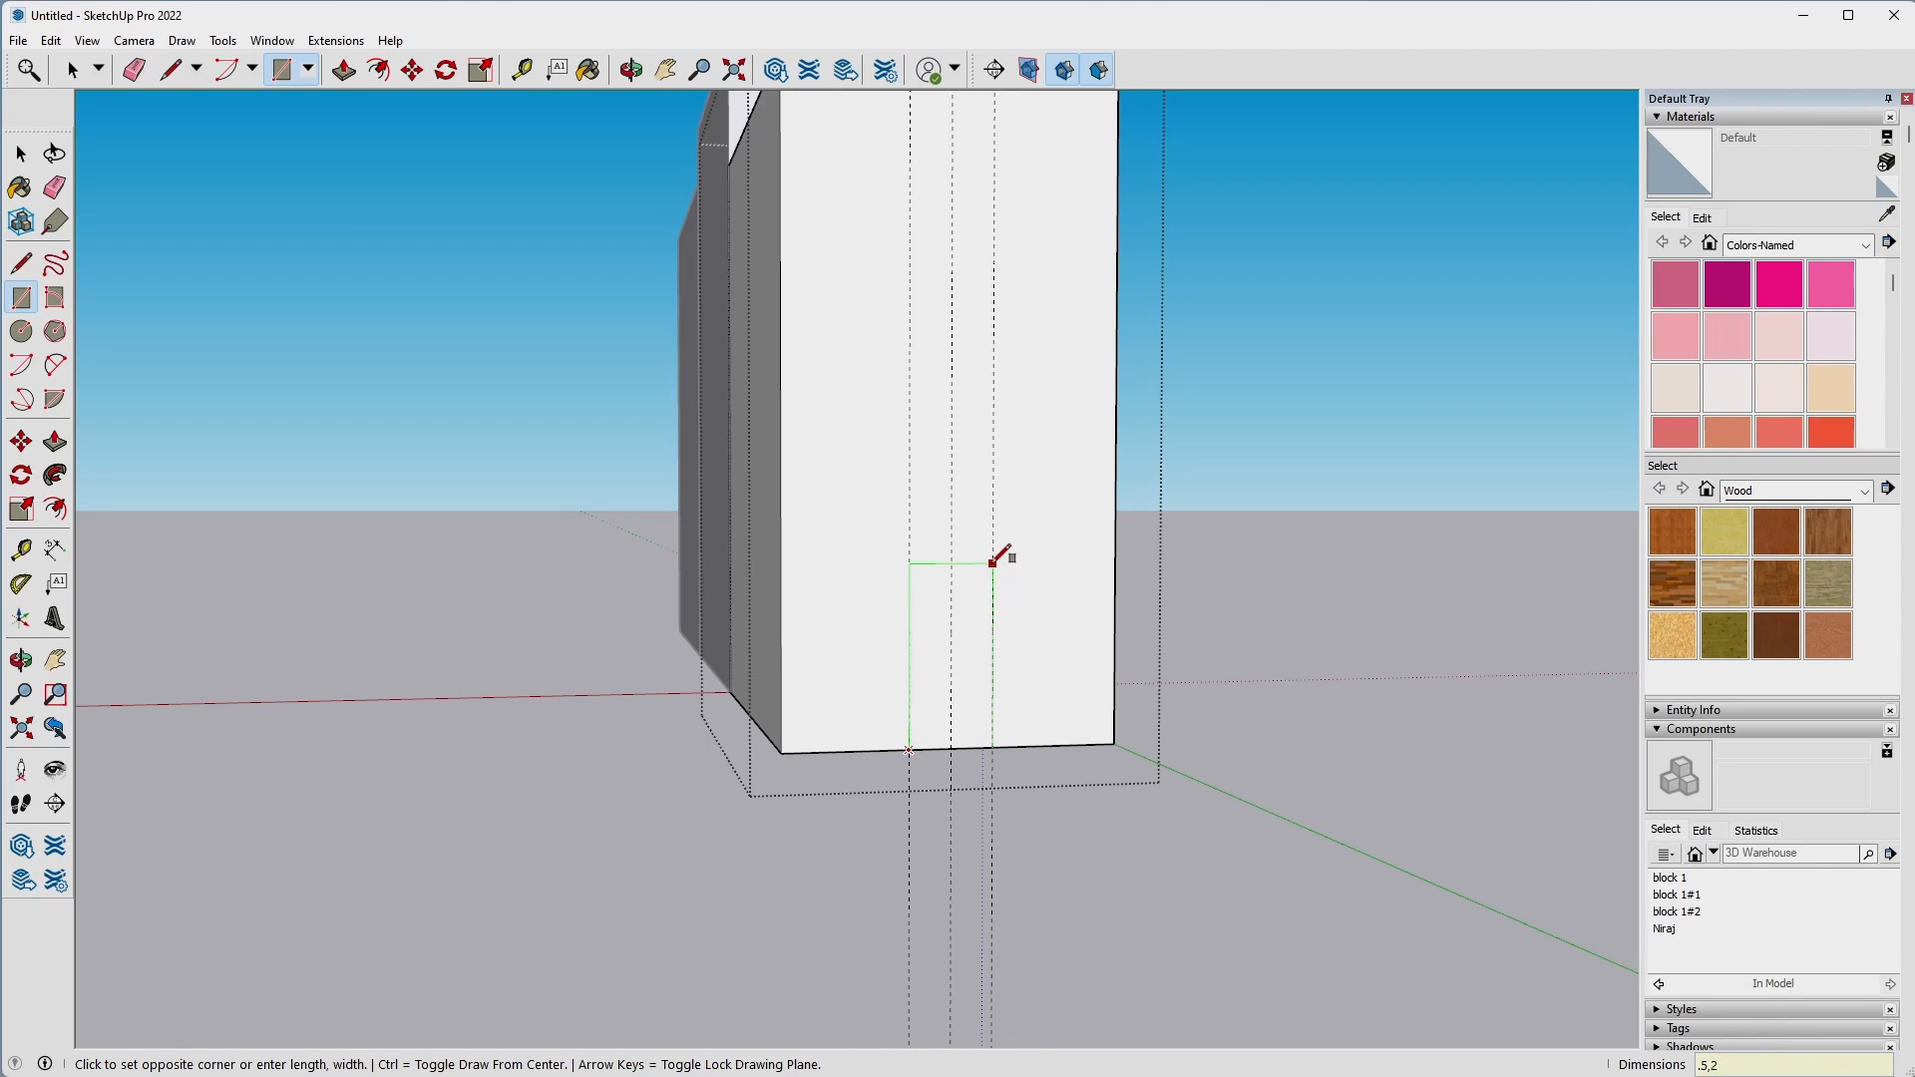
key(Return)
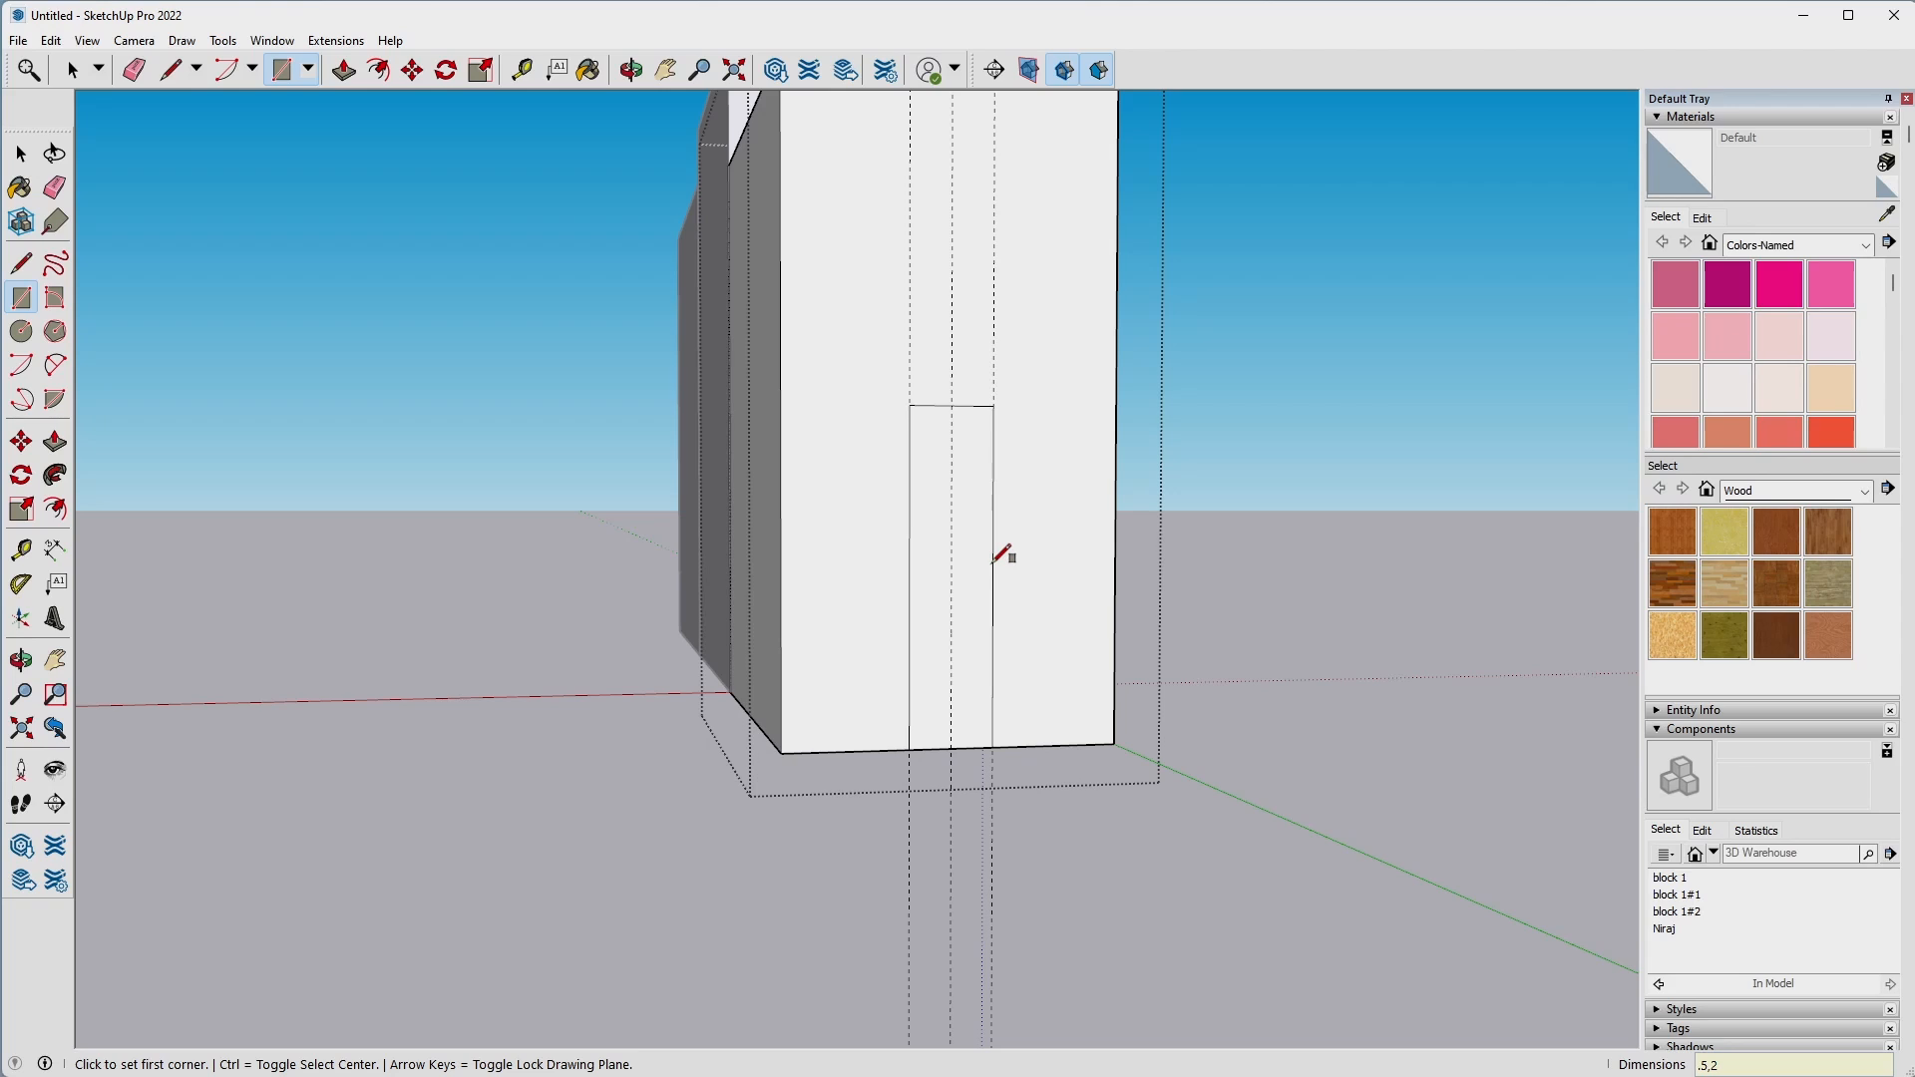
Push/Pull the rectangle 1.5" into the farthest block to form a slot and delete the three guide lines.
key(p)
click(960, 597)
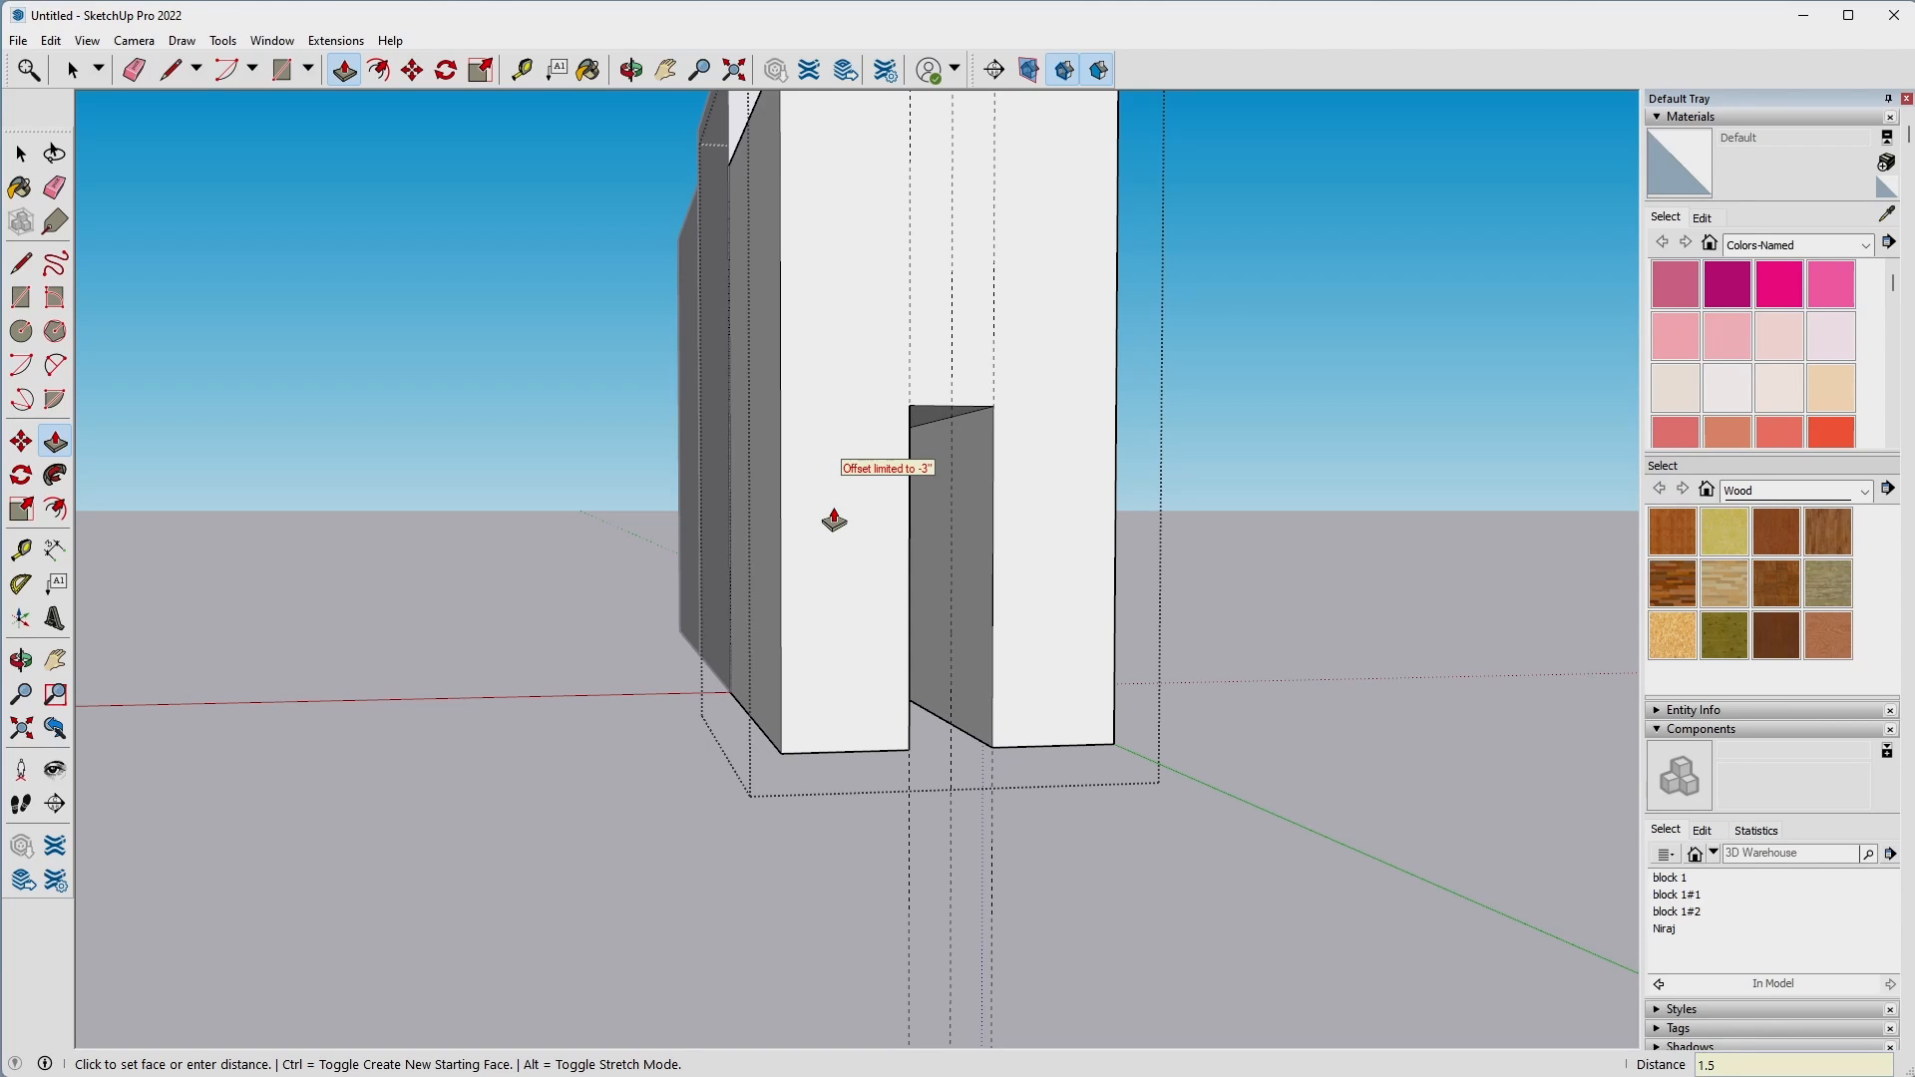
key(Return)
key(space)
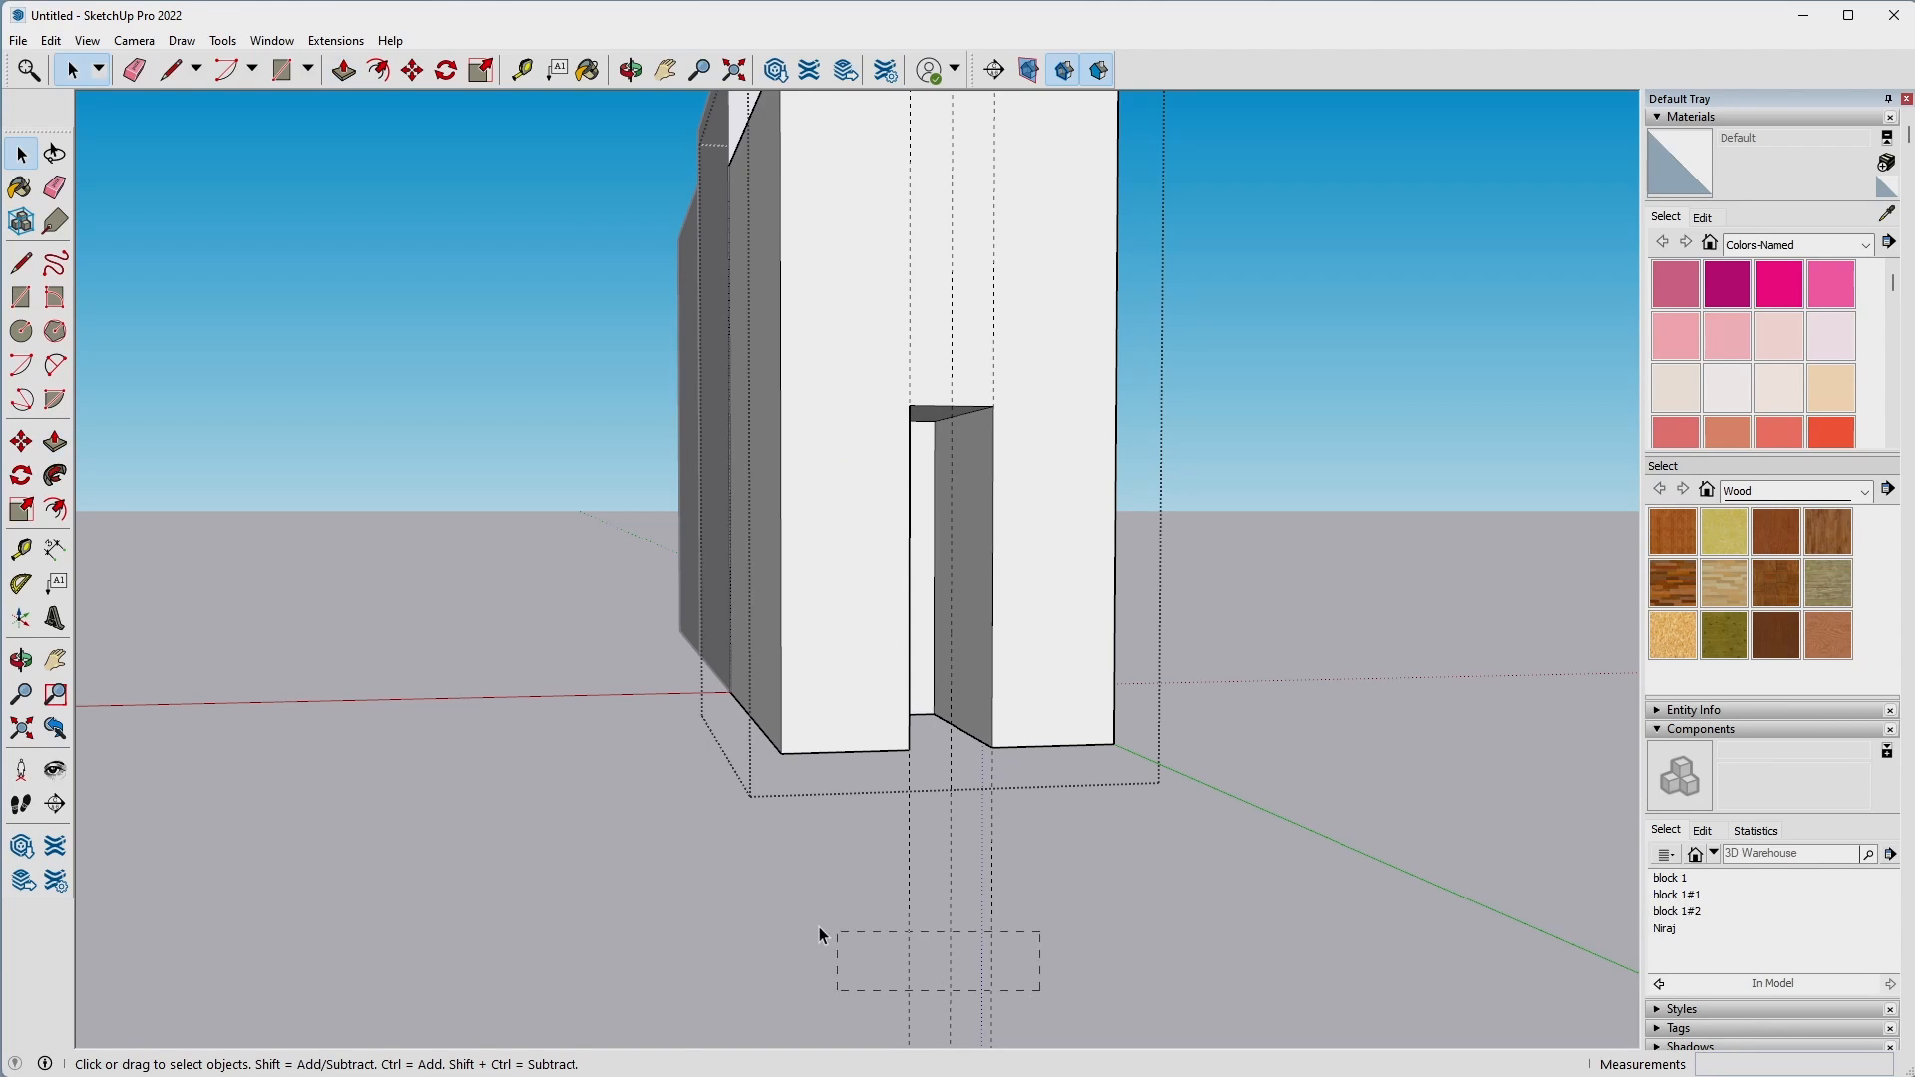
mouse_move(806, 909)
middle_down()
mouse_move(560, 775)
mouse_move(821, 445)
mouse_move(869, 890)
mouse_move(1115, 496)
mouse_move(1346, 509)
middle_up()
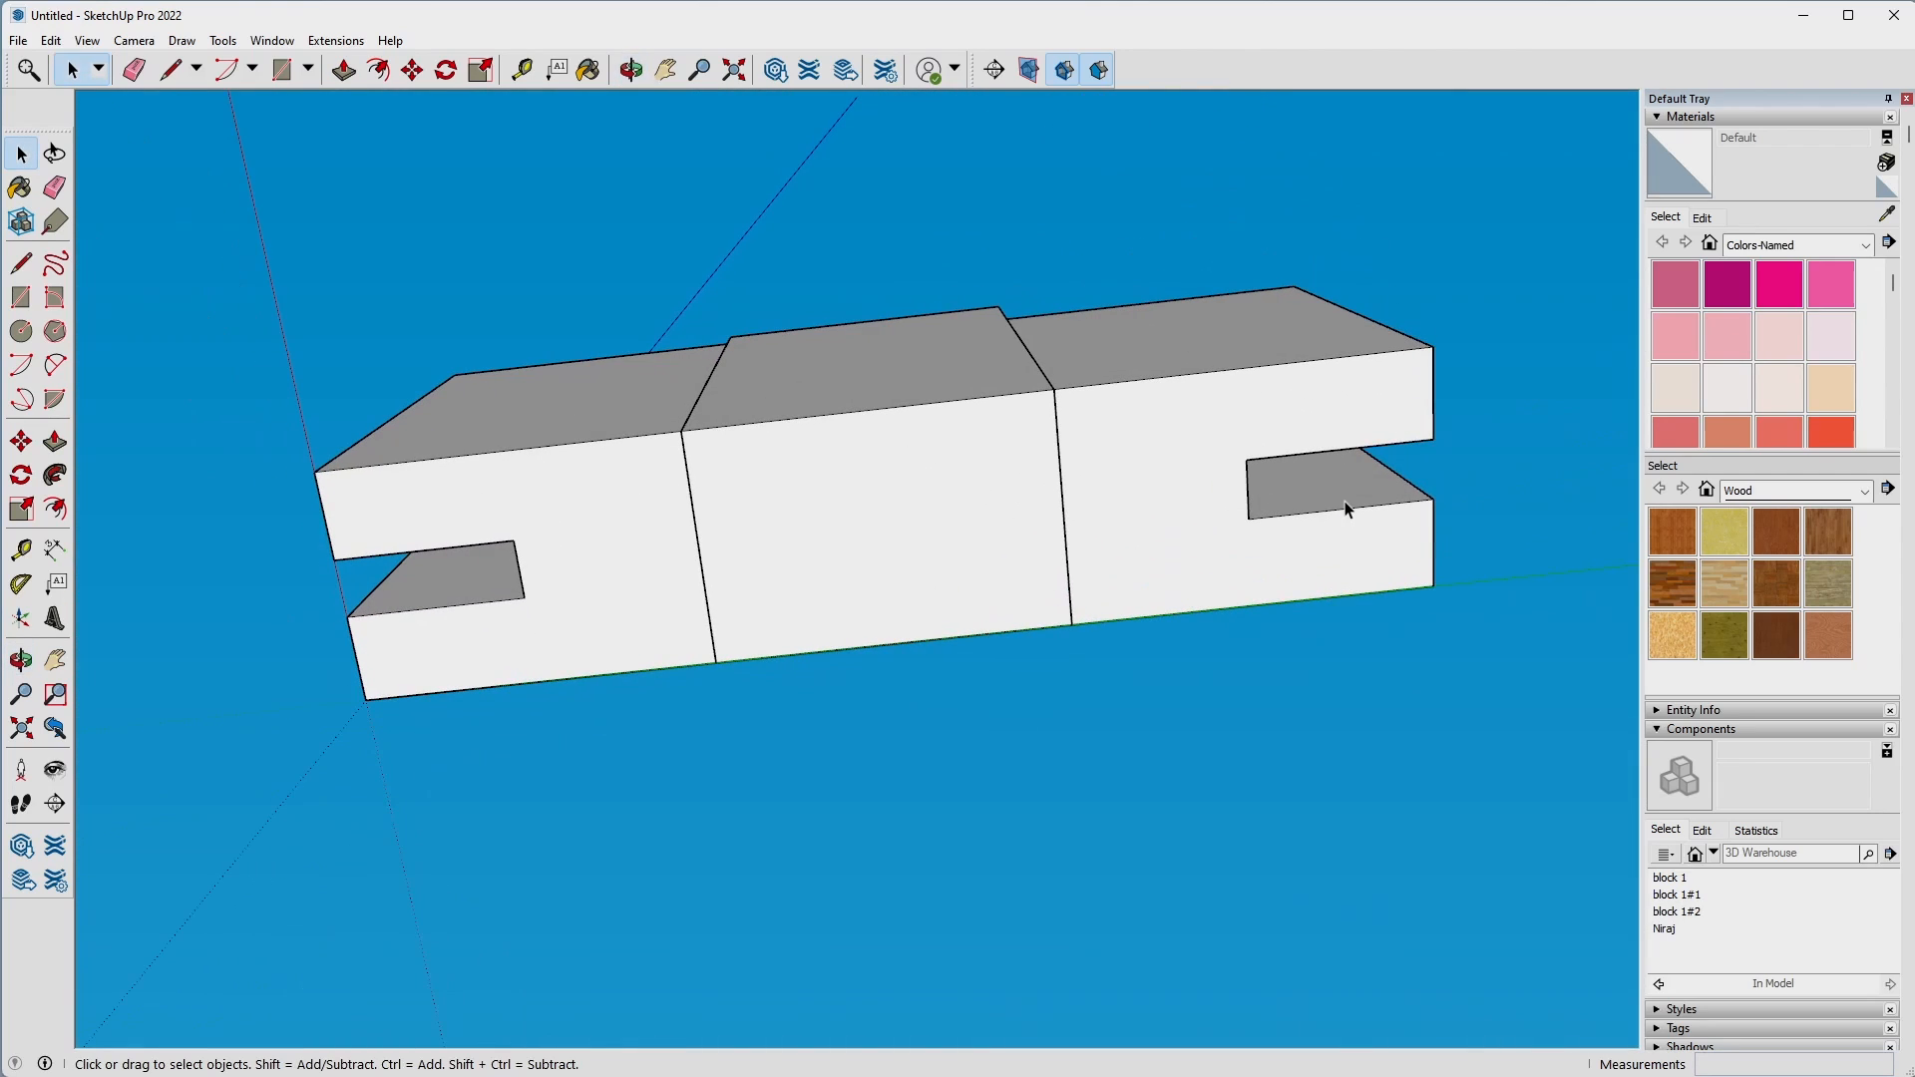
Paint all three blocks with the Wood Veneer 01 material.
mouse_move(824, 262)
middle_down()
mouse_move(834, 619)
mouse_move(1287, 359)
mouse_move(1158, 389)
mouse_move(1041, 746)
mouse_move(1244, 266)
mouse_move(1120, 309)
mouse_move(1509, 564)
middle_up()
click(1783, 647)
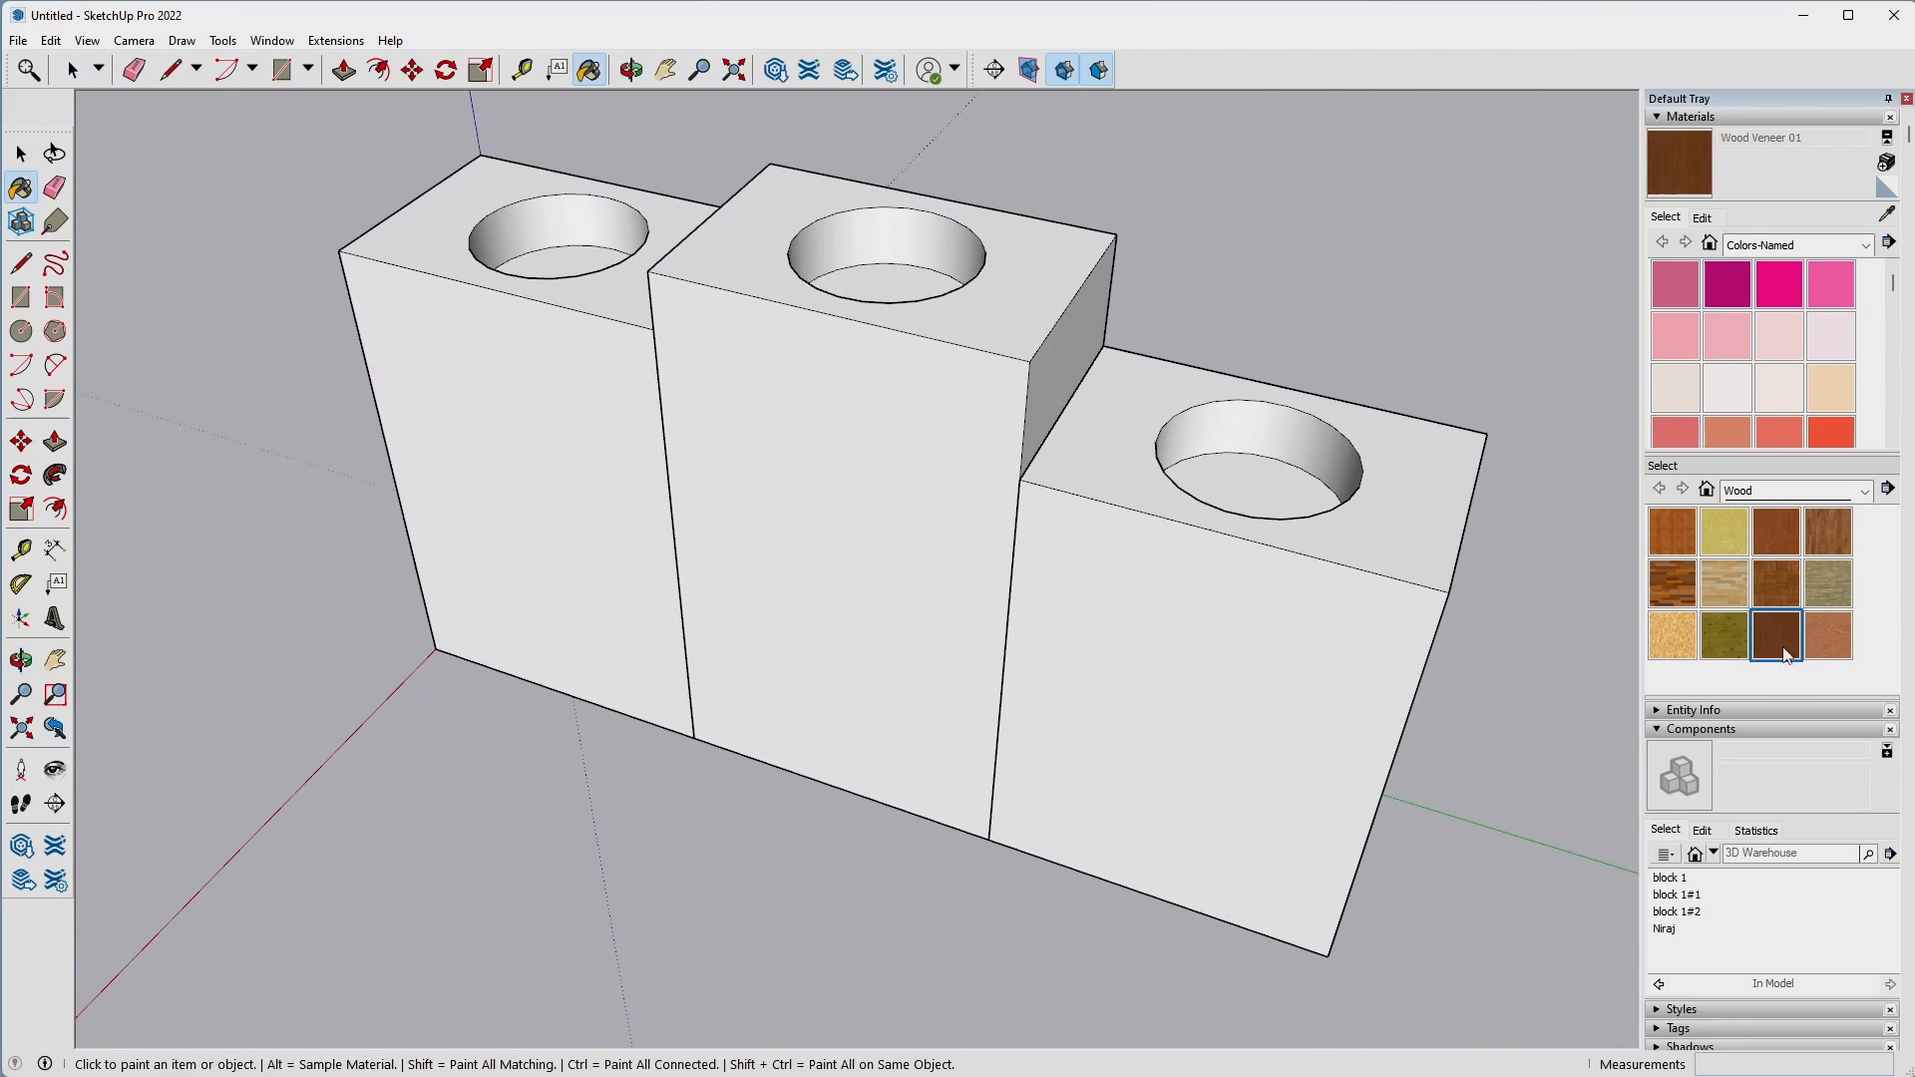
click(1113, 634)
click(860, 589)
click(483, 479)
key(space)
Open 3D Warehouse and search its models for "tea candle".
middle_drag(507, 812, 1411, 492)
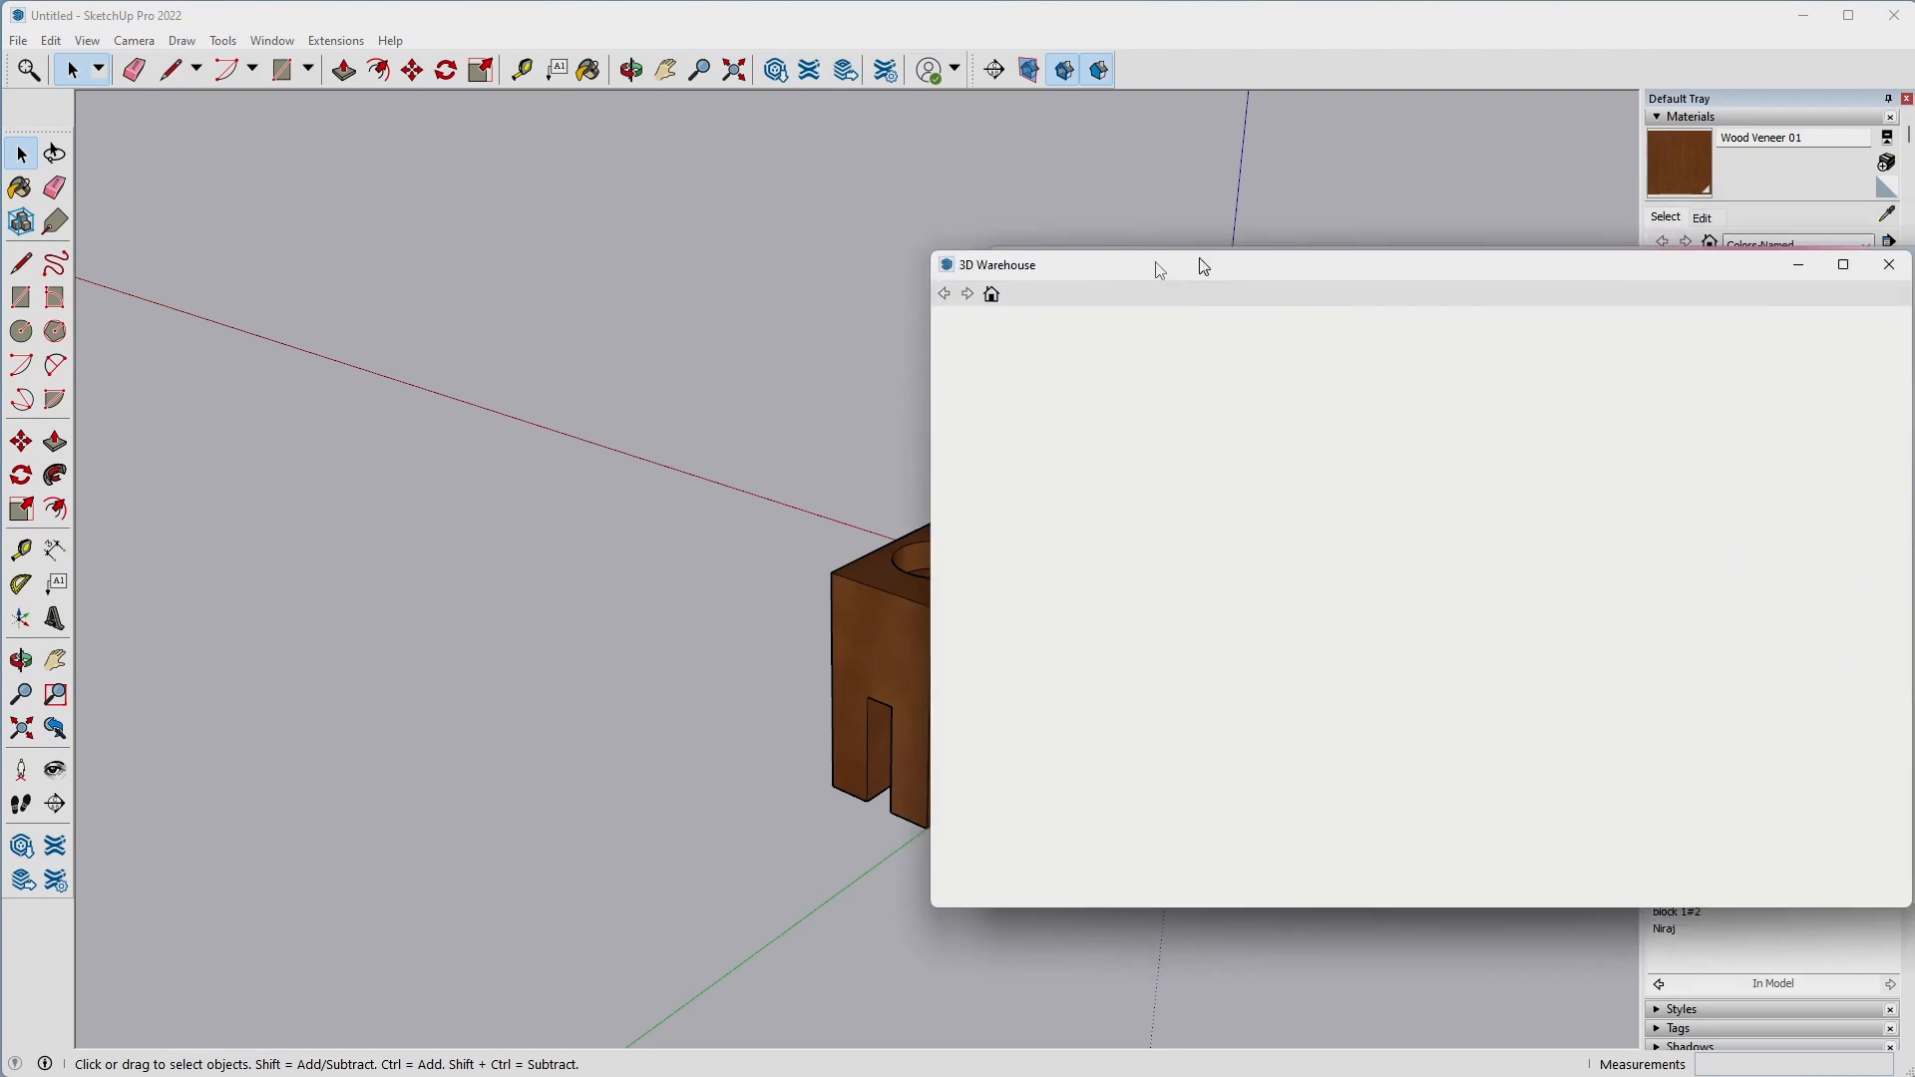
drag(1206, 265, 797, 274)
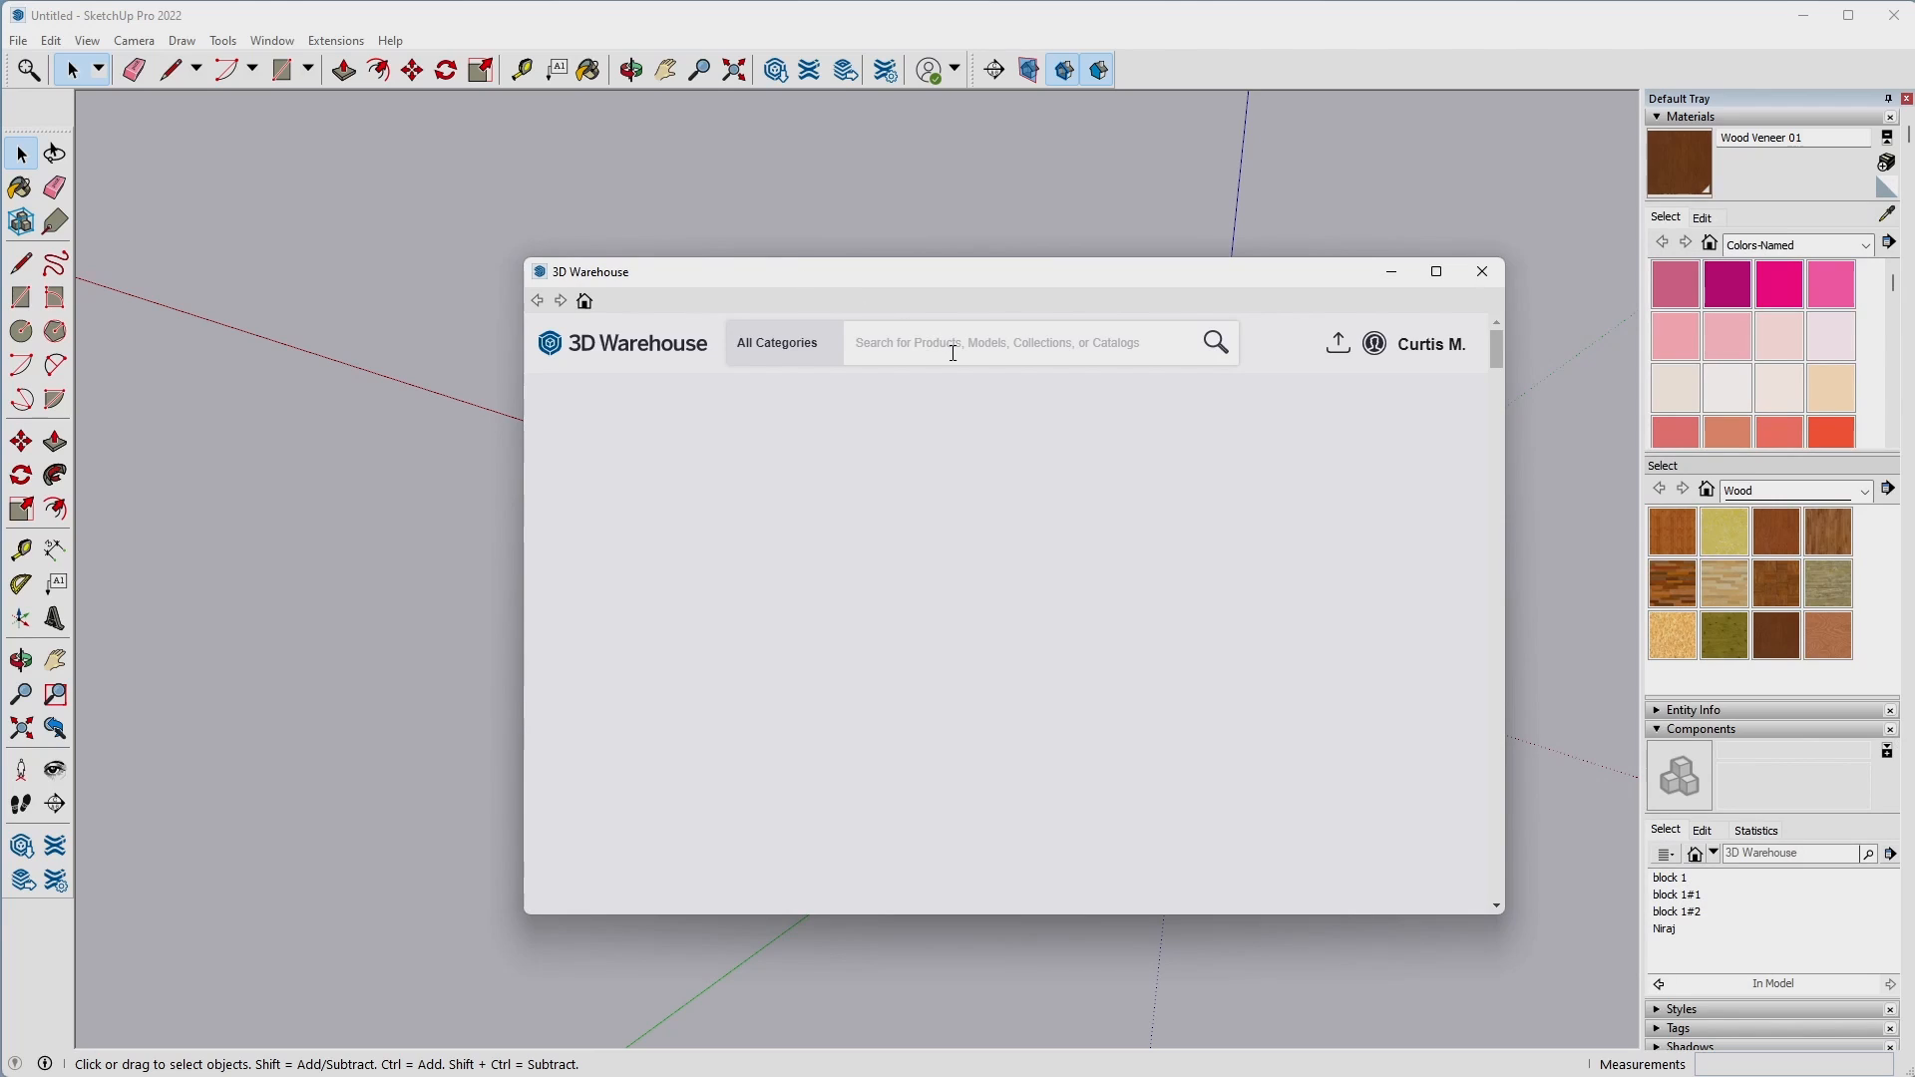
text(tea candle)
key(Return)
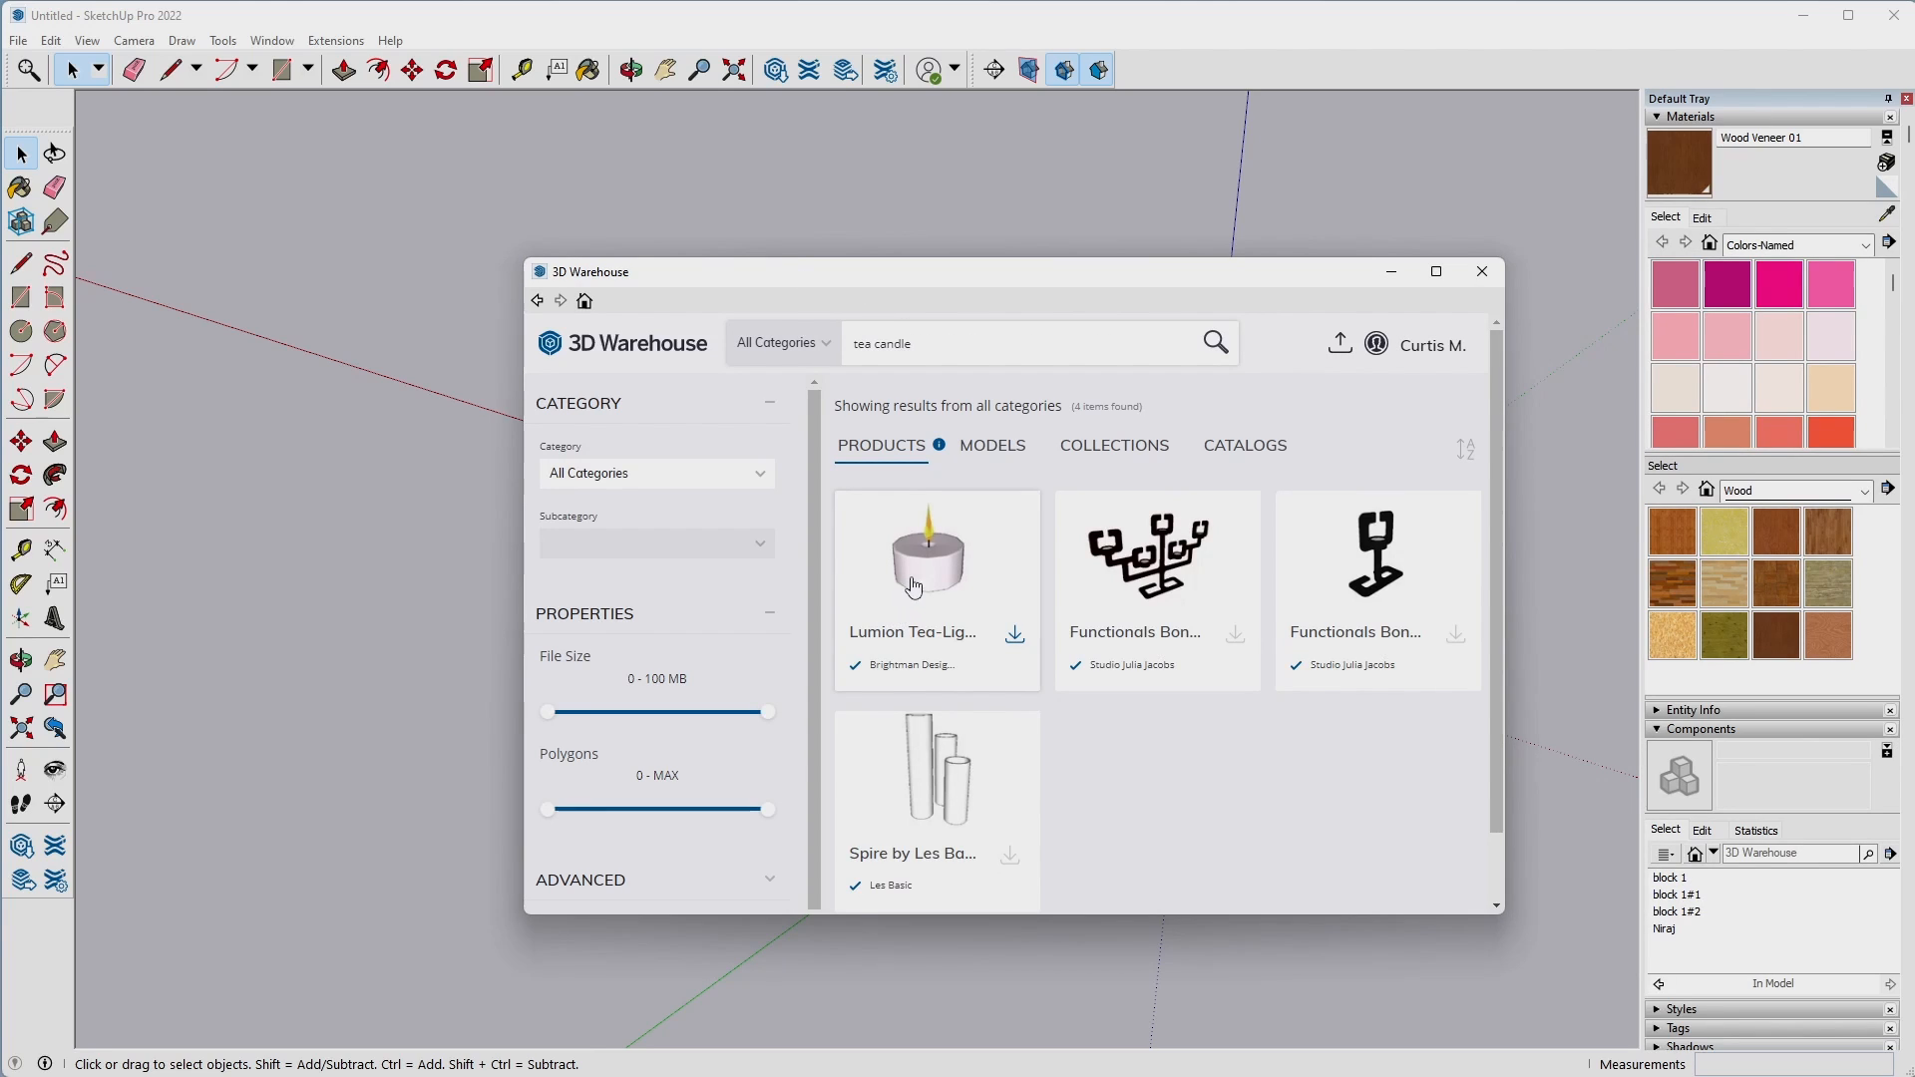
click(989, 448)
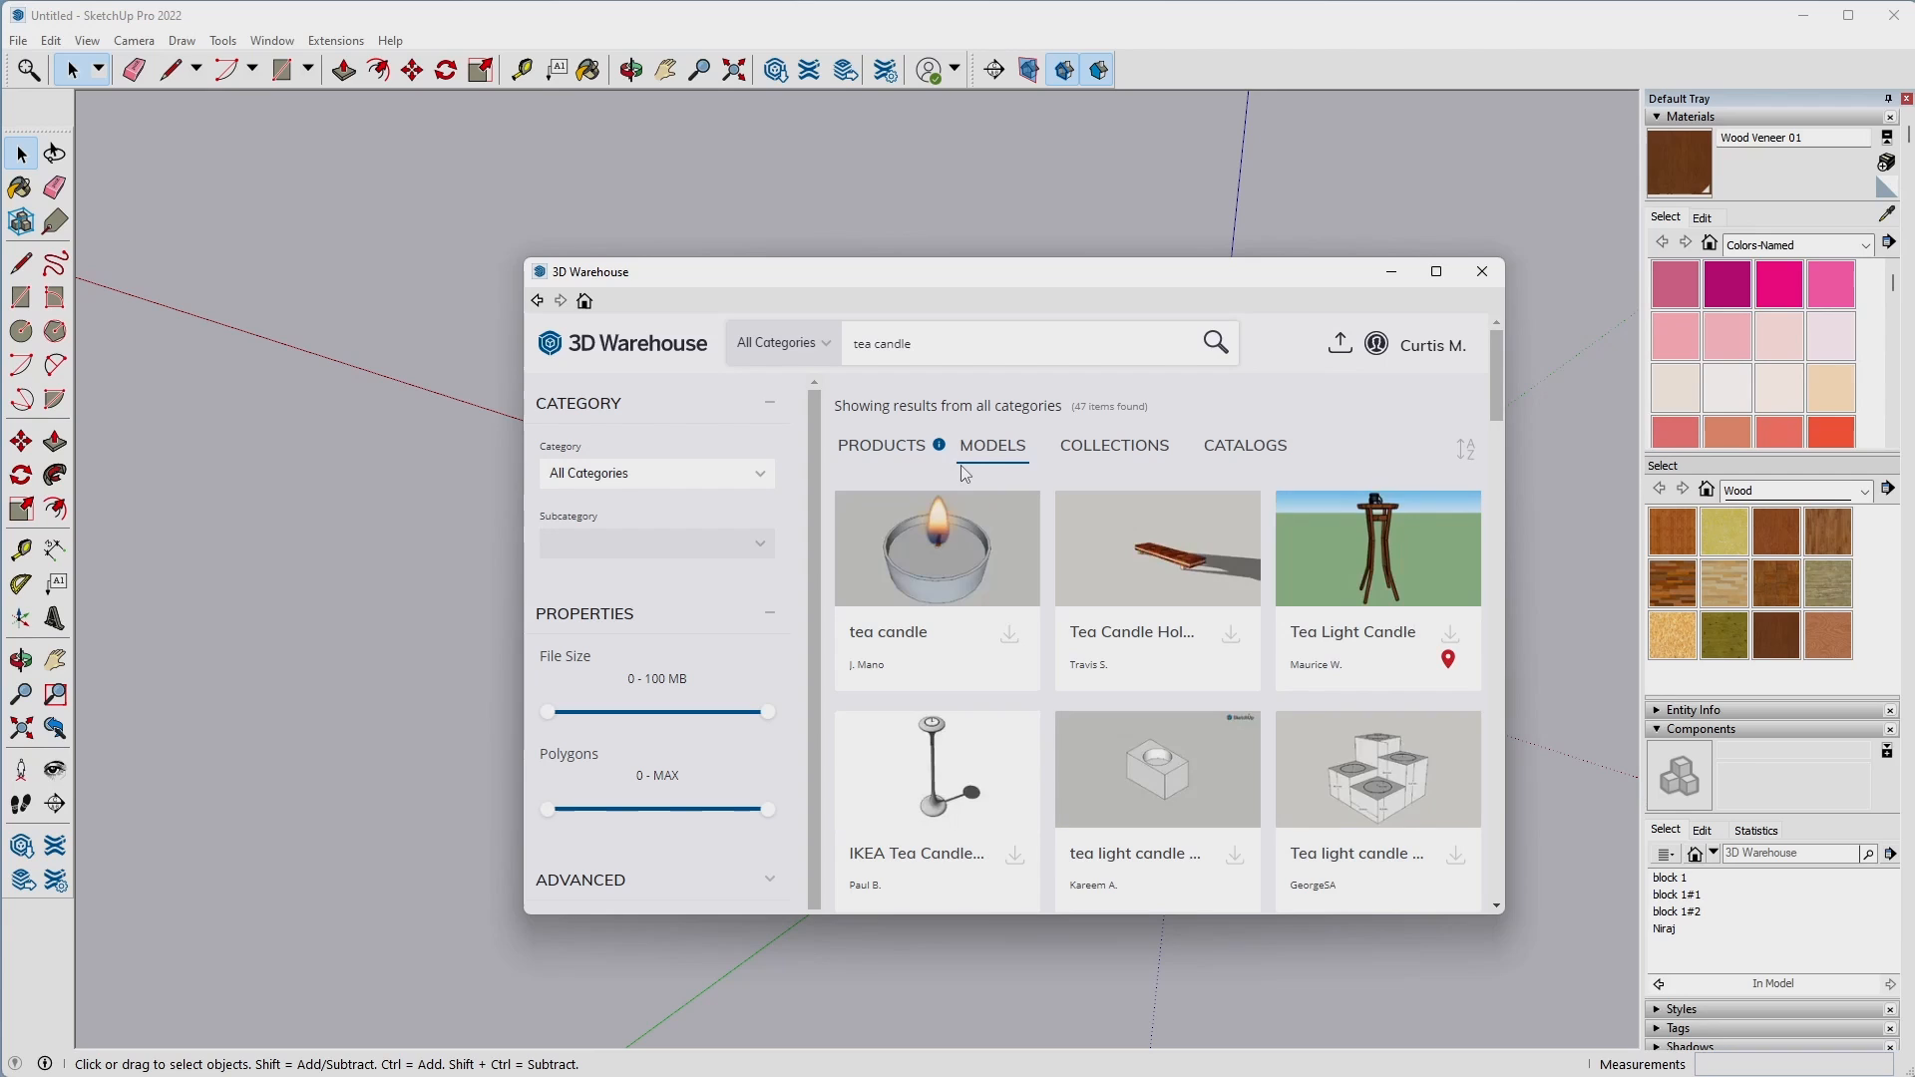
Load the round metallic model named "candle" directly into the scene and place it in the empty space away from the blocks.
scroll(1376, 647, down, 10)
scroll(1377, 647, up, 1)
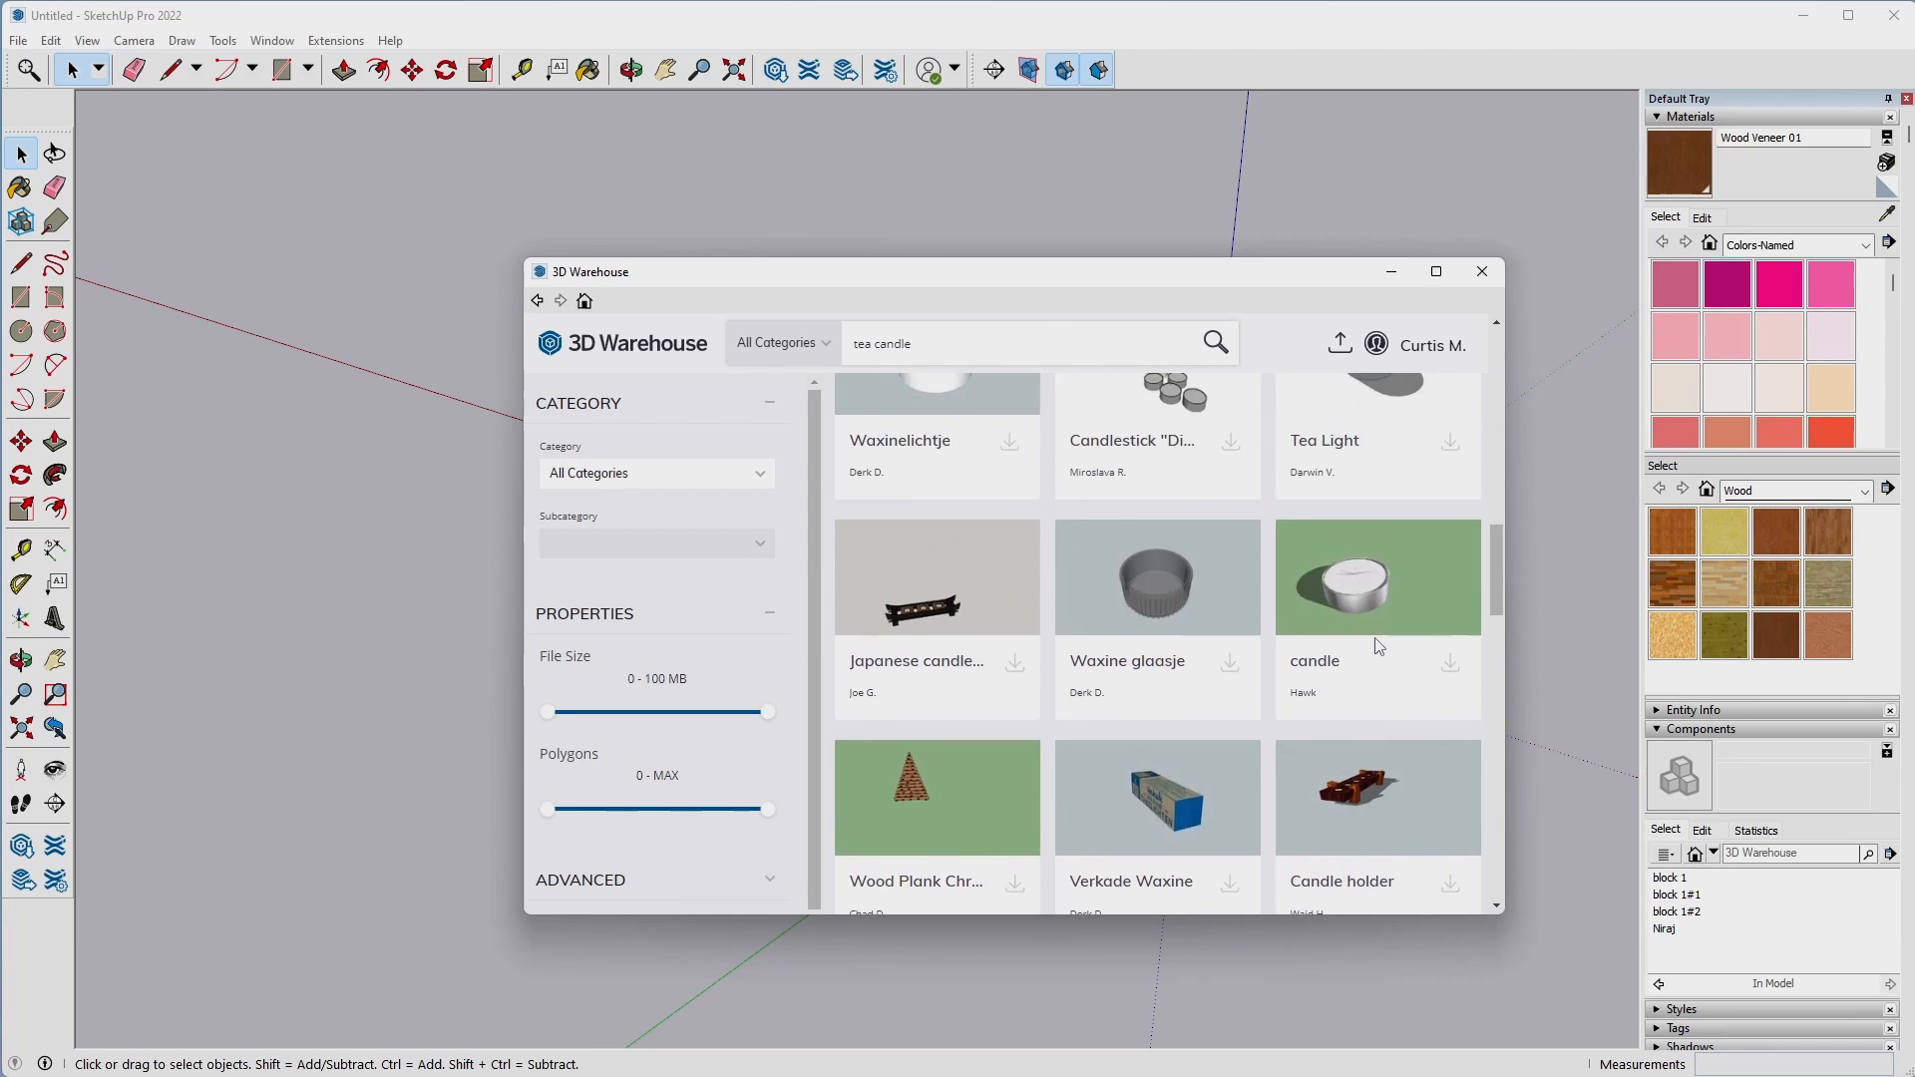
click(1451, 665)
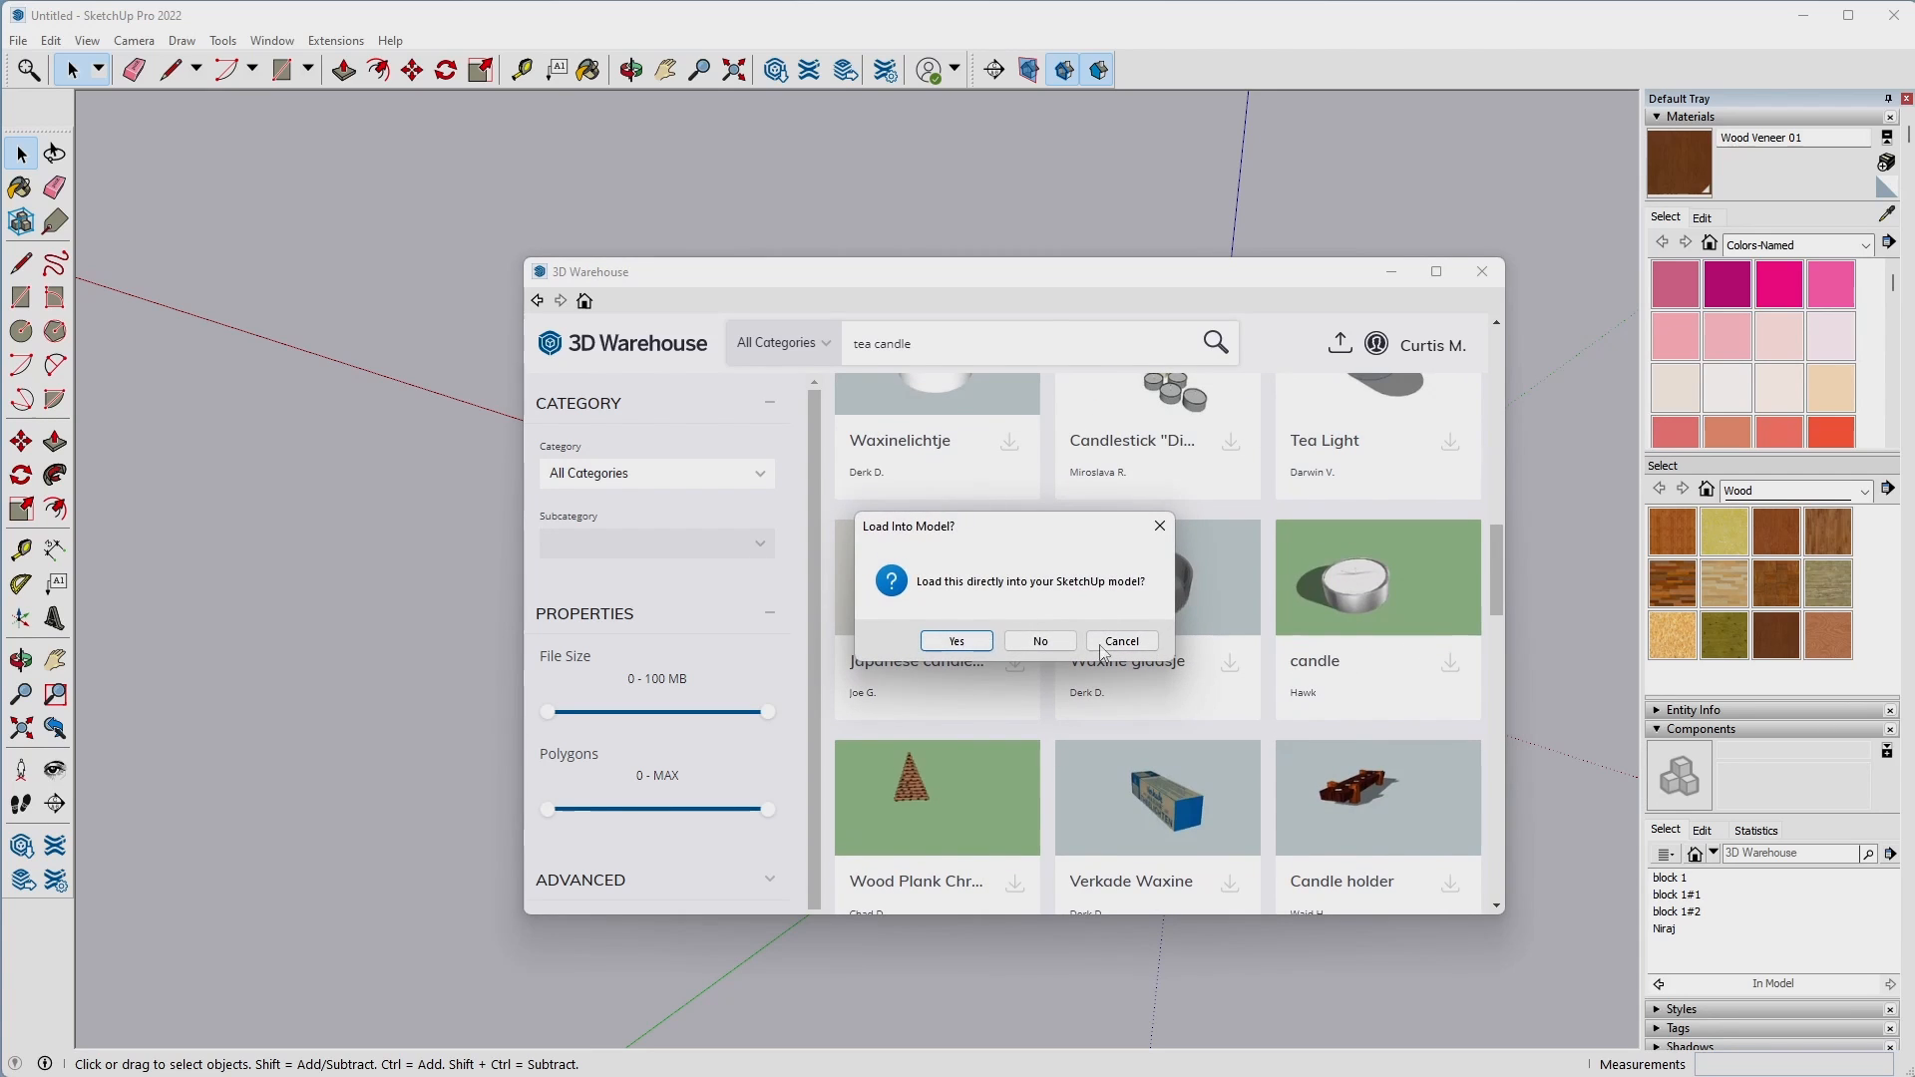
click(956, 643)
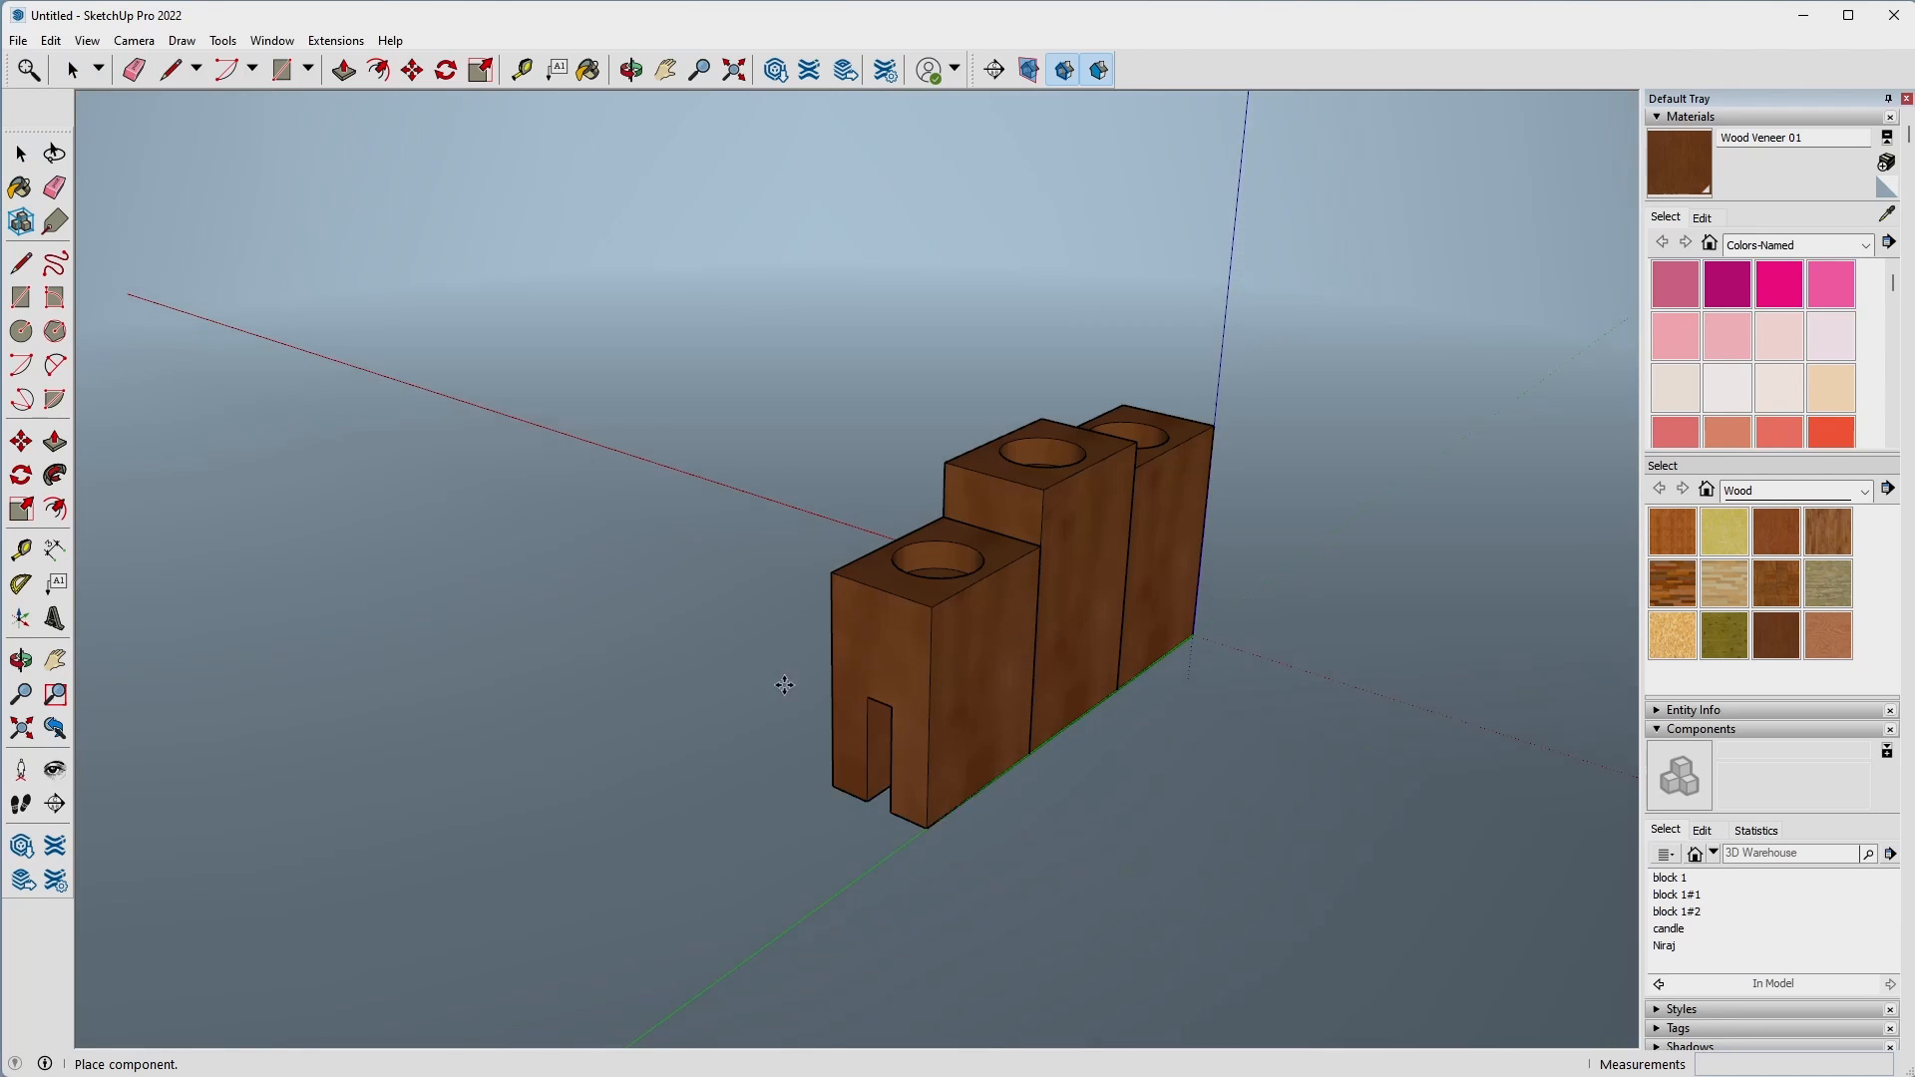
scroll(627, 428, down, 6)
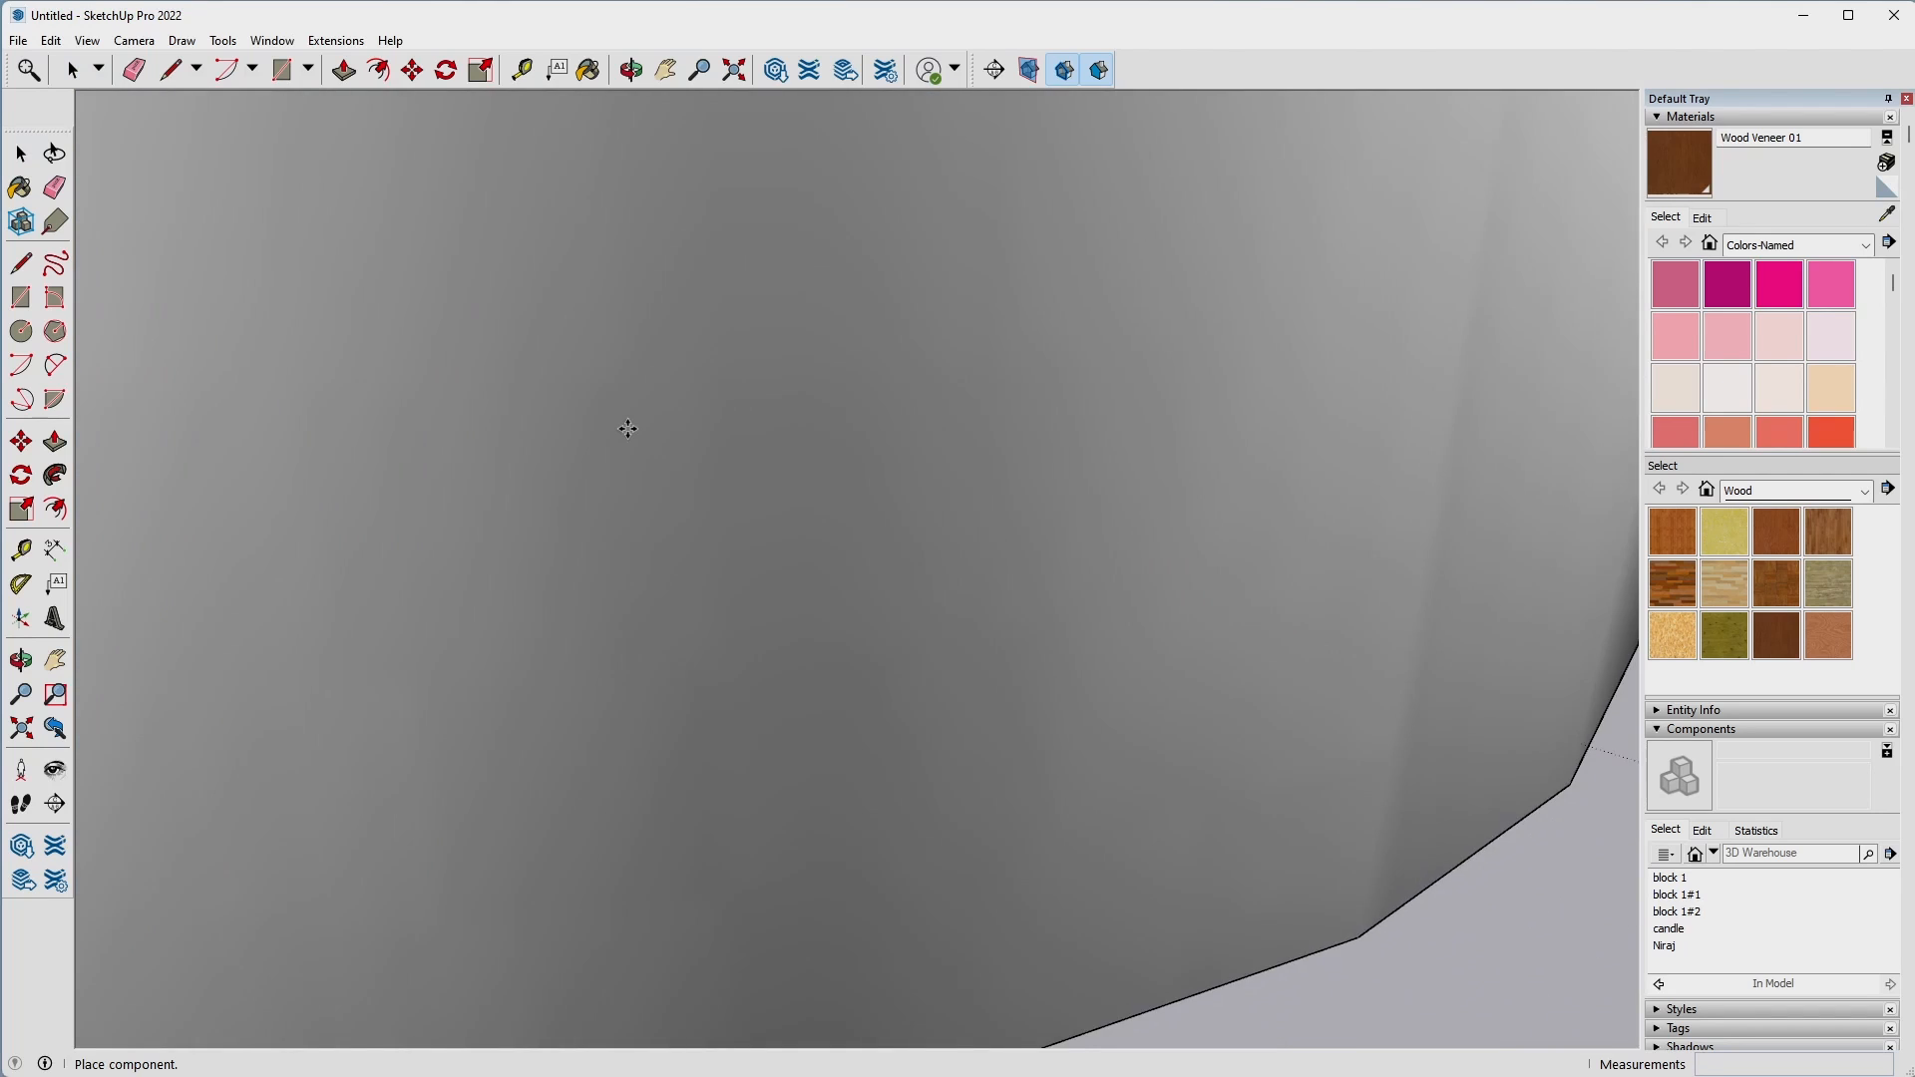
scroll(1116, 320, up, 1)
click(1116, 320)
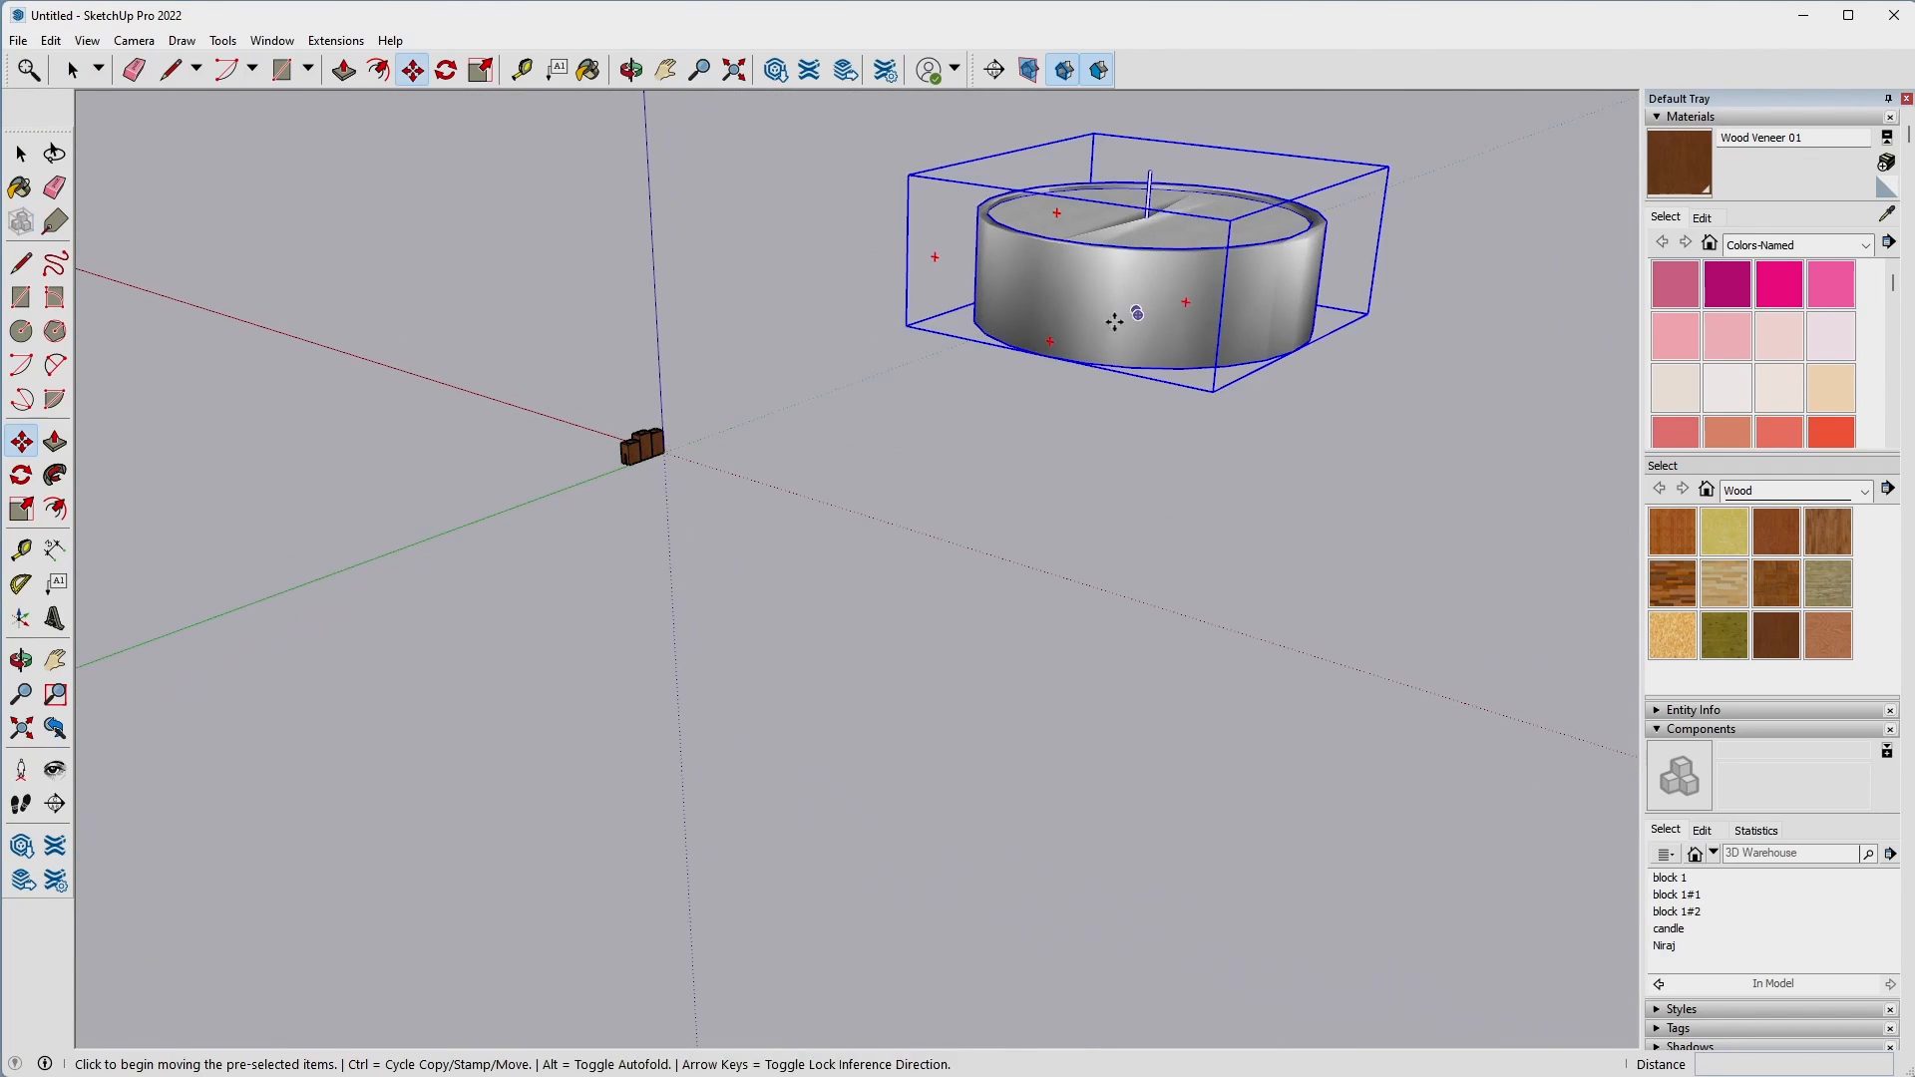
Scale the imported candle down uniformly by a factor of about 0.11.
click(818, 446)
middle_drag(864, 449, 1175, 599)
click(1088, 657)
middle_drag(1218, 266, 1120, 757)
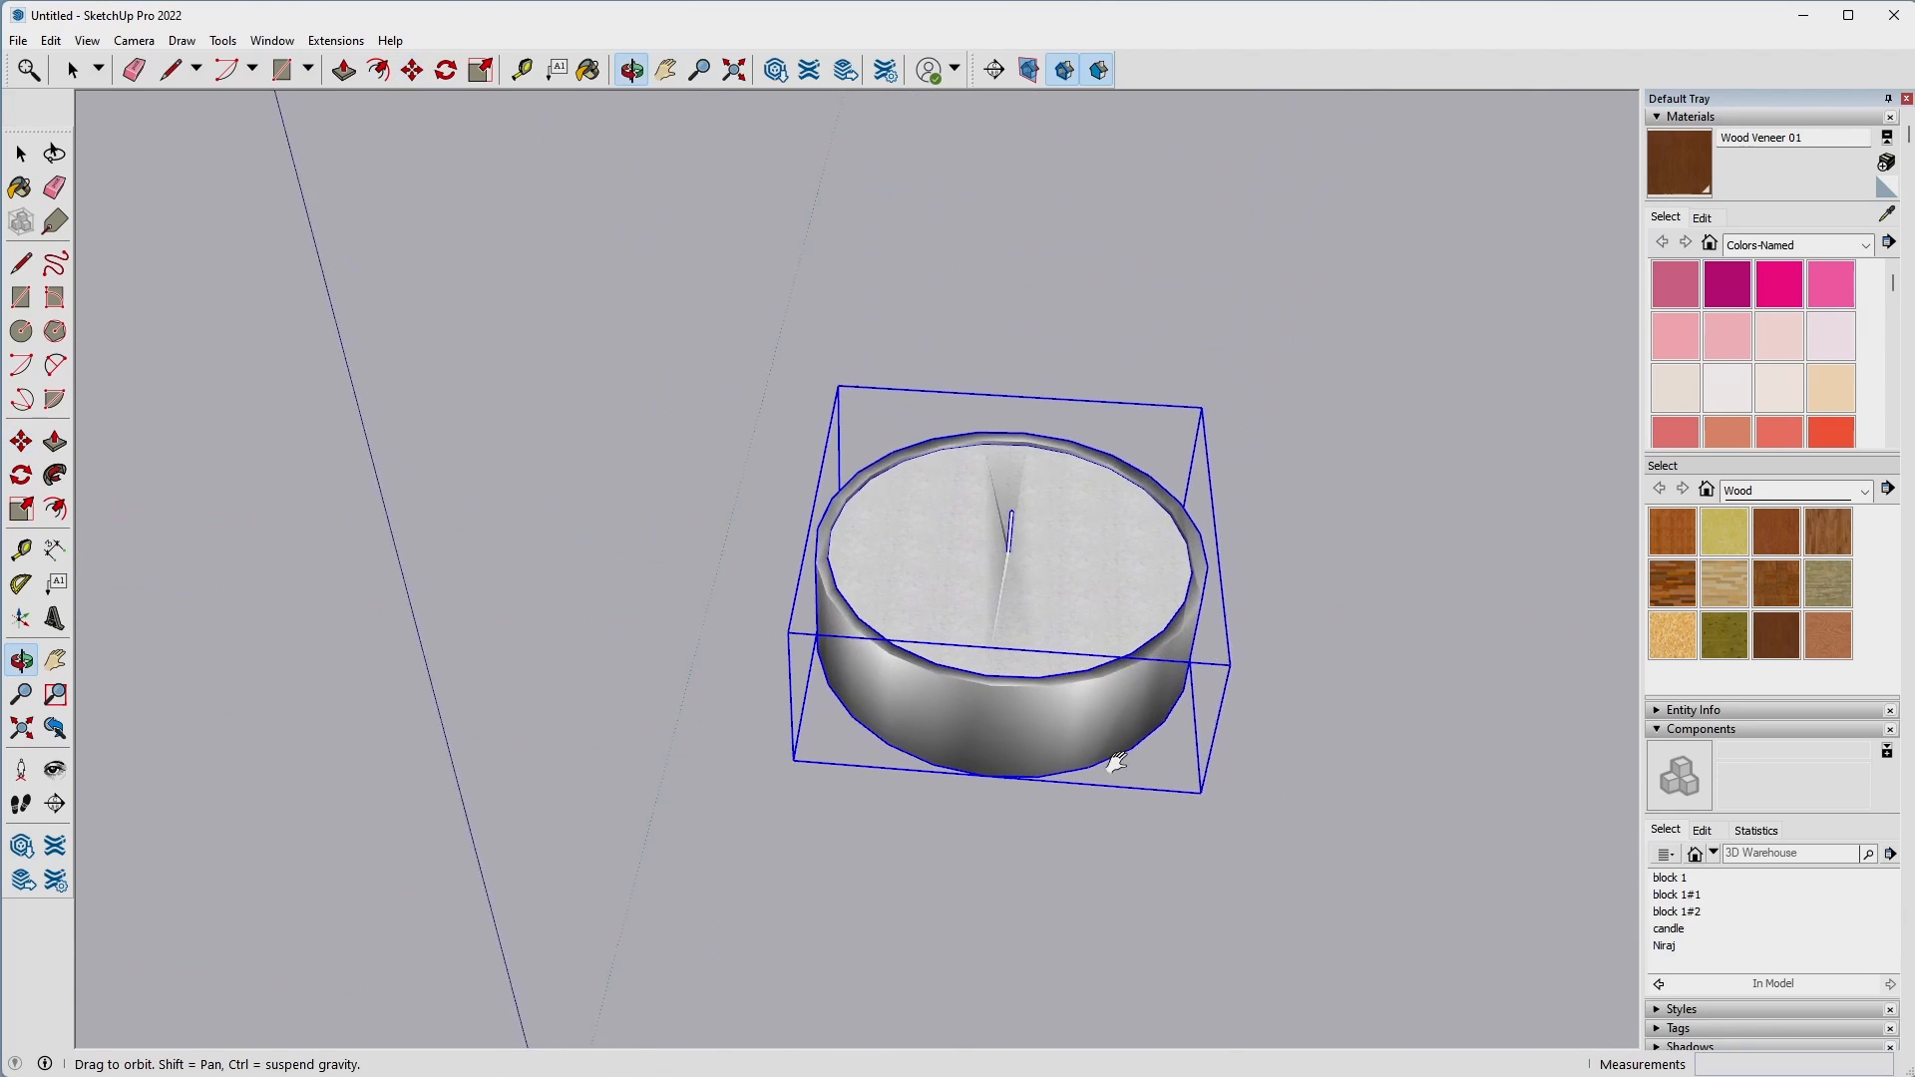
scroll(1120, 788, up, 4)
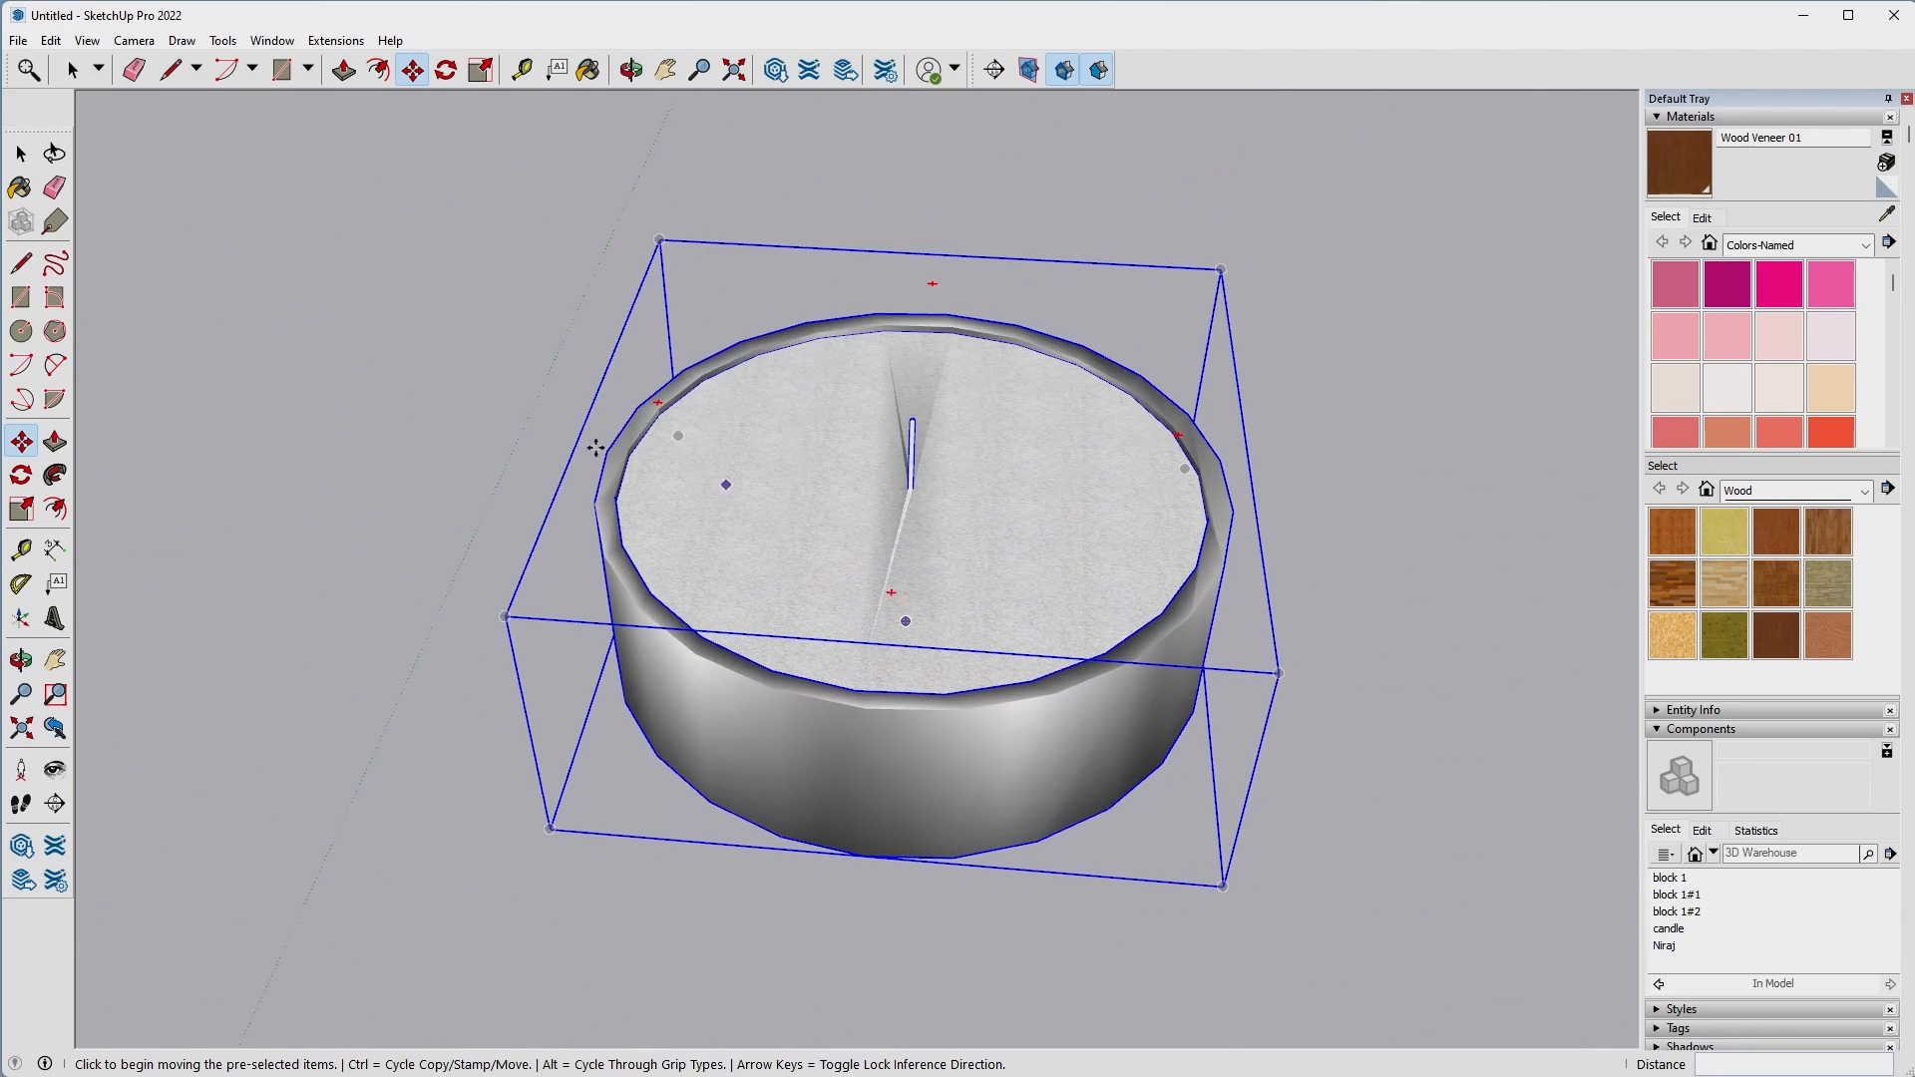
key(s)
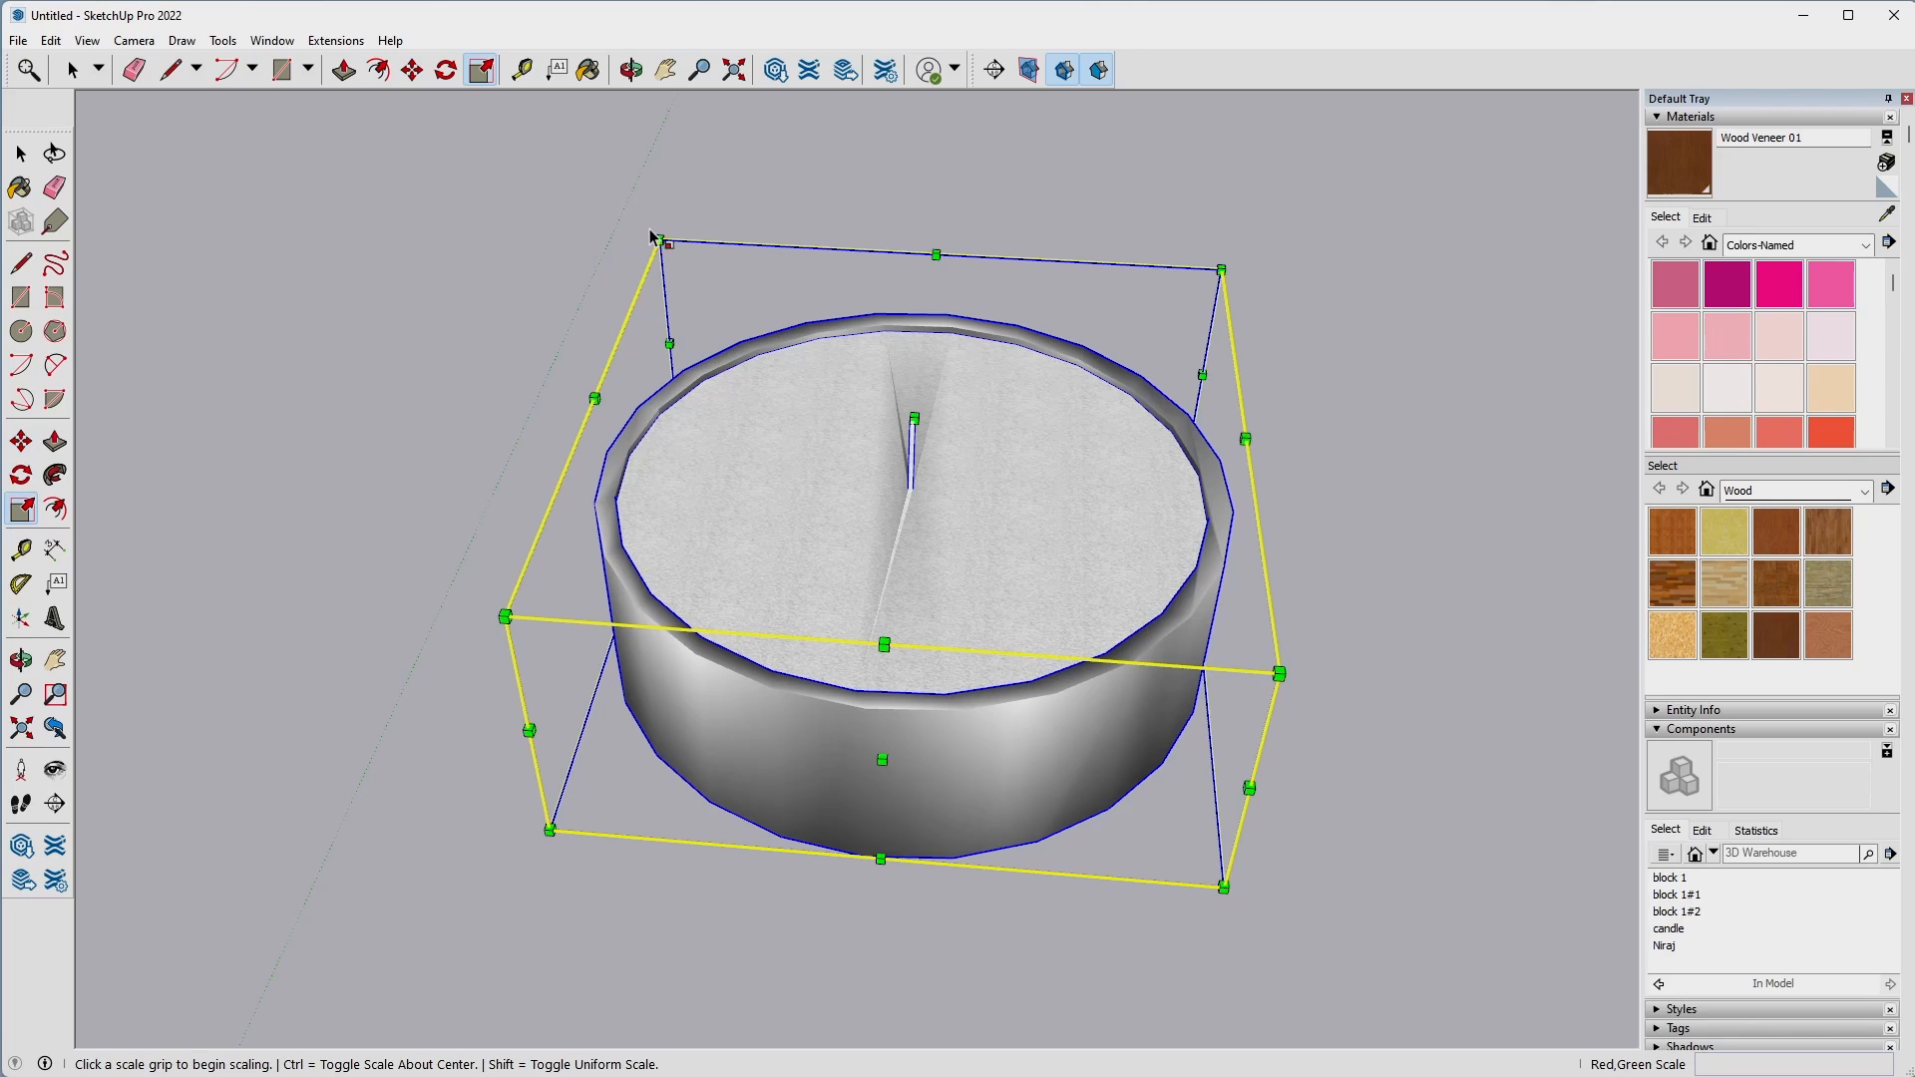
drag(653, 238, 1225, 925)
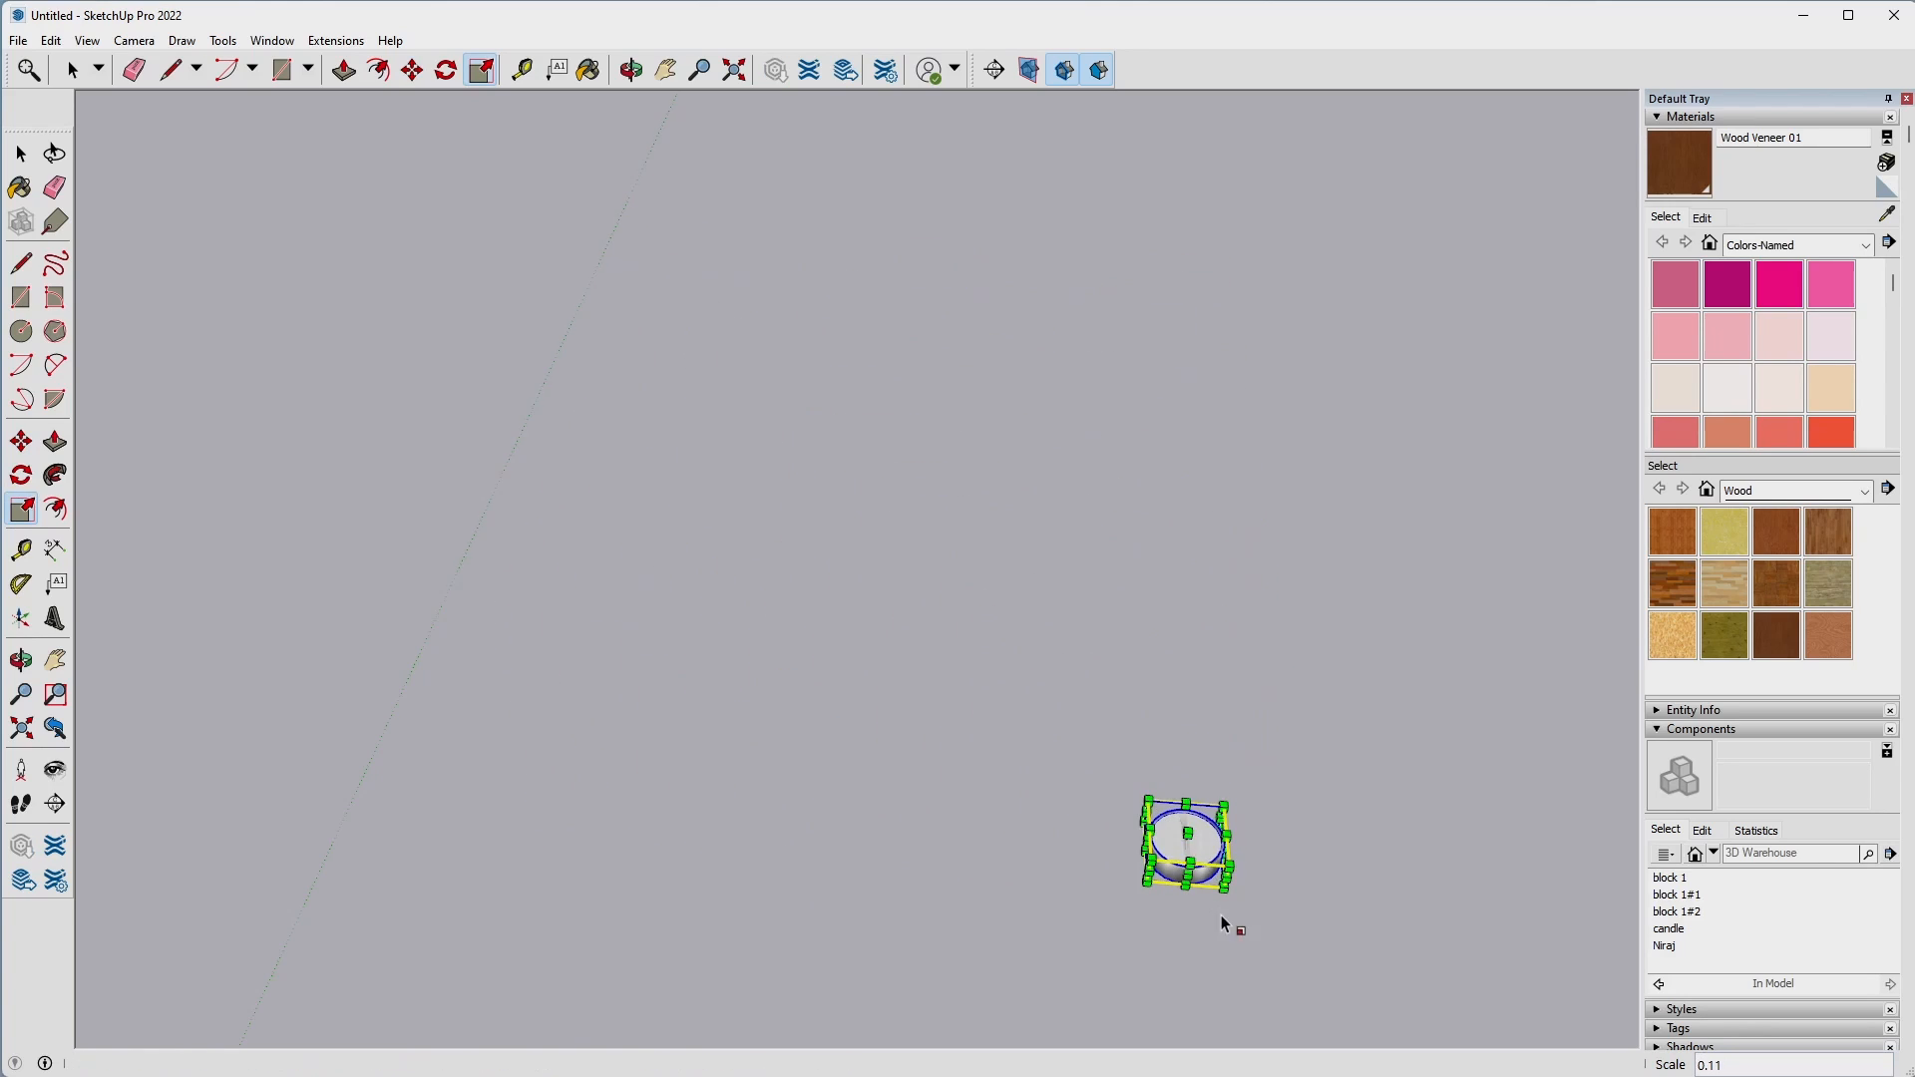
Shrink the candle uniformly once more, by a further factor of about 0.19.
drag(1149, 801, 1247, 908)
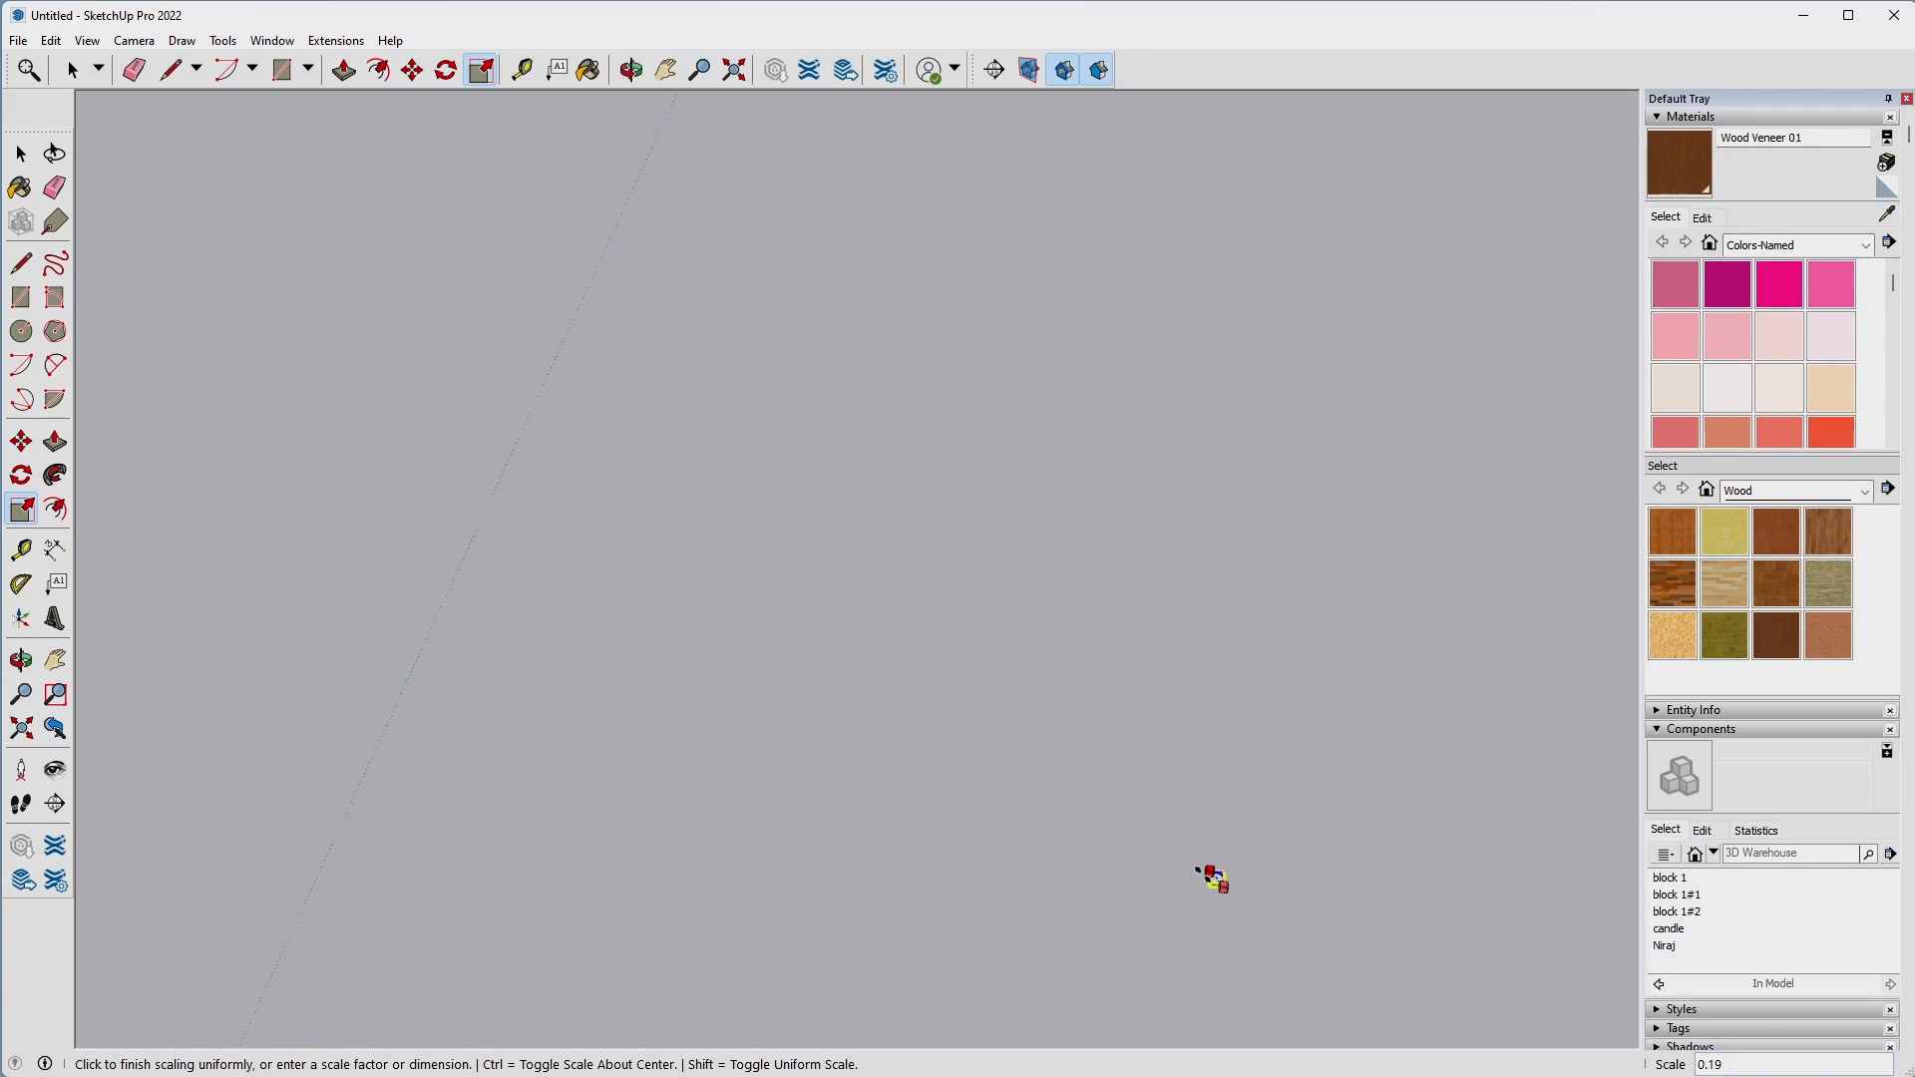
click(1212, 877)
middle_drag(1218, 885, 794, 794)
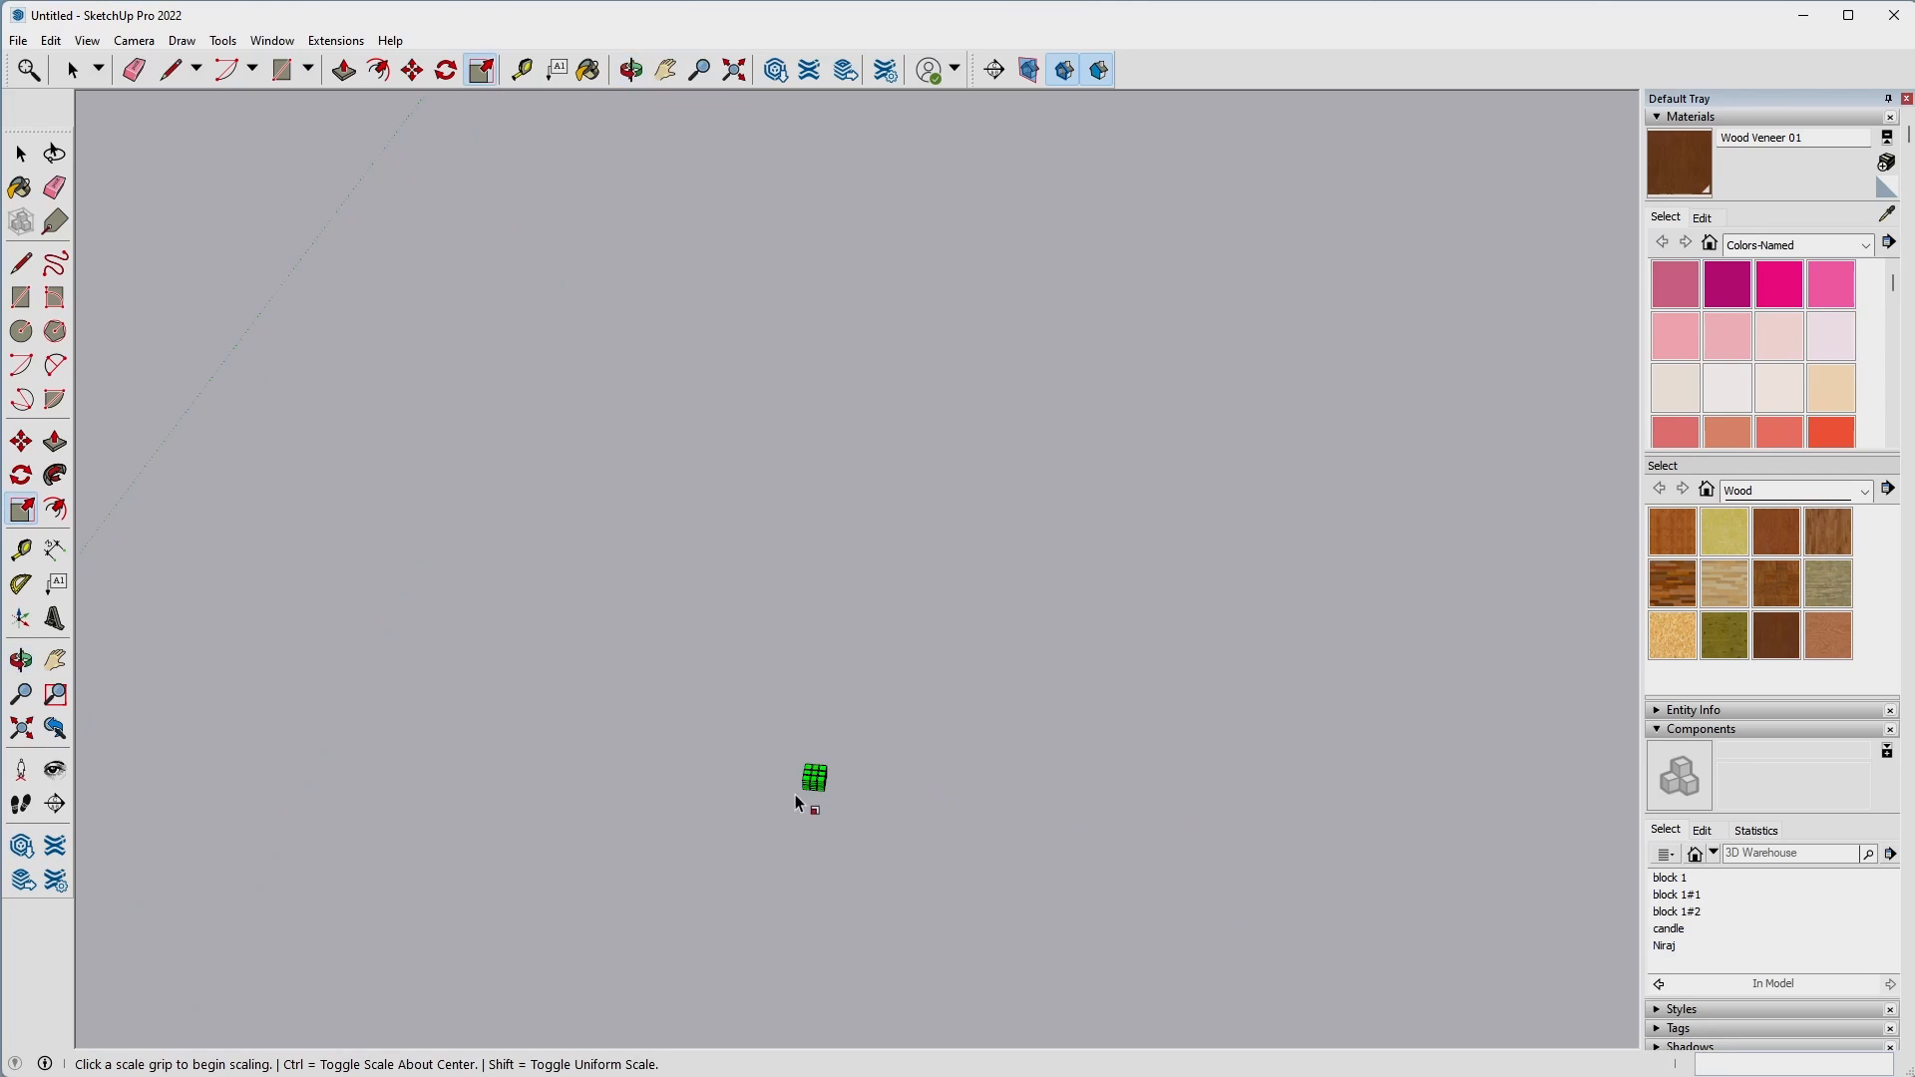
Move the candle over to the wooden blocks and set it in the recess of the tallest, middle block.
scroll(799, 795, up, 3)
key(m)
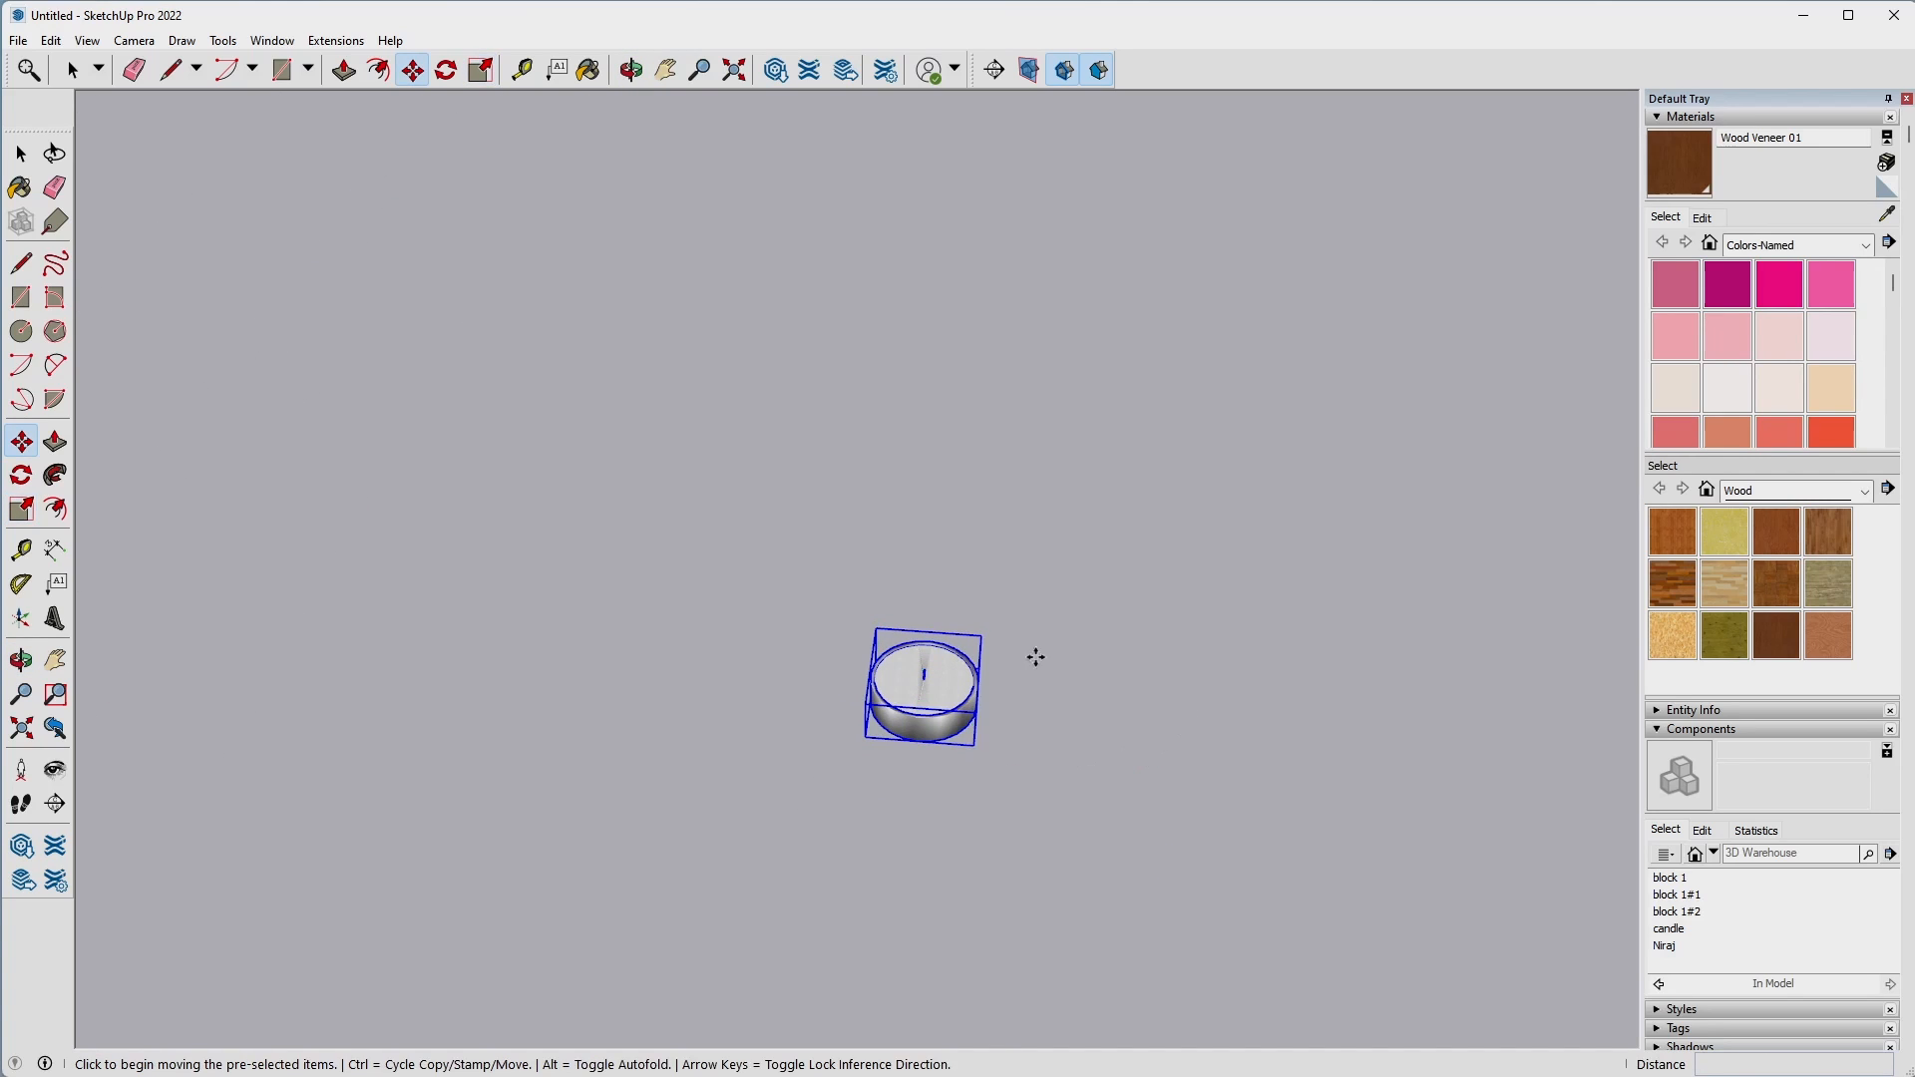
click(982, 635)
scroll(399, 701, down, 8)
shift+middle_drag(329, 715, 1340, 565)
scroll(903, 831, up, 7)
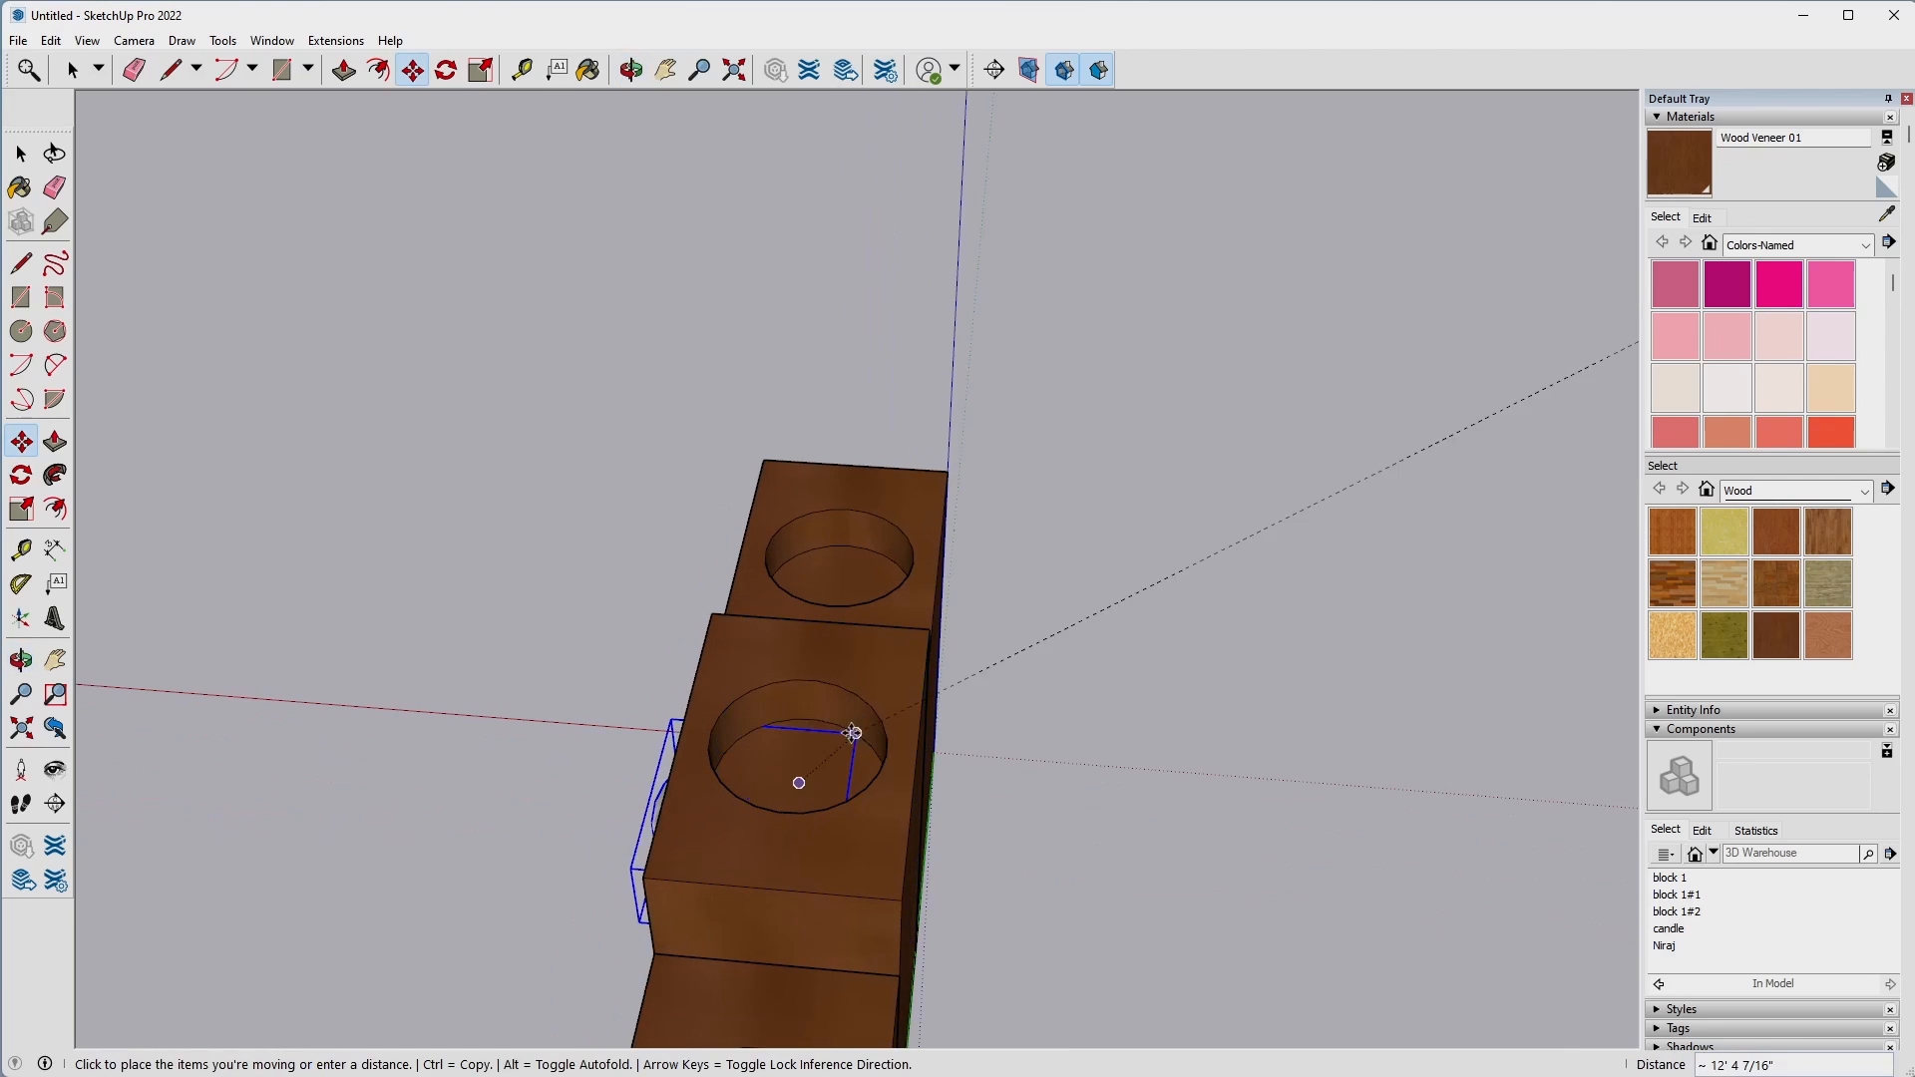
key(Escape)
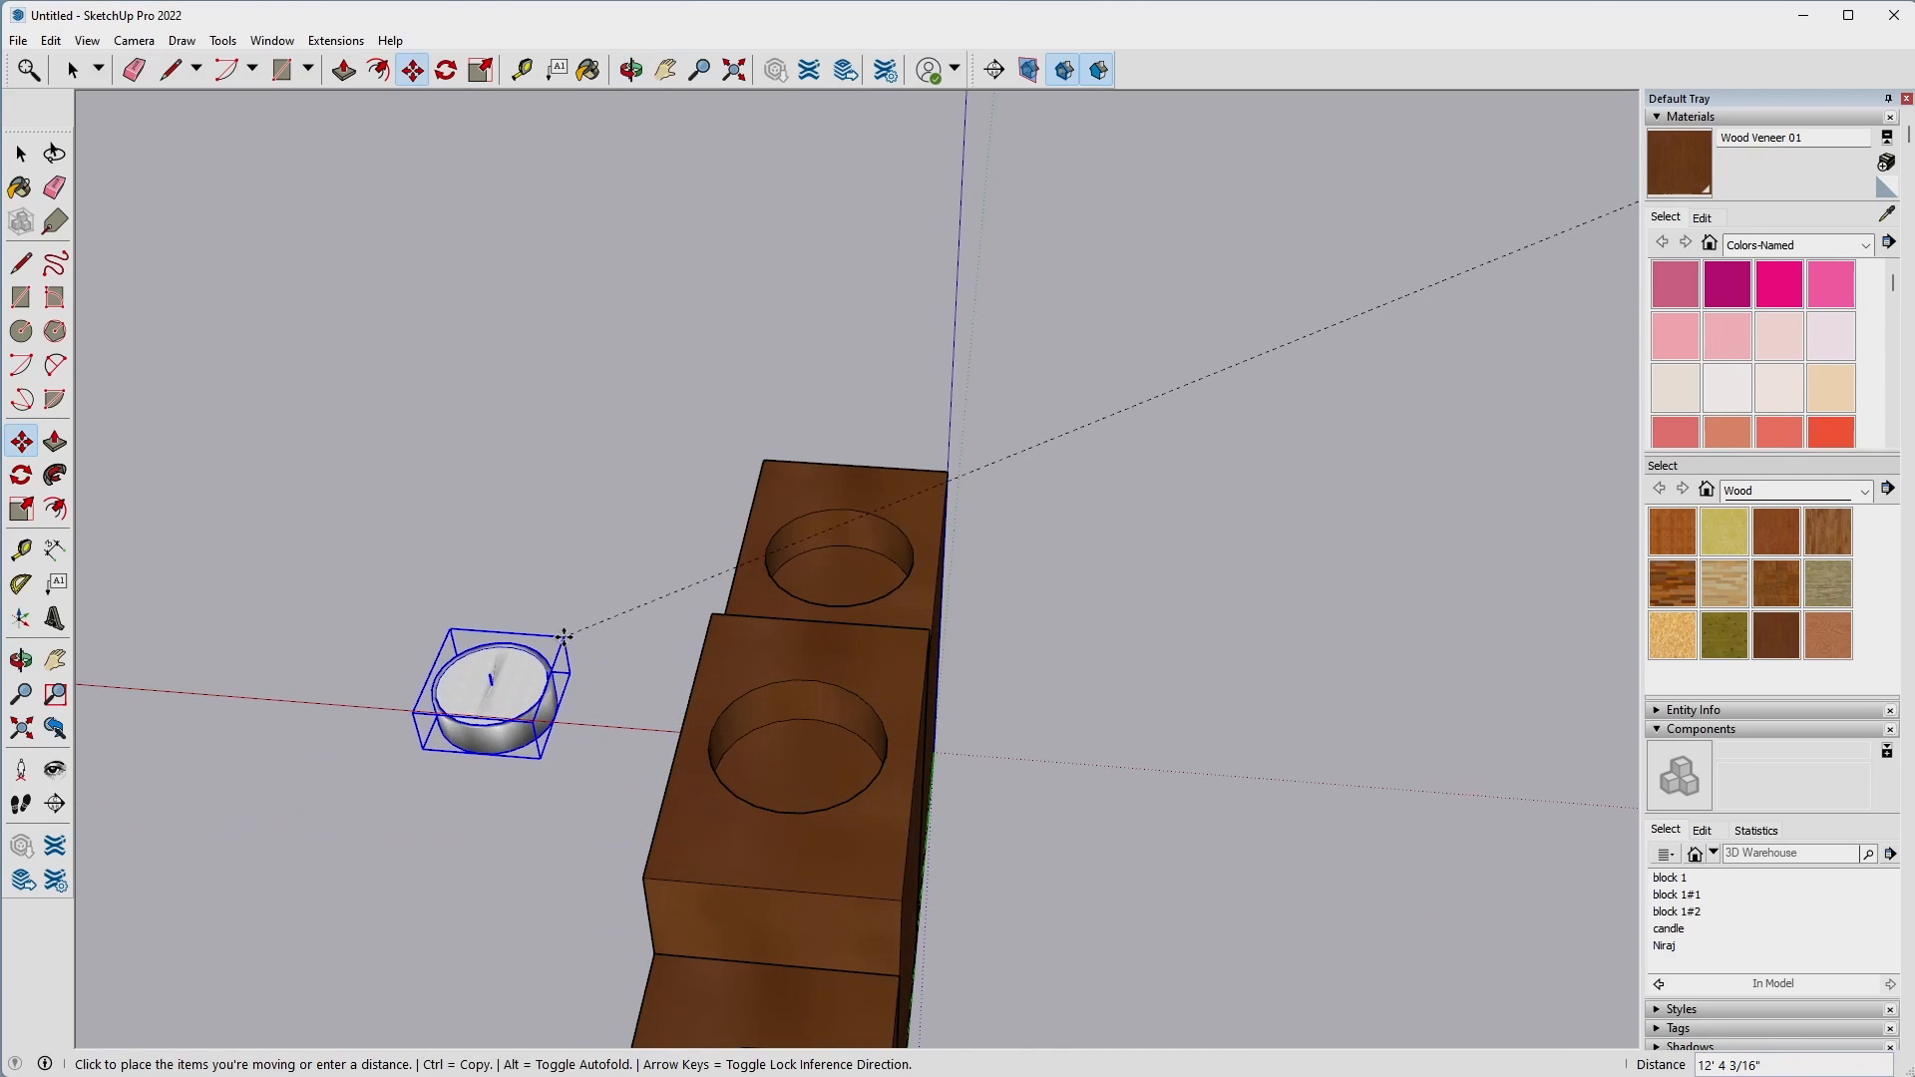
click(547, 696)
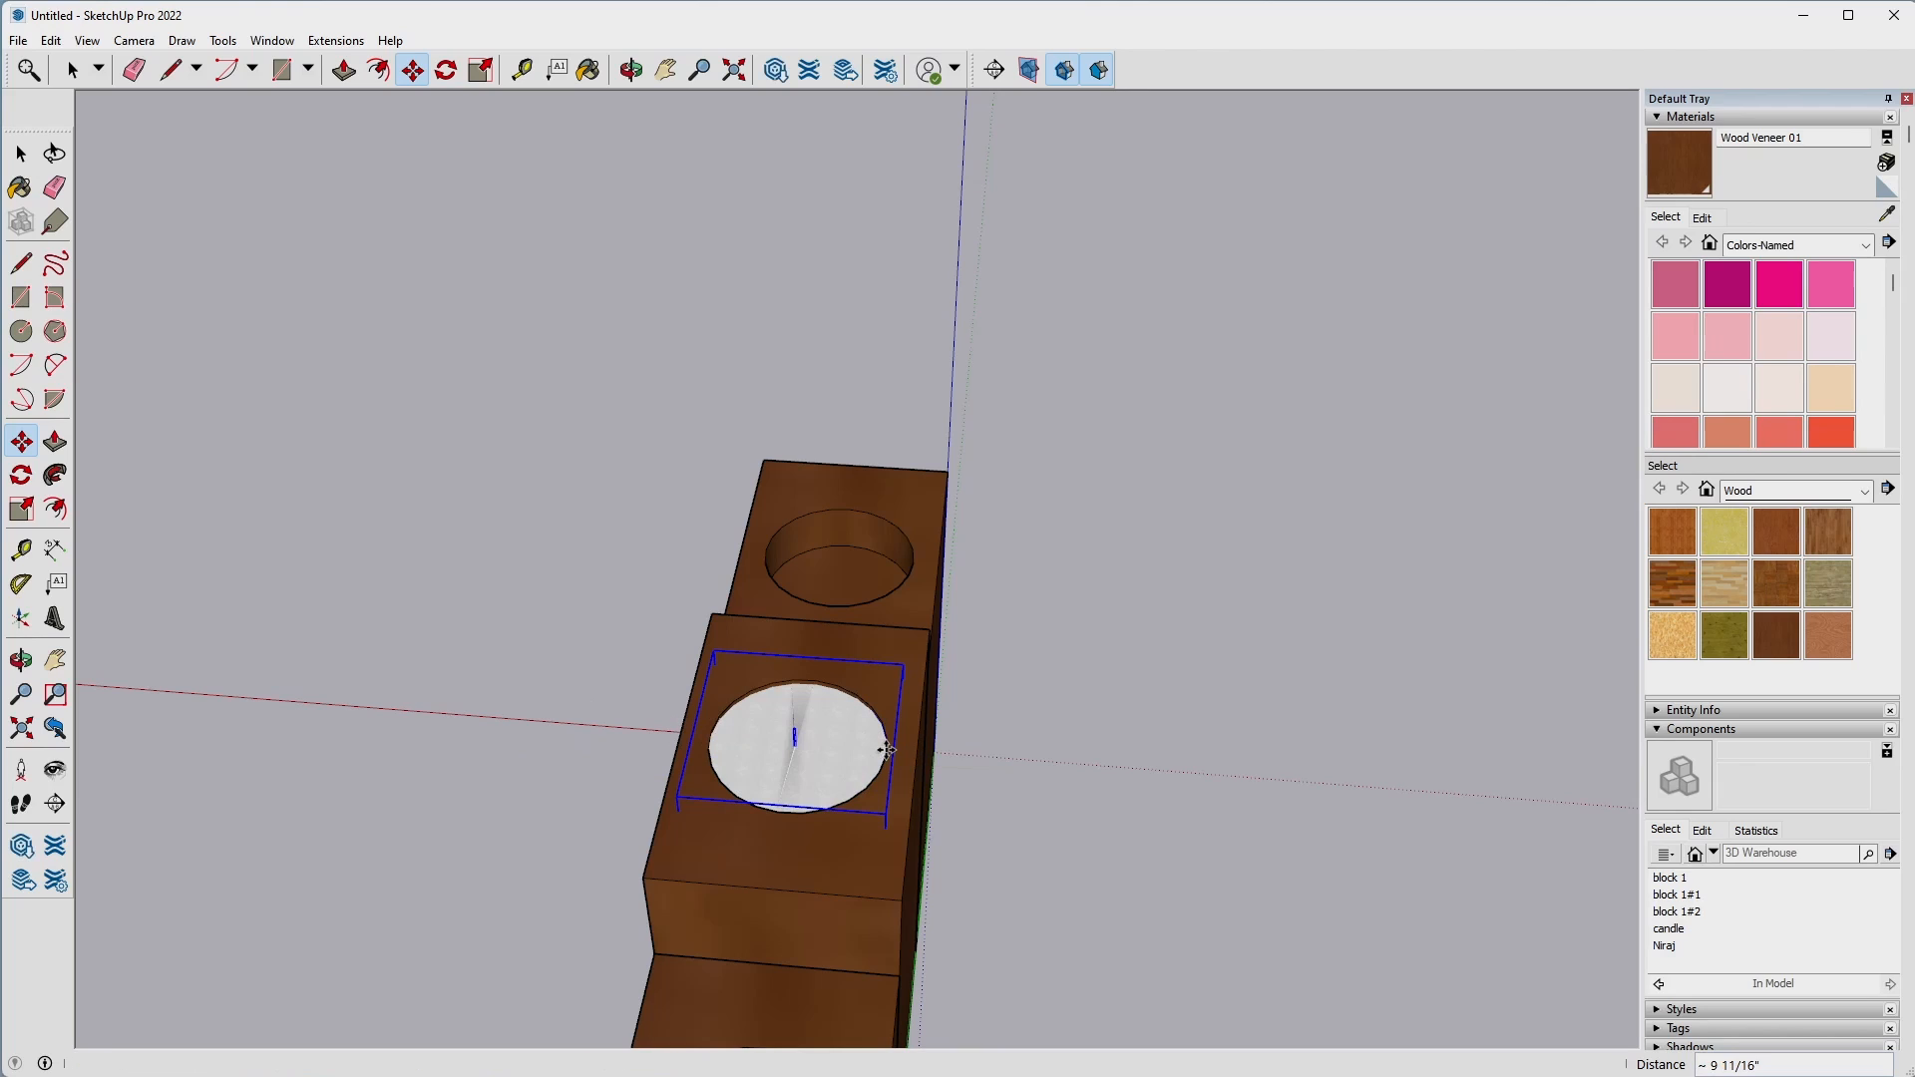
click(915, 733)
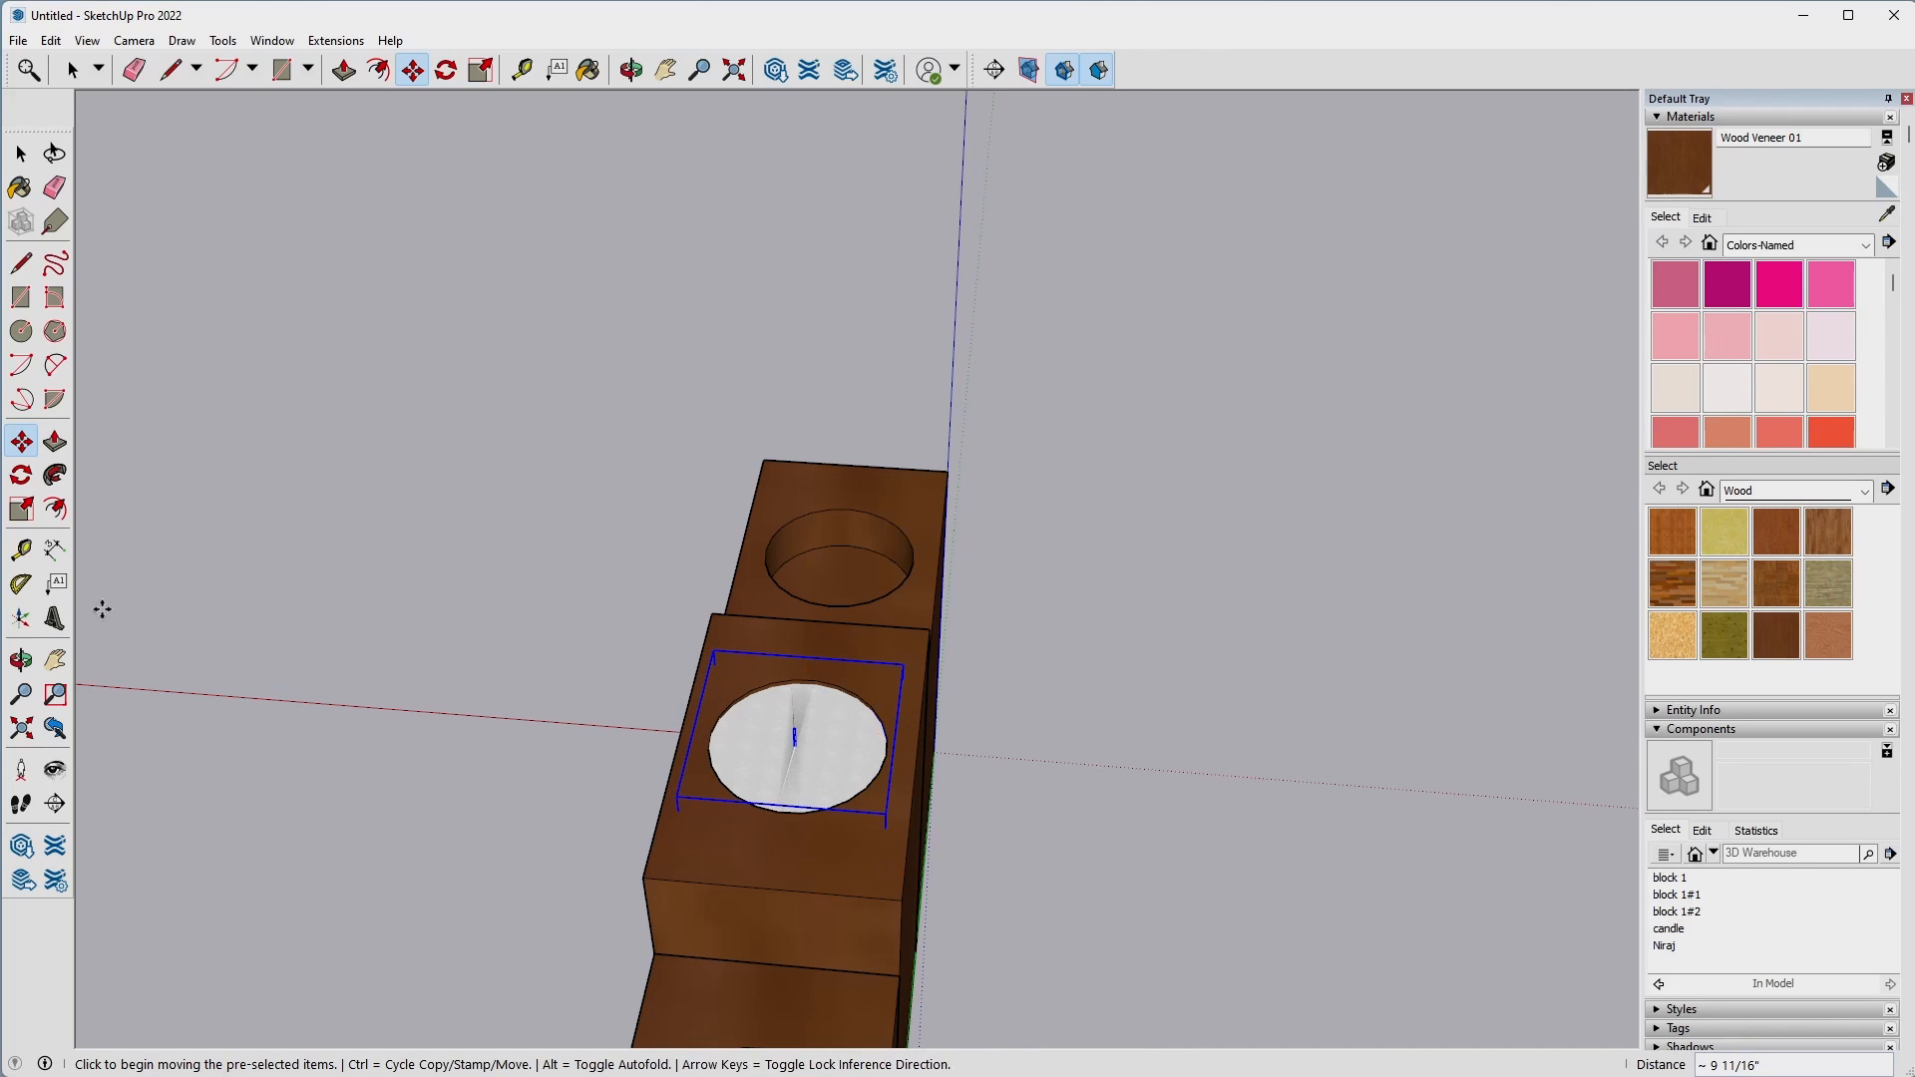
Scale the candle in the middle block's recess uniformly to about 0.92.
click(21, 510)
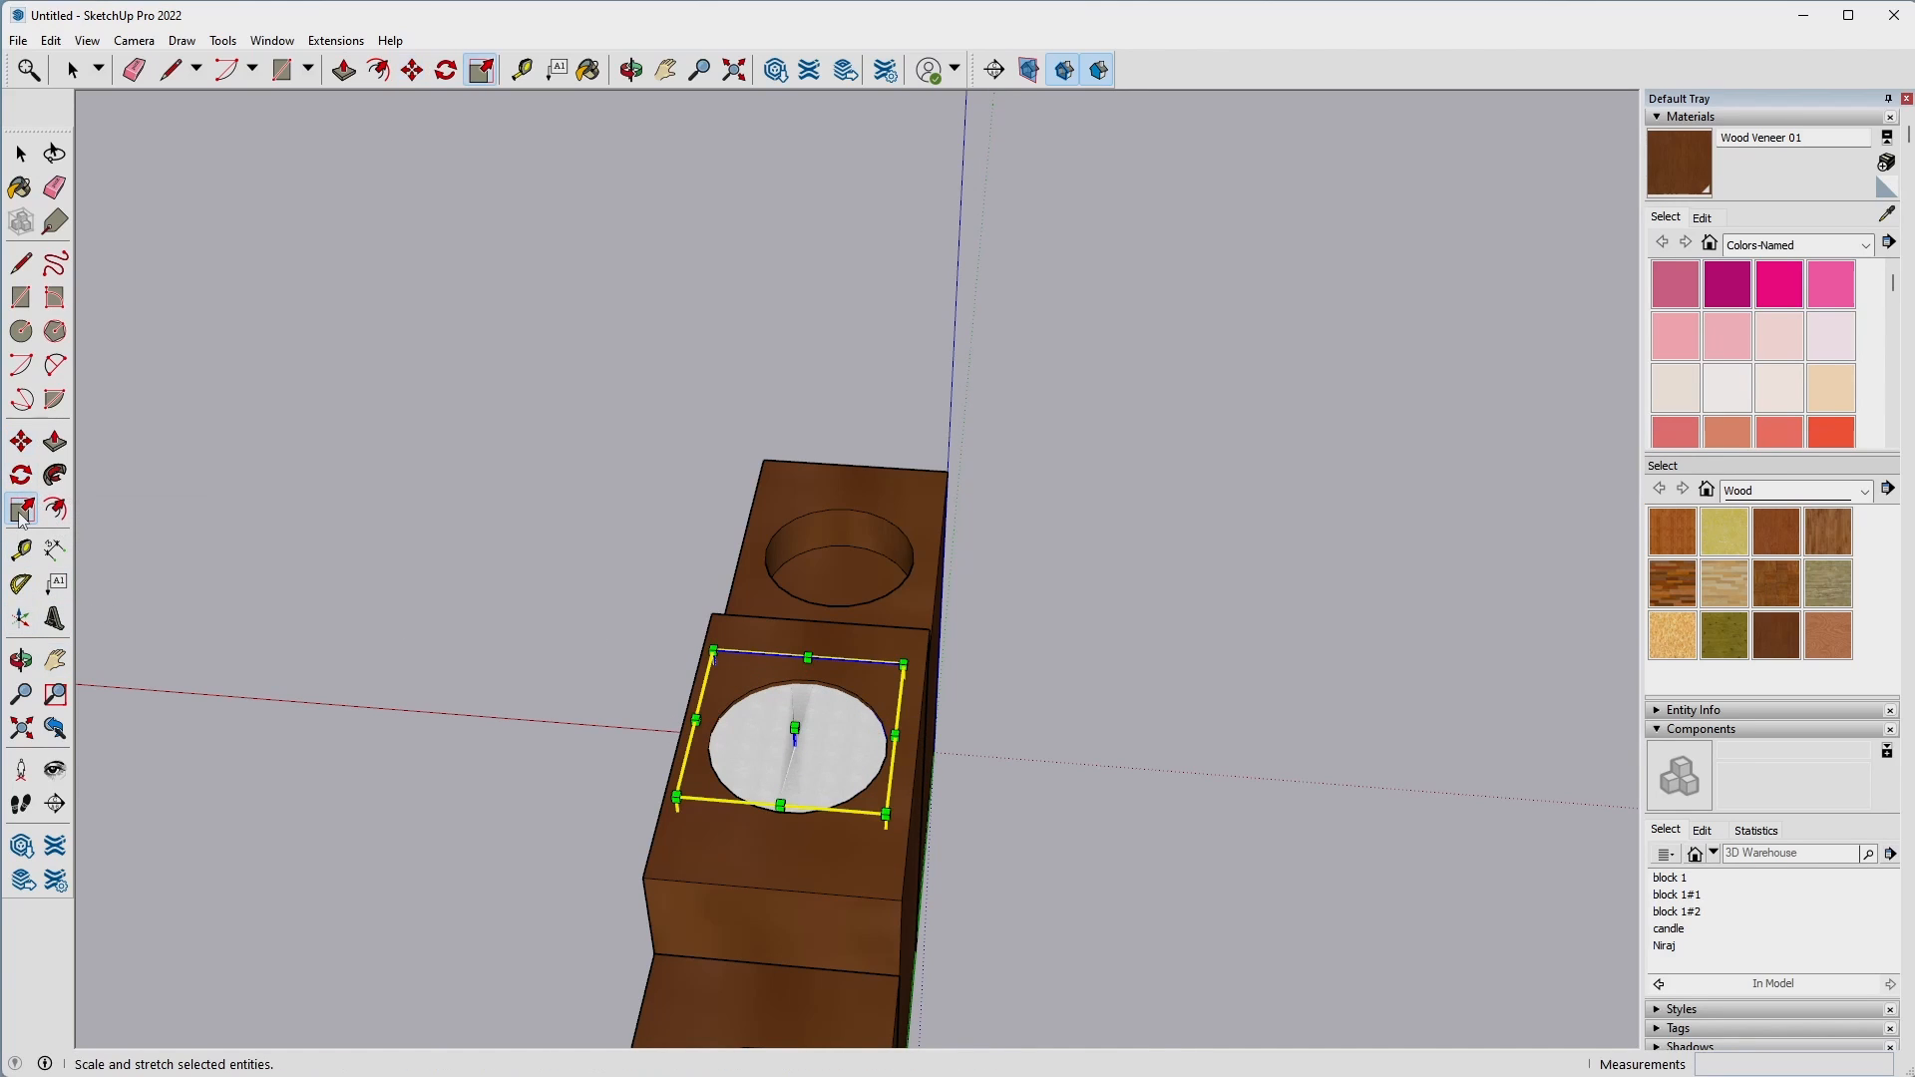
click(712, 650)
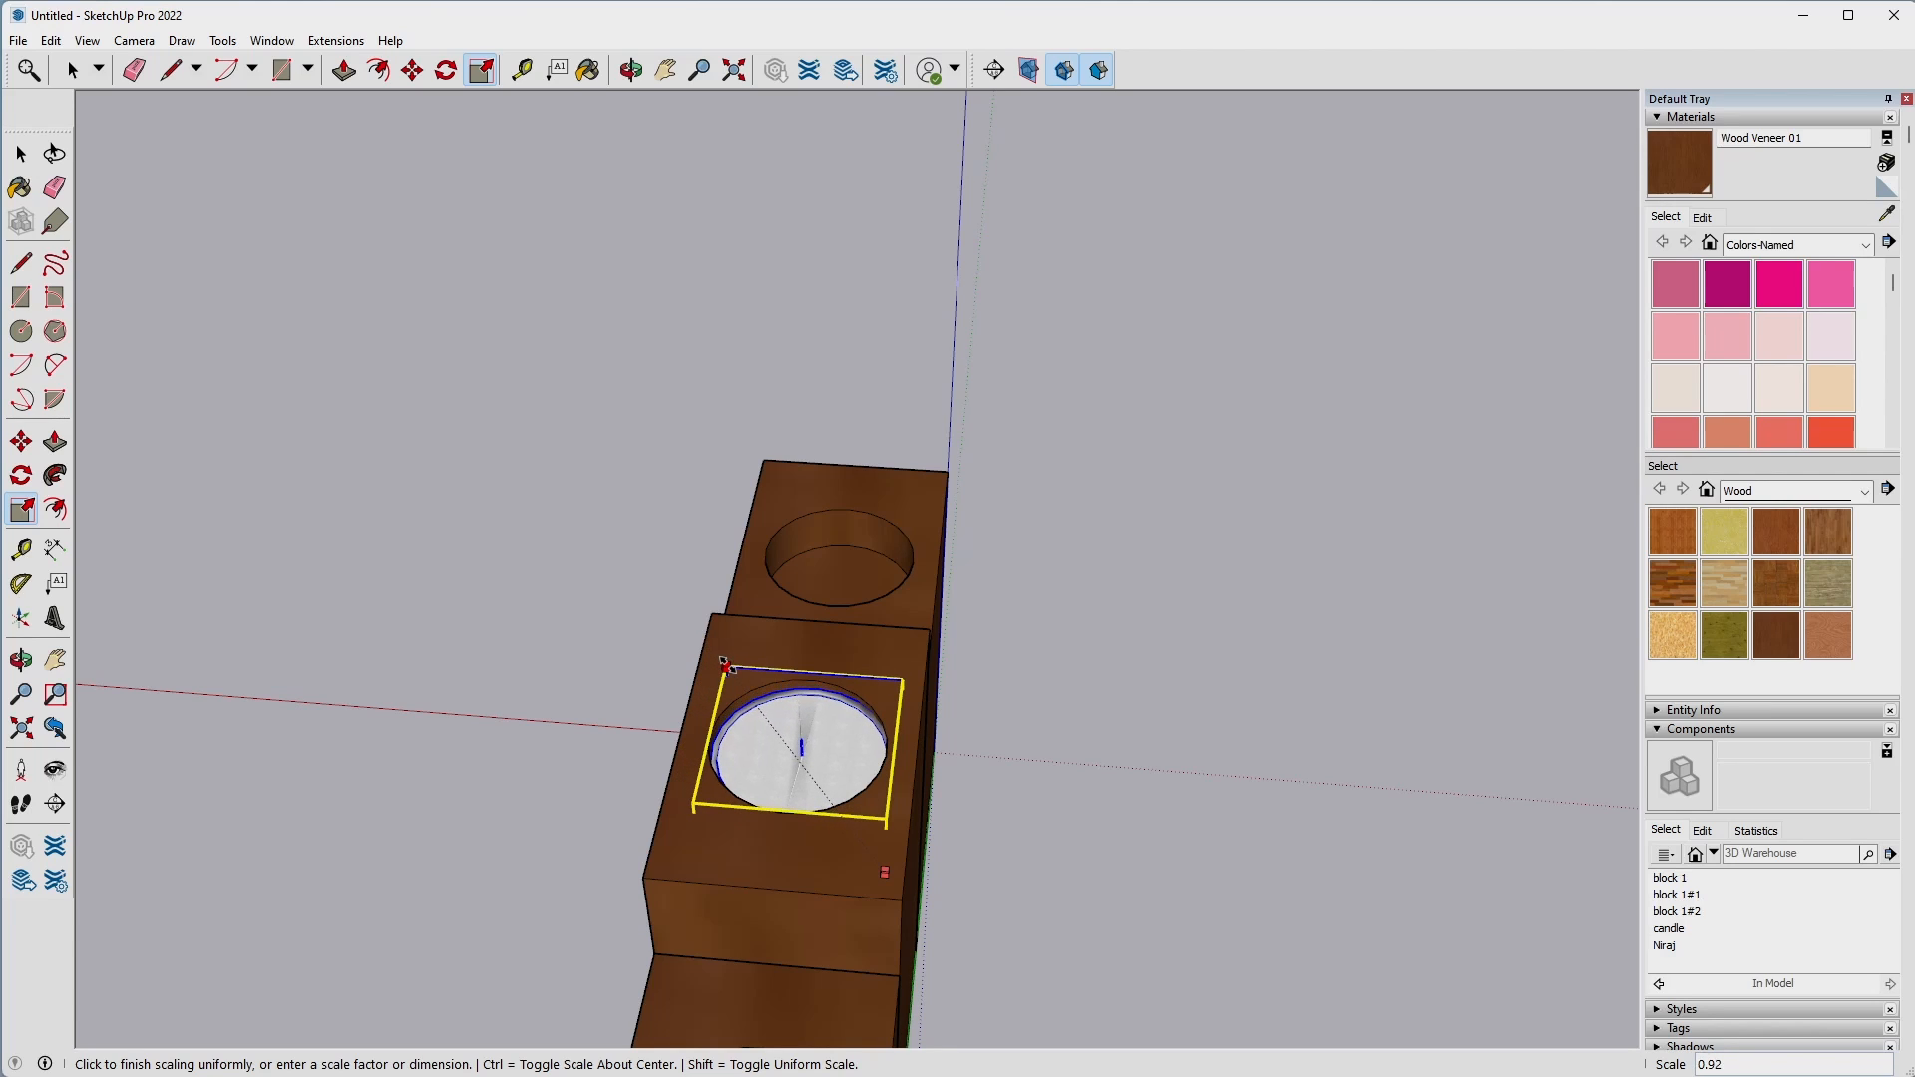
click(725, 665)
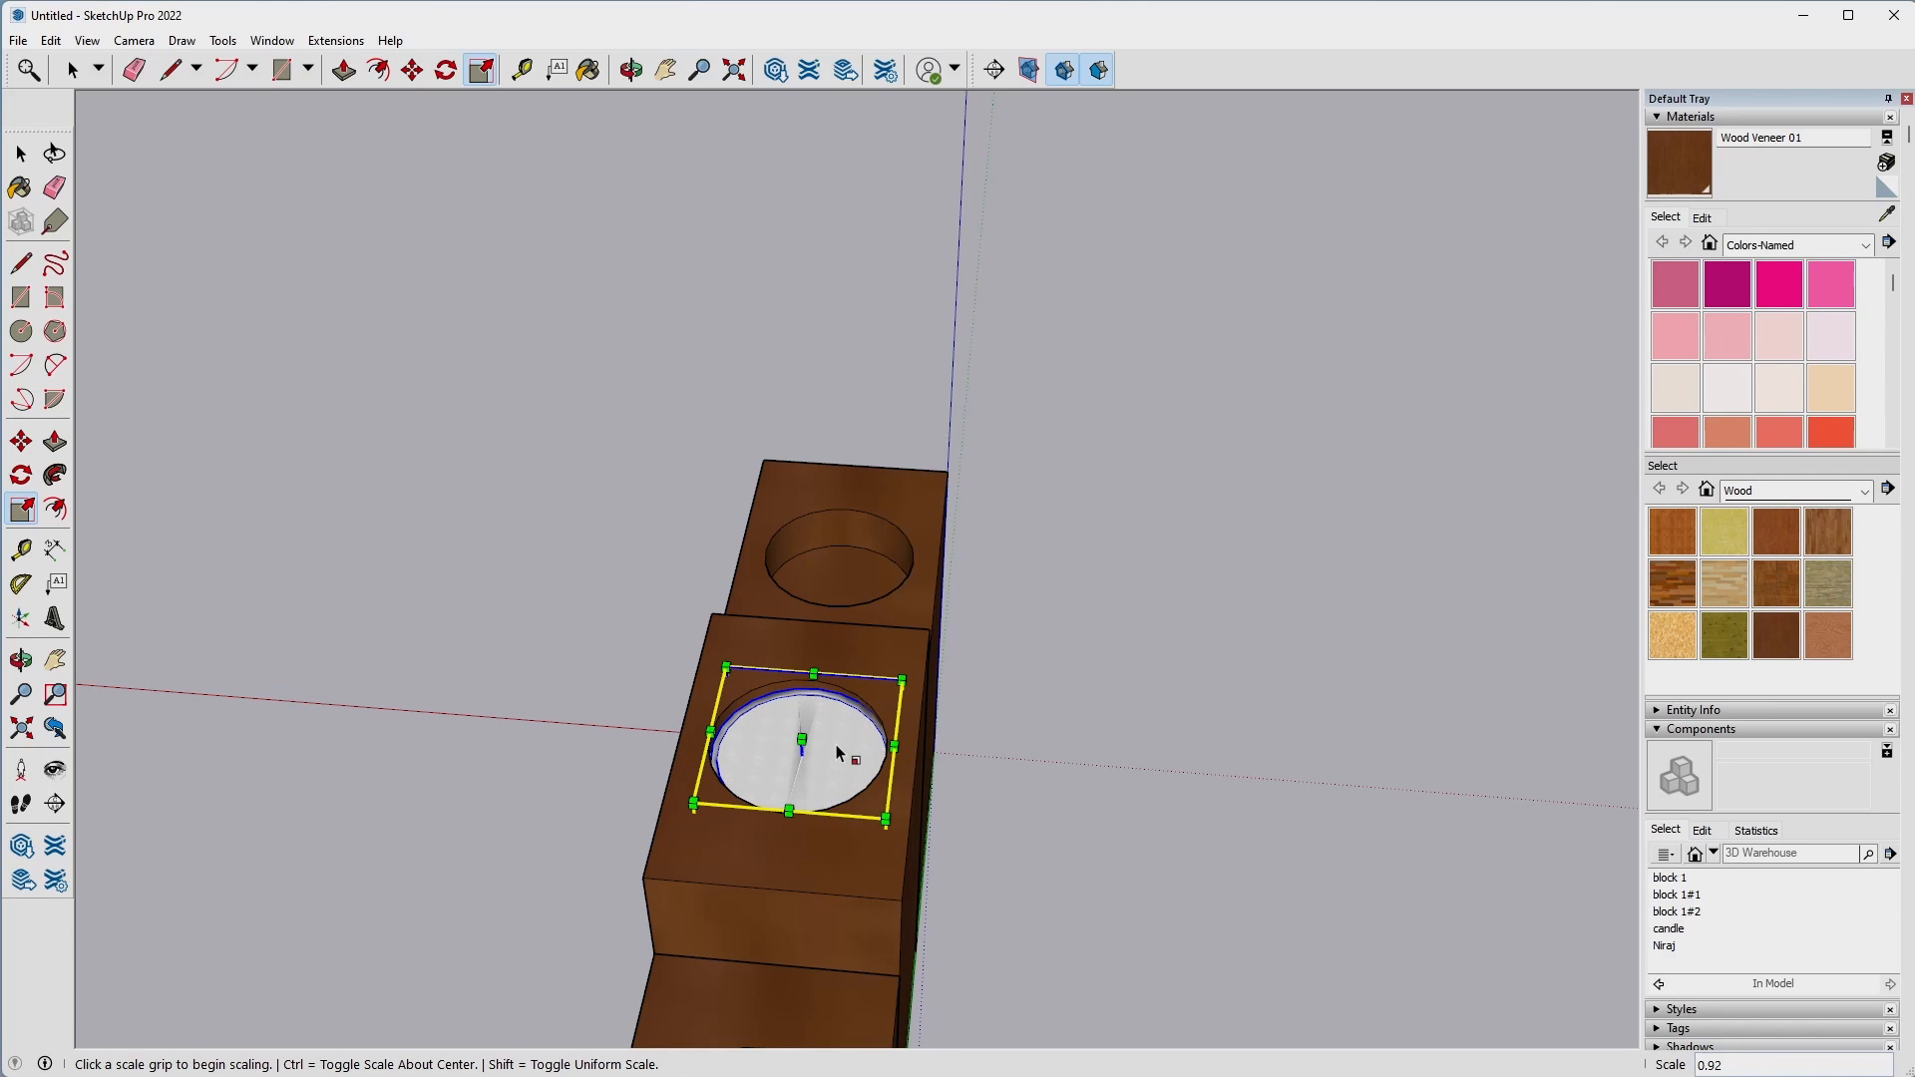
Shift the candle about 1/16" so its outline lines up with the edge of the middle block's recess.
key(m)
middle_drag(654, 810, 1322, 793)
scroll(1069, 716, up, 6)
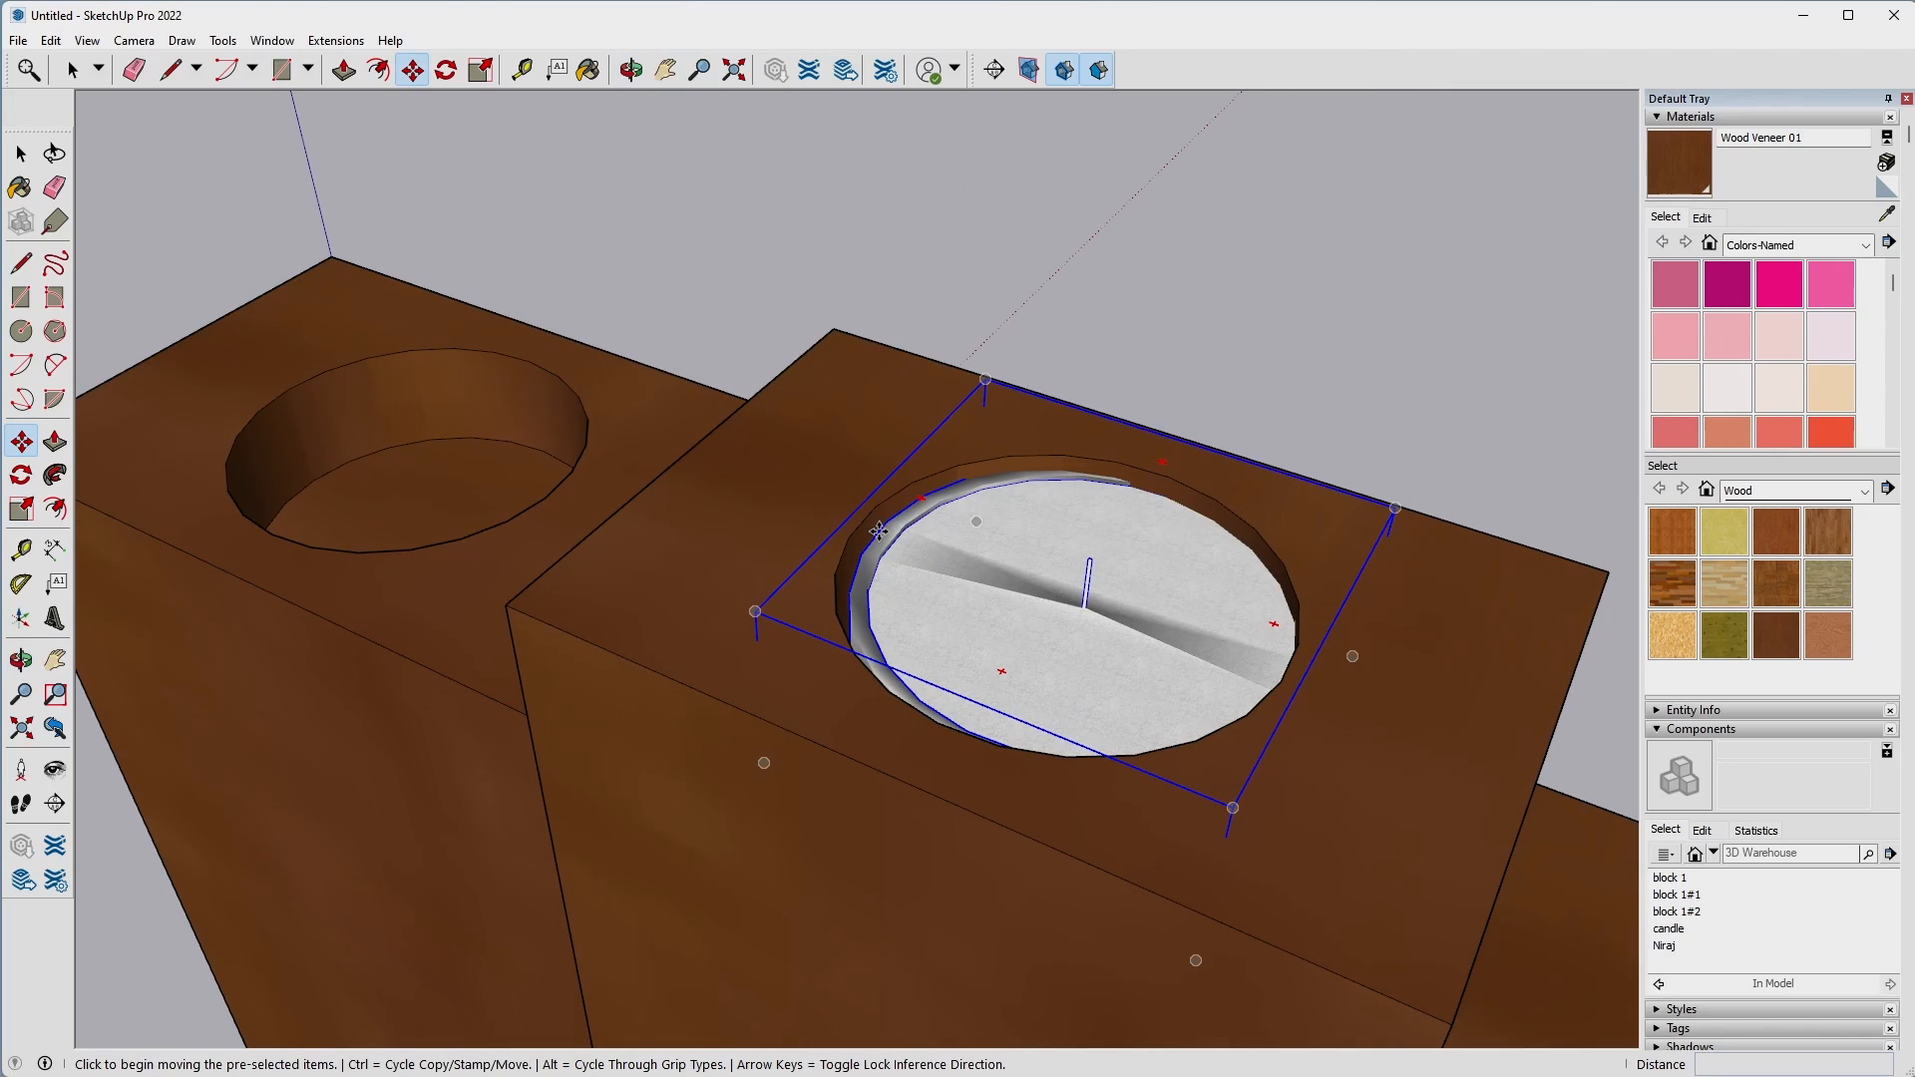
click(884, 523)
click(874, 511)
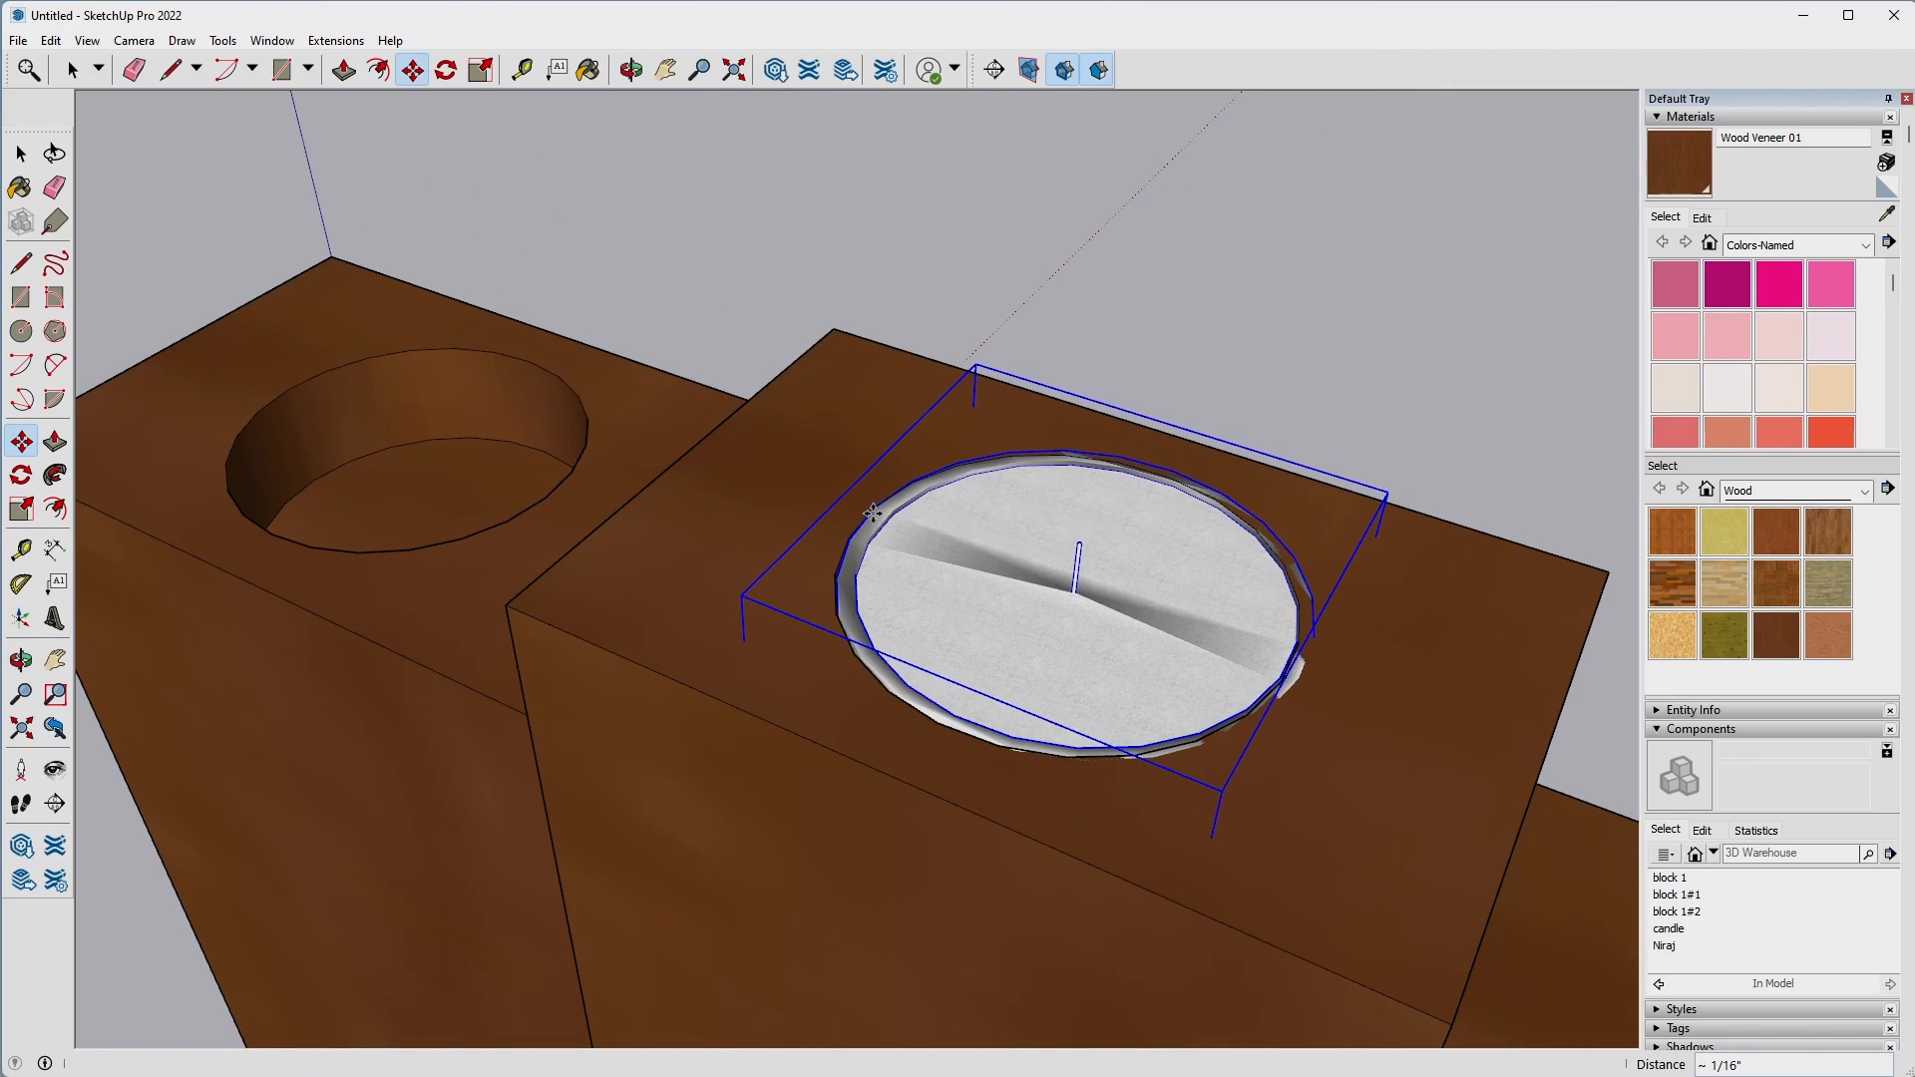
Scale the candle uniformly to about 0.98 so it fits inside the round recess.
click(21, 508)
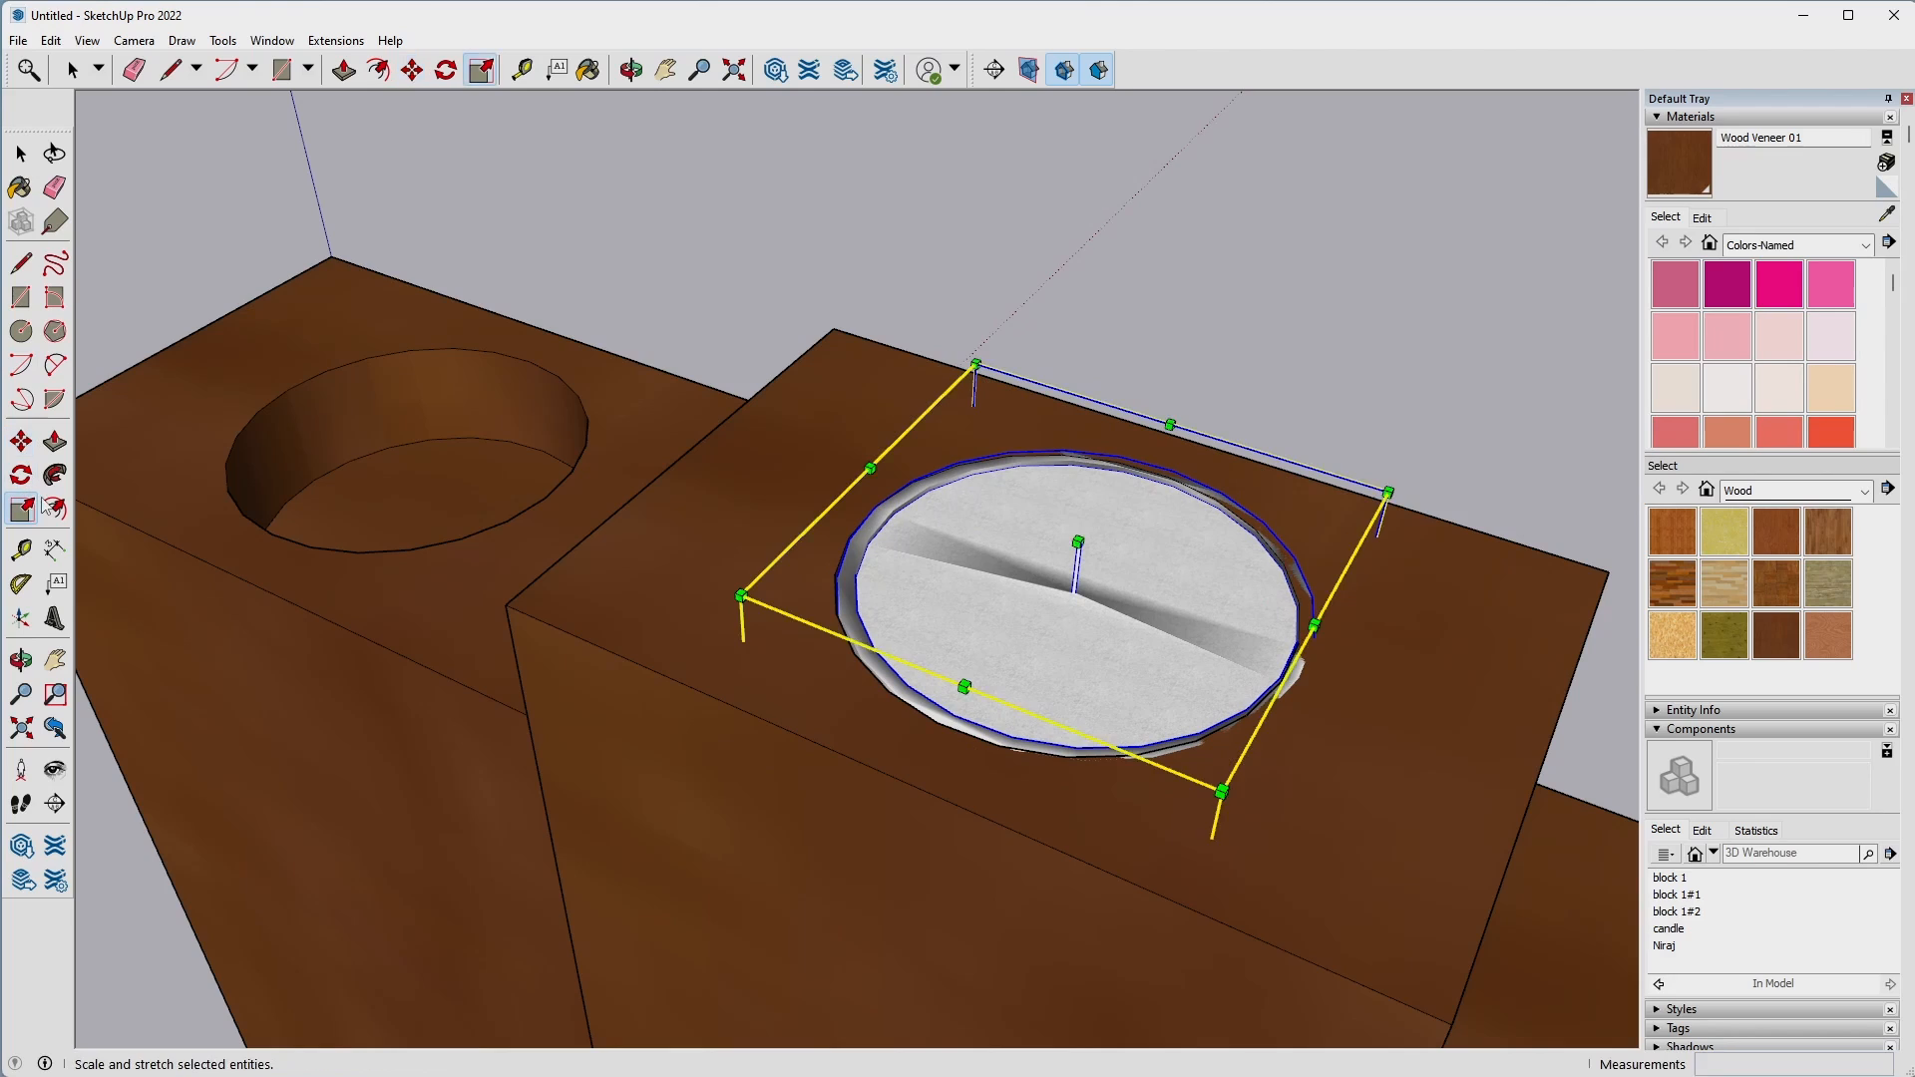
click(1382, 495)
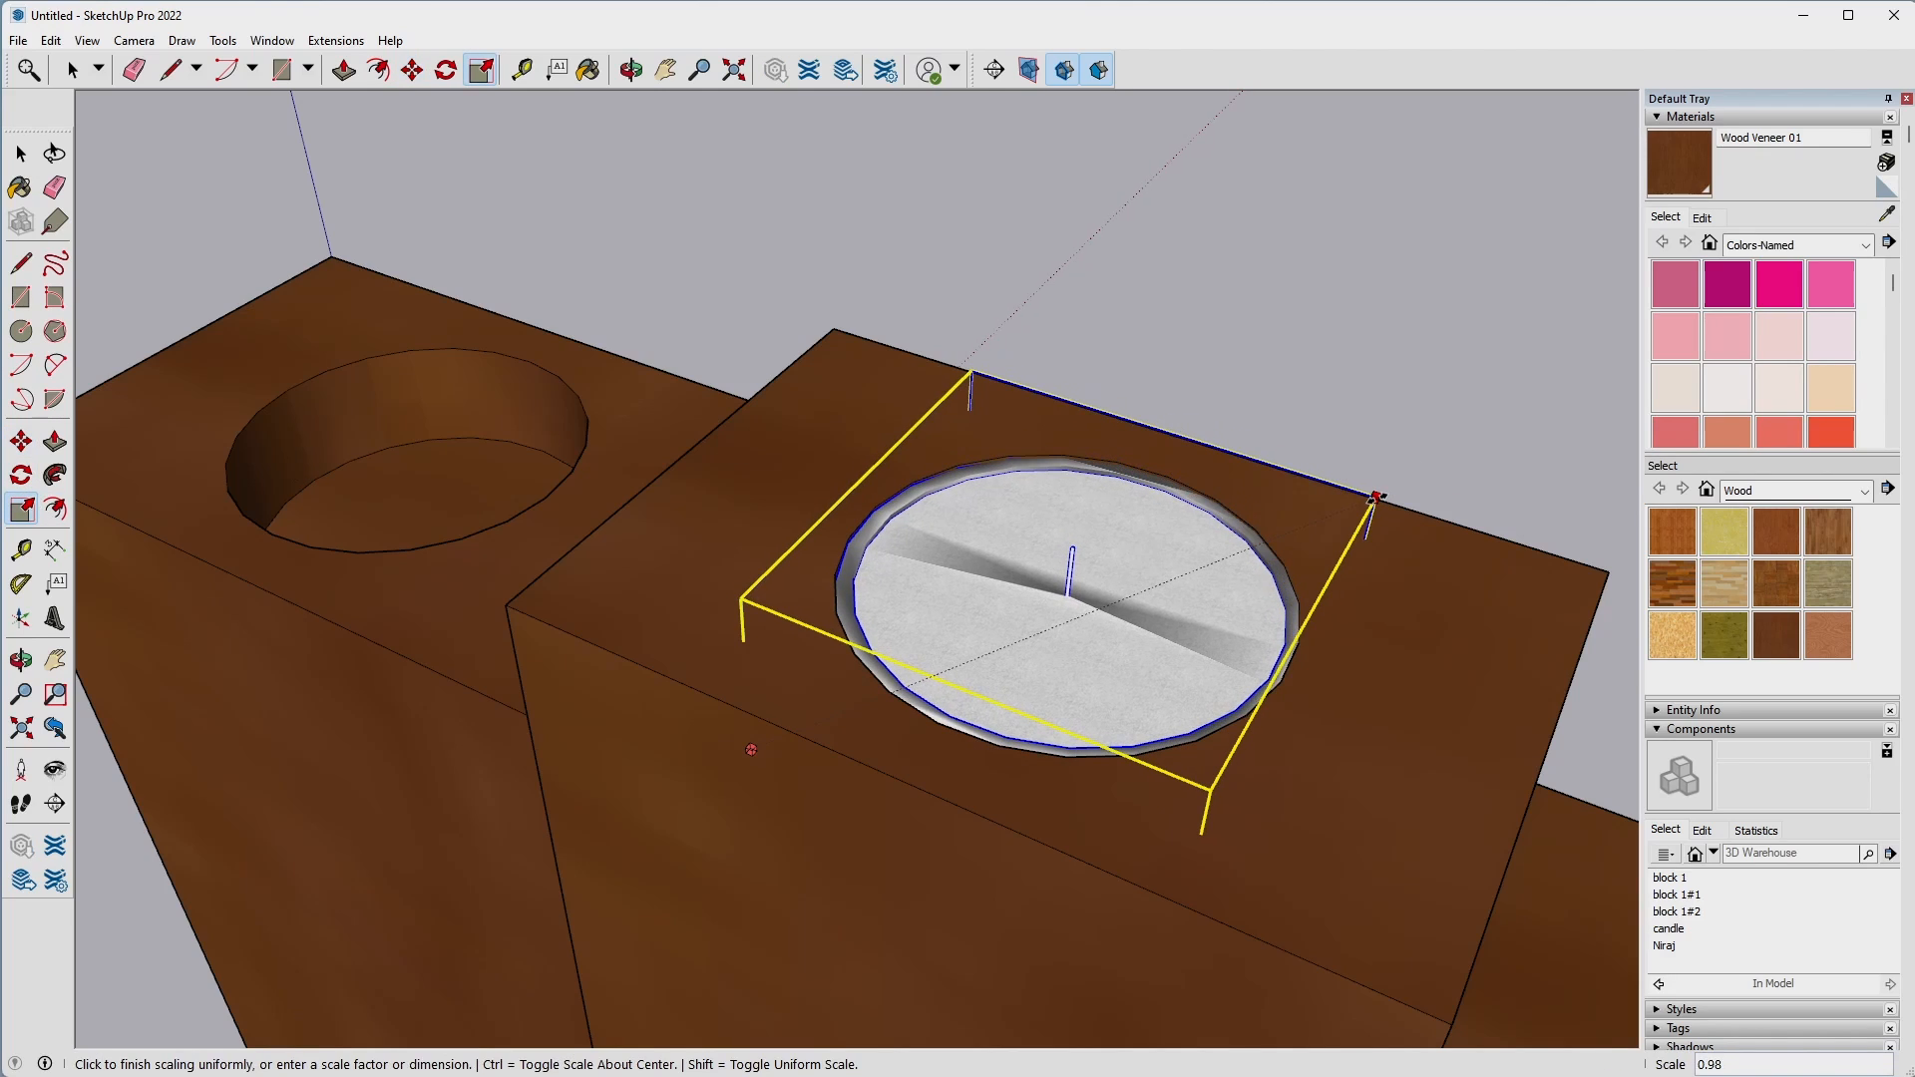
click(1375, 497)
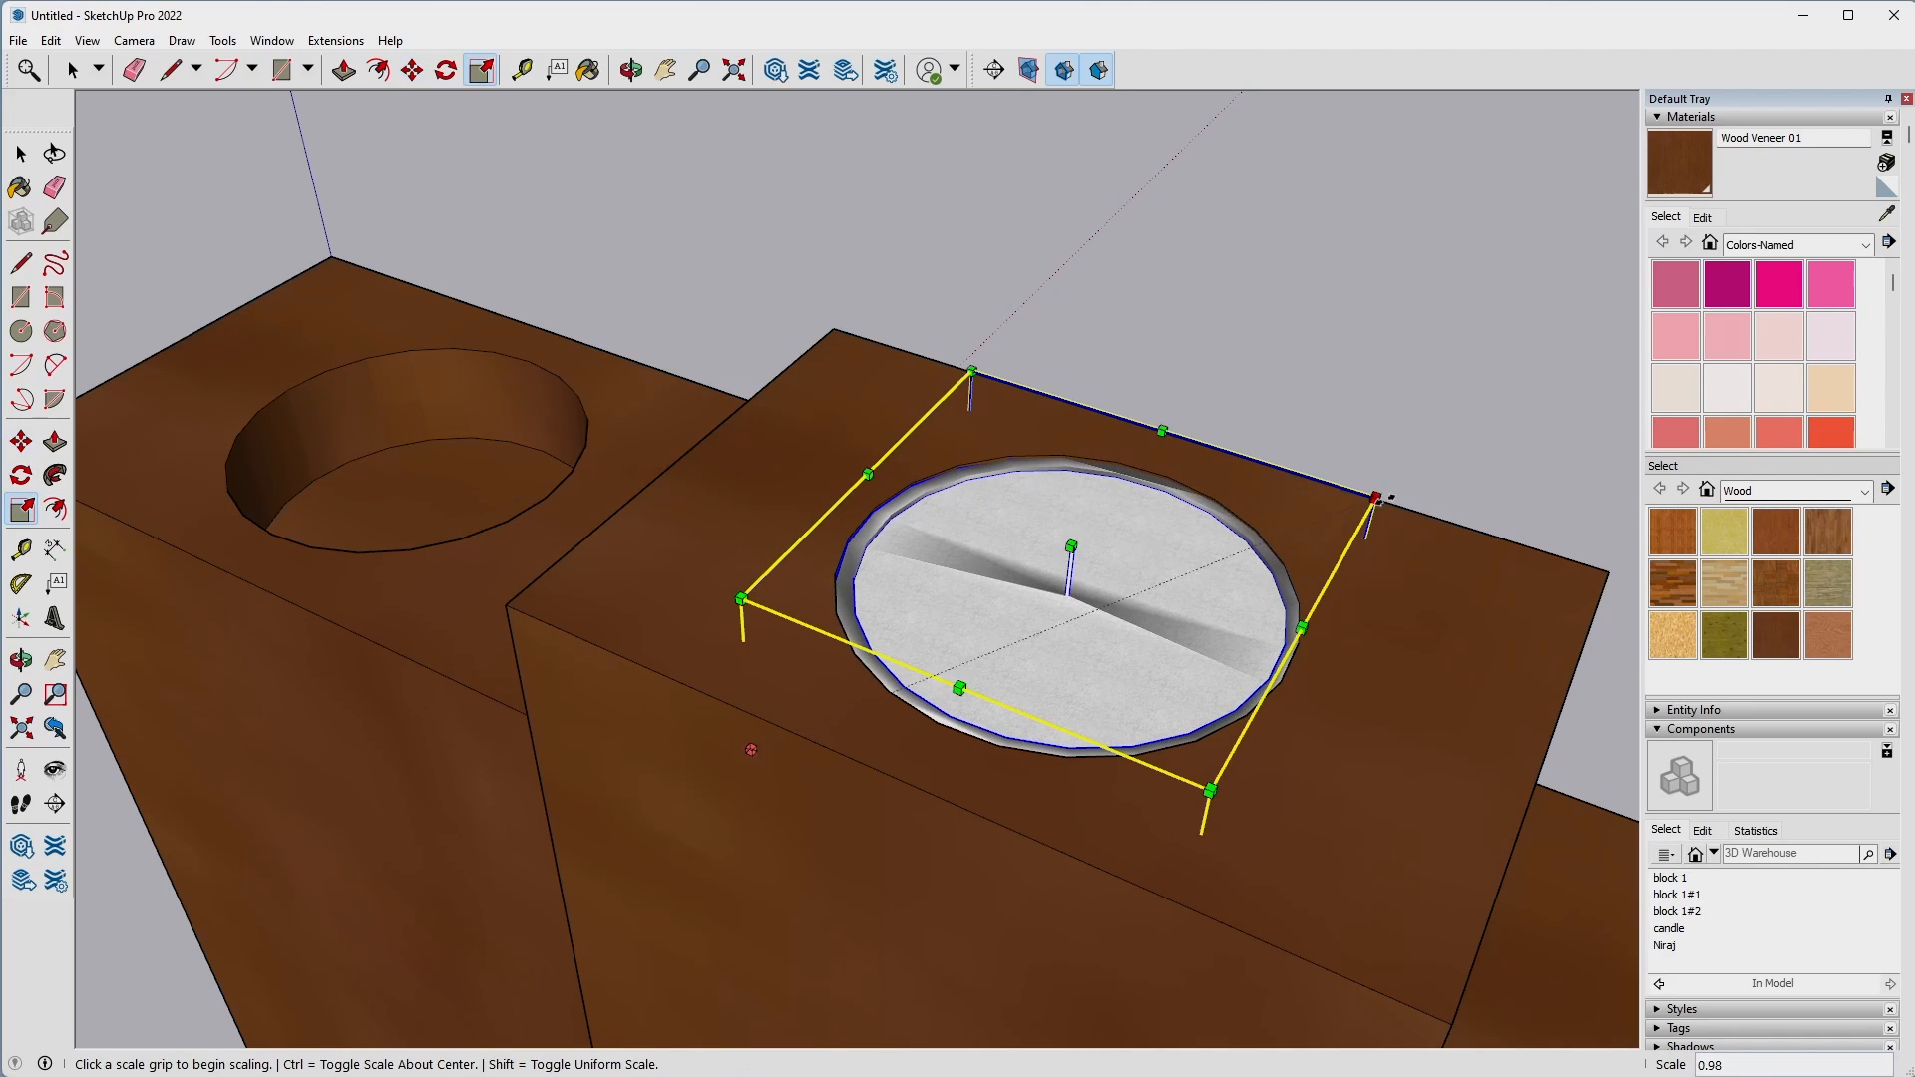
Raise the candle 0.1" along the blue axis so its rim sits above the middle block's top face.
key(space)
click(1445, 368)
middle_drag(1099, 726, 1271, 566)
click(1281, 571)
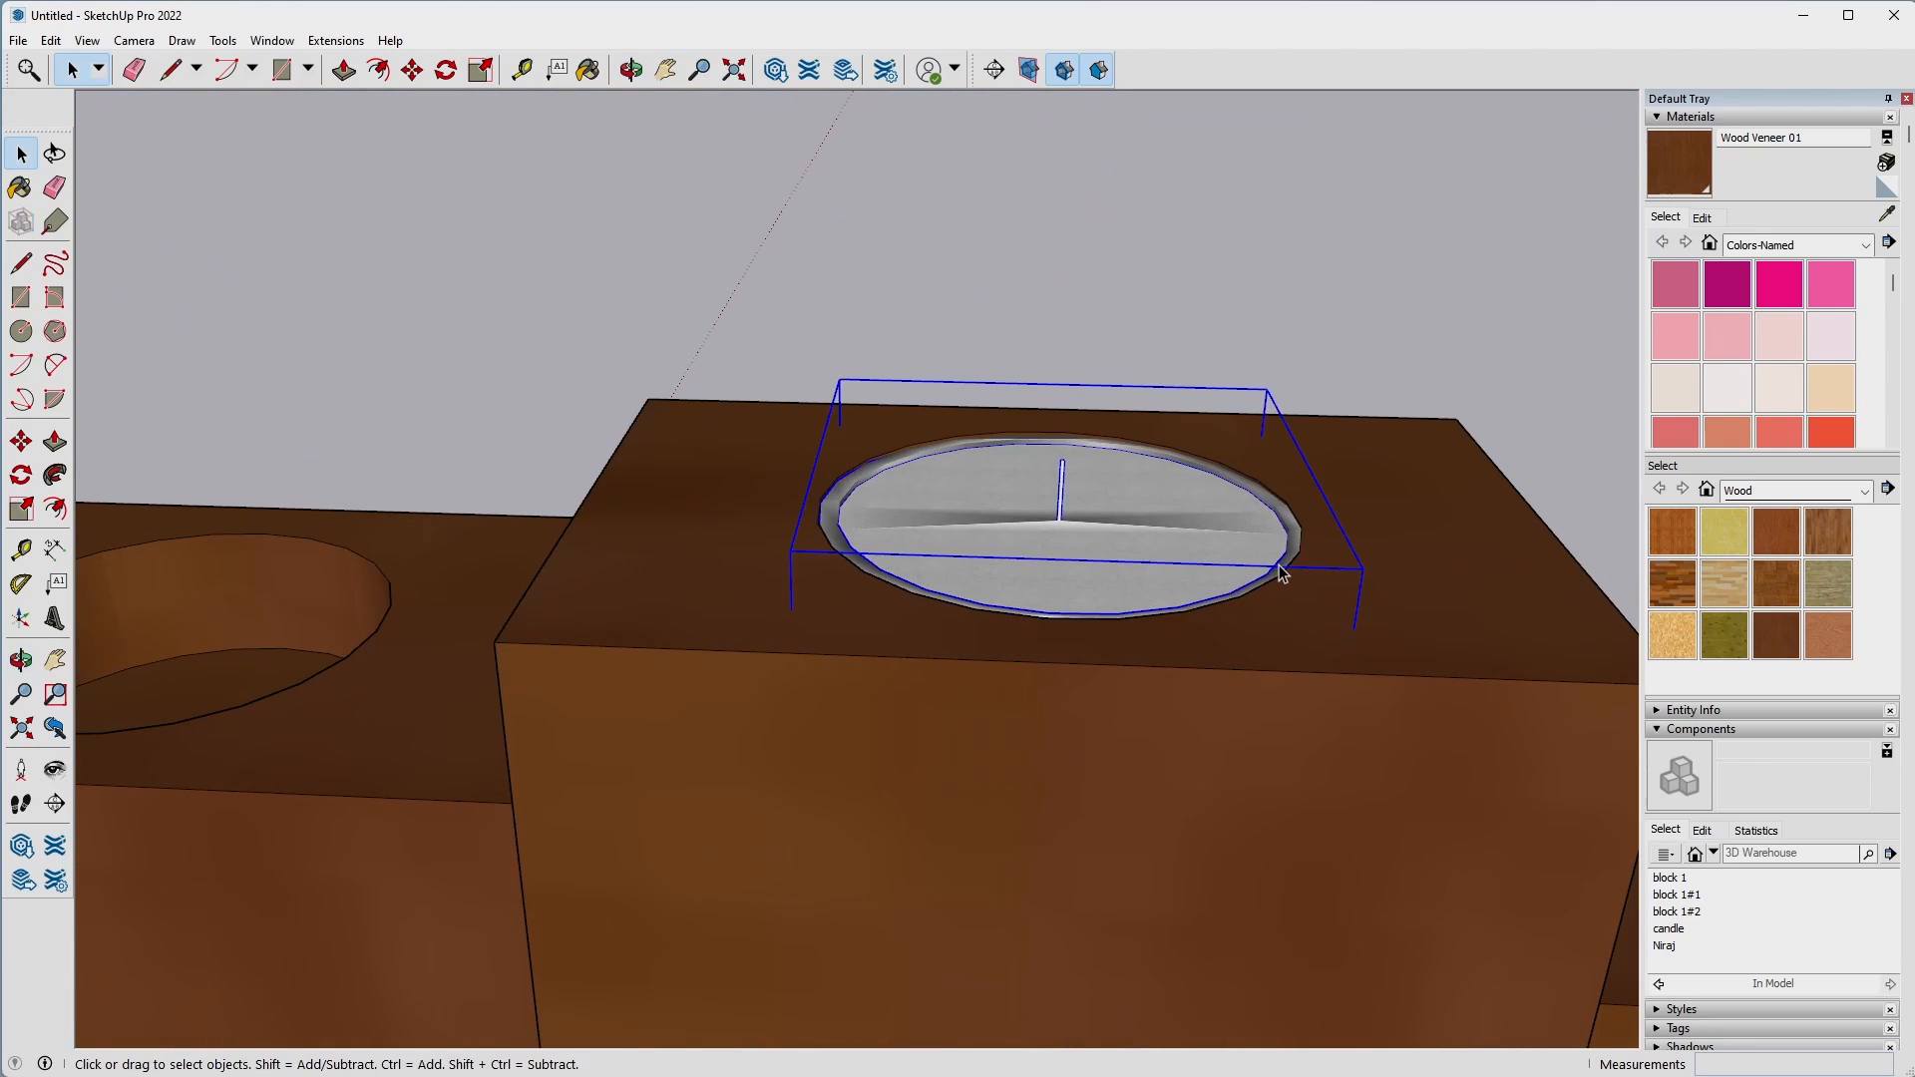
key(m)
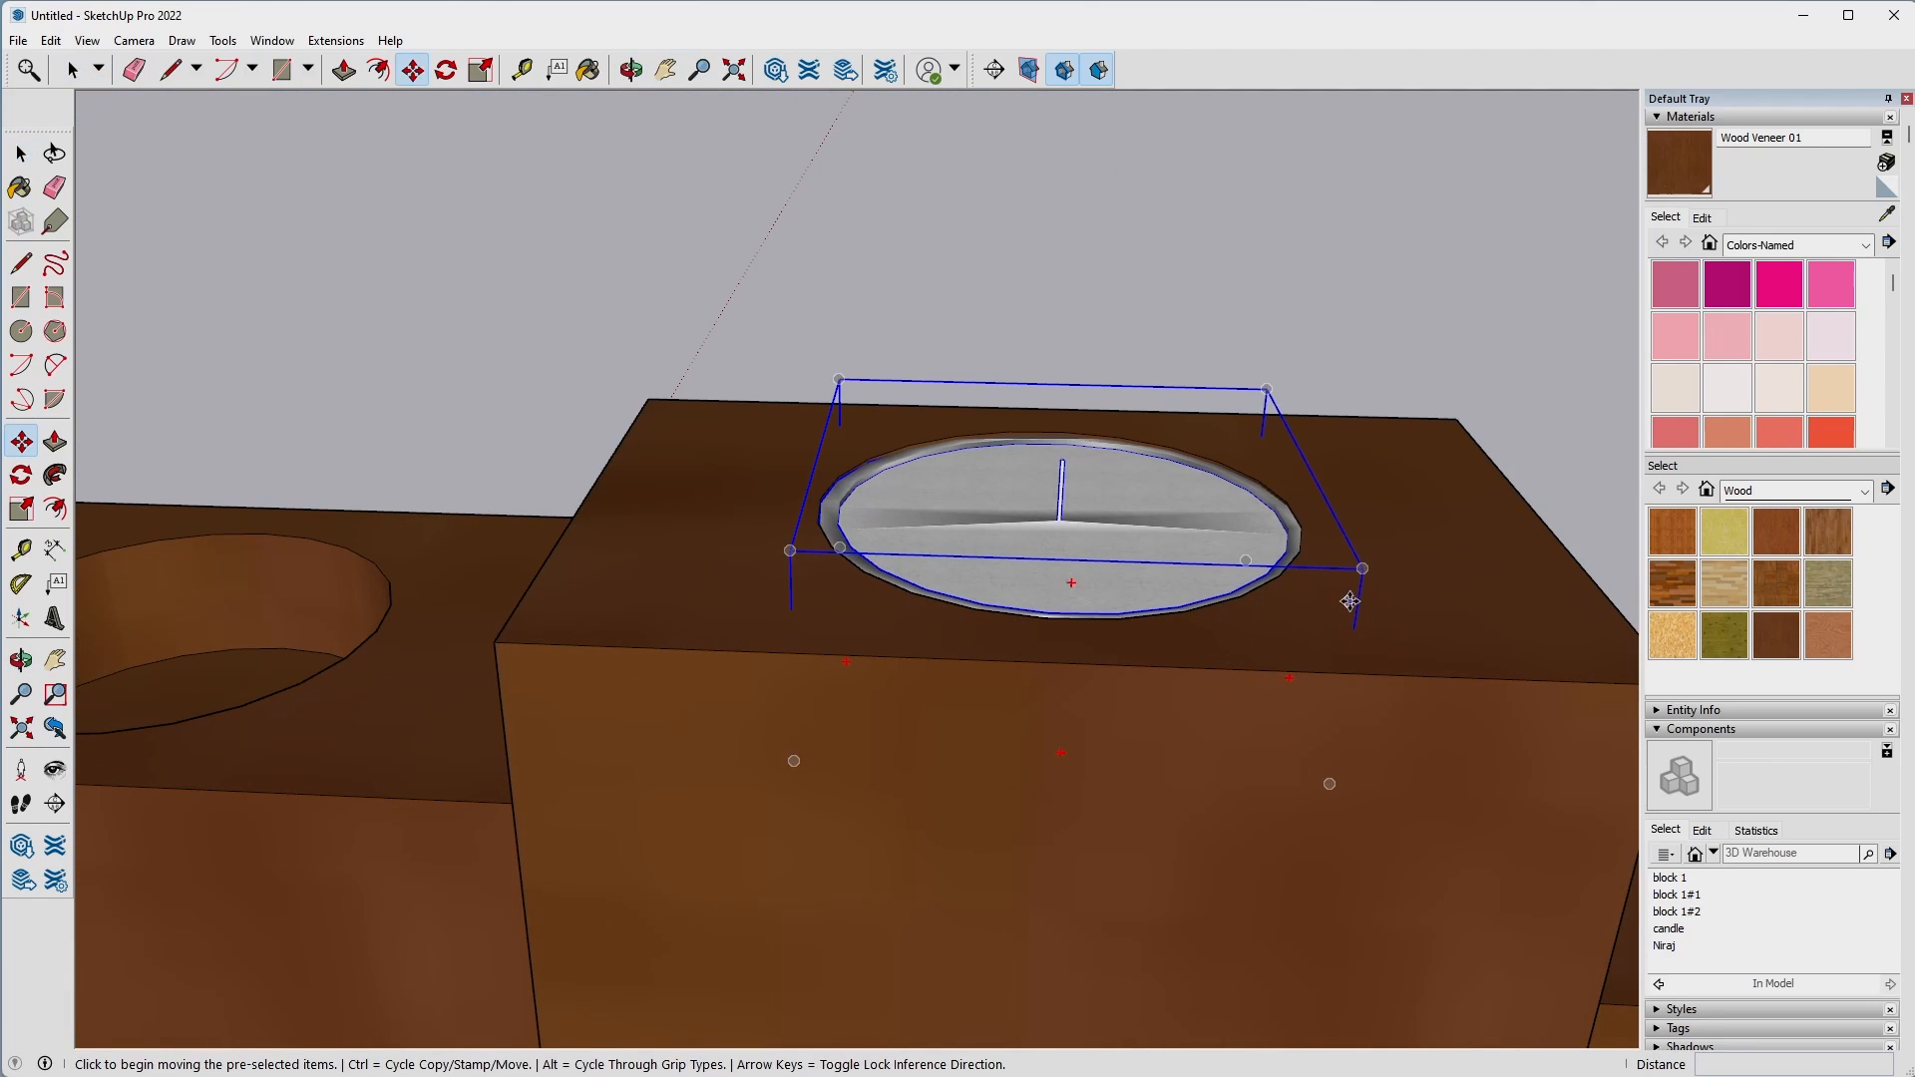
click(1362, 568)
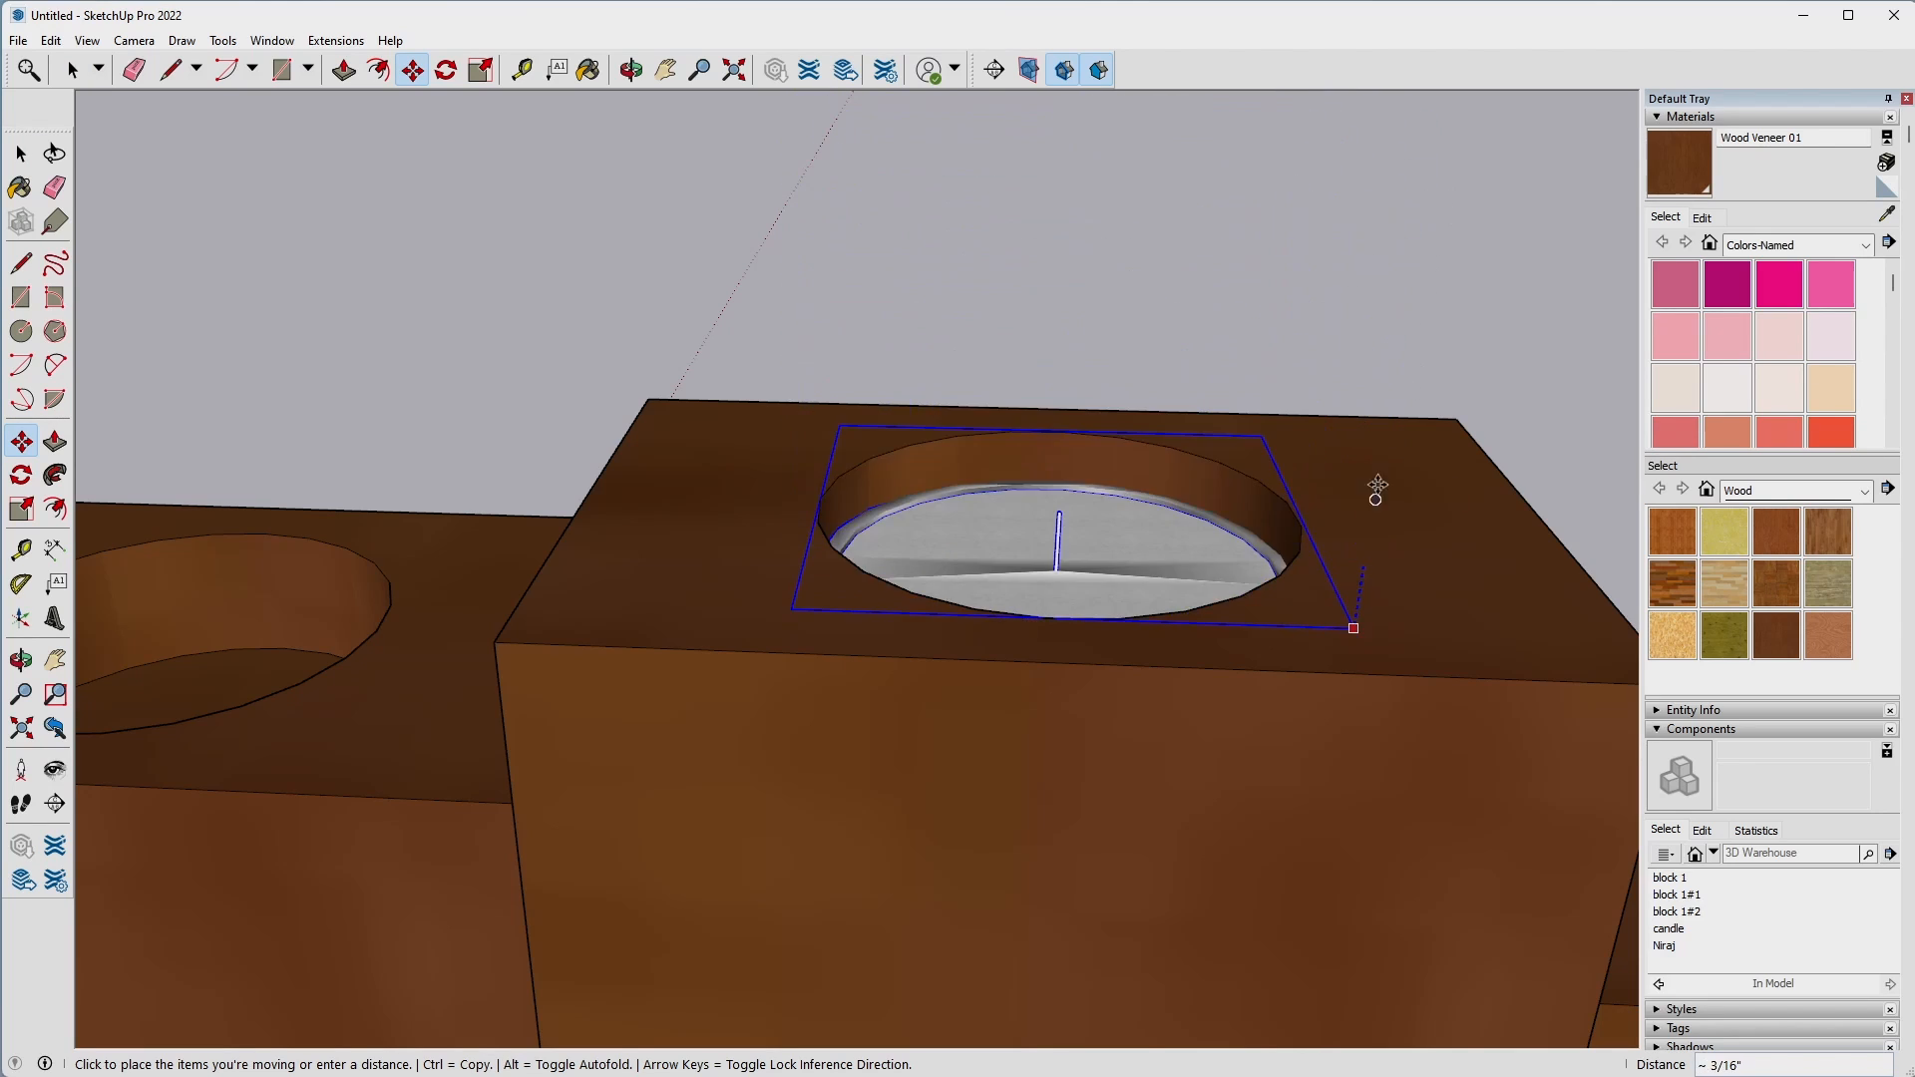
middle_drag(1359, 249, 617, 375)
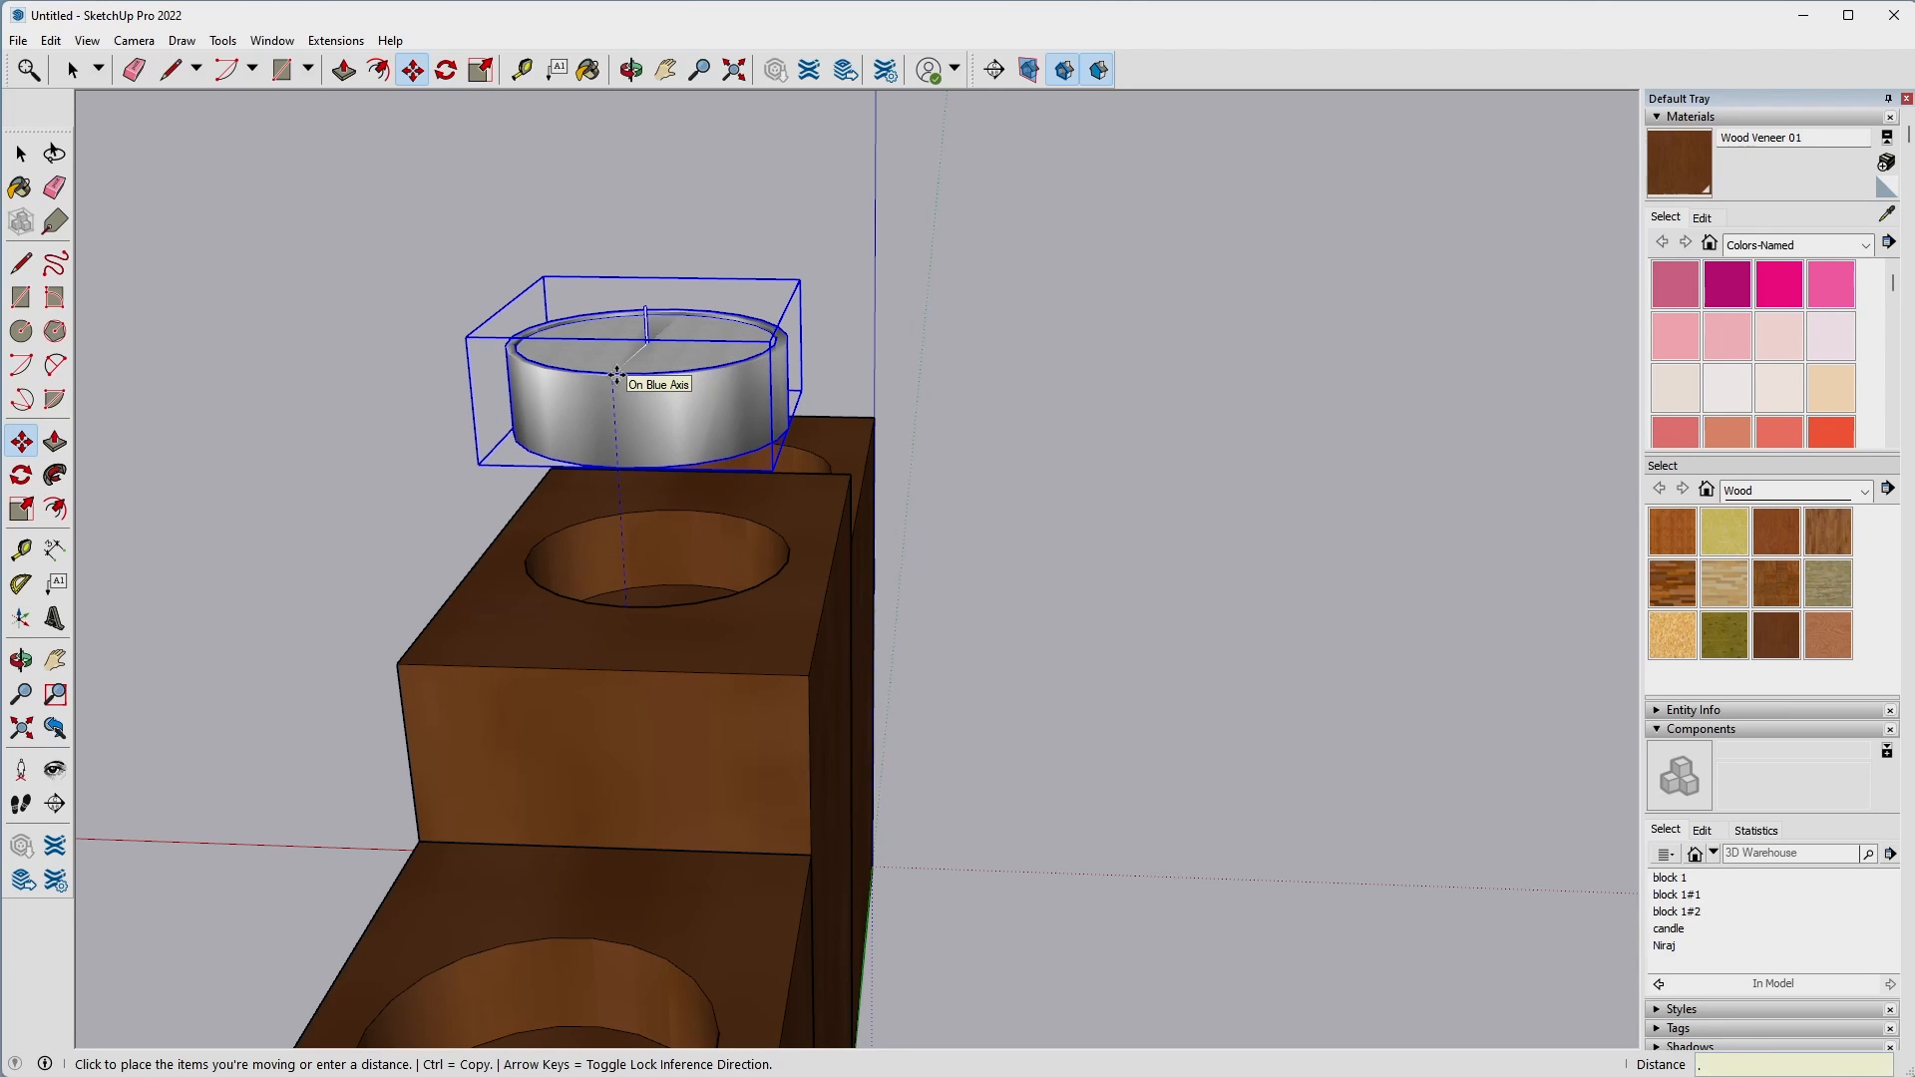
text(.1)
key(Return)
Copy the candle about 3" along the green axis, over the recess of the block beside the origin.
drag(325, 627, 1274, 543)
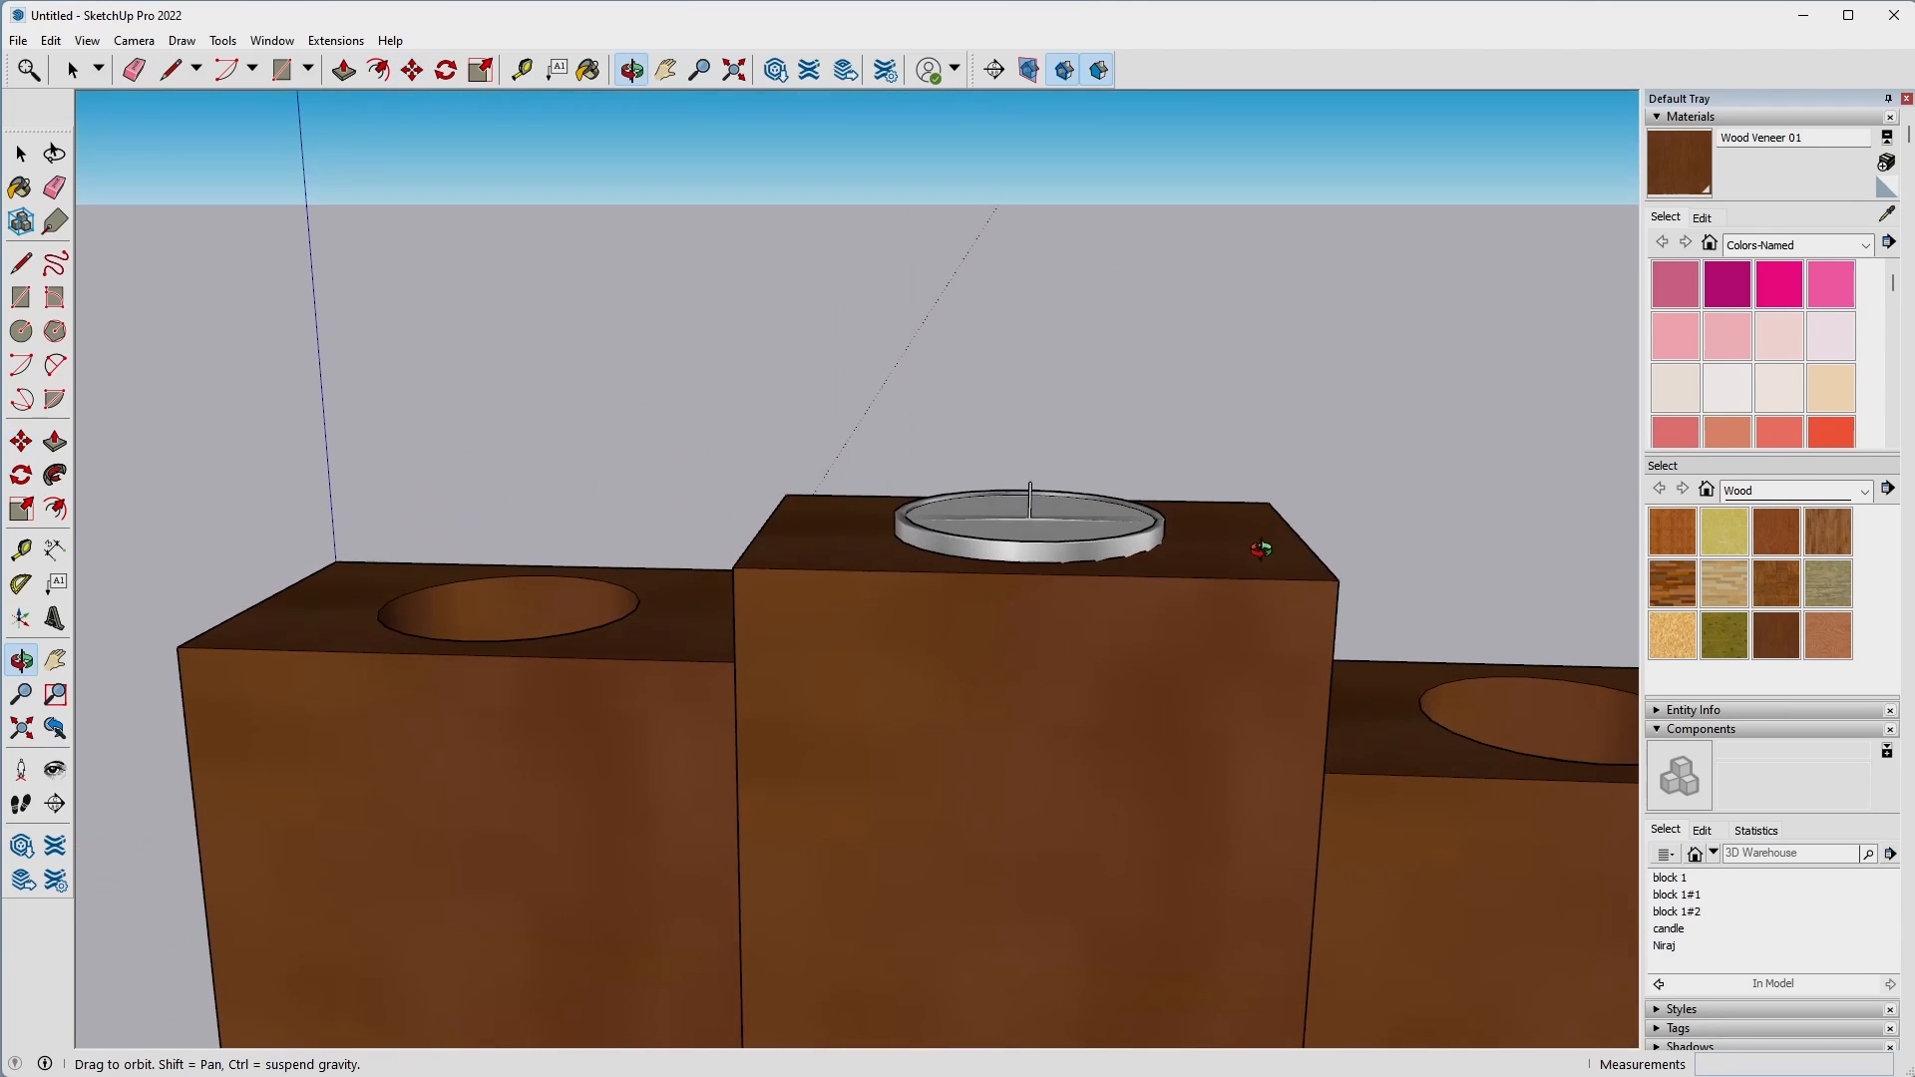
key(m)
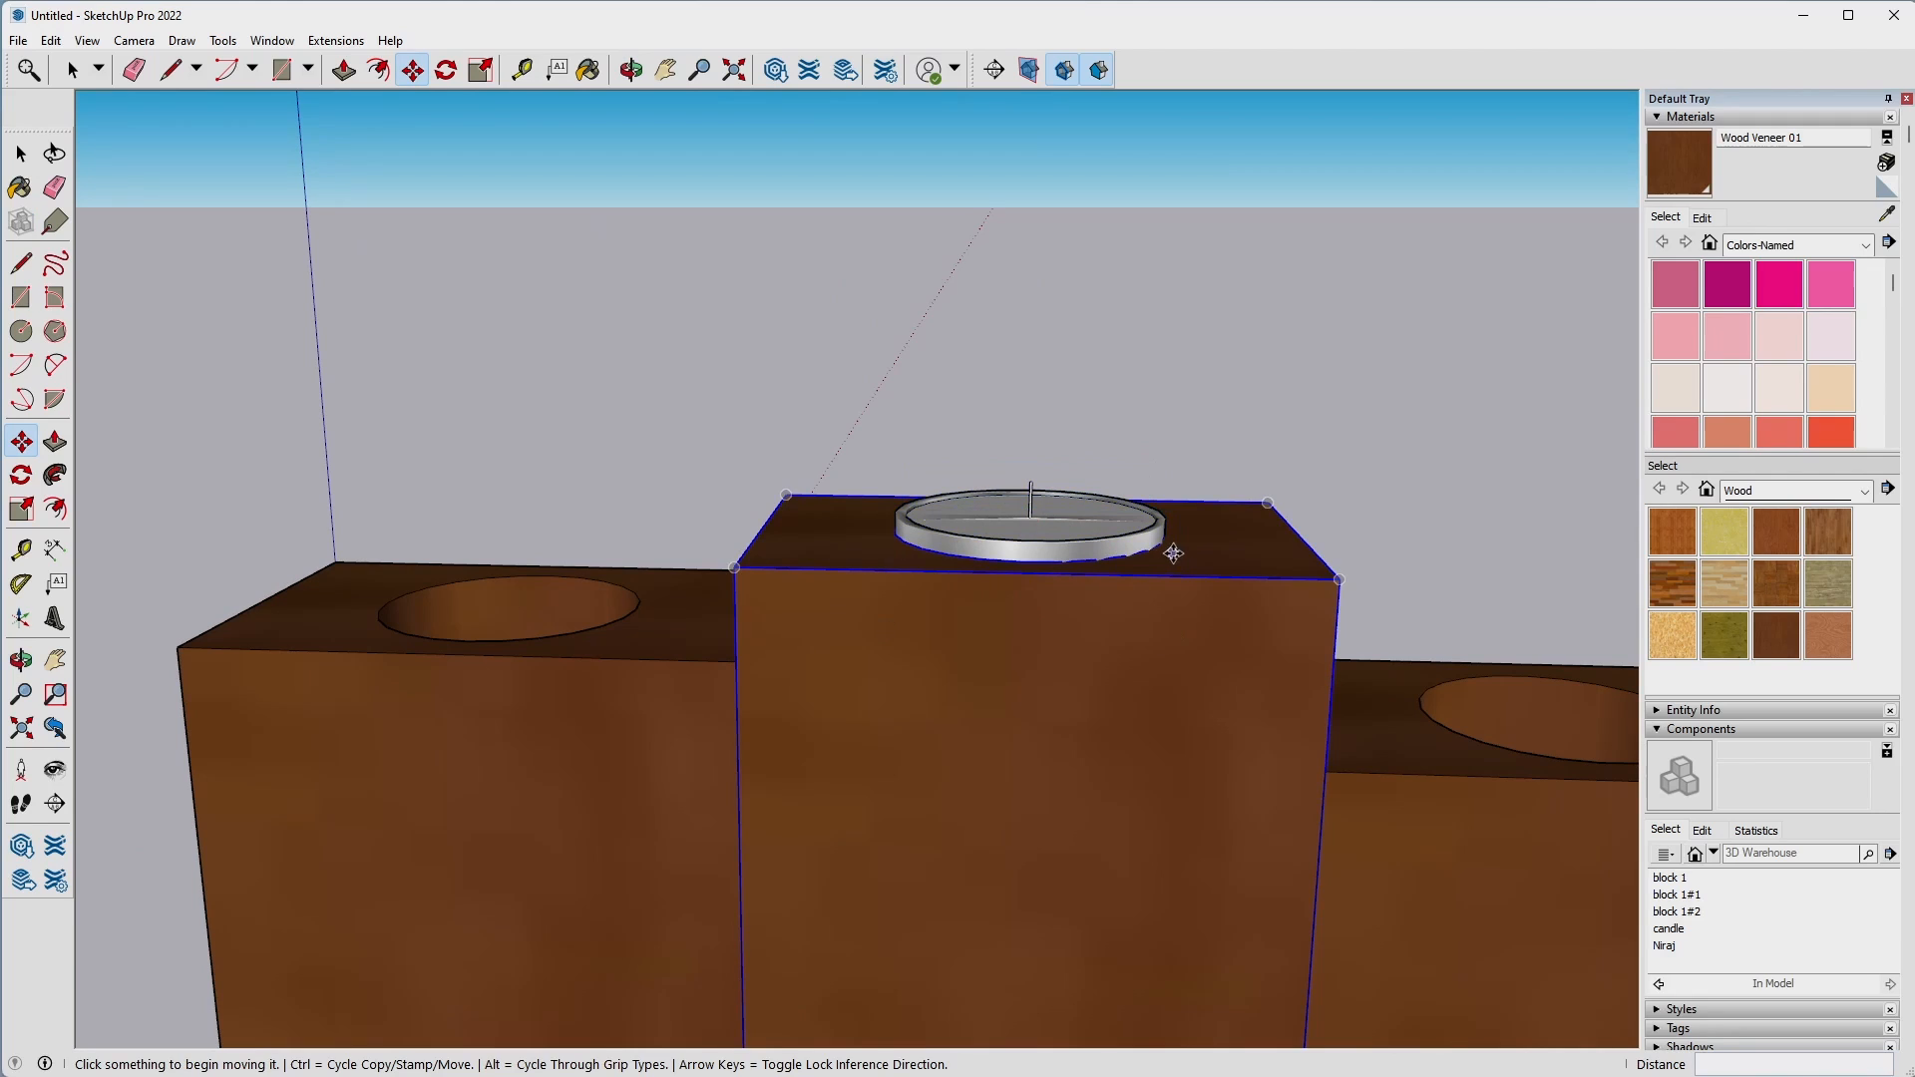
middle_drag(1224, 542, 1236, 768)
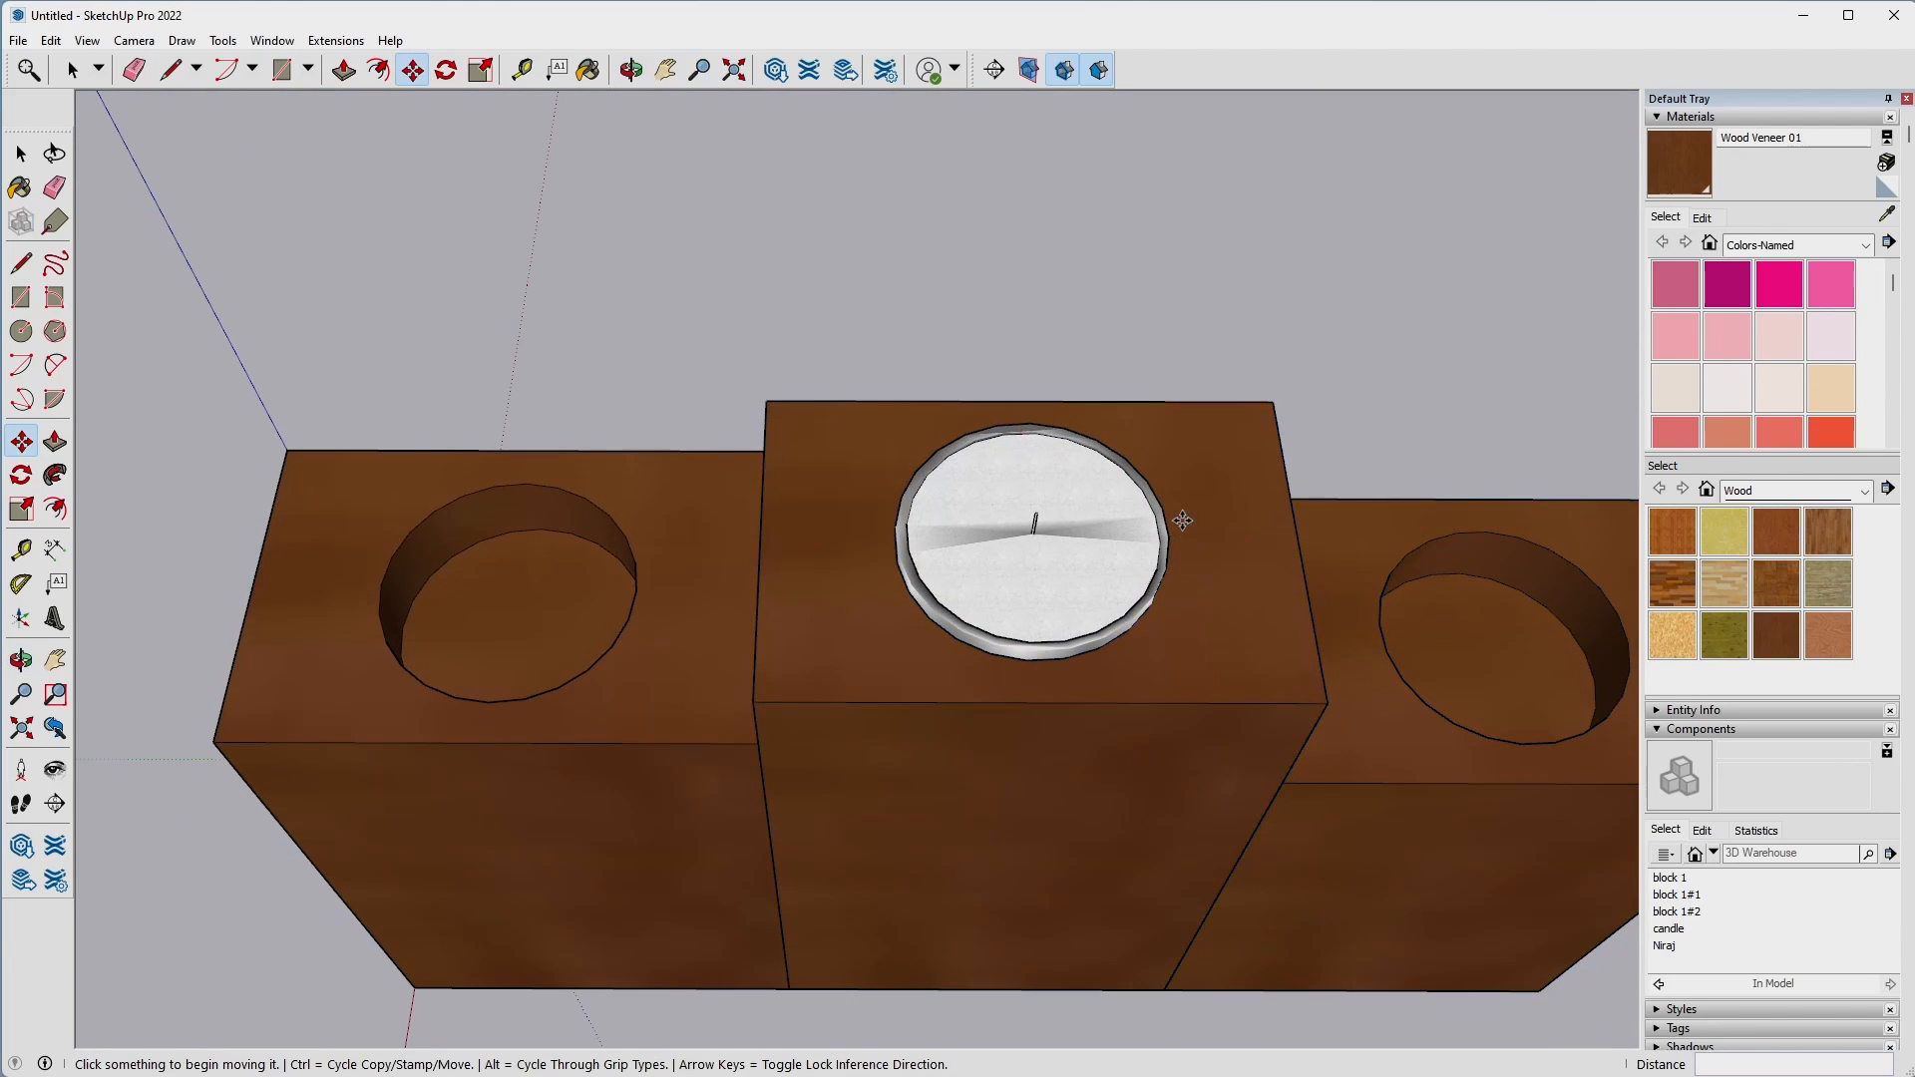
click(894, 536)
key(ctrl)
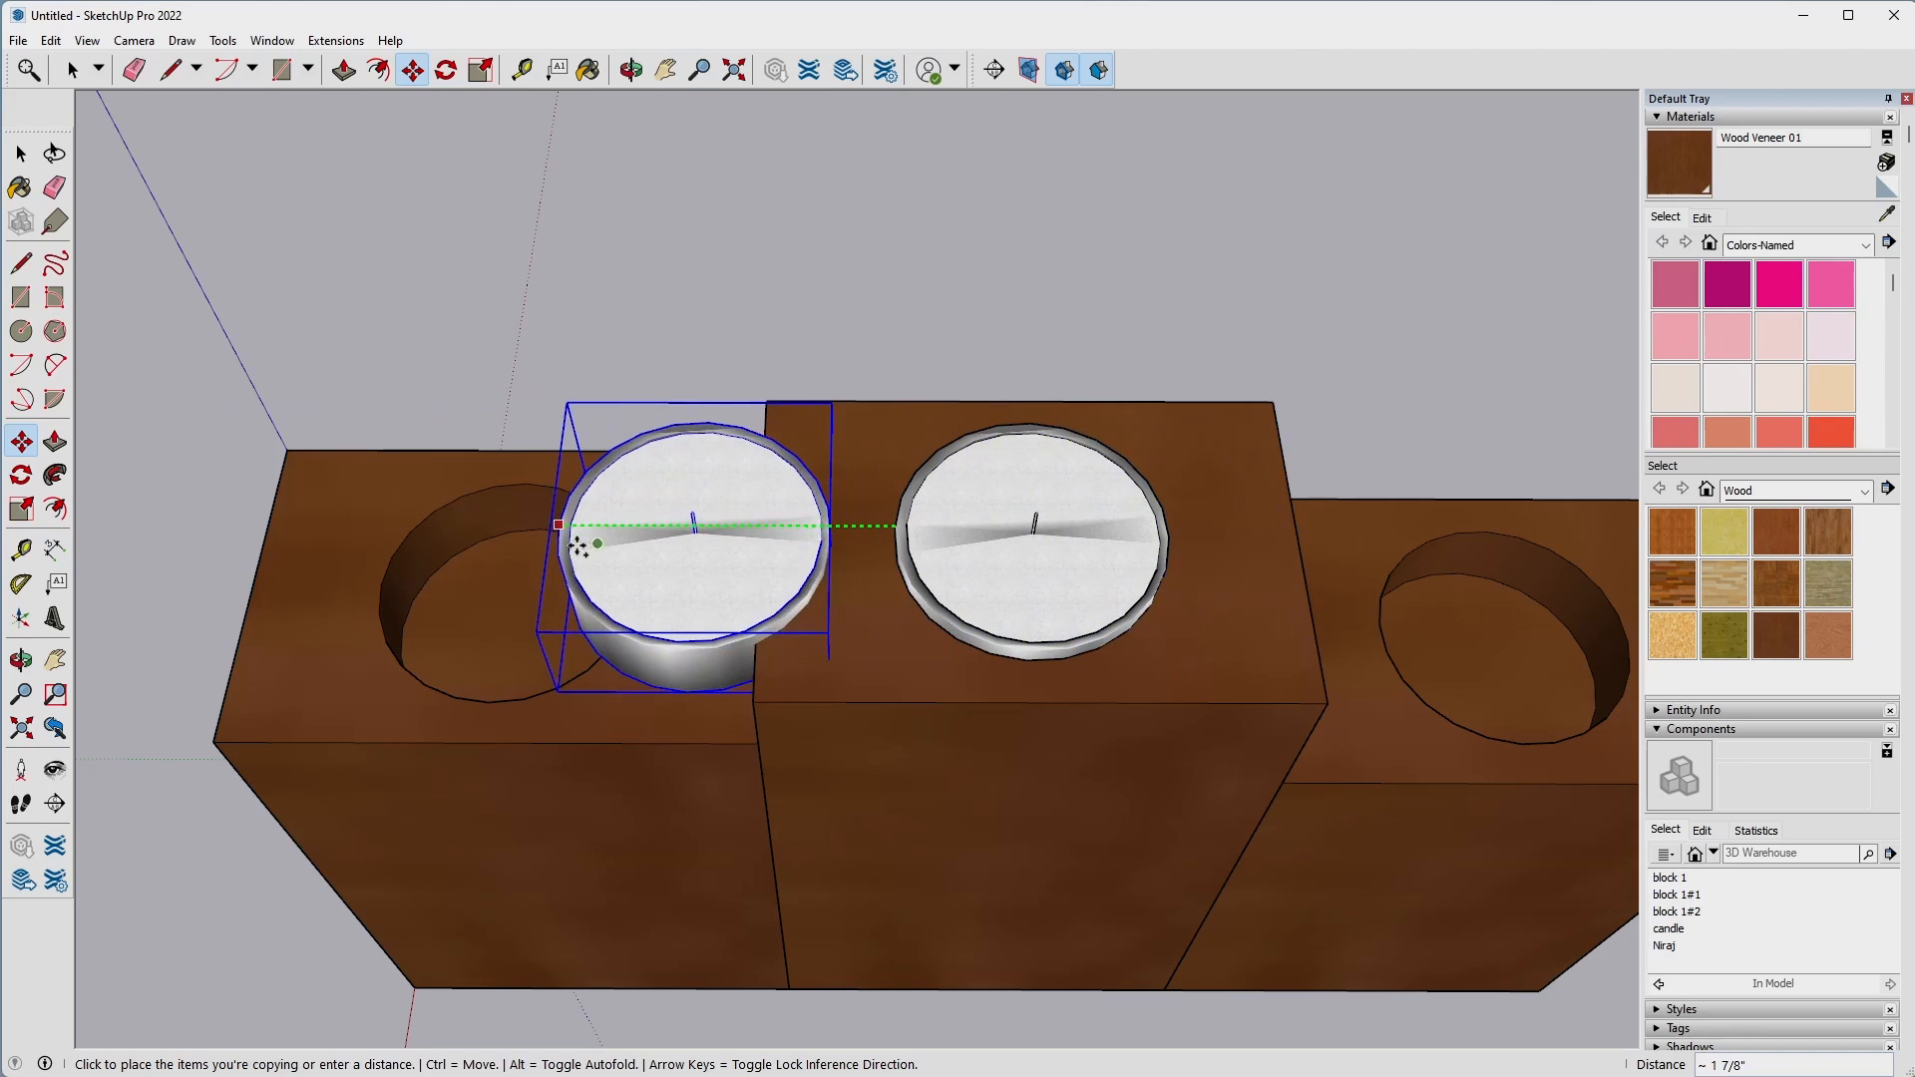
shift+middle_drag(415, 599, 1014, 539)
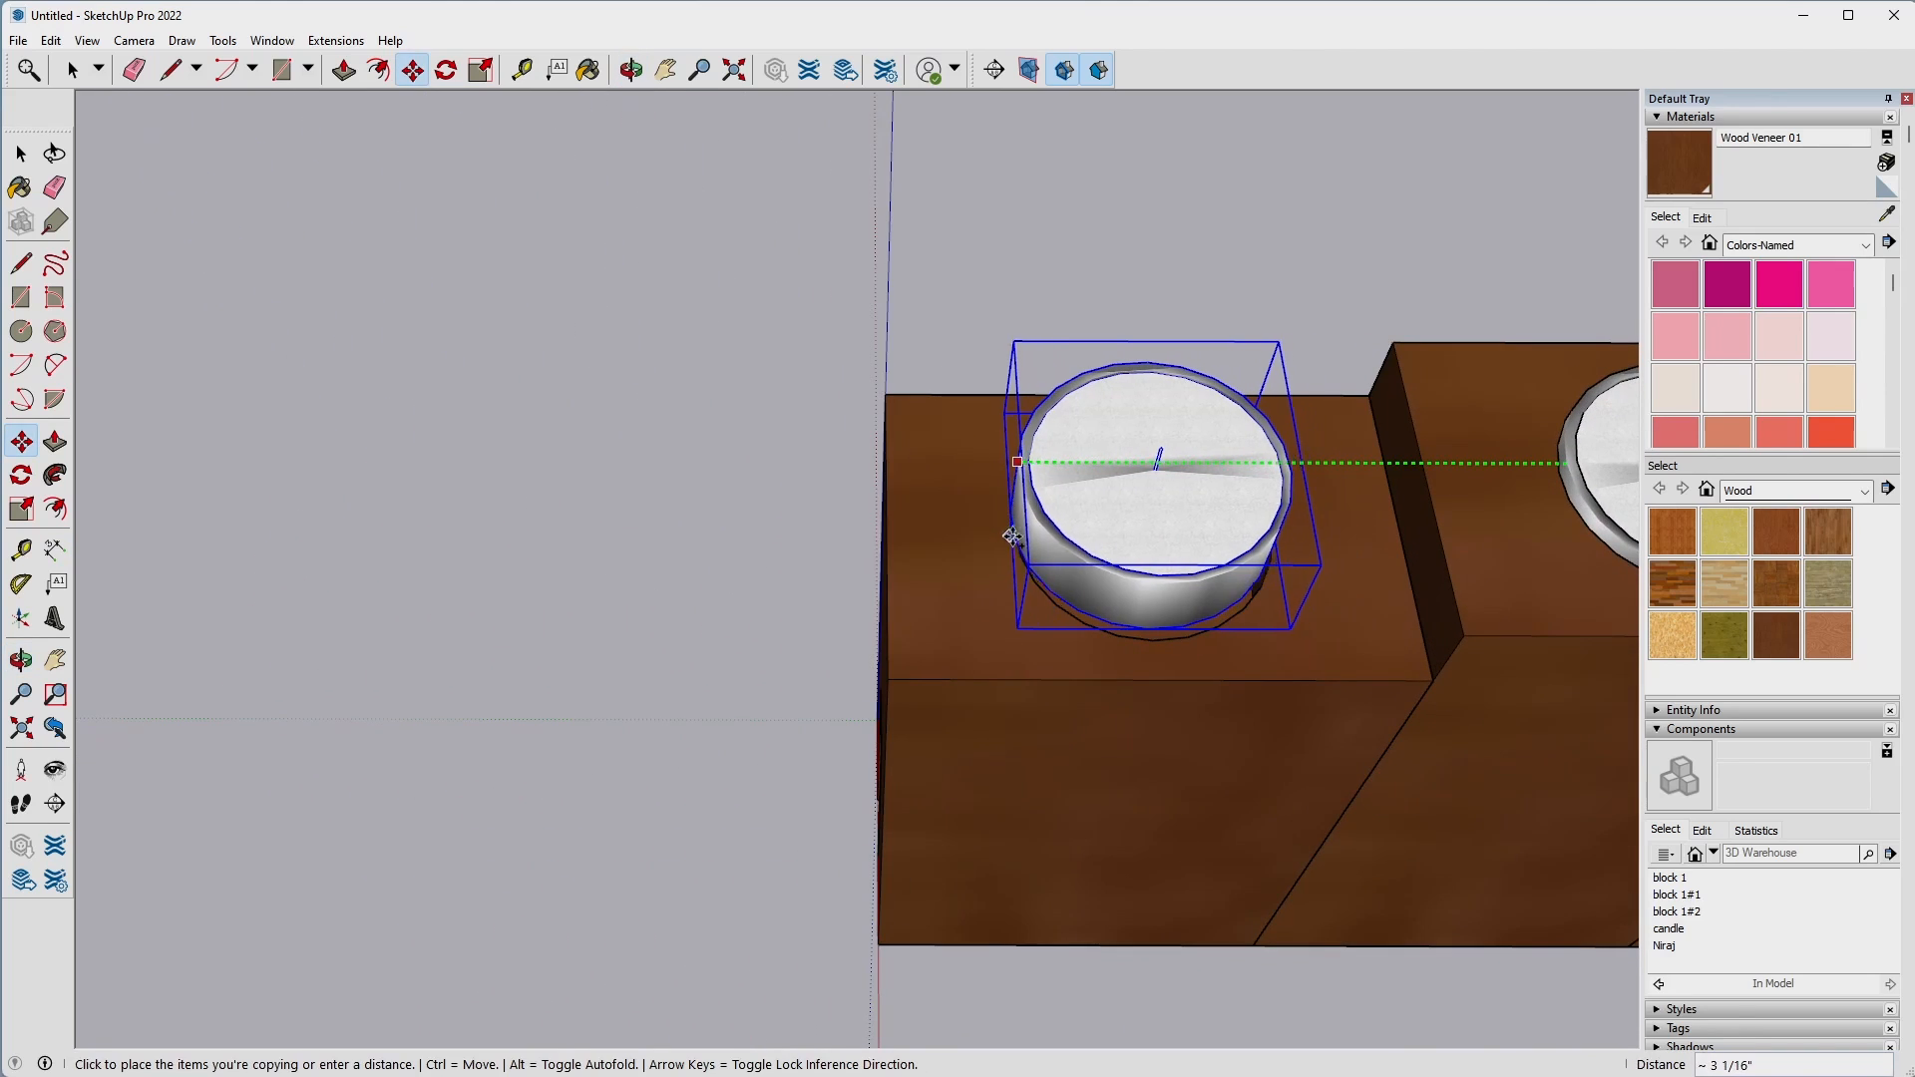
click(1014, 536)
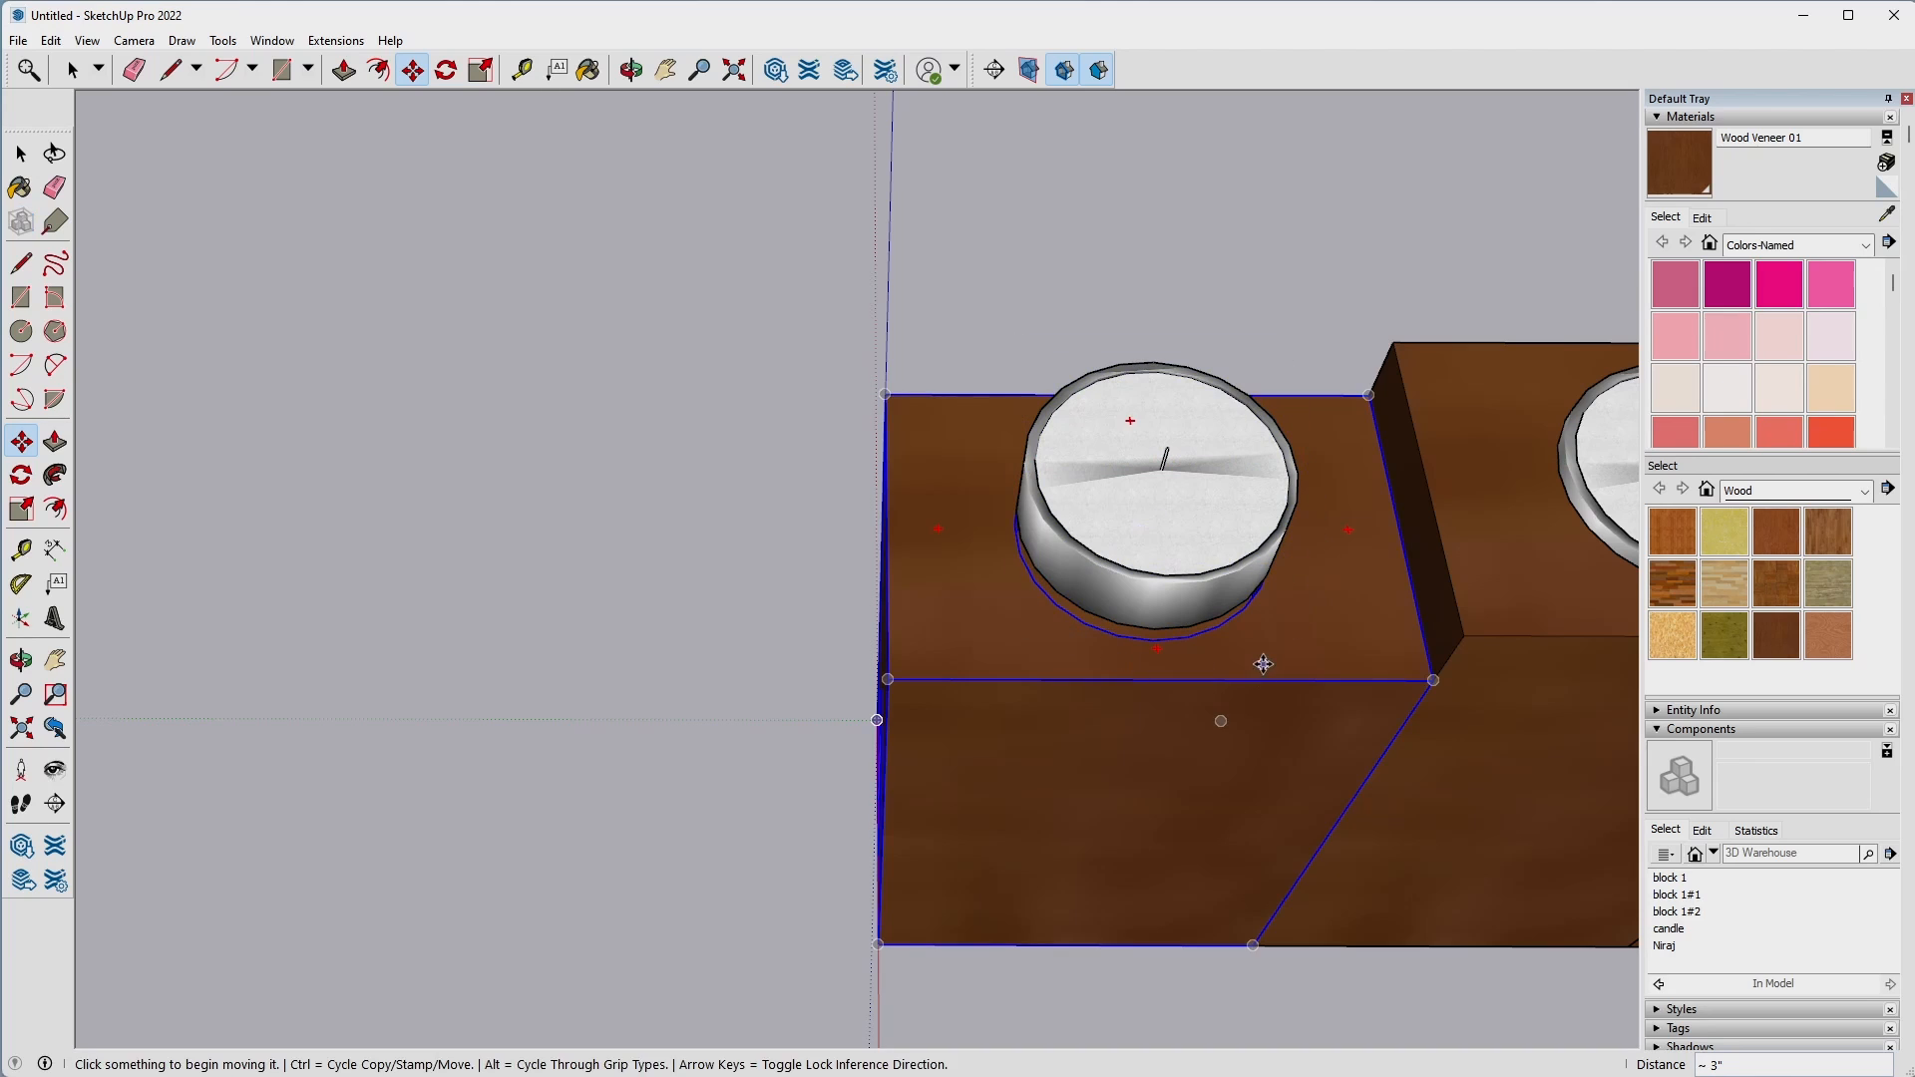
Lower the copied candle about 9/16" along the blue axis into its block's recess.
middle_drag(1261, 662, 962, 672)
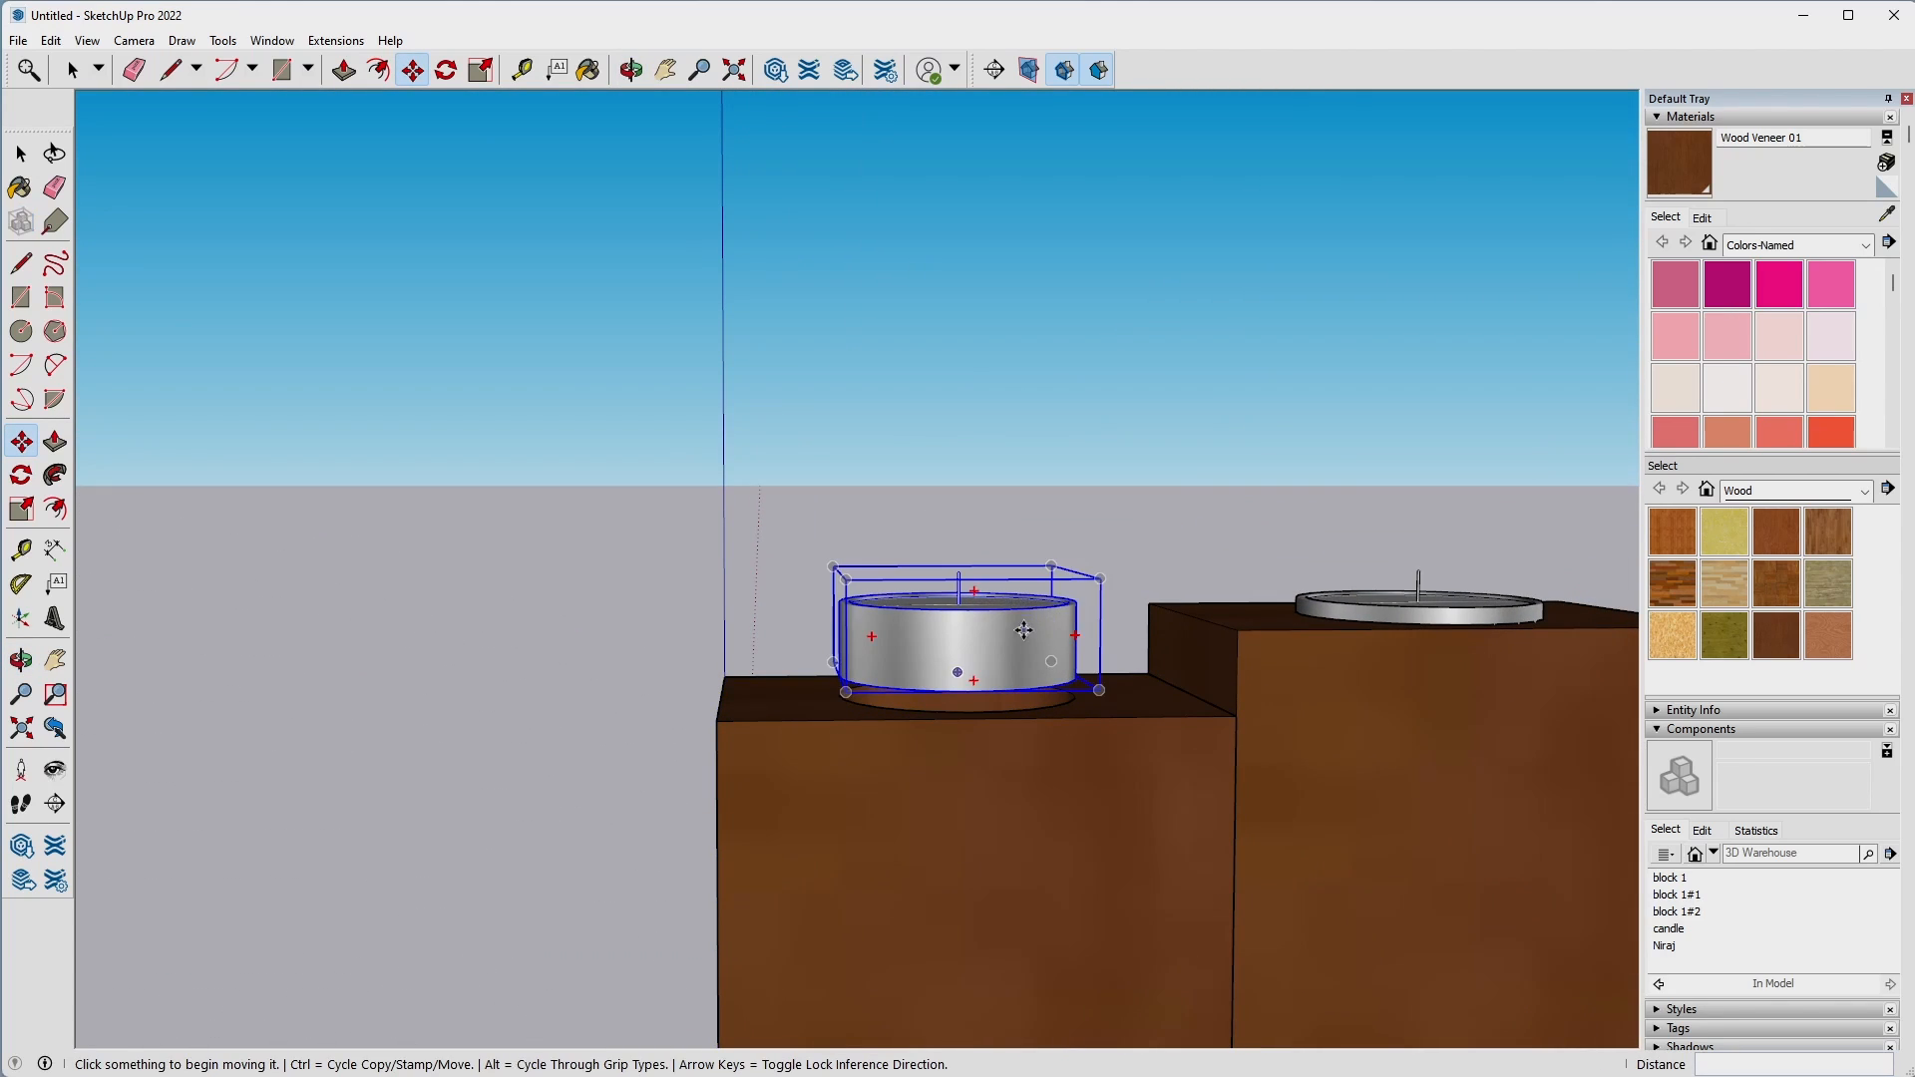
click(1068, 598)
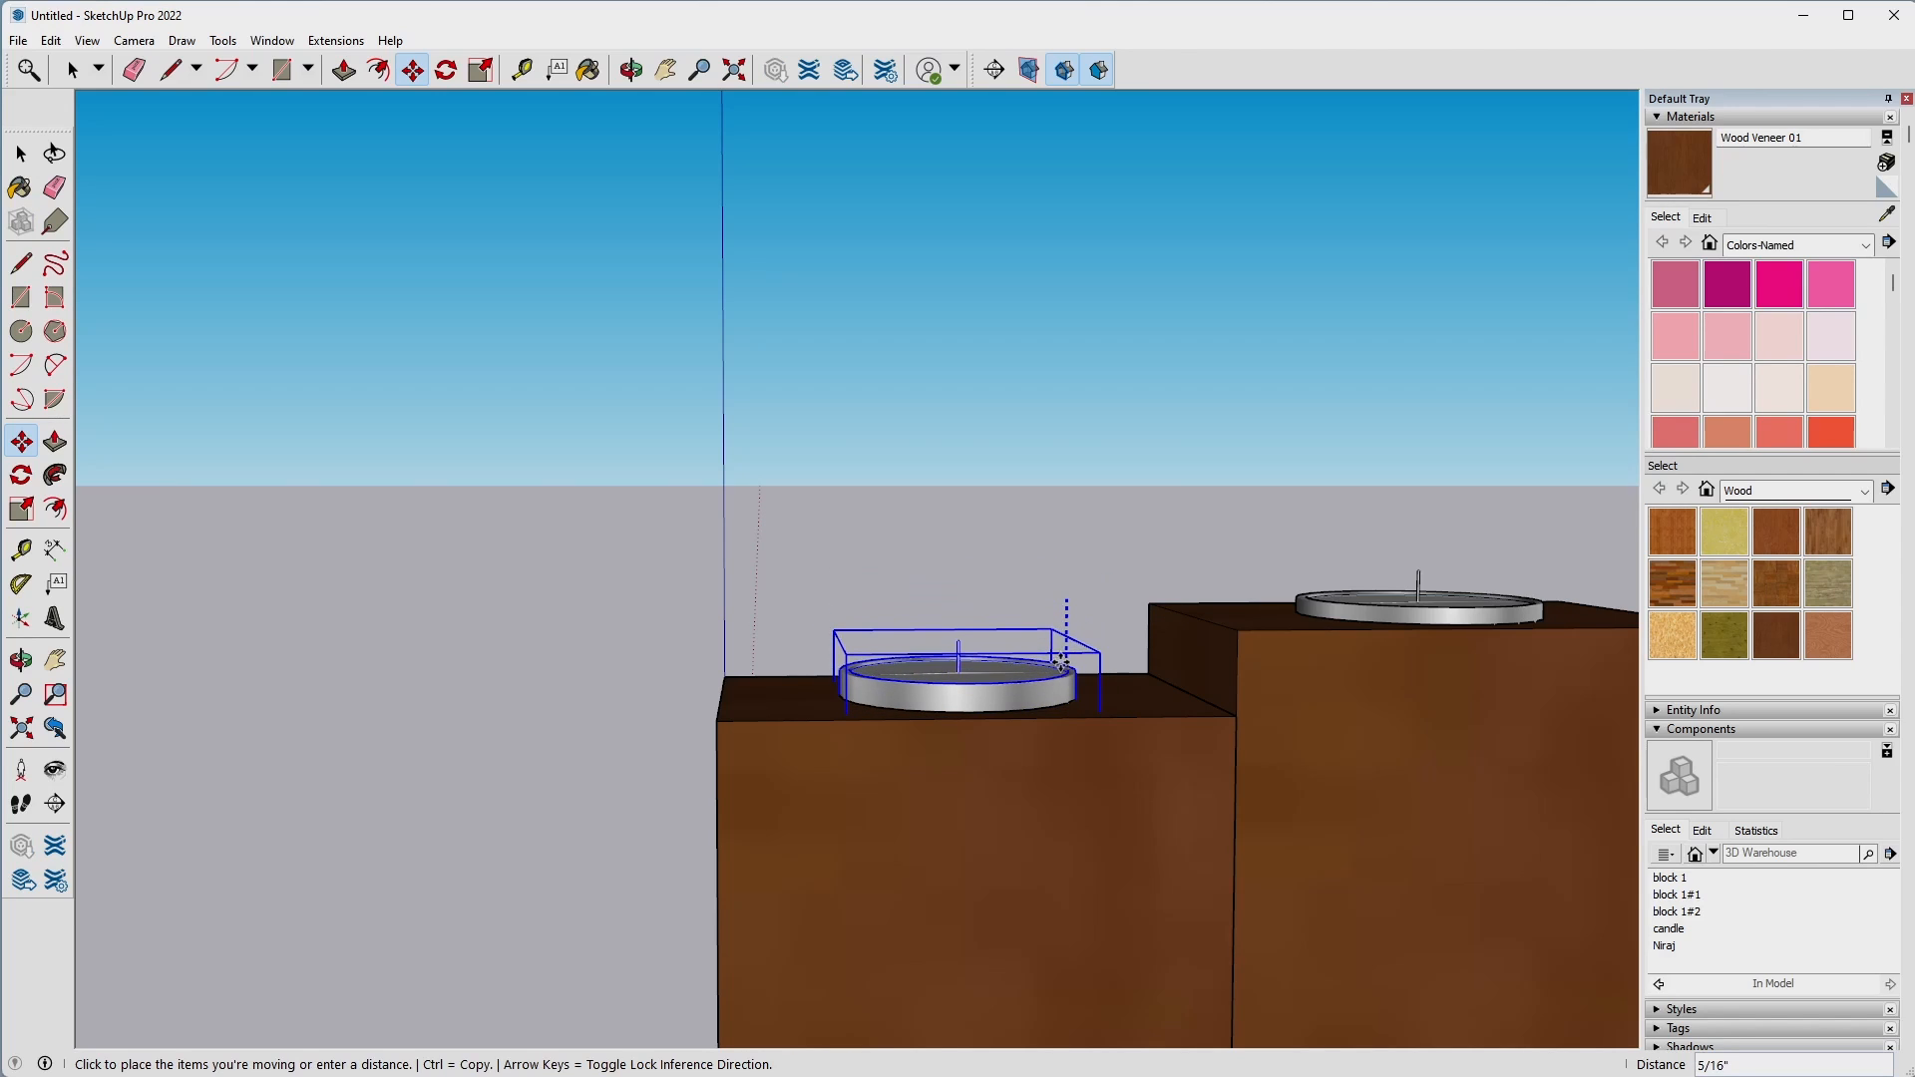
click(1061, 684)
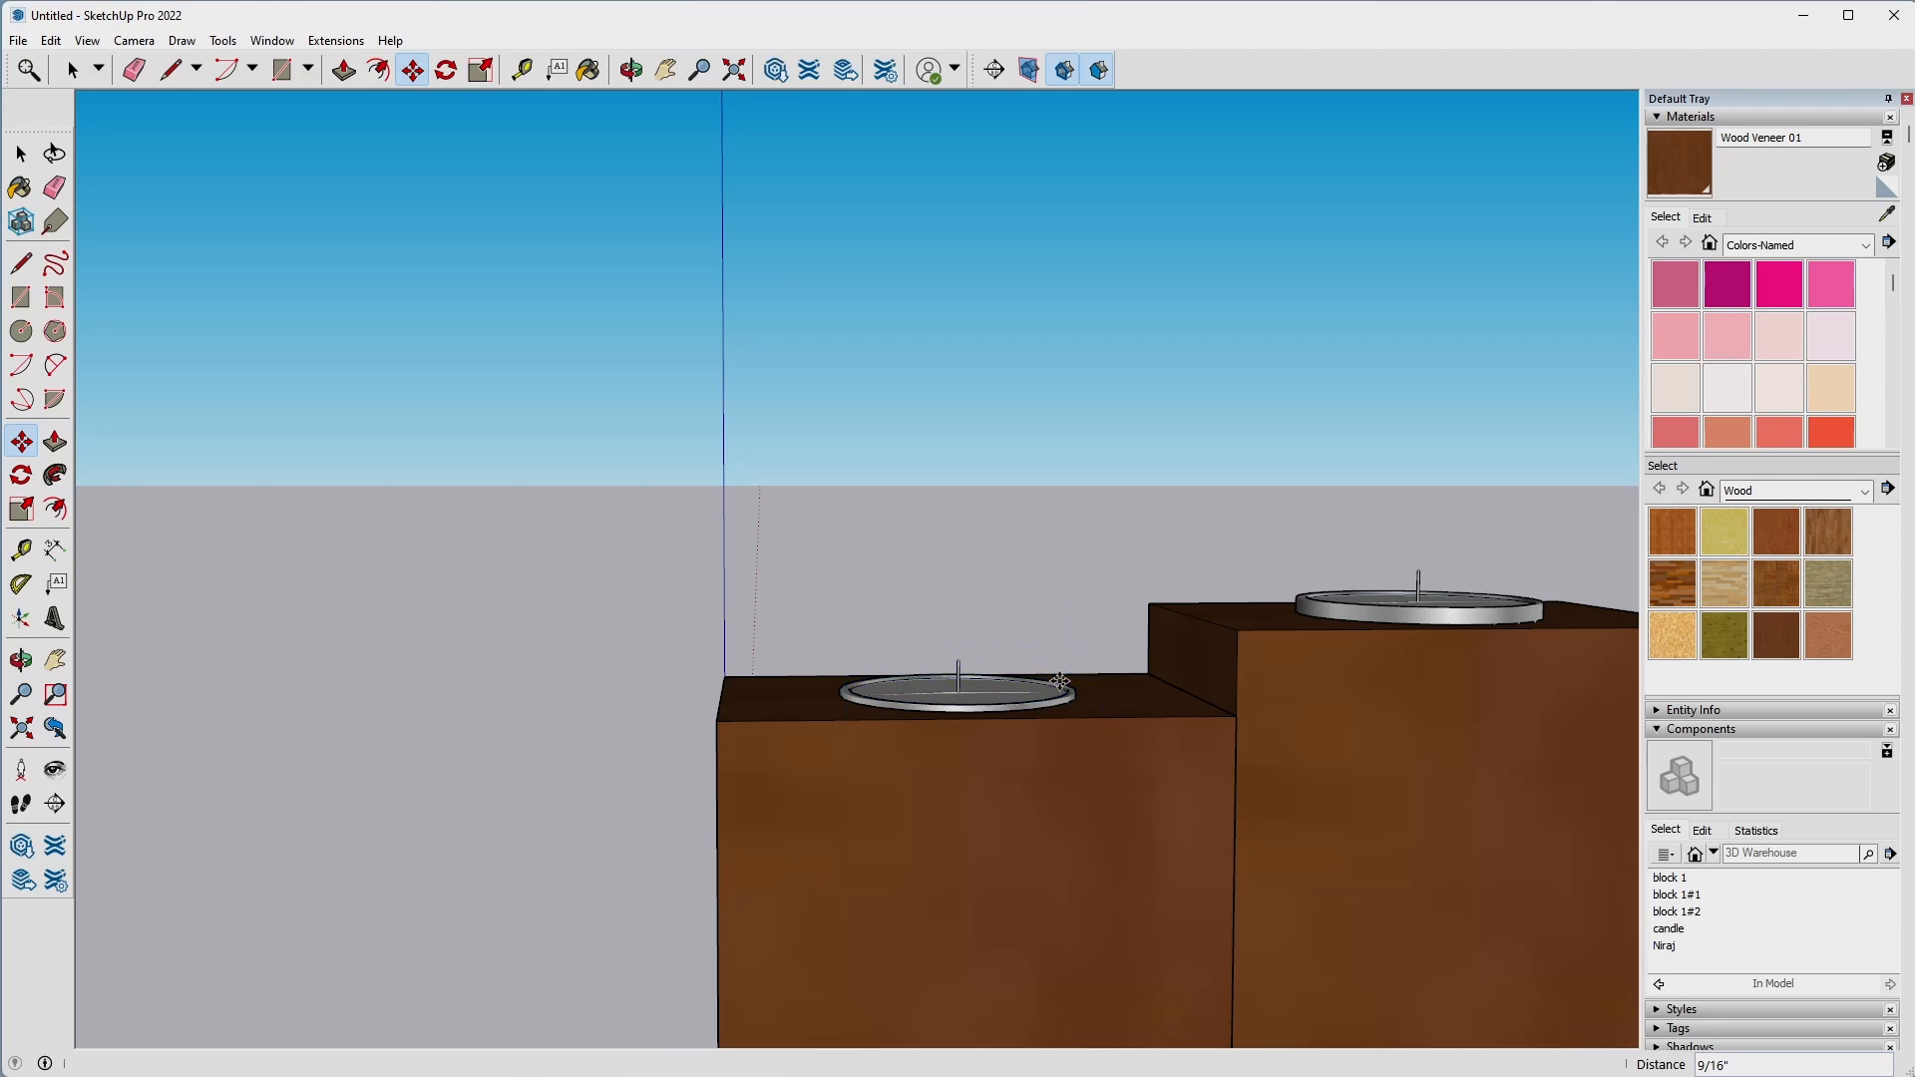
Copy the candle about 6" along the green axis, over the recess of the block farthest from the origin.
middle_drag(1133, 603, 1103, 717)
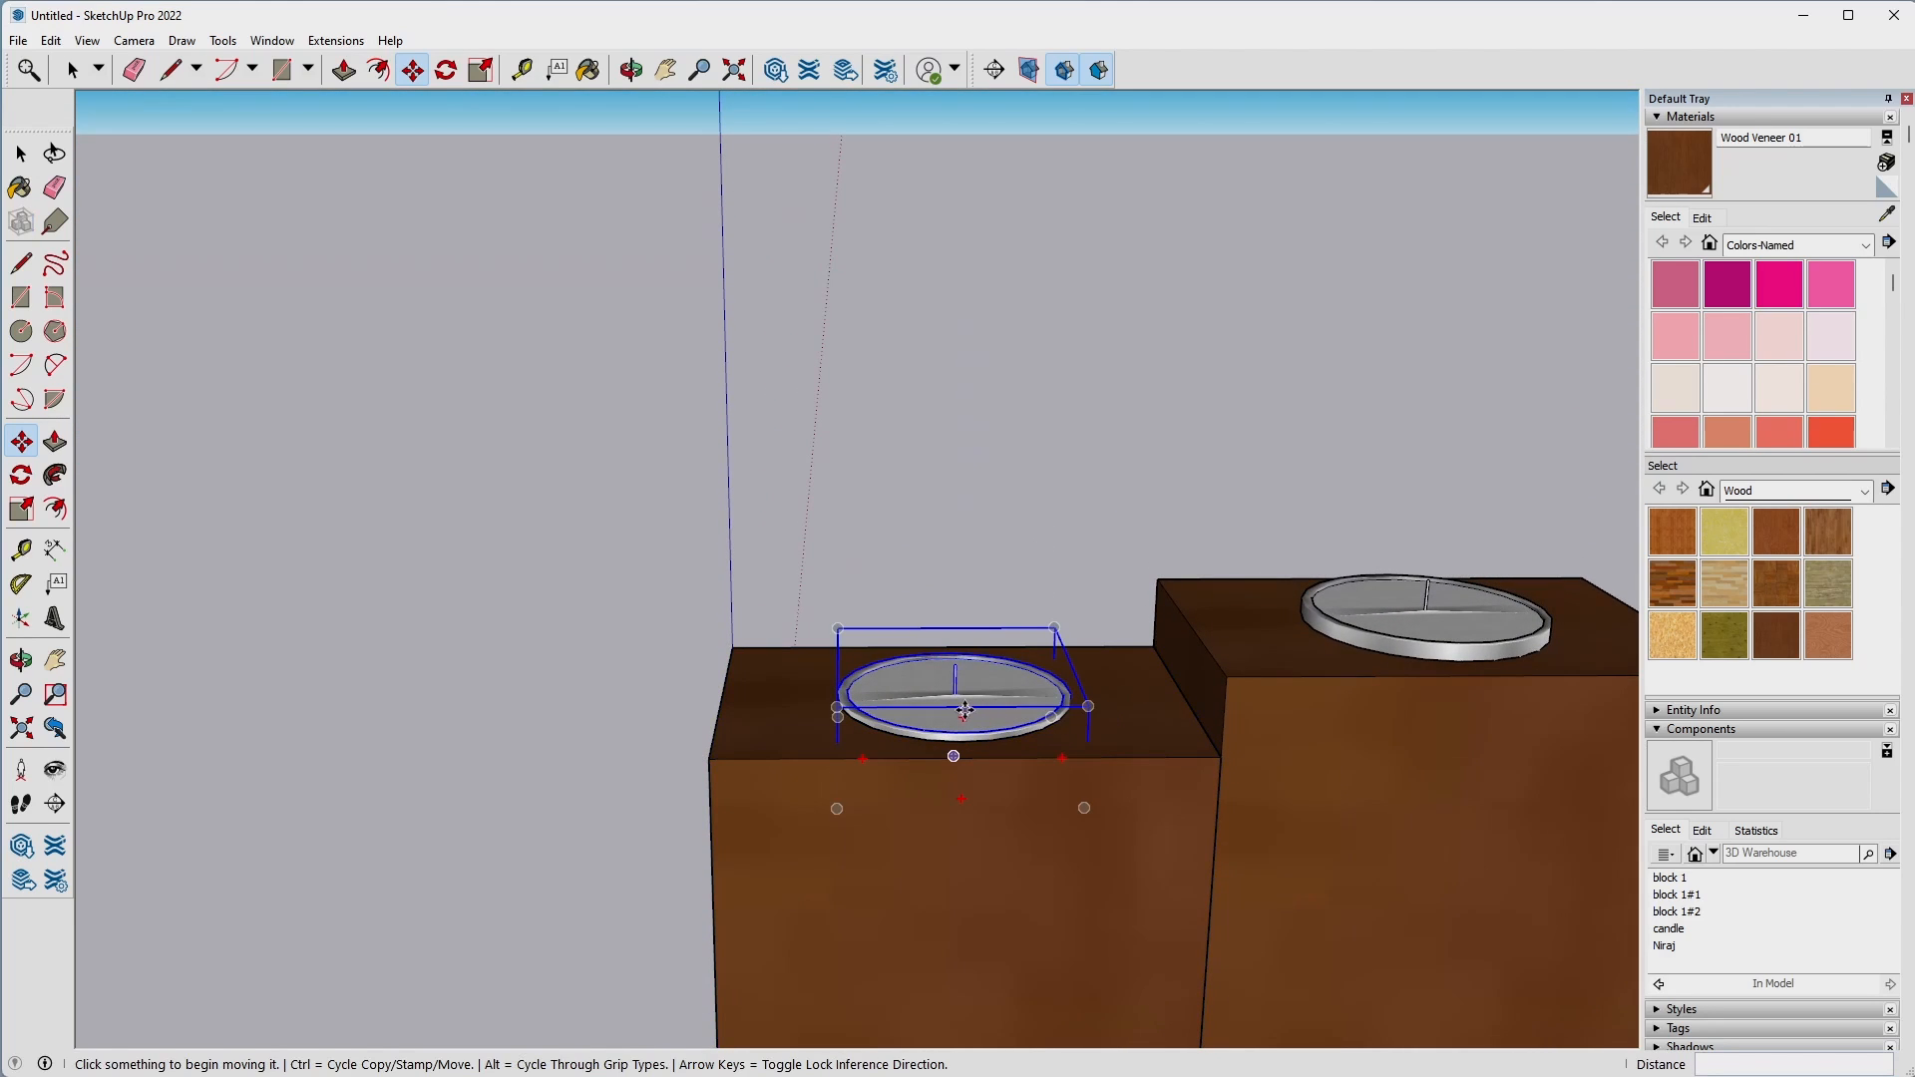
click(953, 743)
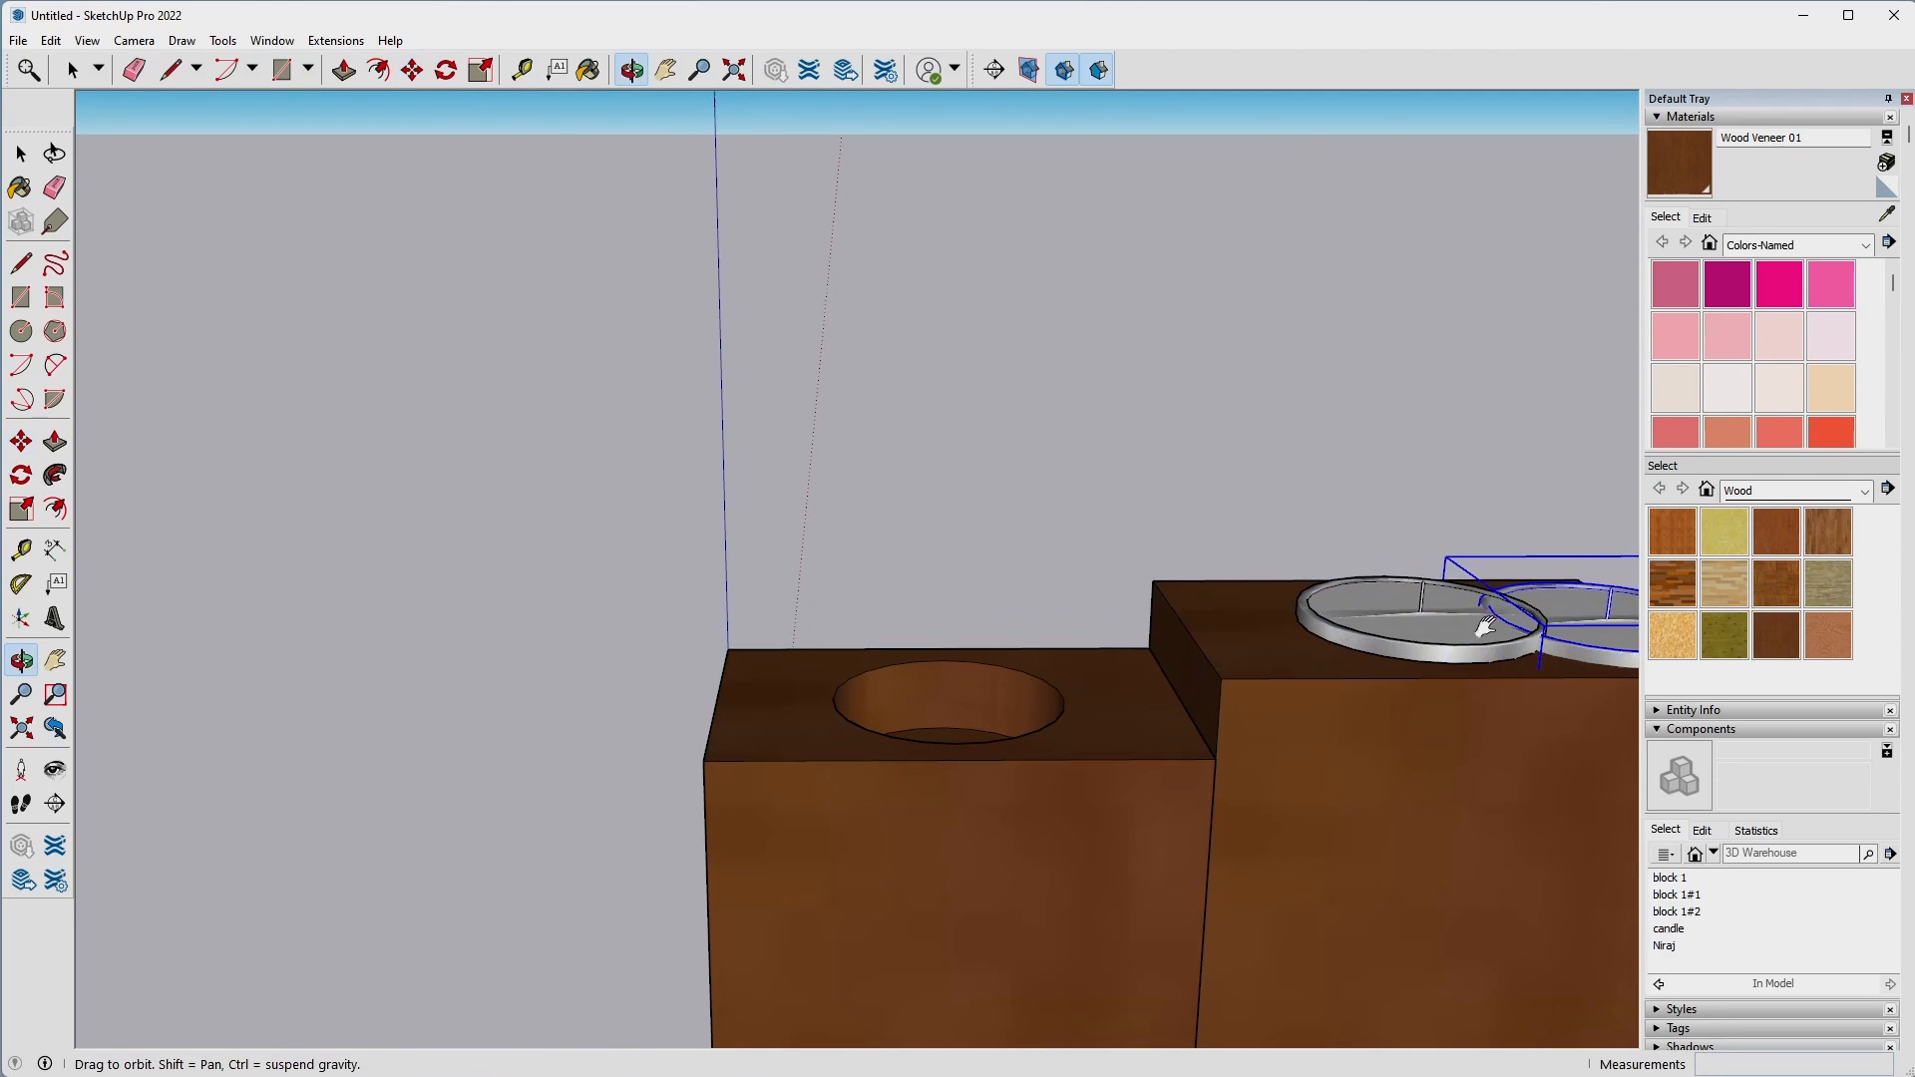
middle_drag(1486, 619, 276, 674)
key(ctrl)
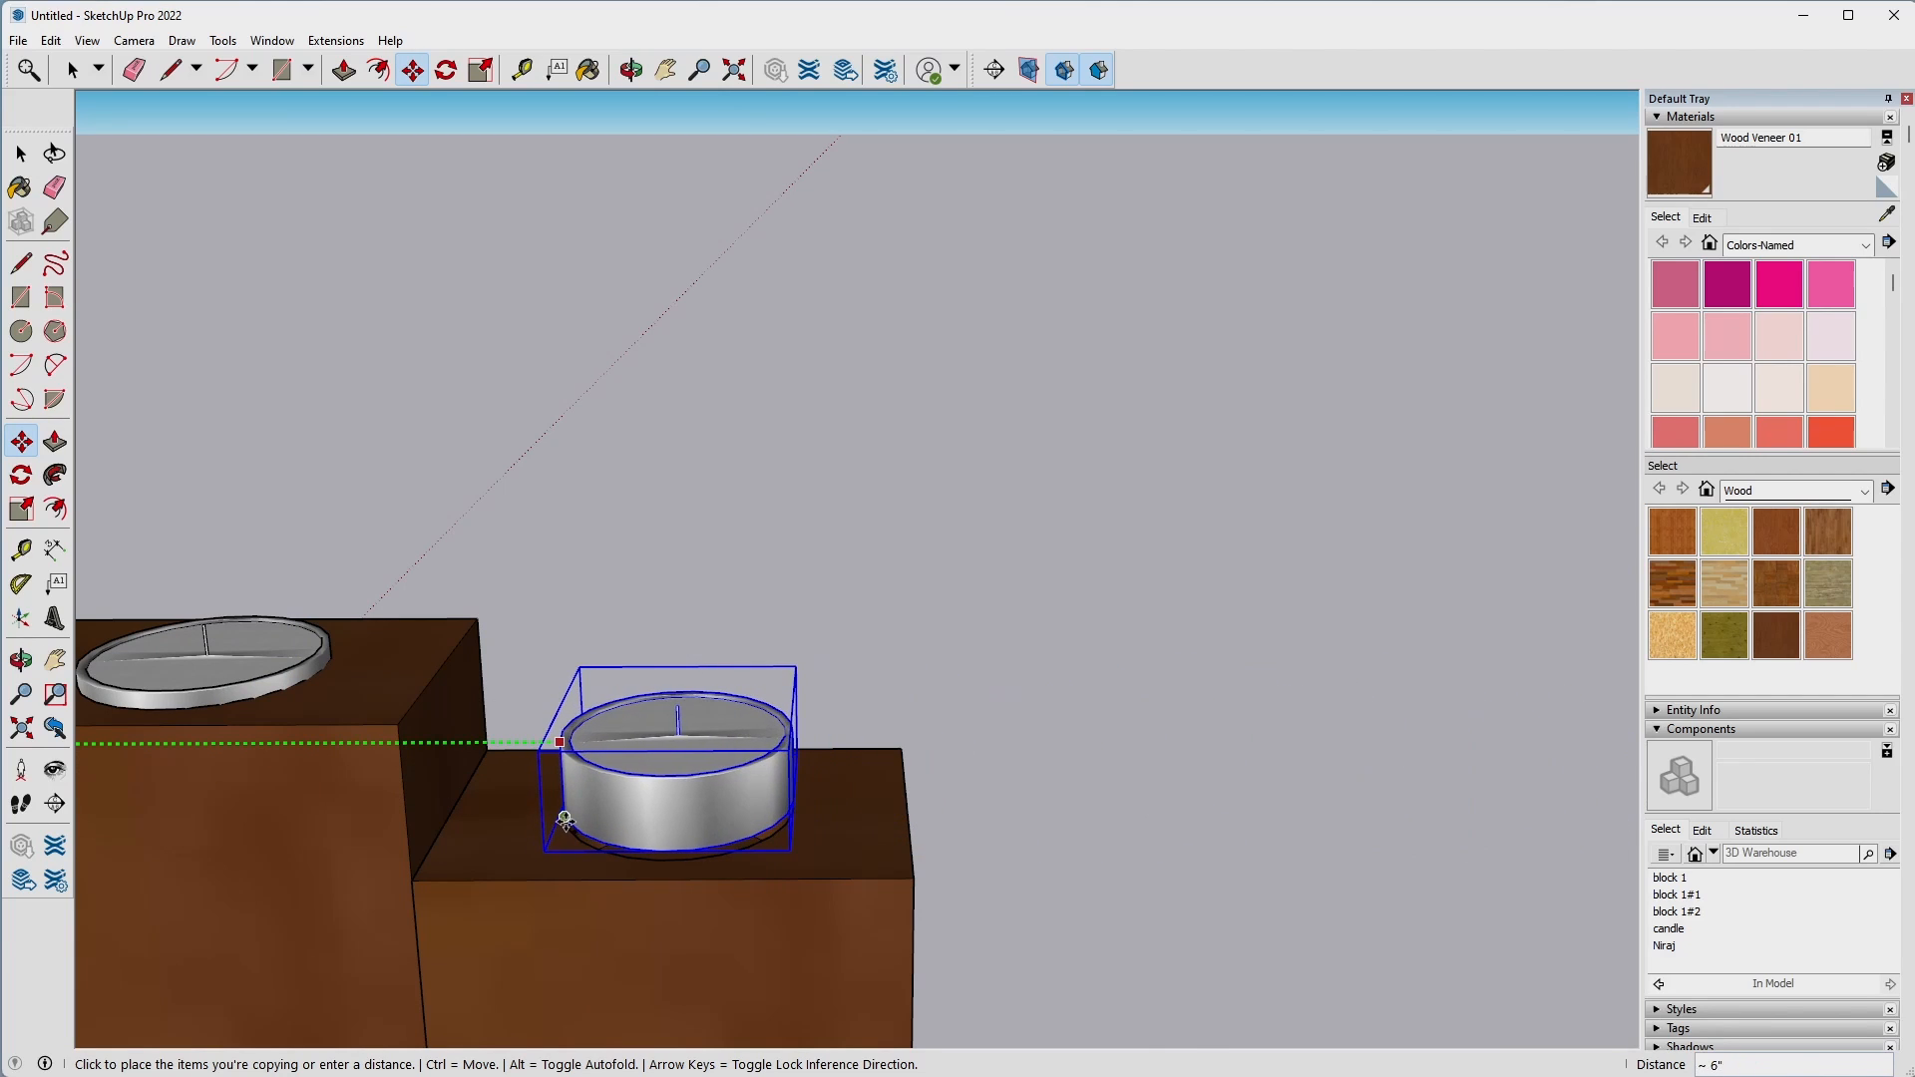
click(557, 833)
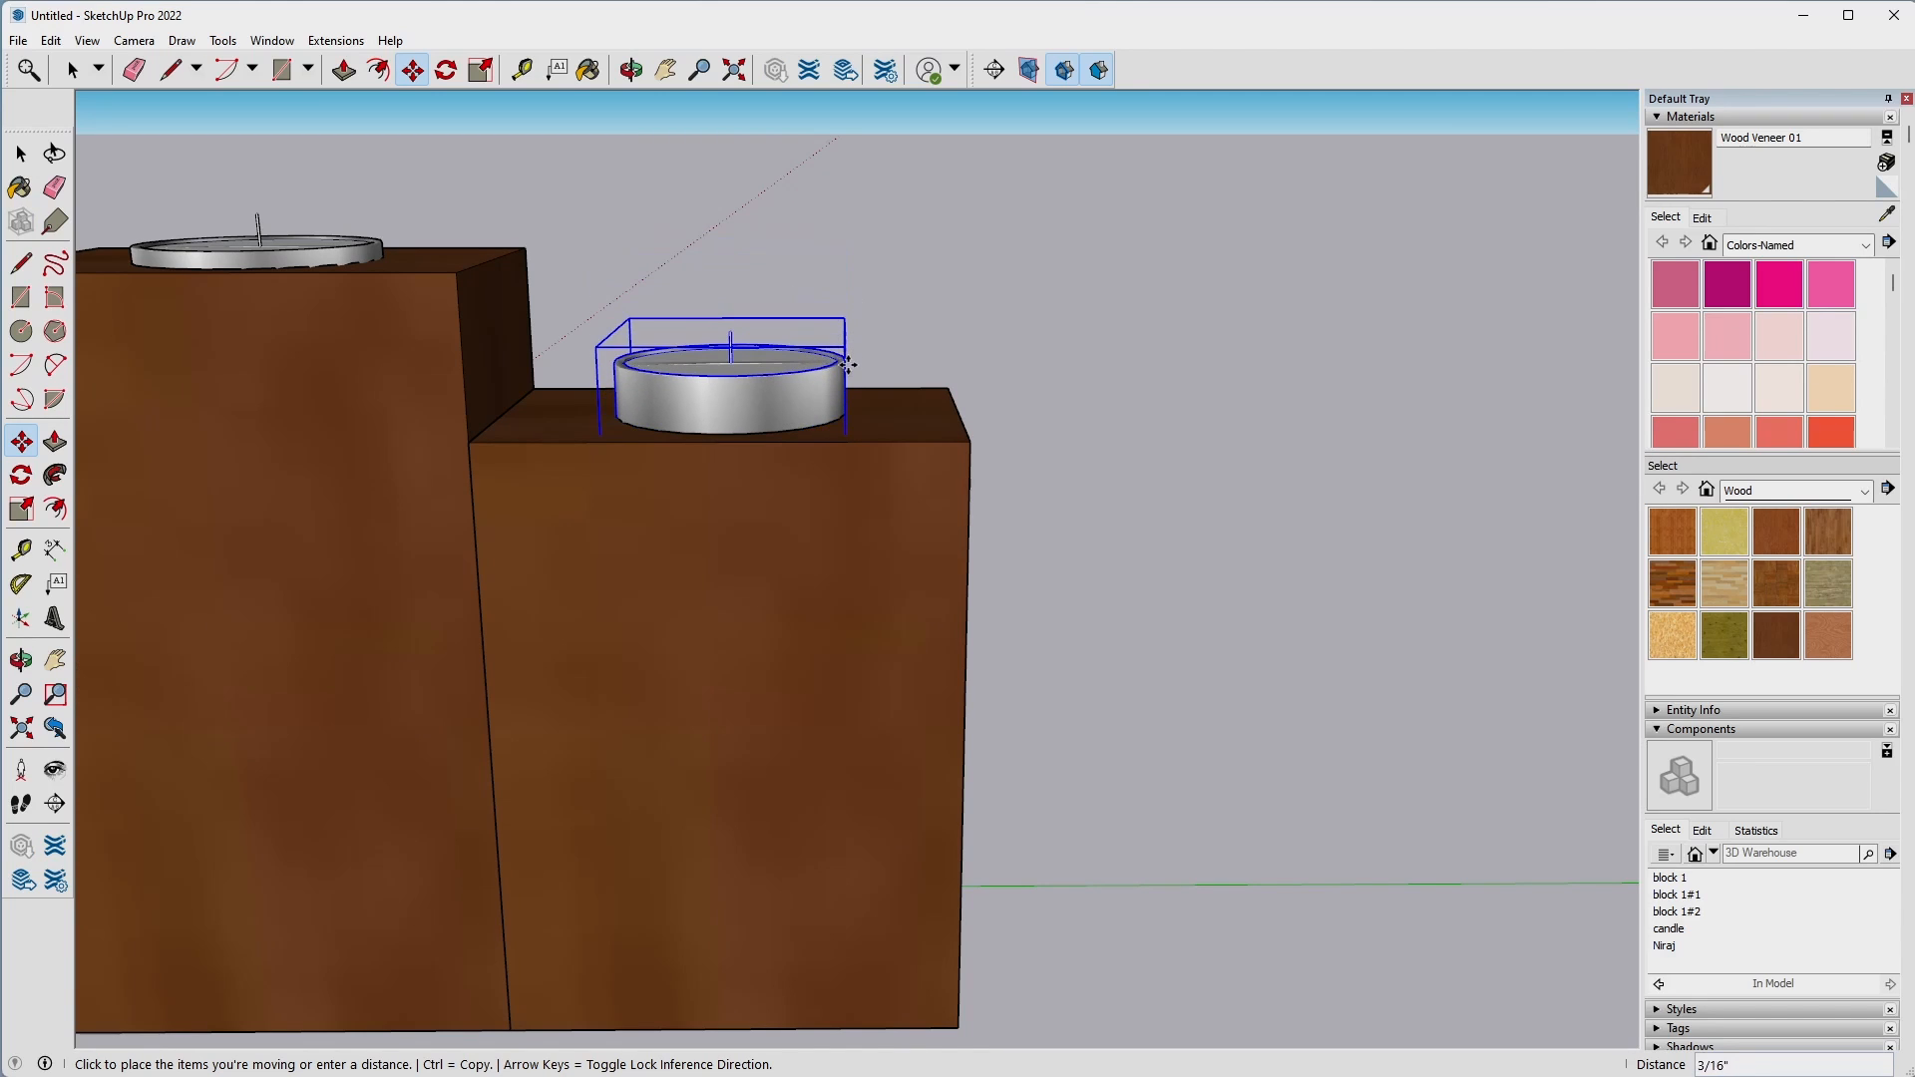
Lower the copied candle about 1/2" along the blue axis into the recess of the block farthest from the origin.
middle_drag(848, 363, 788, 722)
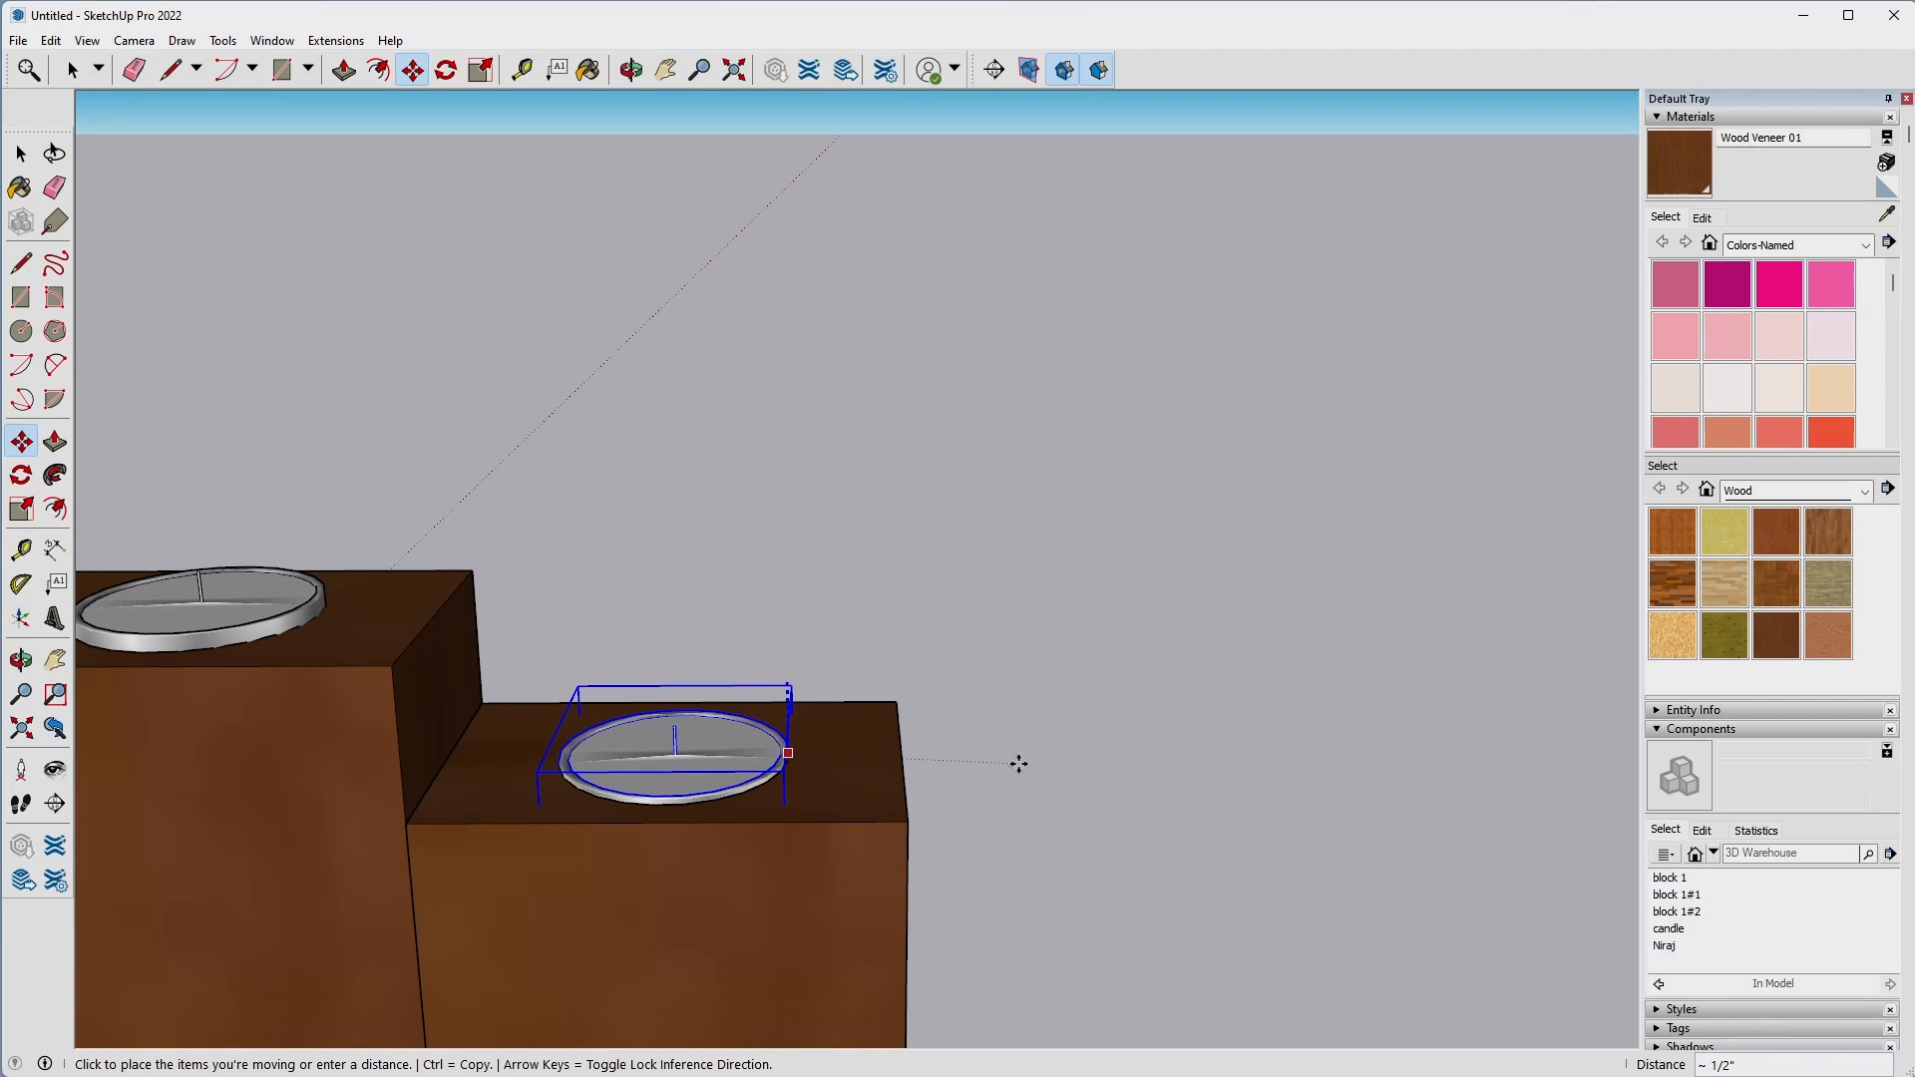
click(1019, 764)
scroll(1019, 764, down, 5)
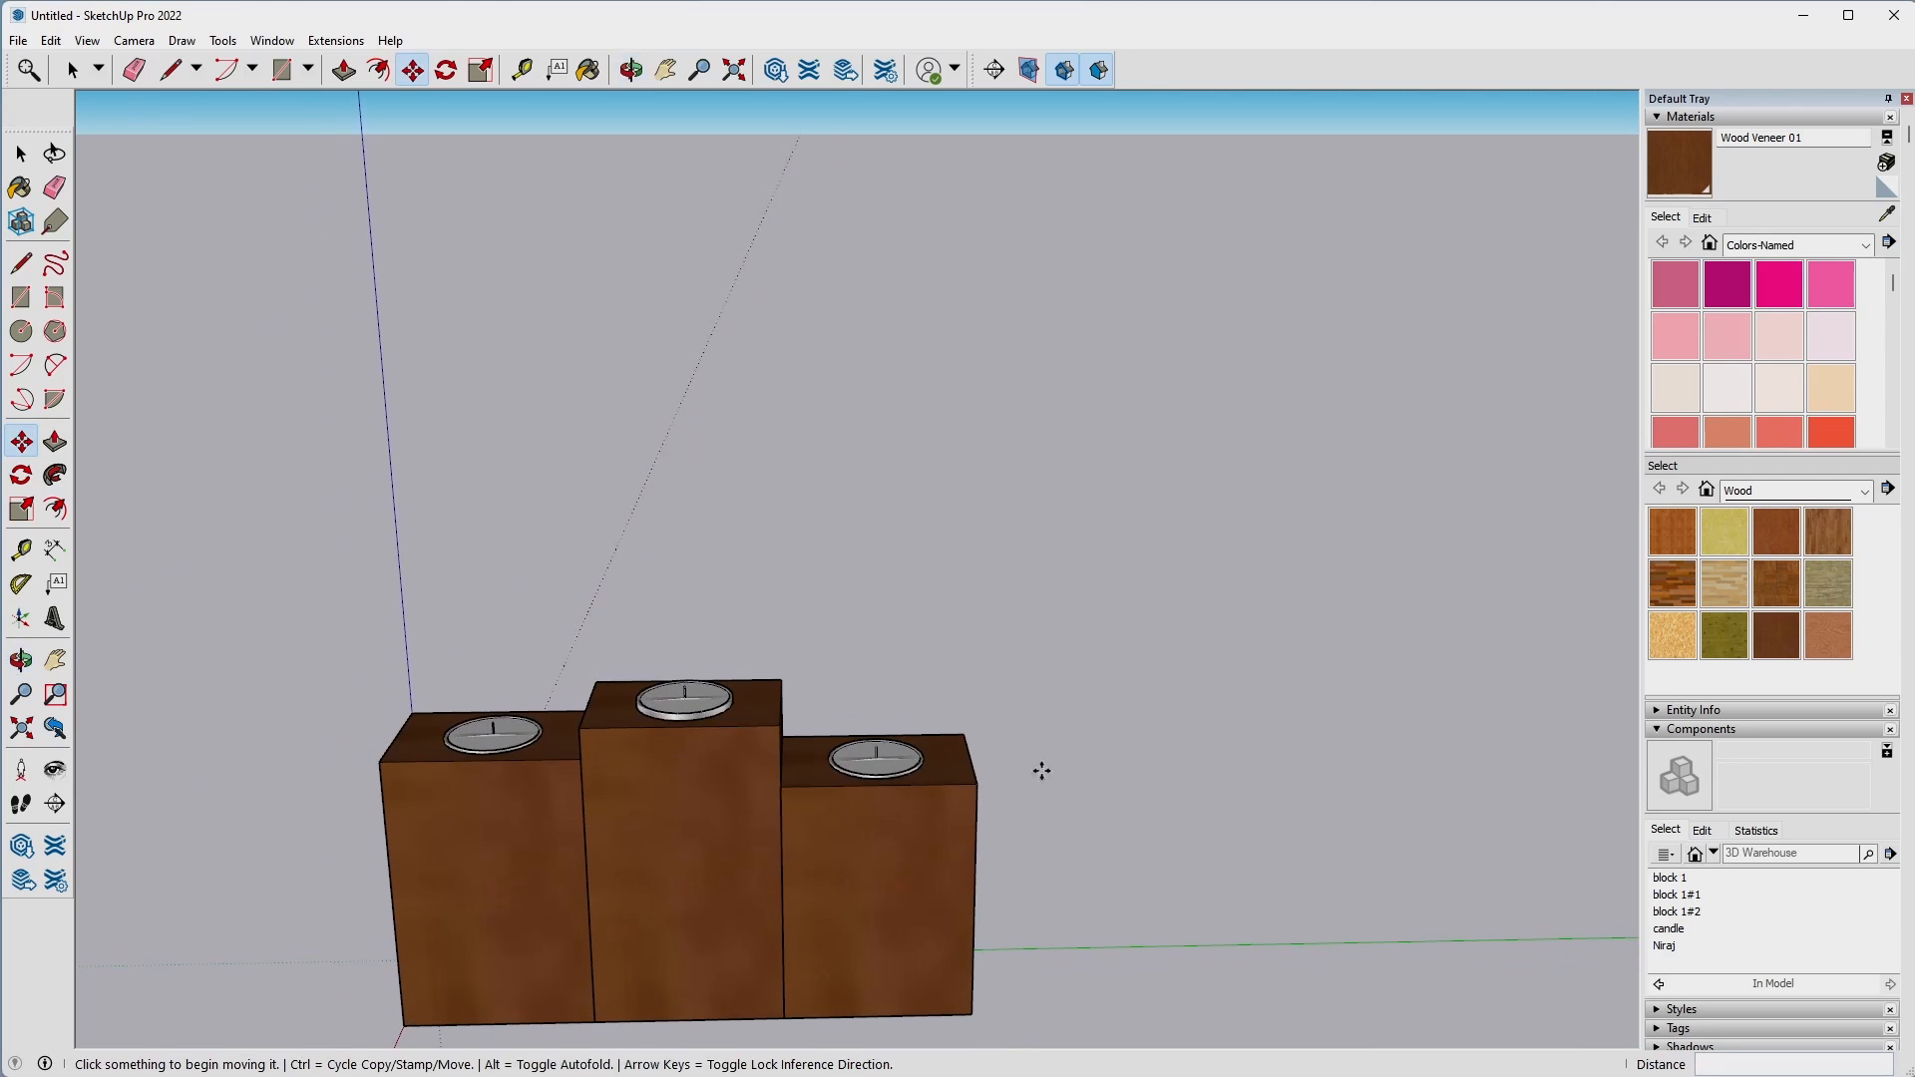
middle_drag(551, 650, 470, 685)
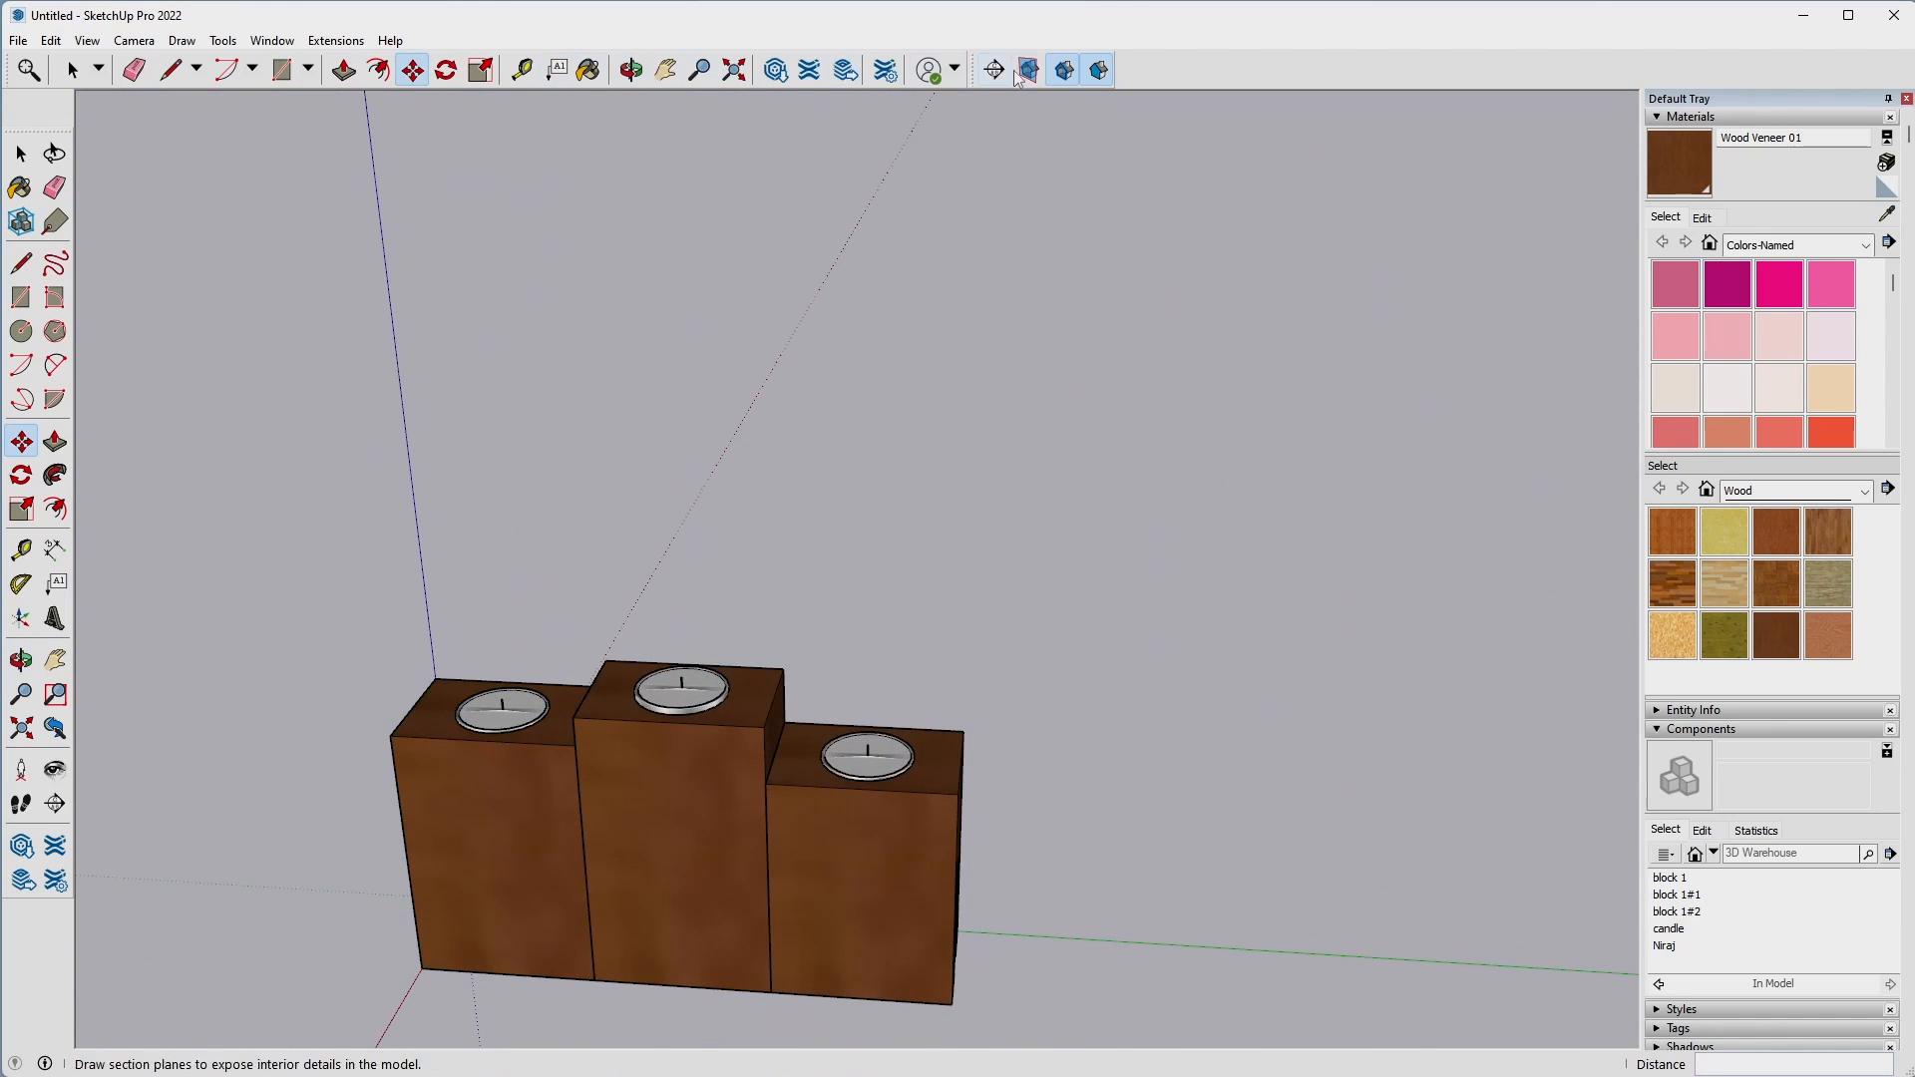
Load a "match box" model from 3D Warehouse and place it on the ground beyond the block farthest from the origin.
click(767, 82)
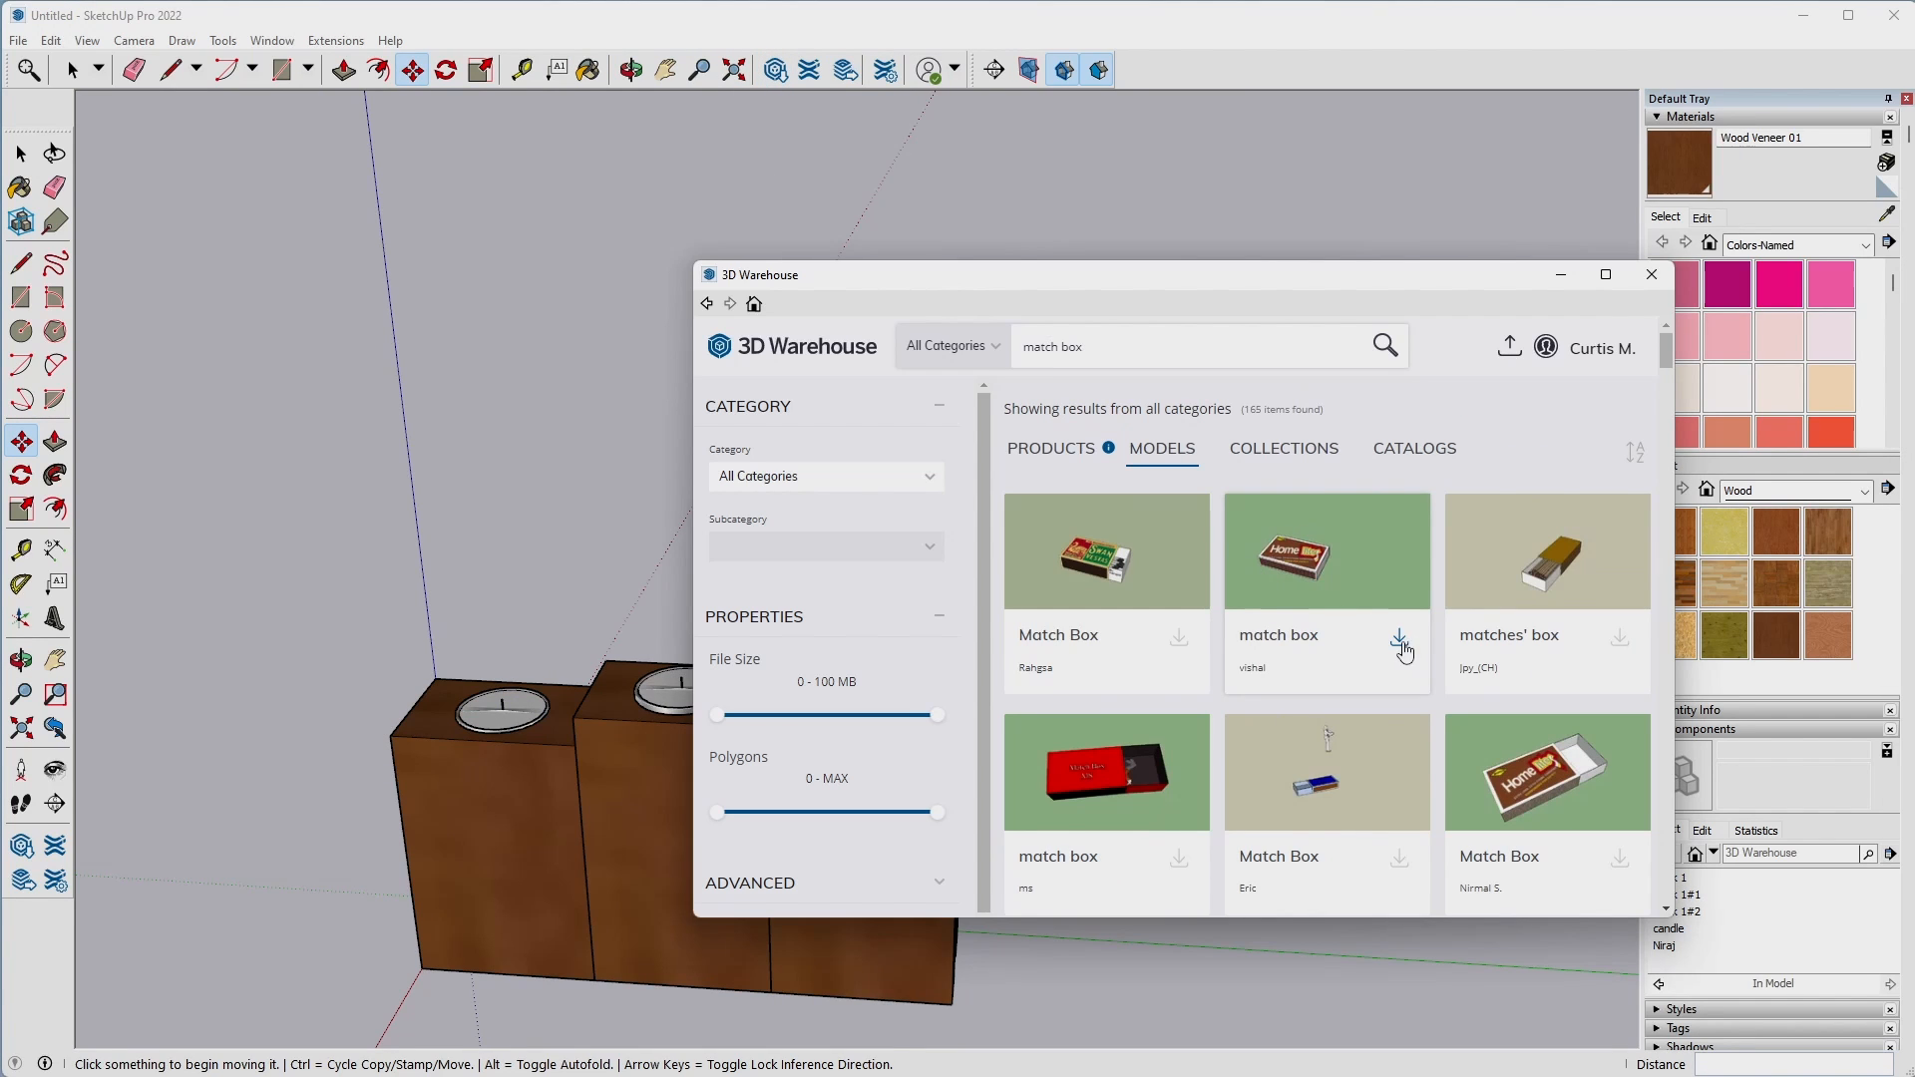
click(1400, 639)
click(1126, 644)
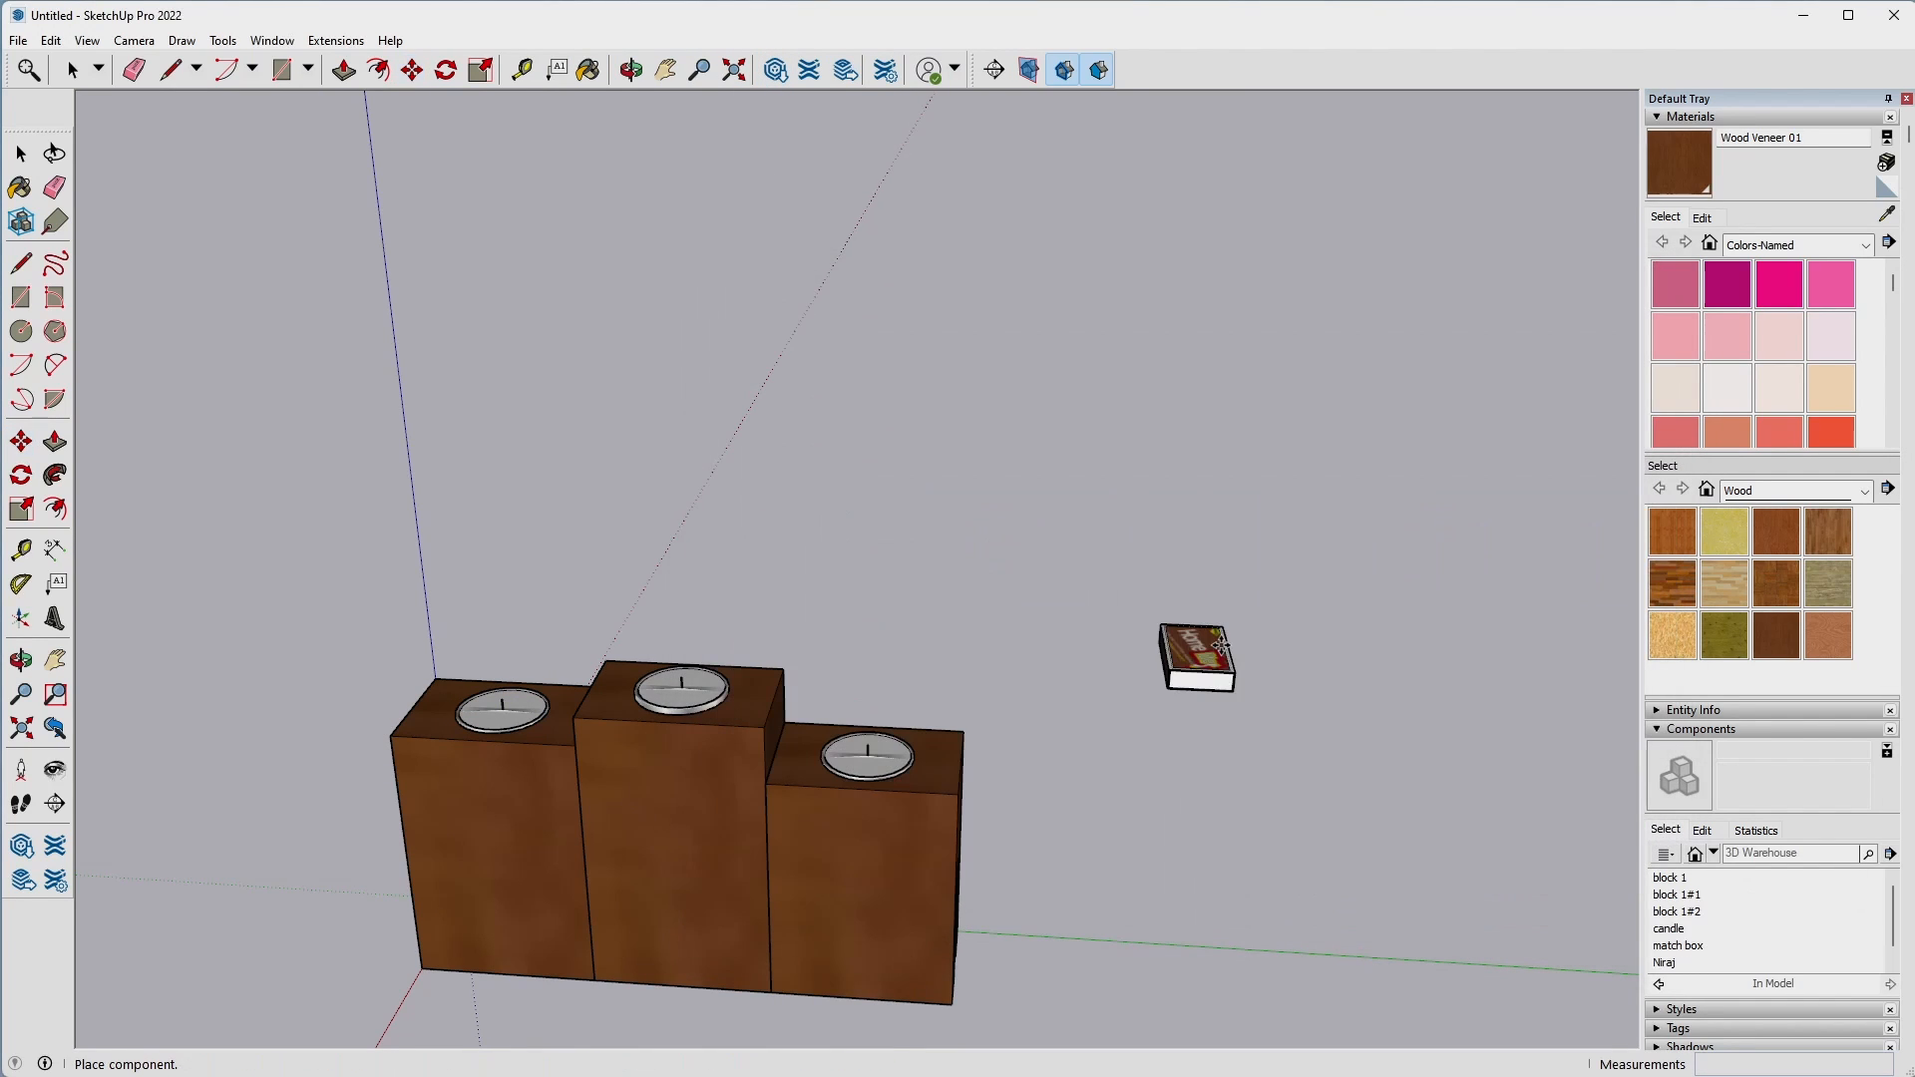
click(1128, 878)
Try to stand the matchbox upright by rotating it about a corner in the plane perpendicular to the green axis.
middle_drag(1308, 708, 679, 483)
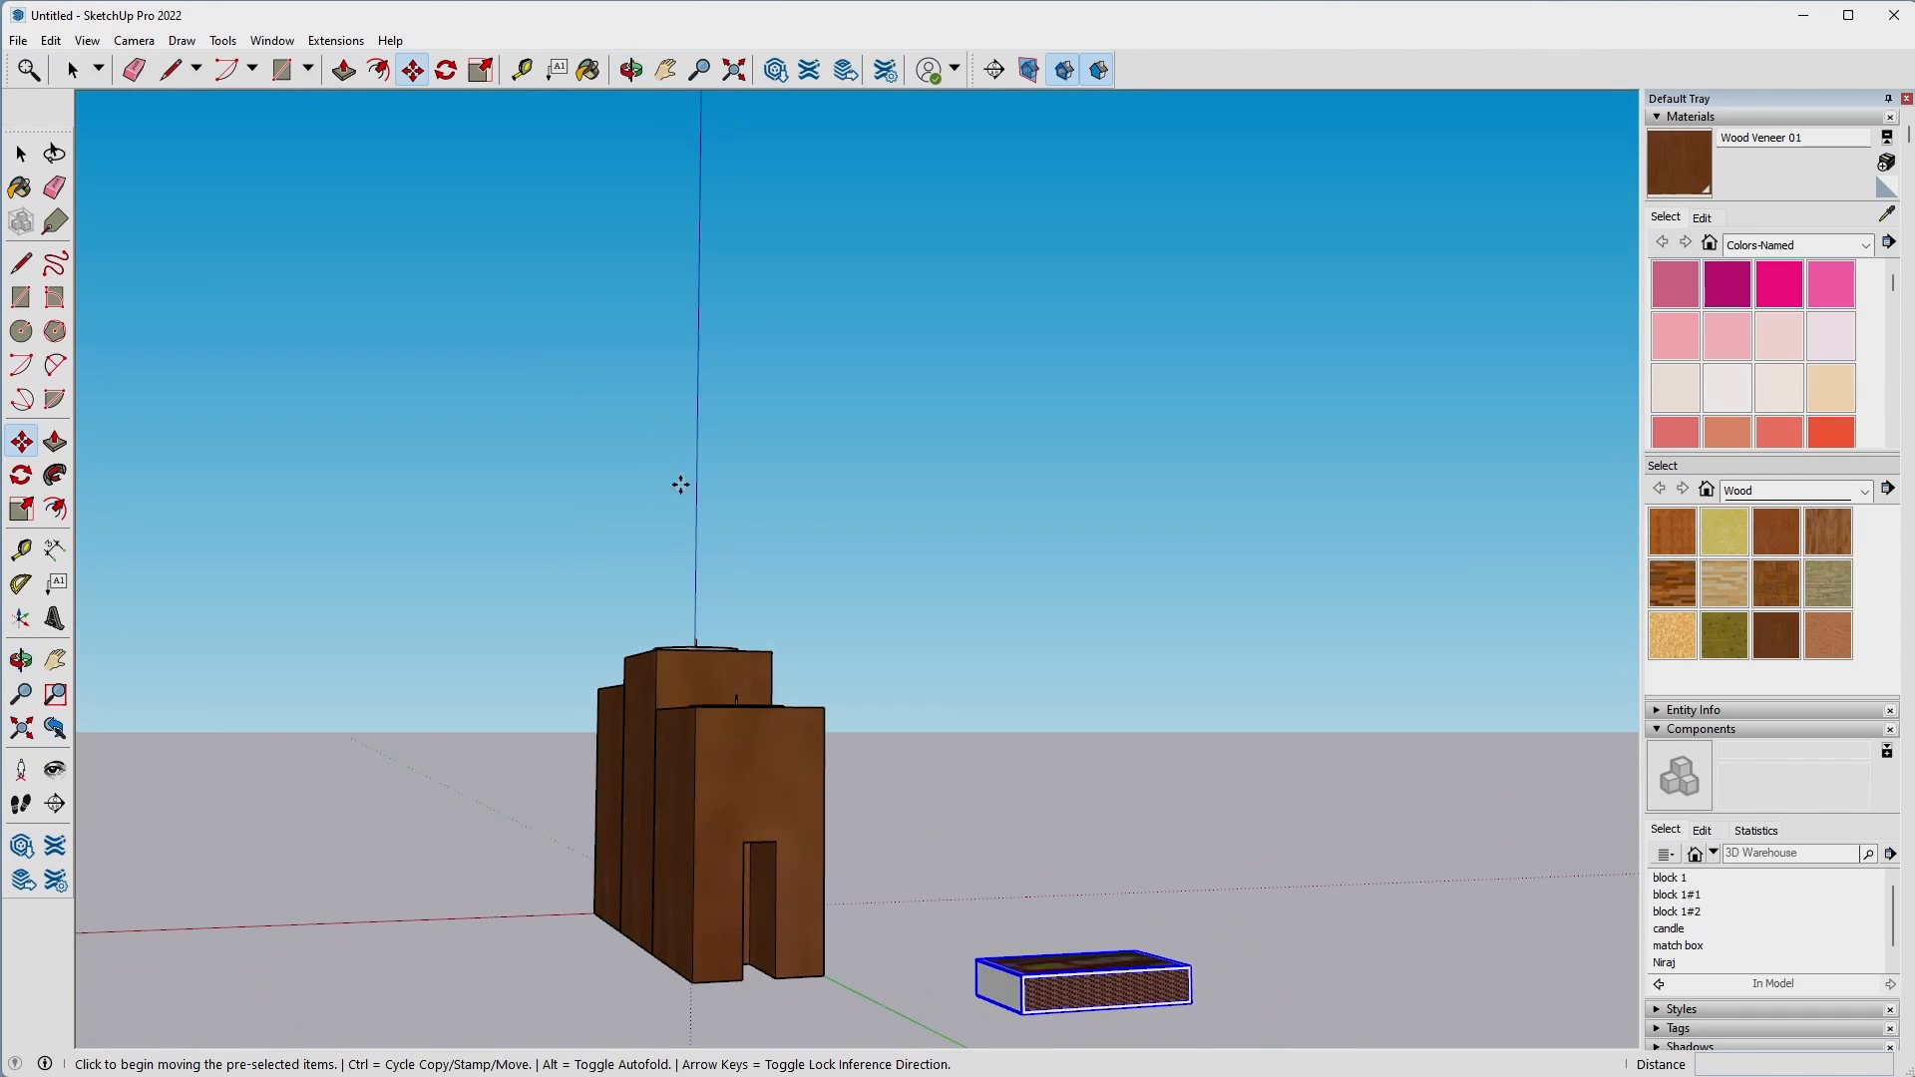
middle_drag(1262, 833, 1059, 775)
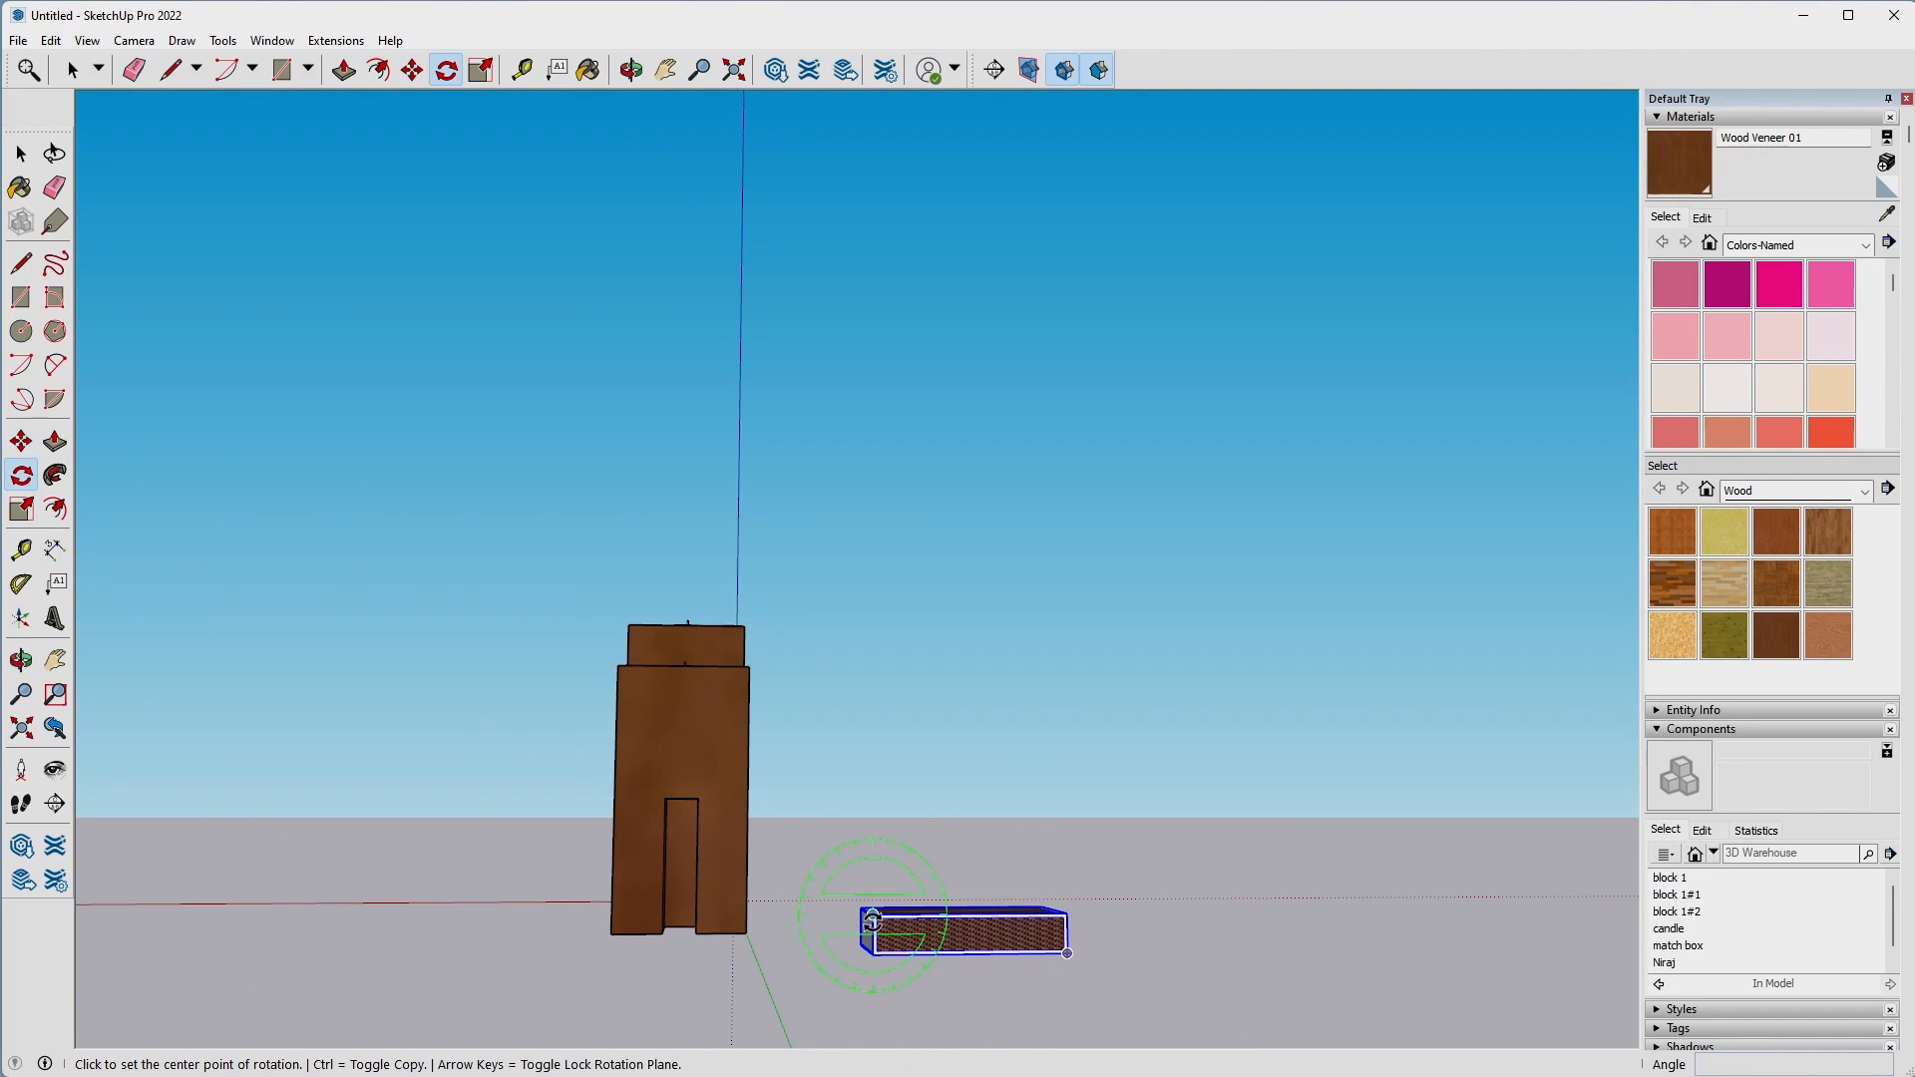
click(875, 919)
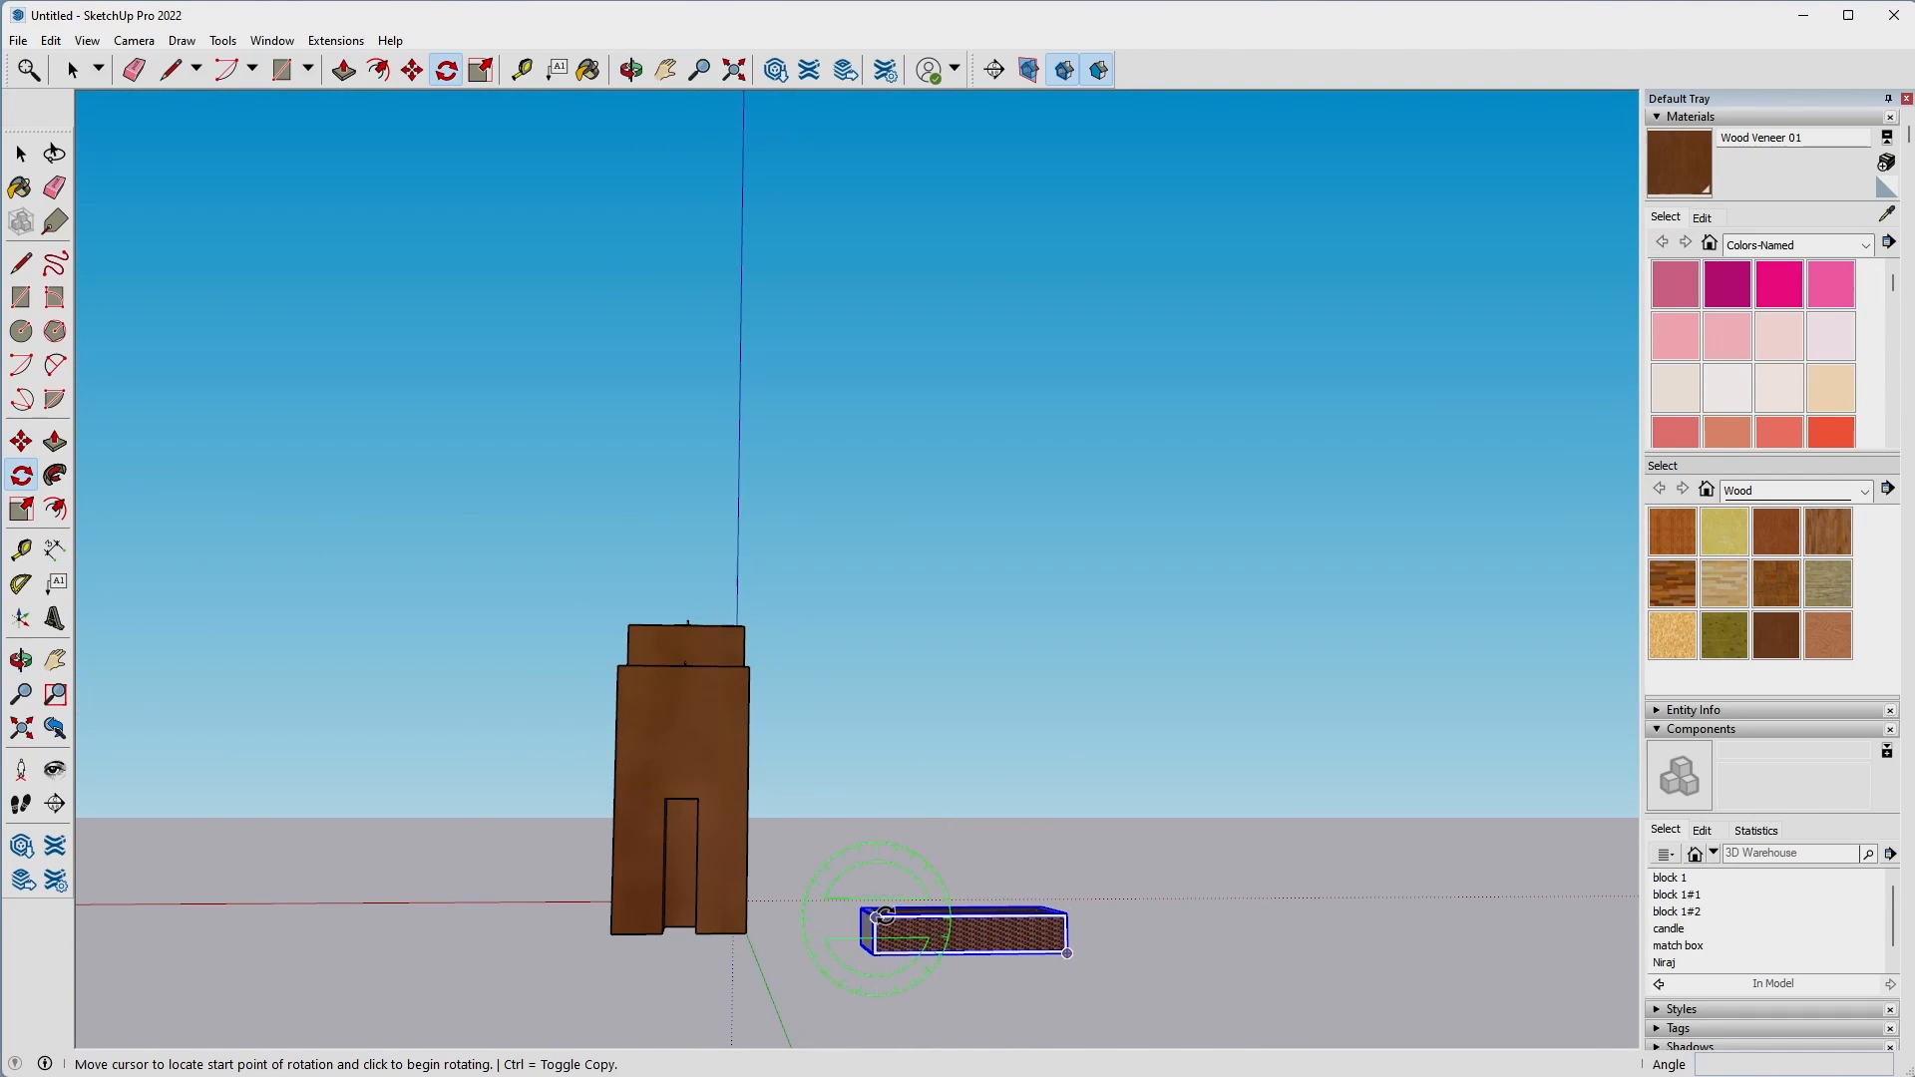
click(1002, 914)
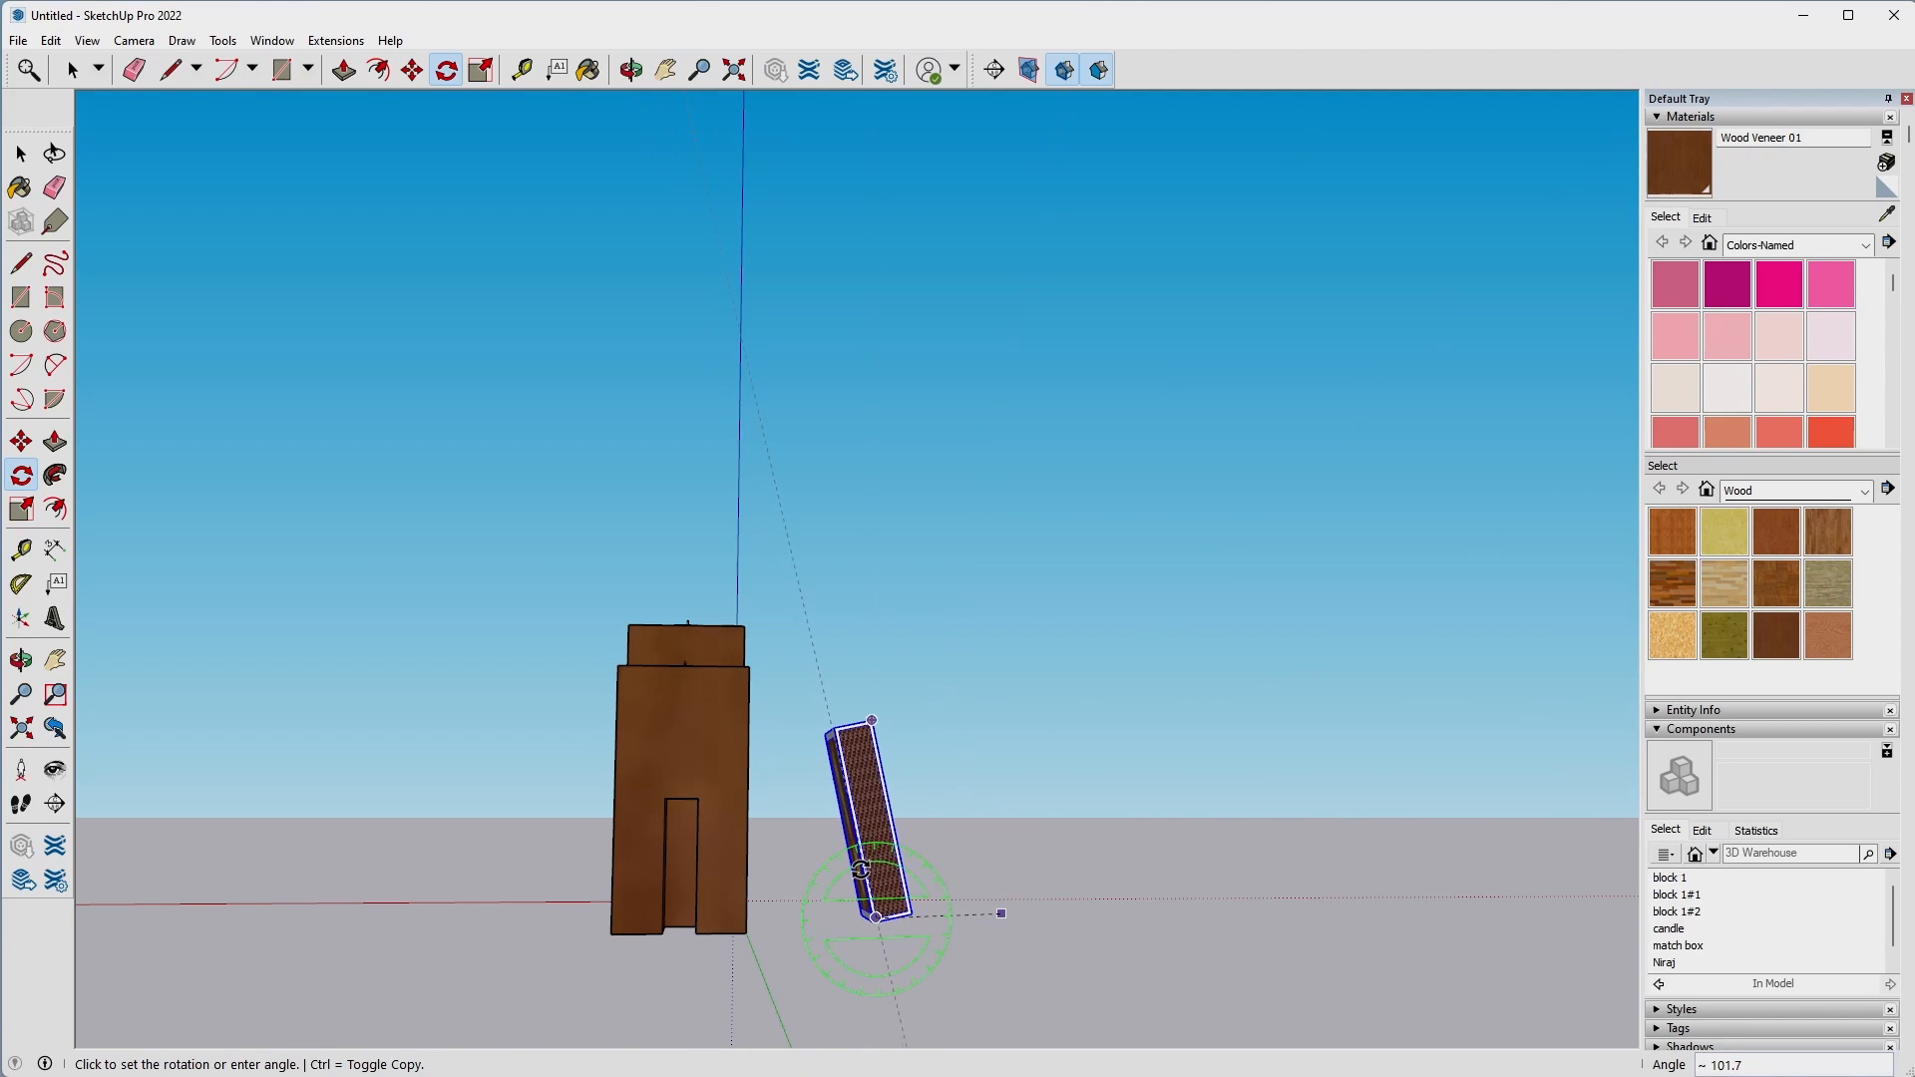
click(875, 869)
Try to move the upright matchbox by its top corner to the slot's top corner, and undo both the move and the rotation.
key(m)
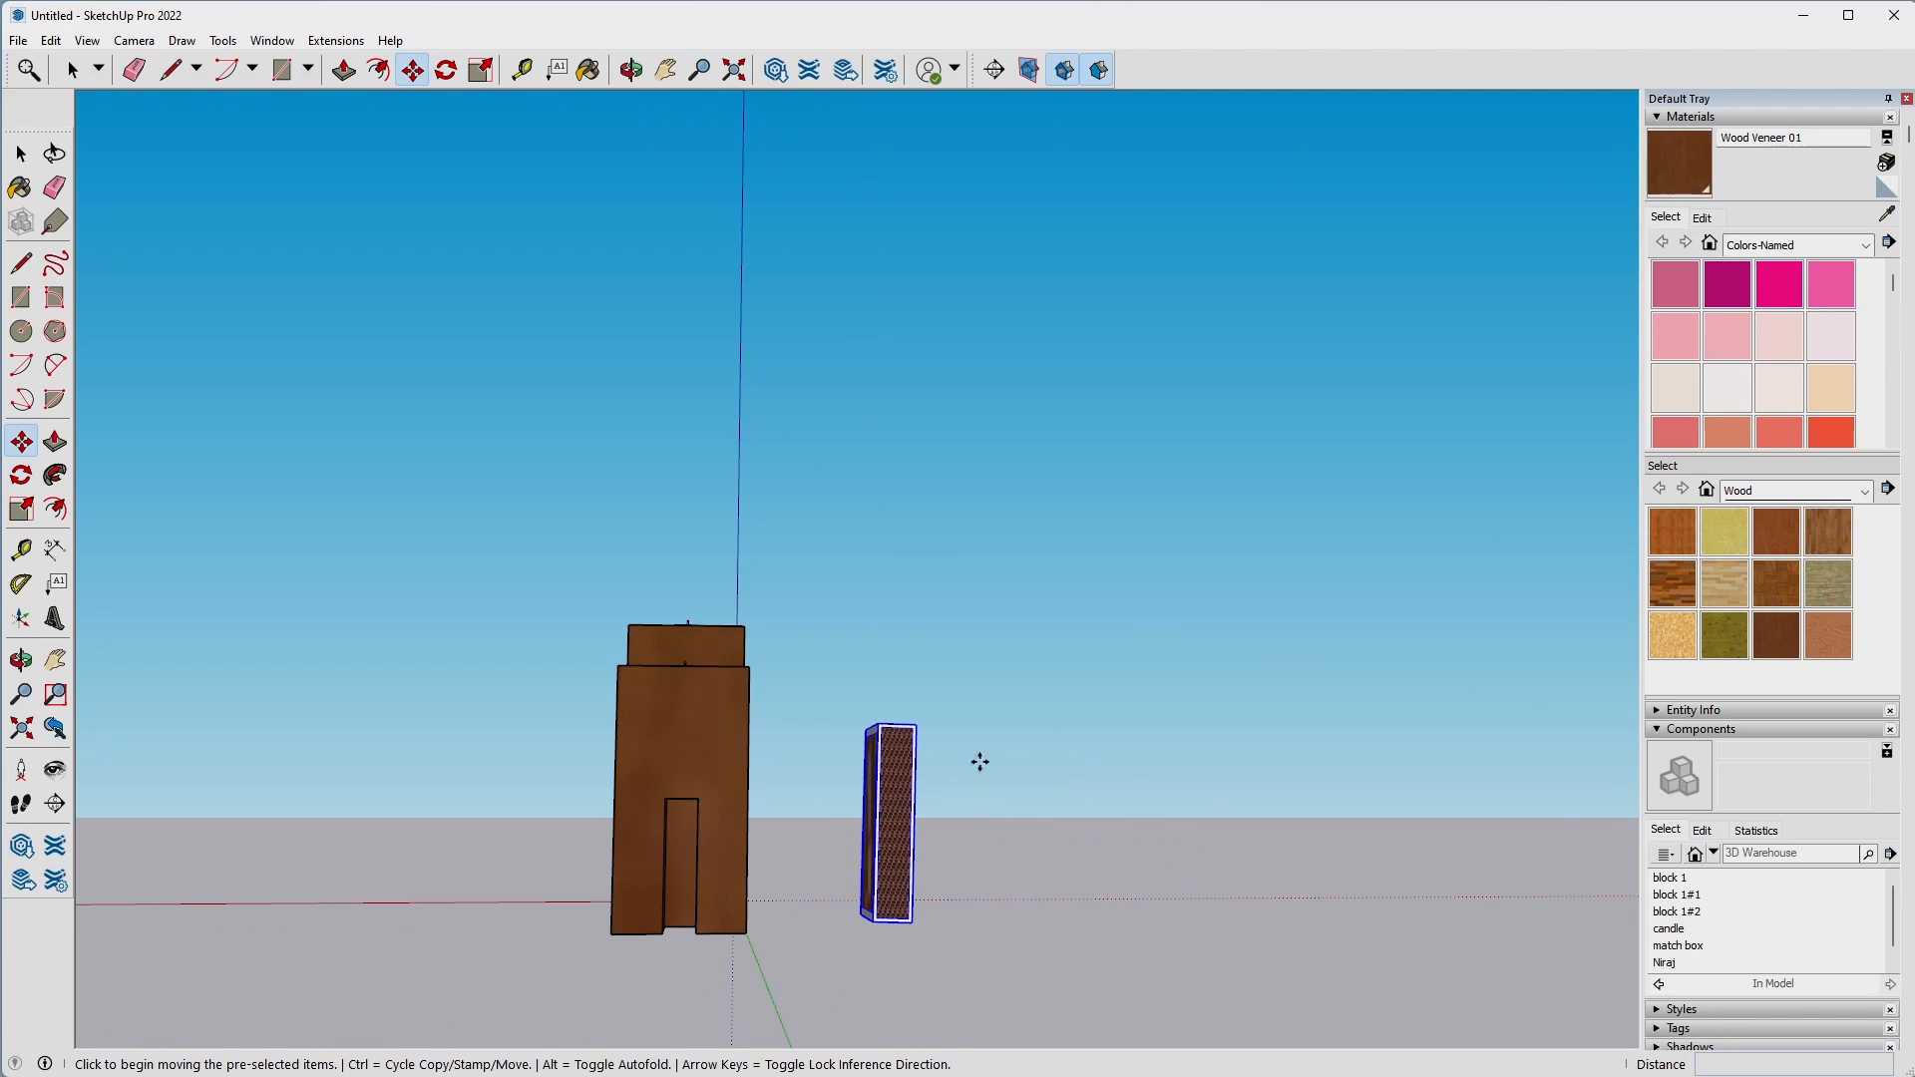
click(916, 721)
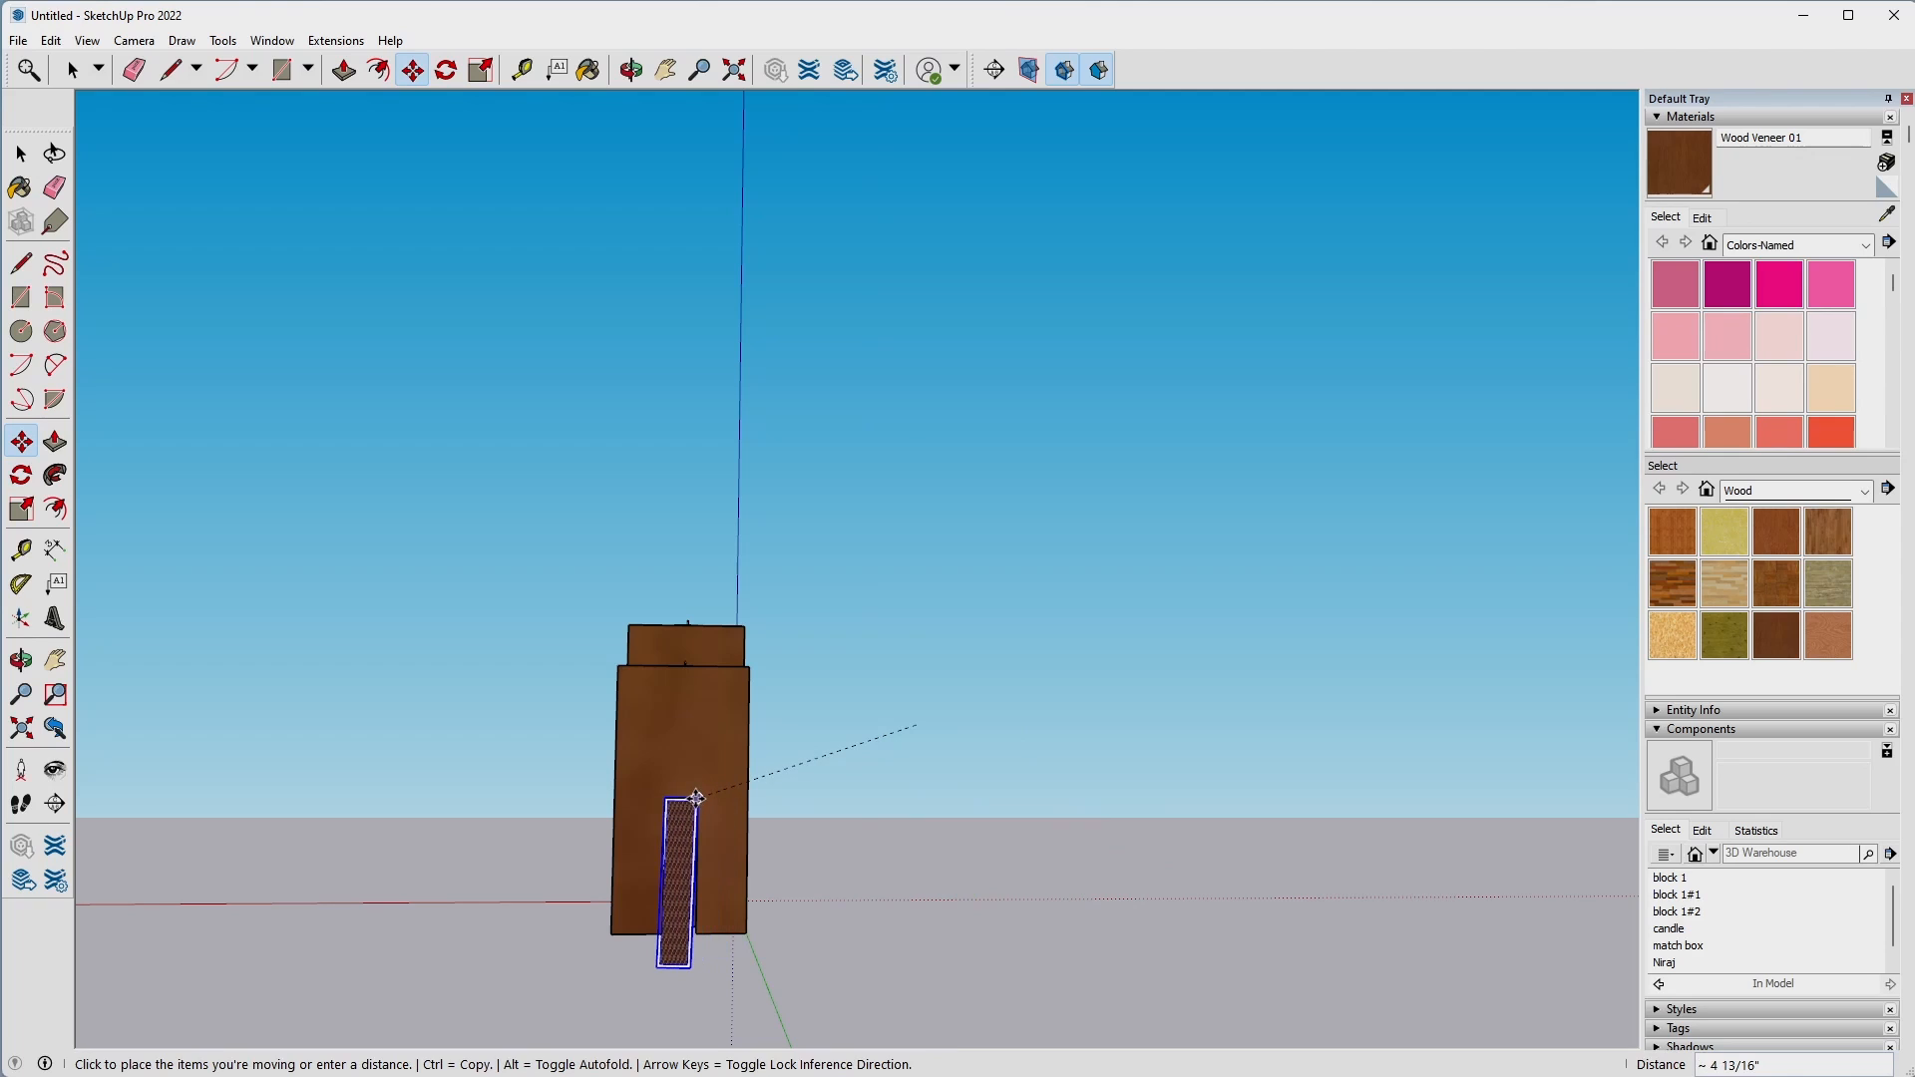
click(698, 799)
key(ctrl+z)
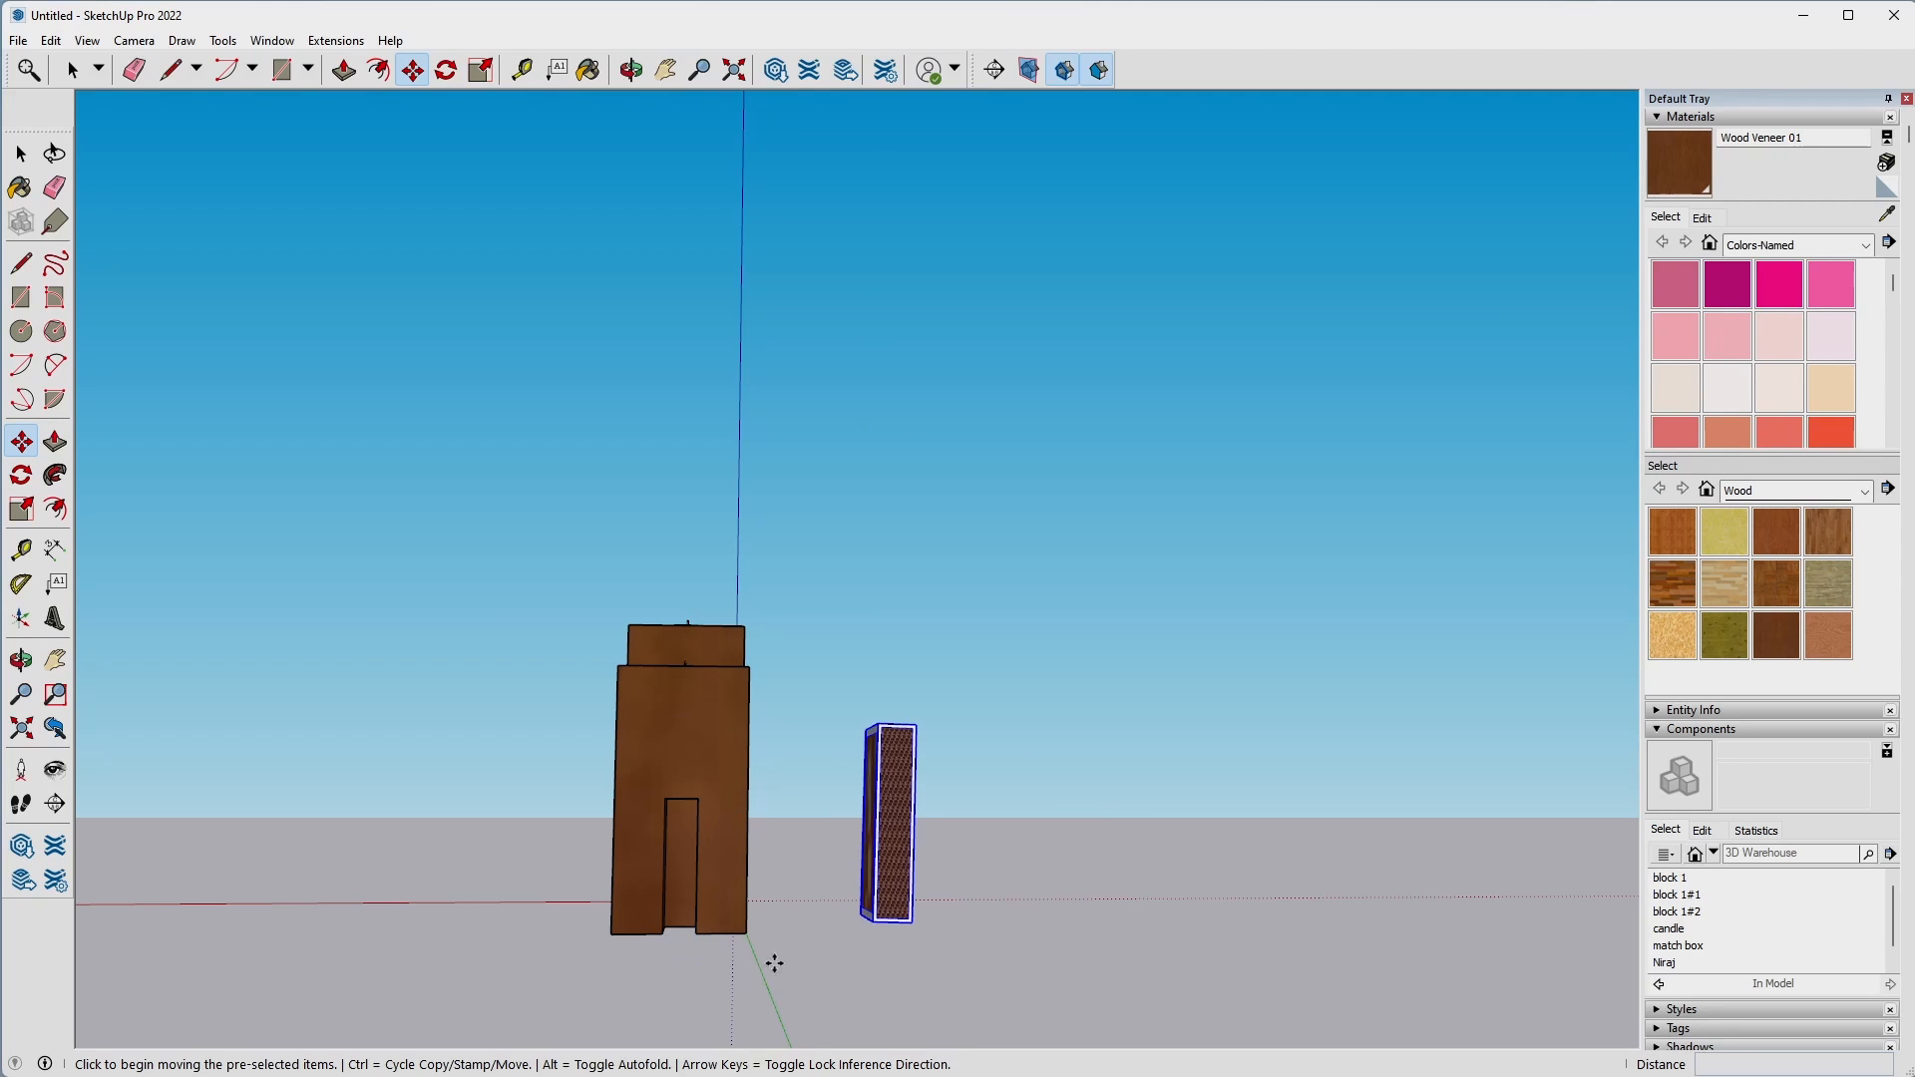
key(ctrl+z)
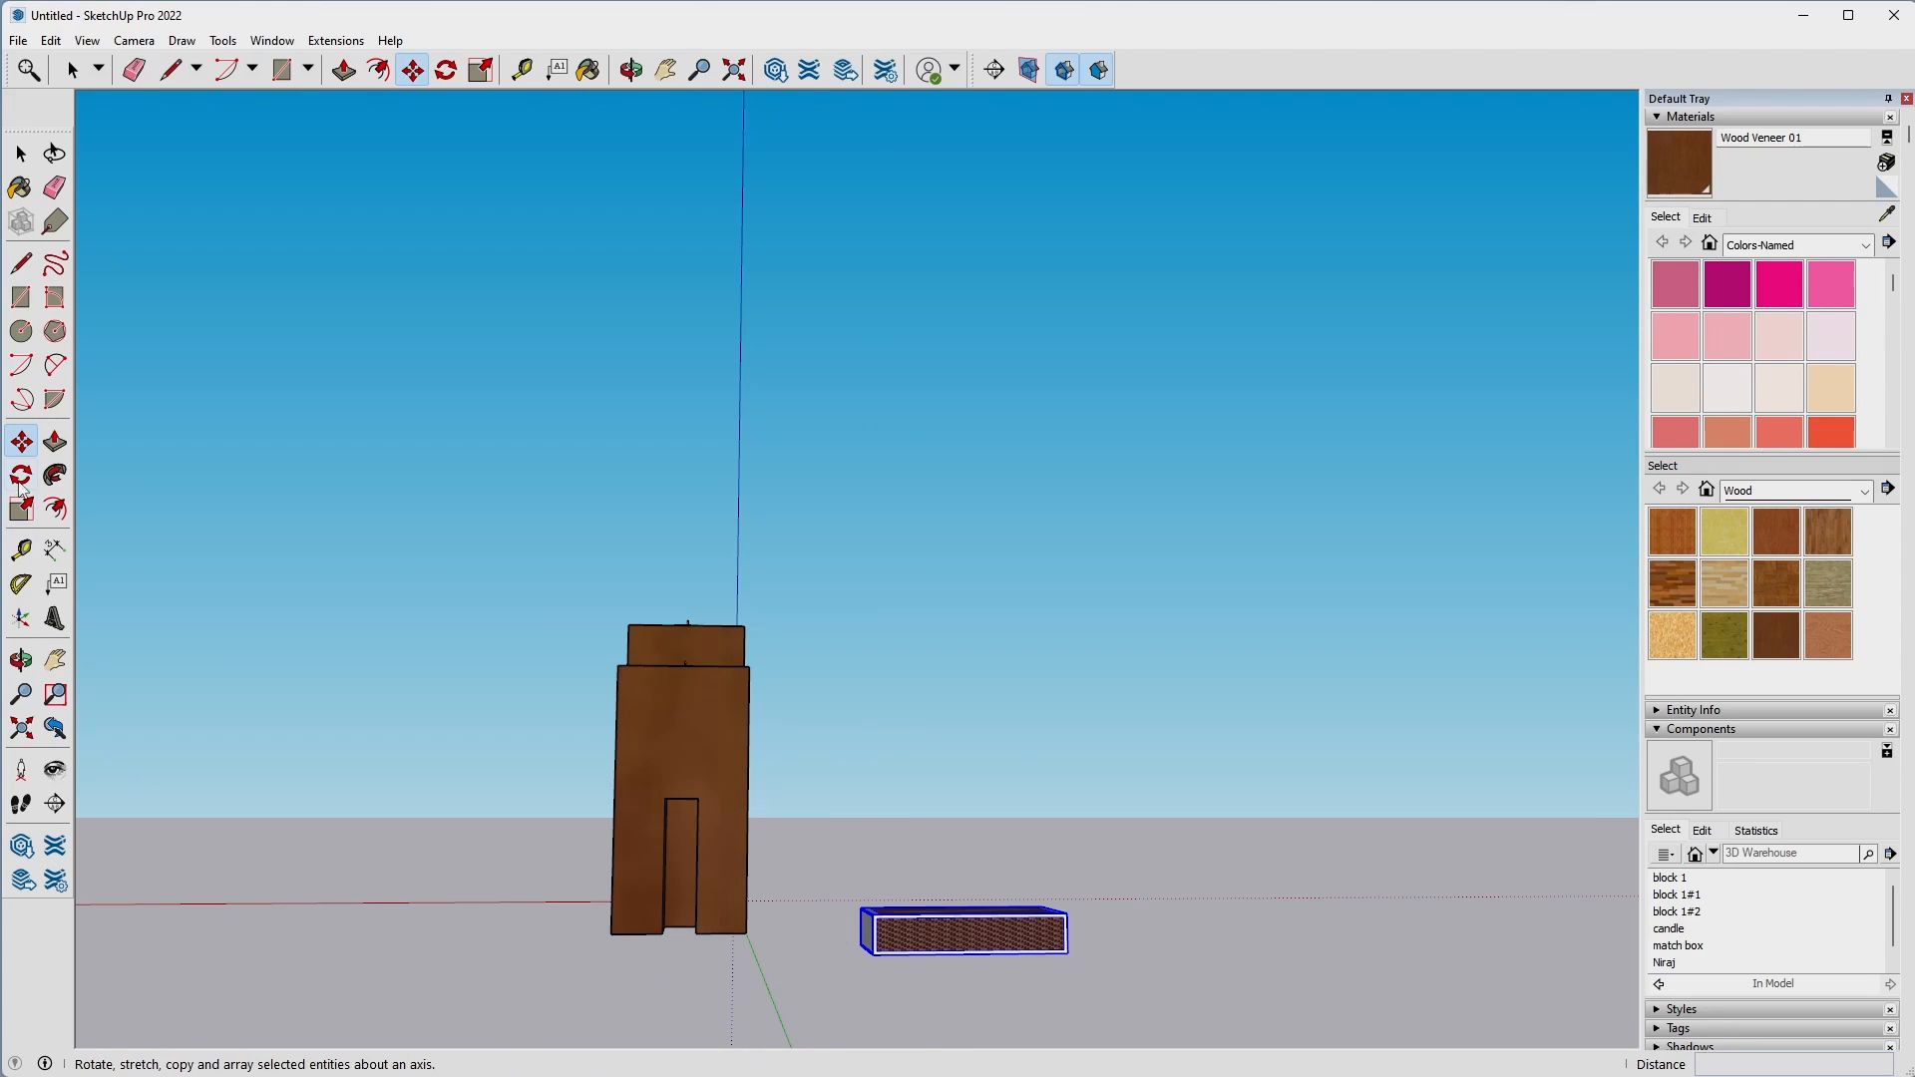
Rotate the matchbox 90° upright about its upper corner, in the plane perpendicular to the green axis.
scroll(866, 890, up, 5)
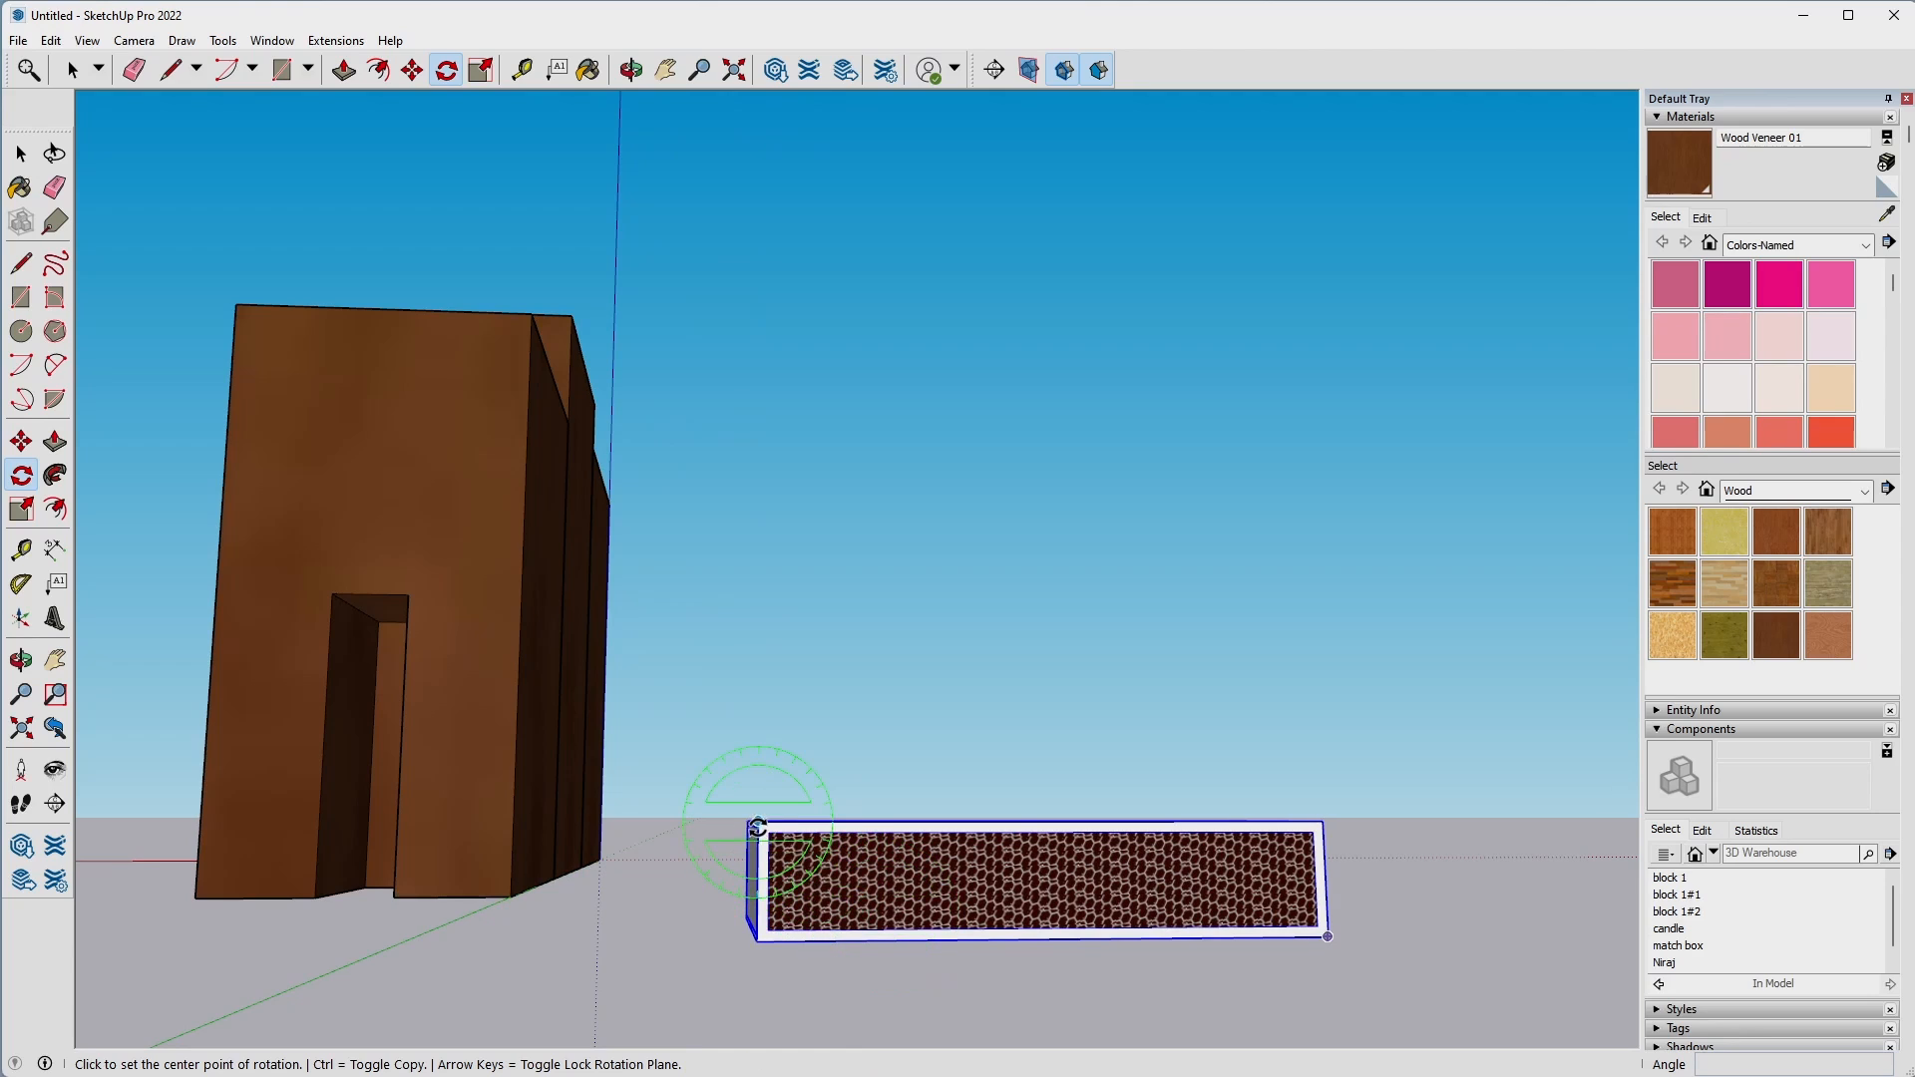
click(759, 822)
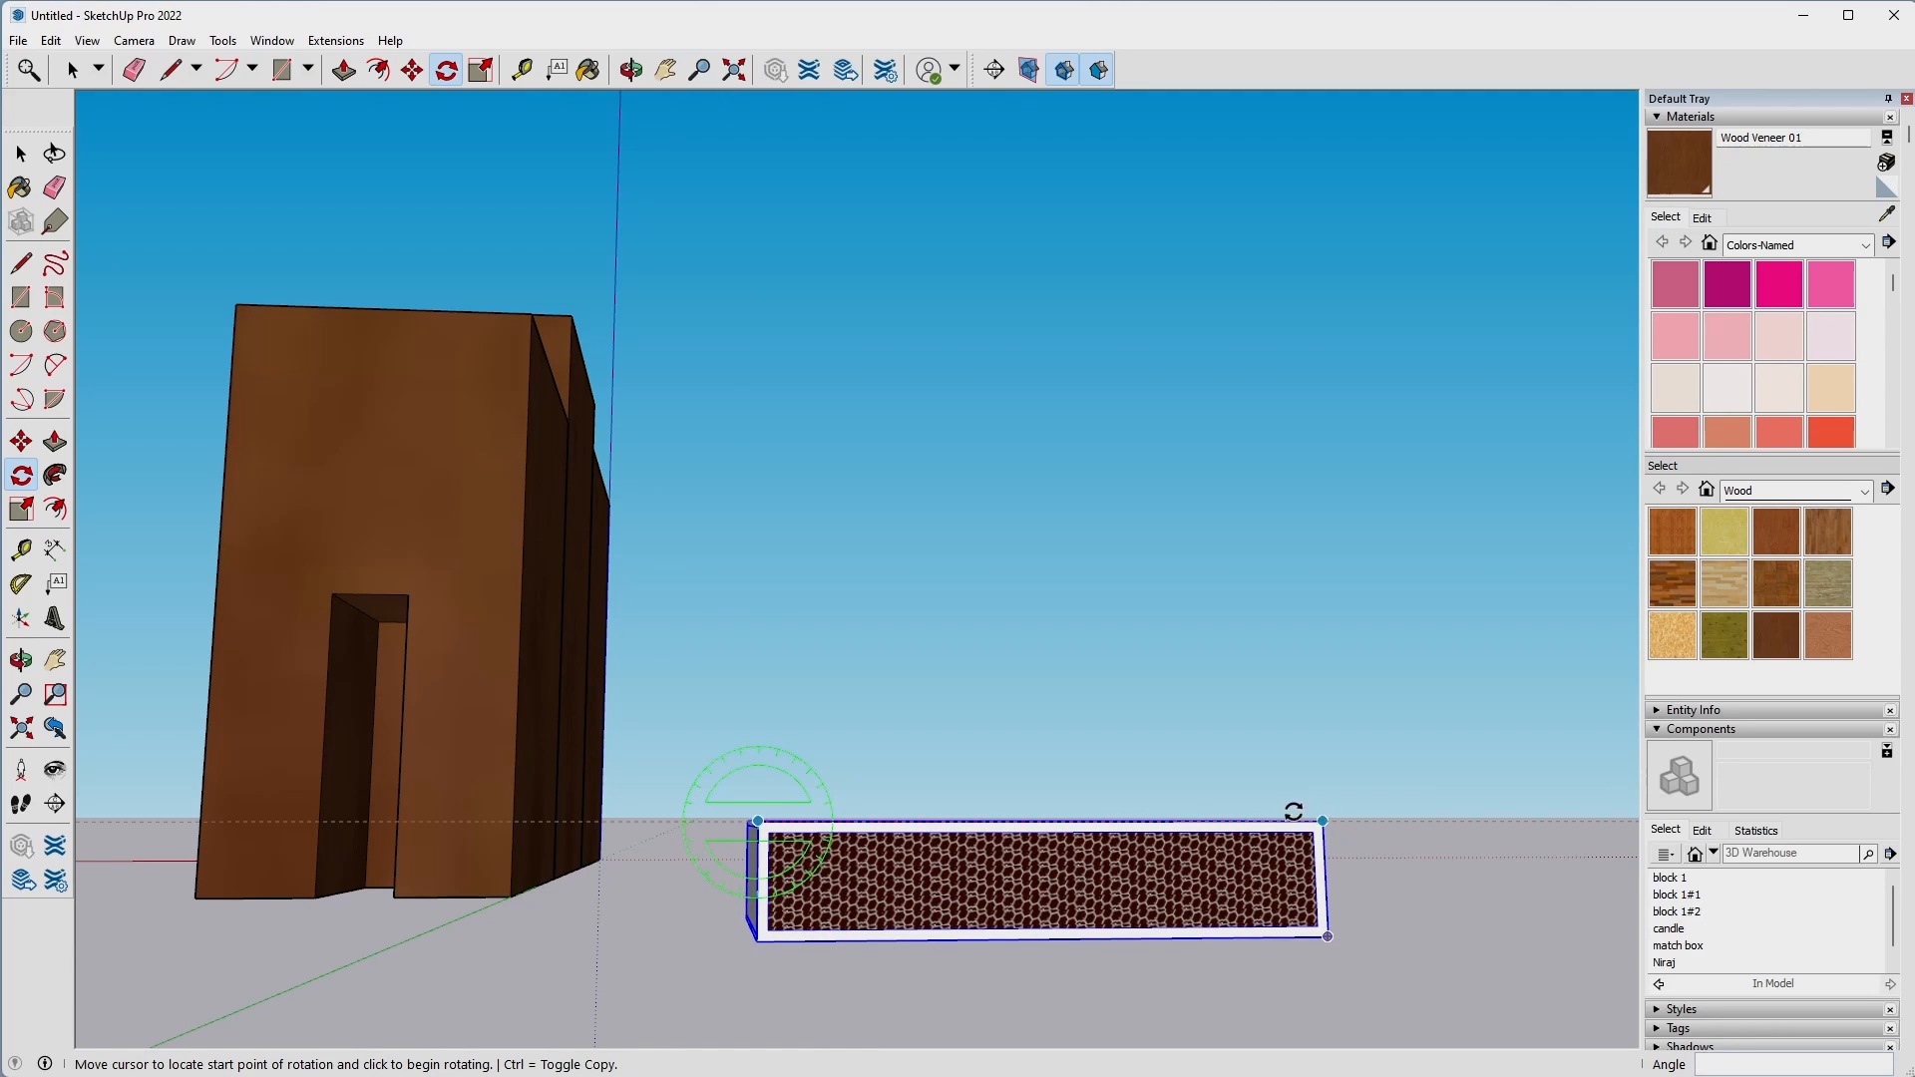
click(1323, 821)
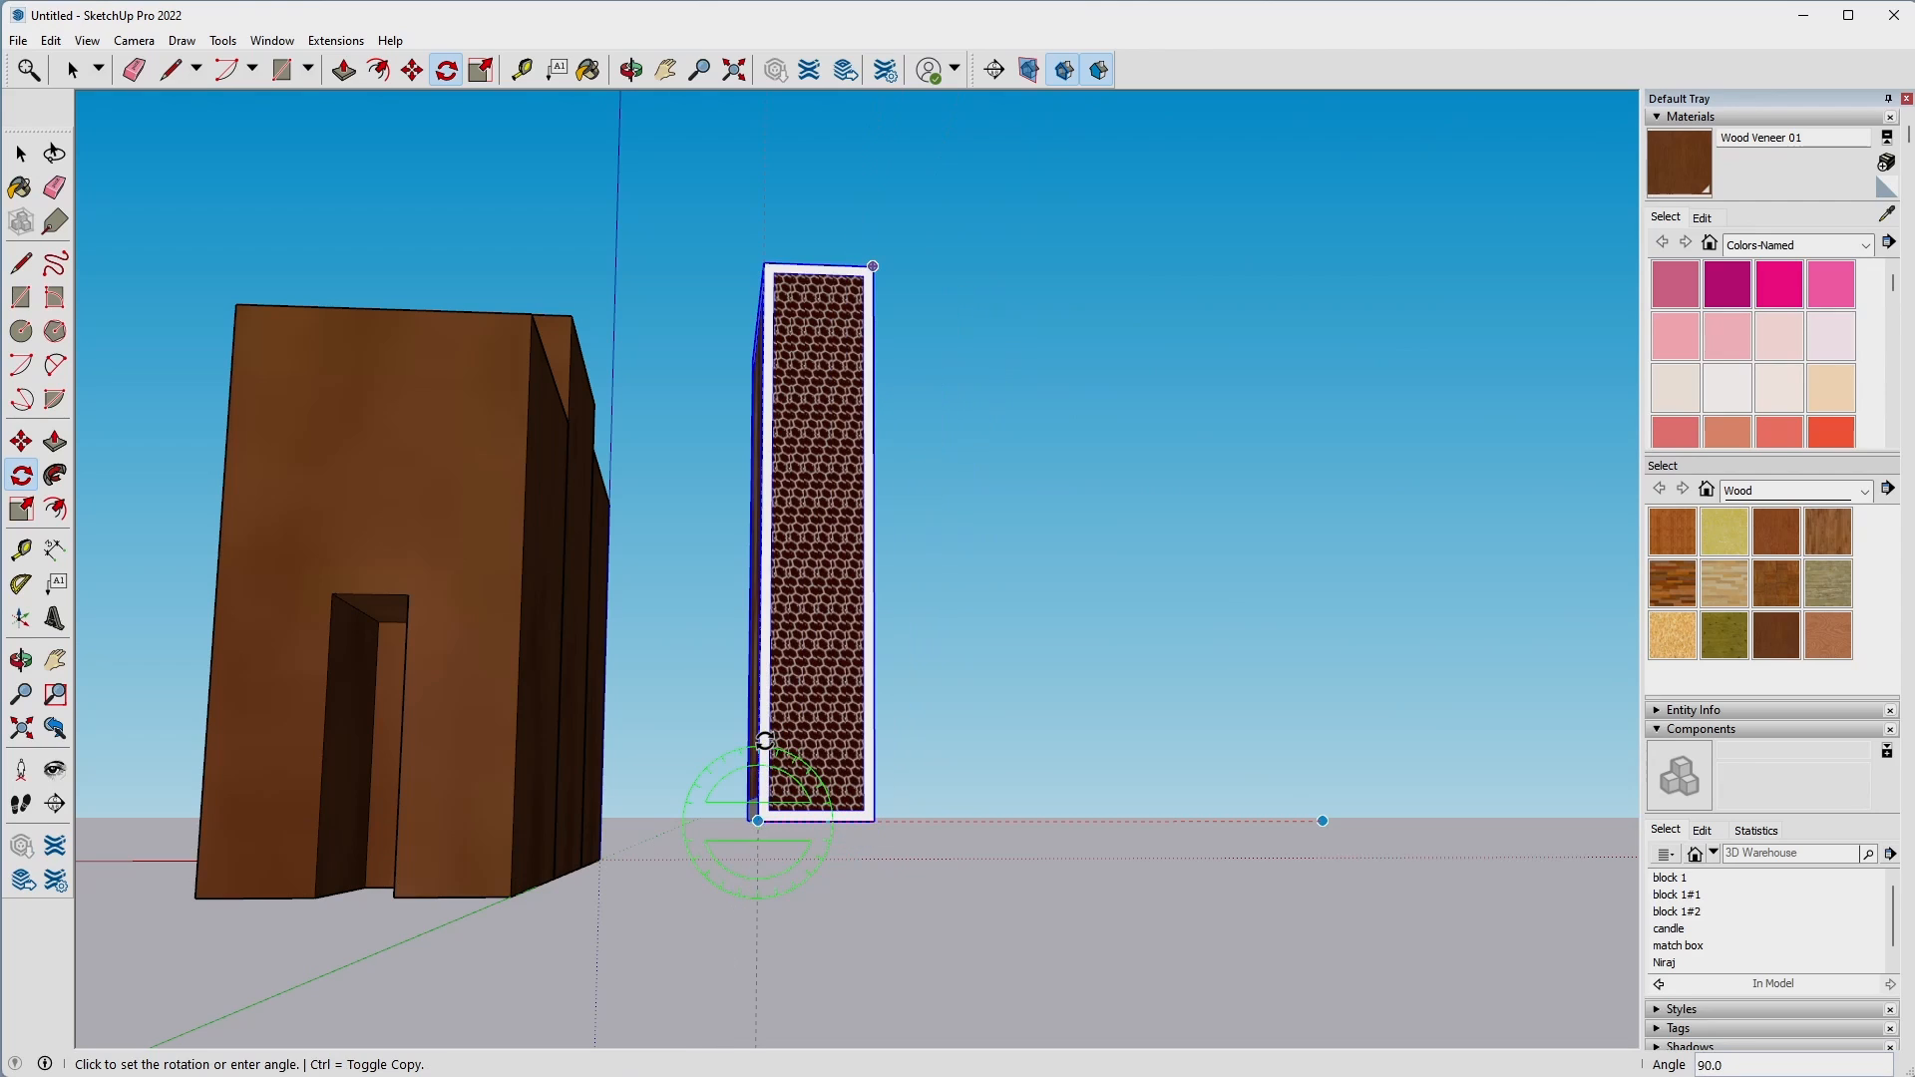
click(764, 740)
Move the upright matchbox by its top front corner onto the matching top corner of the end block's slot.
middle_drag(1035, 628, 943, 660)
key(m)
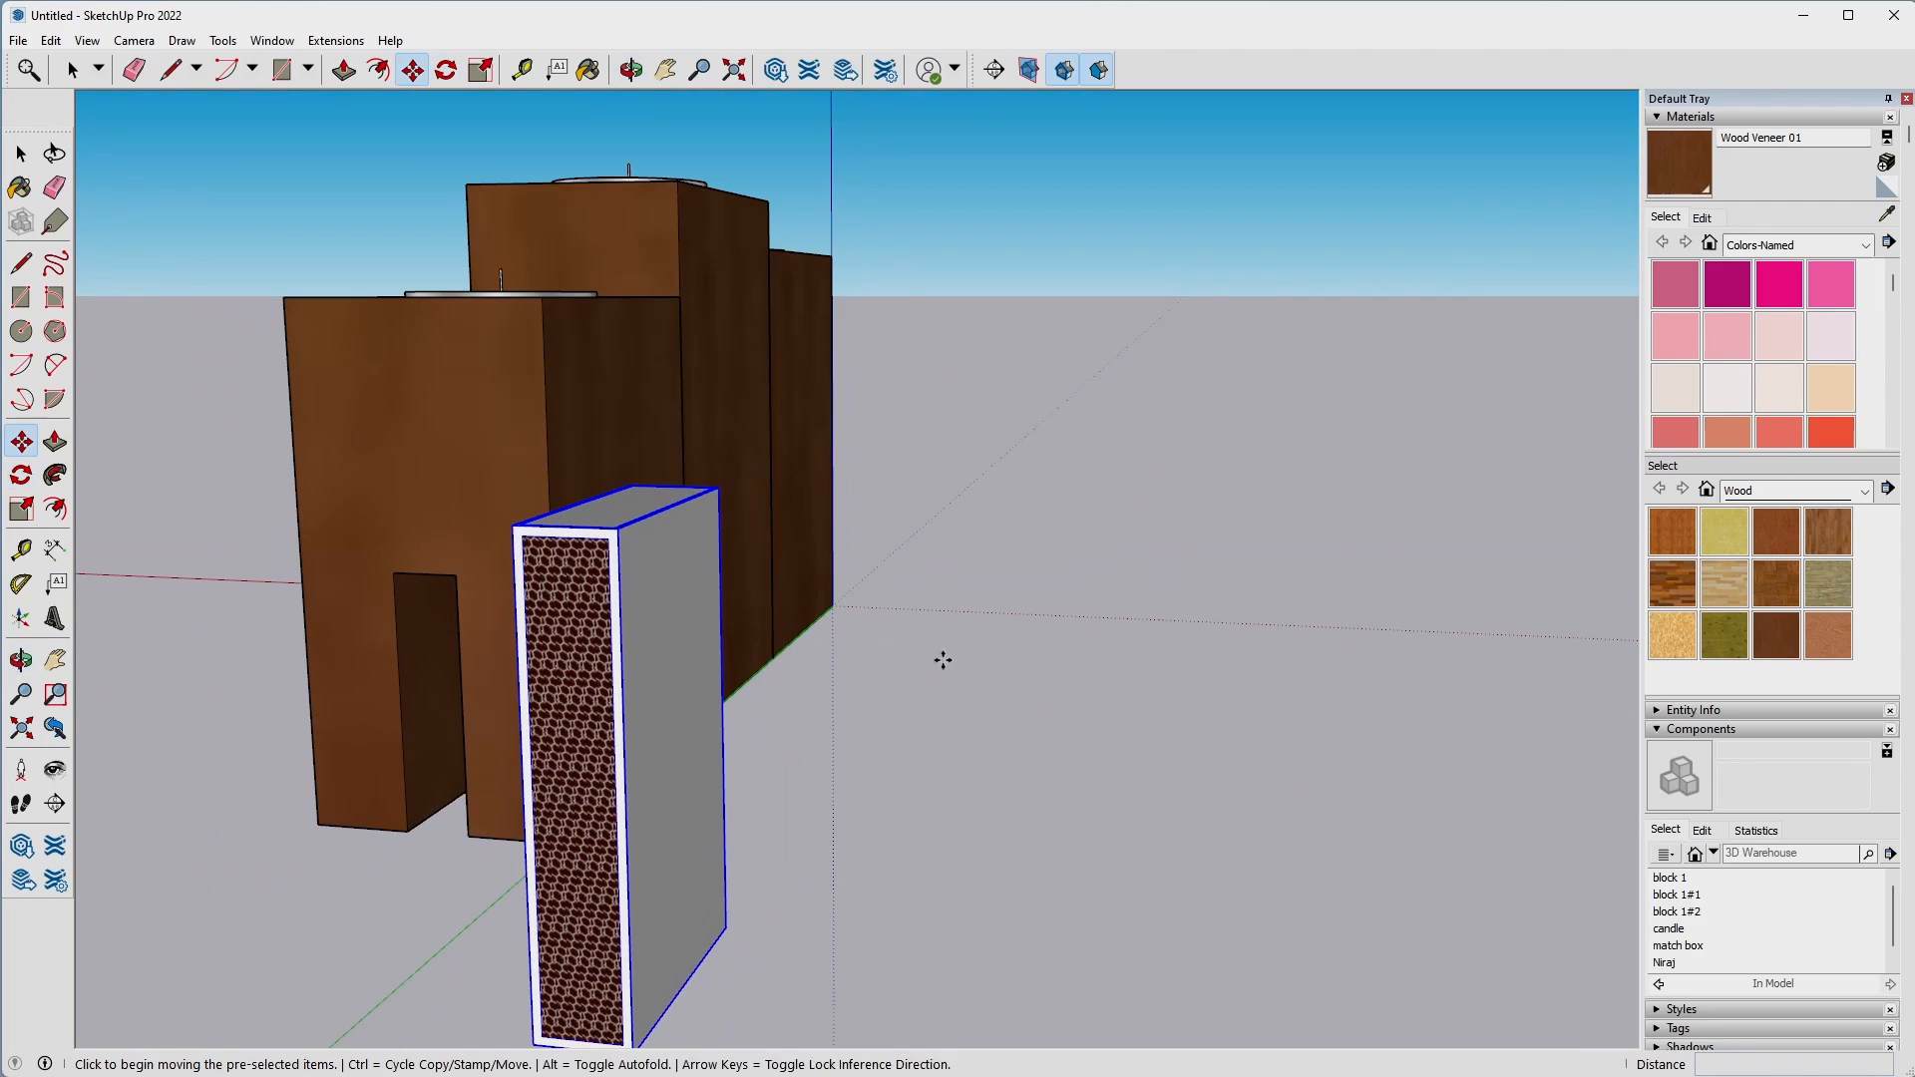
middle_drag(604, 525, 429, 389)
click(419, 380)
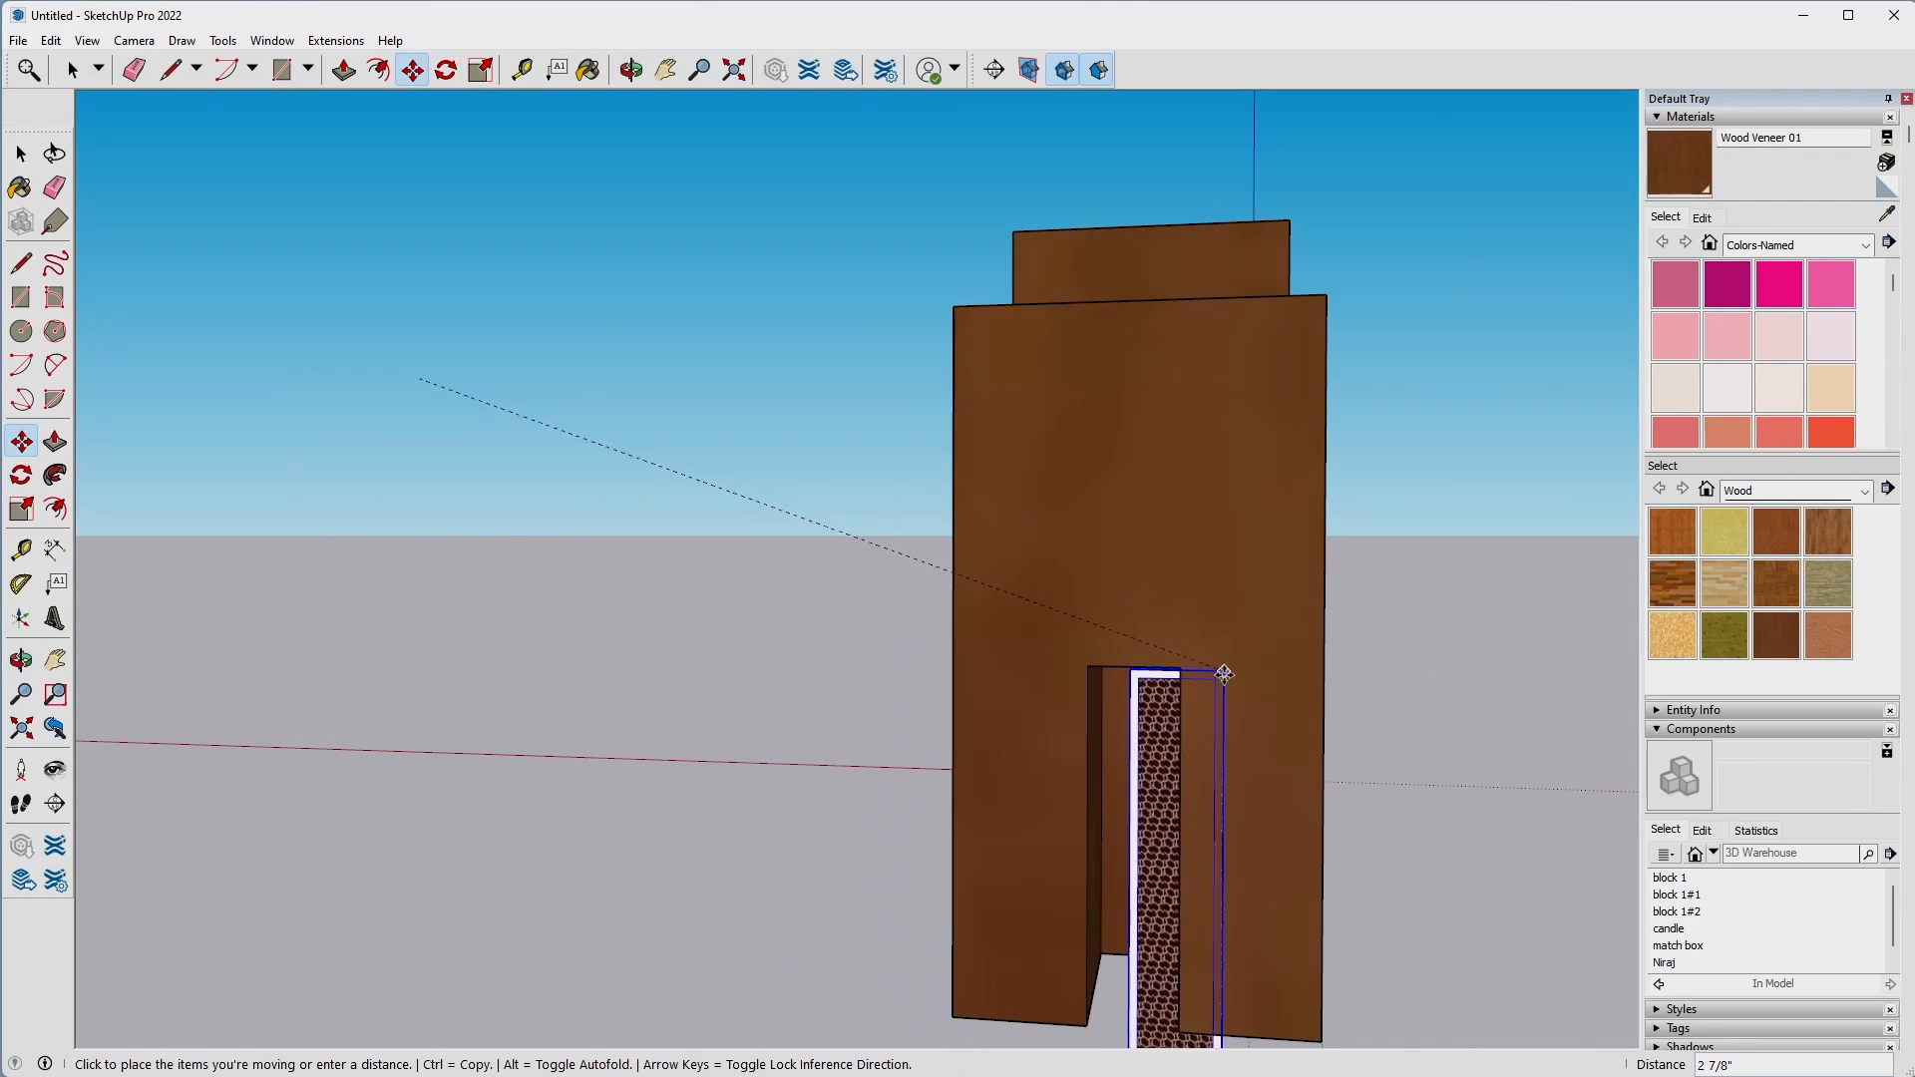
click(1181, 667)
Scale the matchbox to about 0.80 of its length so its lower end is flush with the block's underside.
middle_drag(1059, 936, 415, 736)
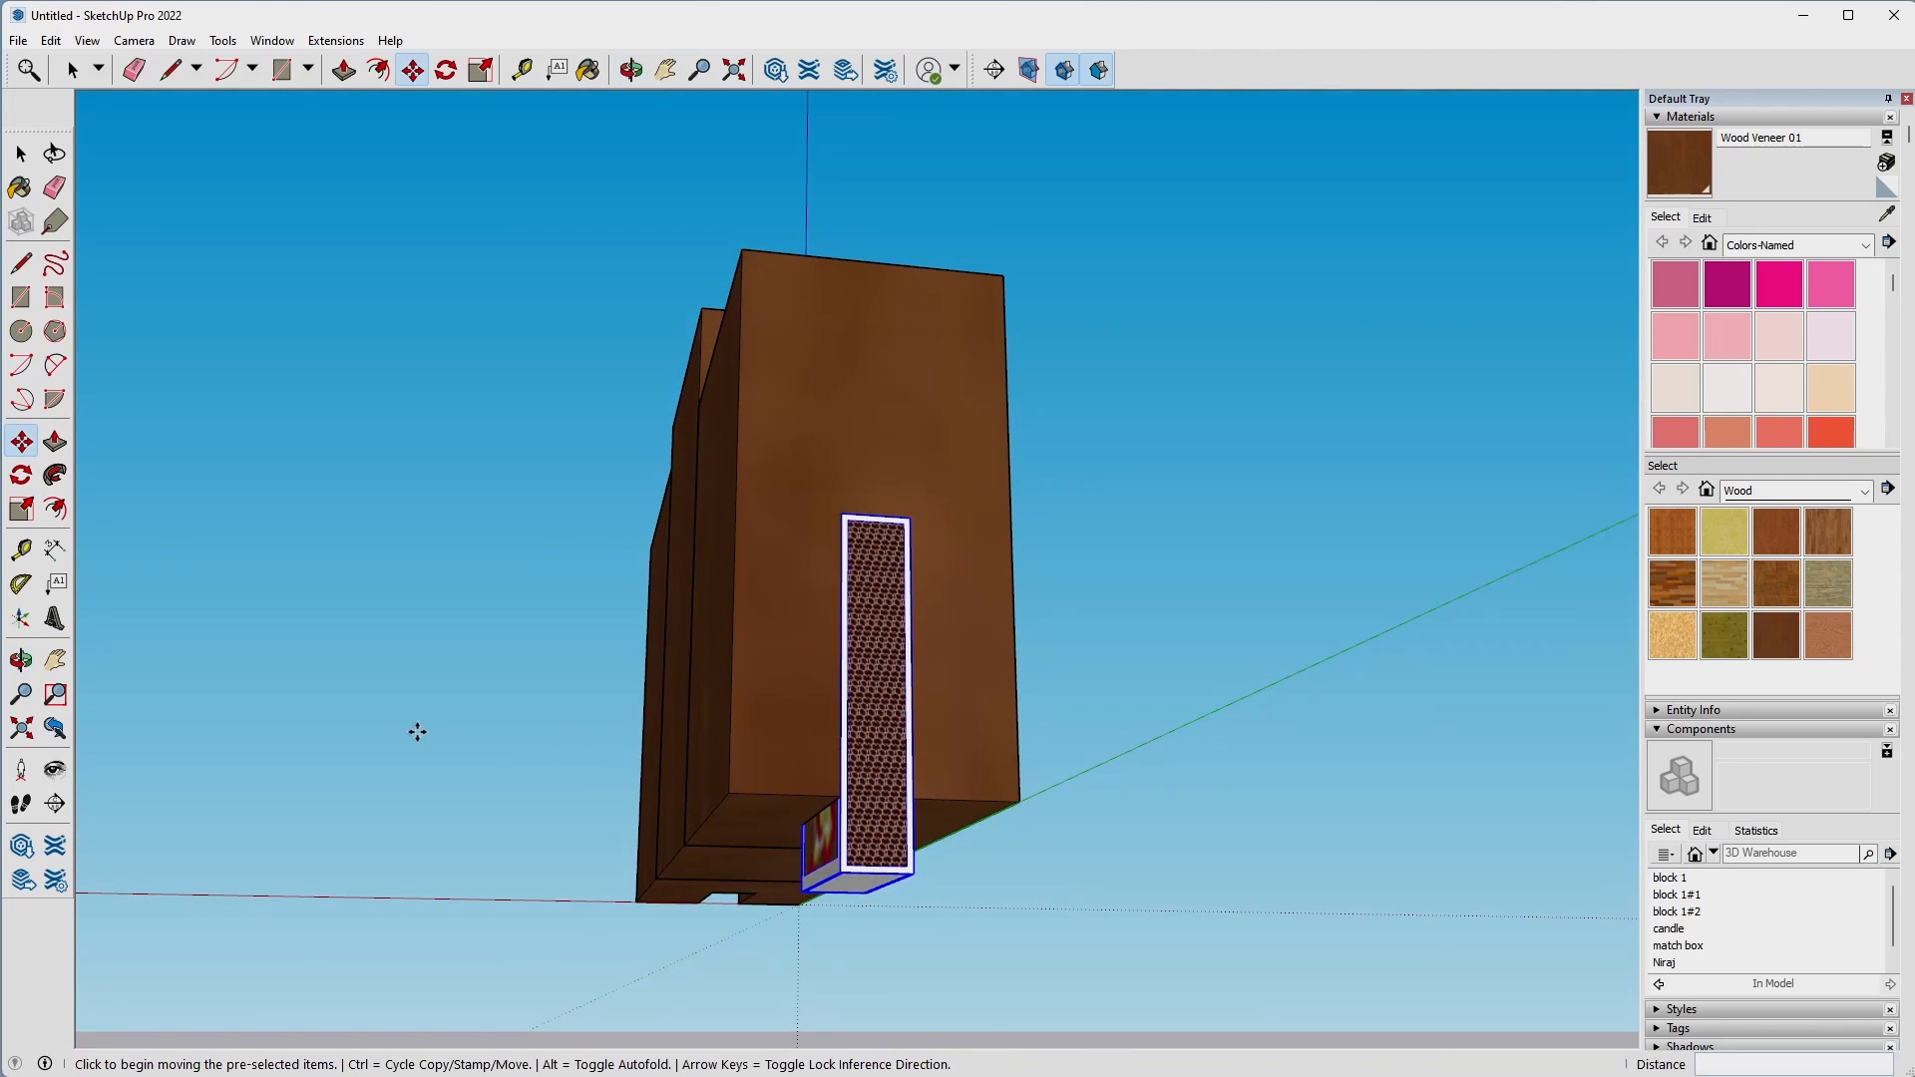
click(20, 512)
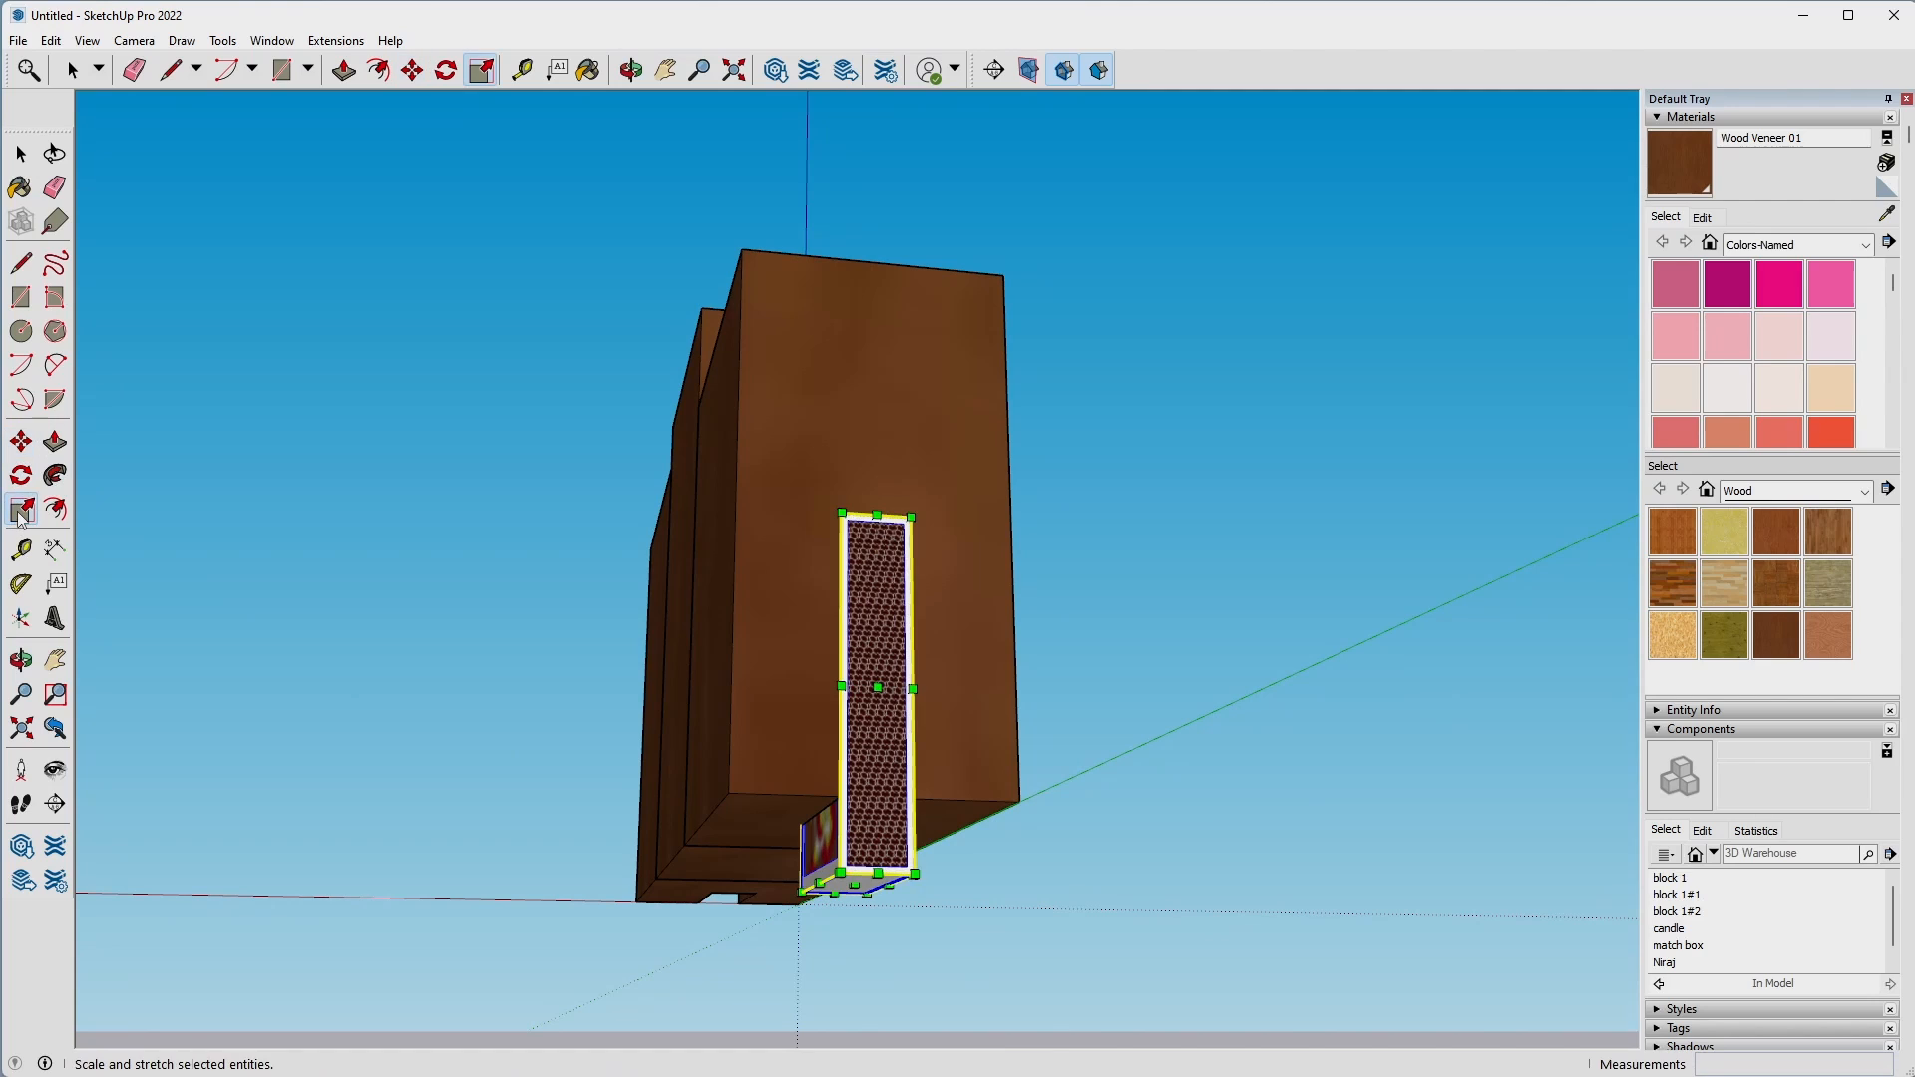
click(878, 876)
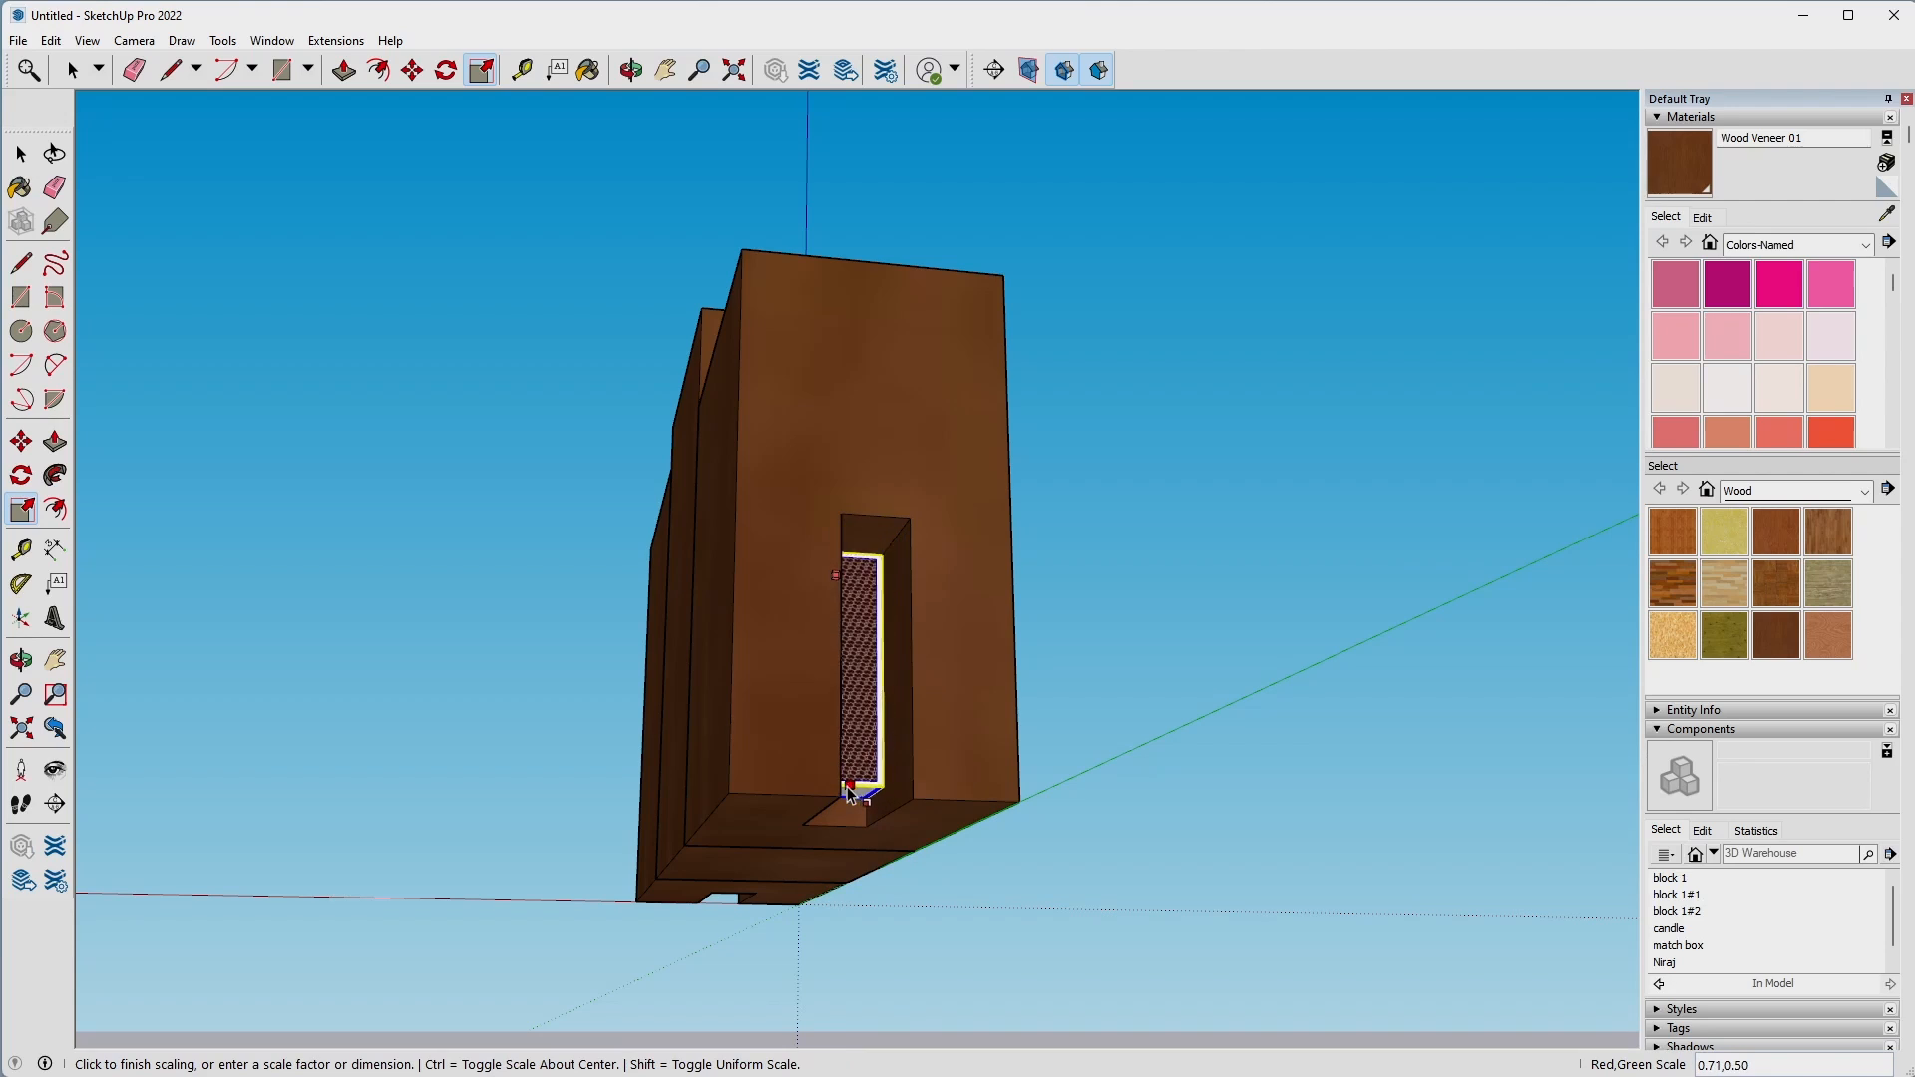
click(840, 790)
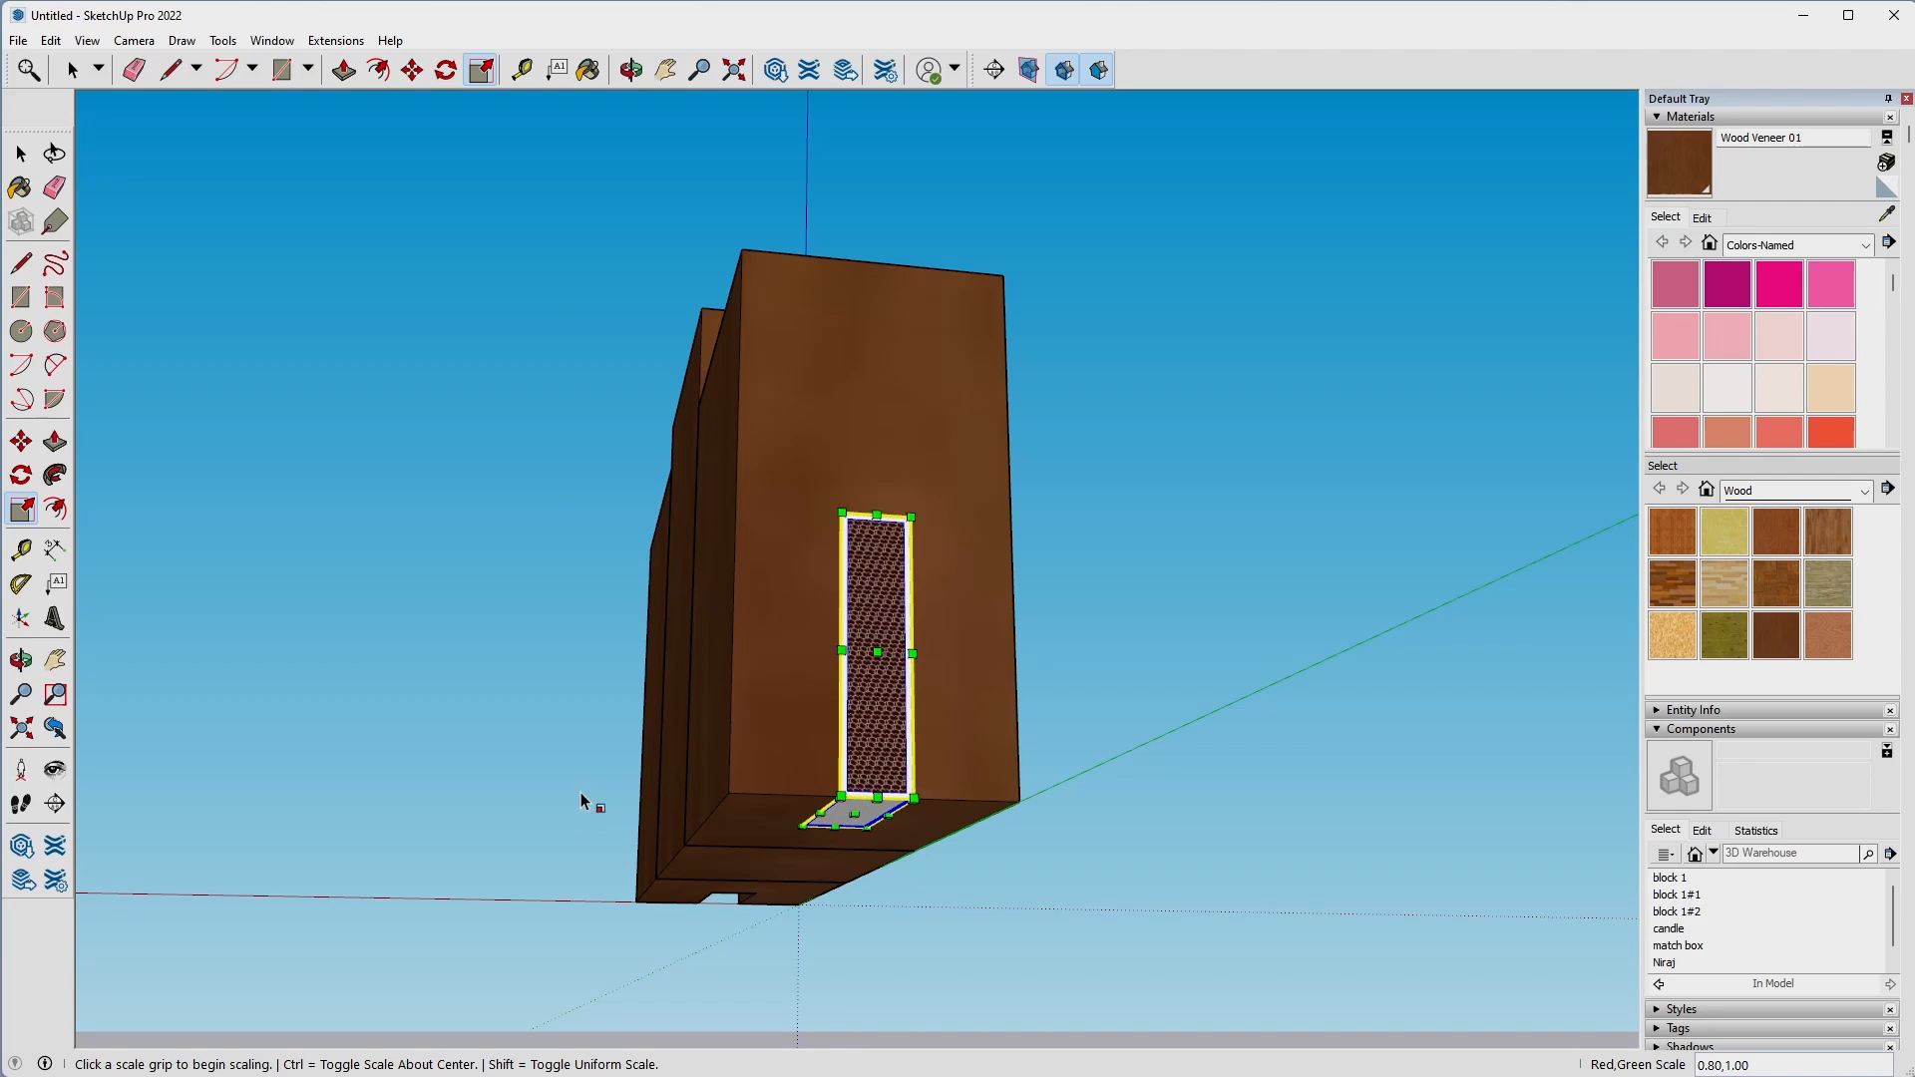
key(space)
Copy the matchbox by its bottom corner into the slot of the block beside the origin, about 7 1/2" away.
key(m)
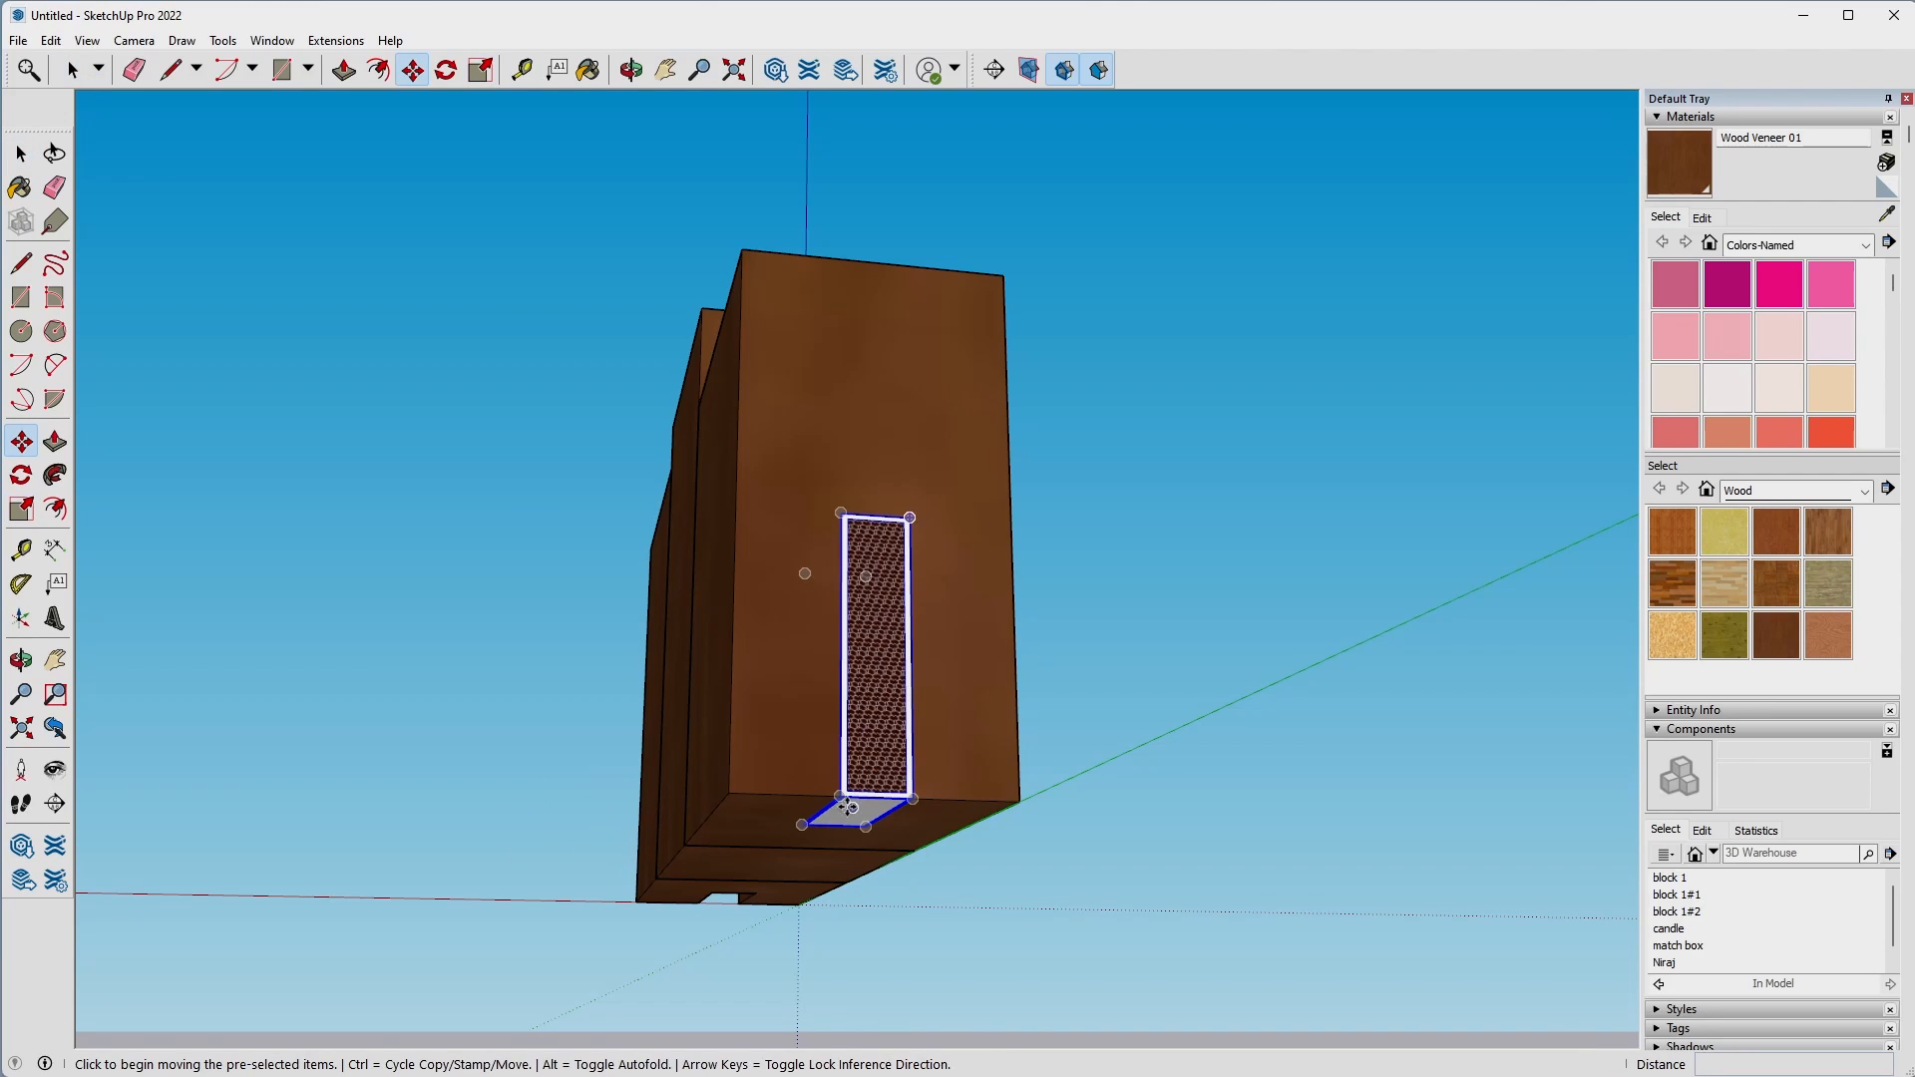
click(843, 795)
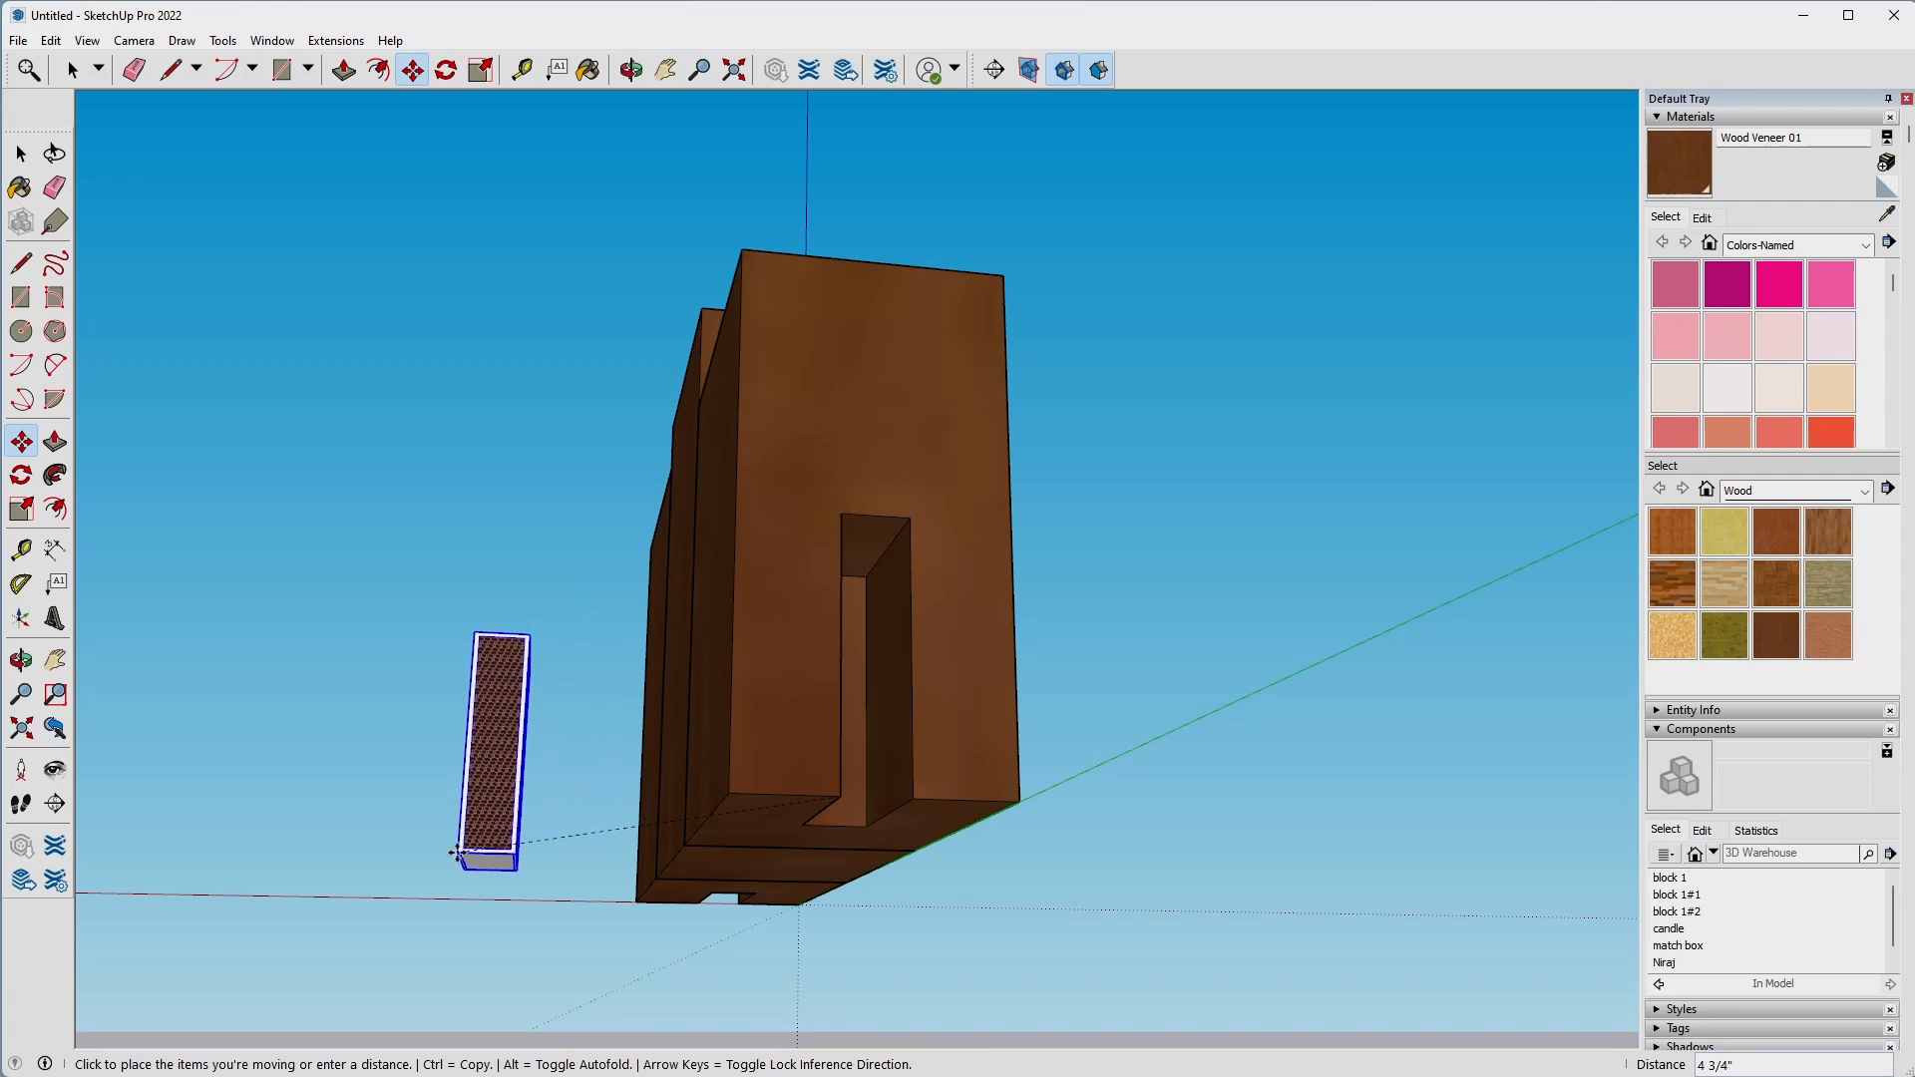
key(ctrl)
middle_drag(457, 855, 887, 579)
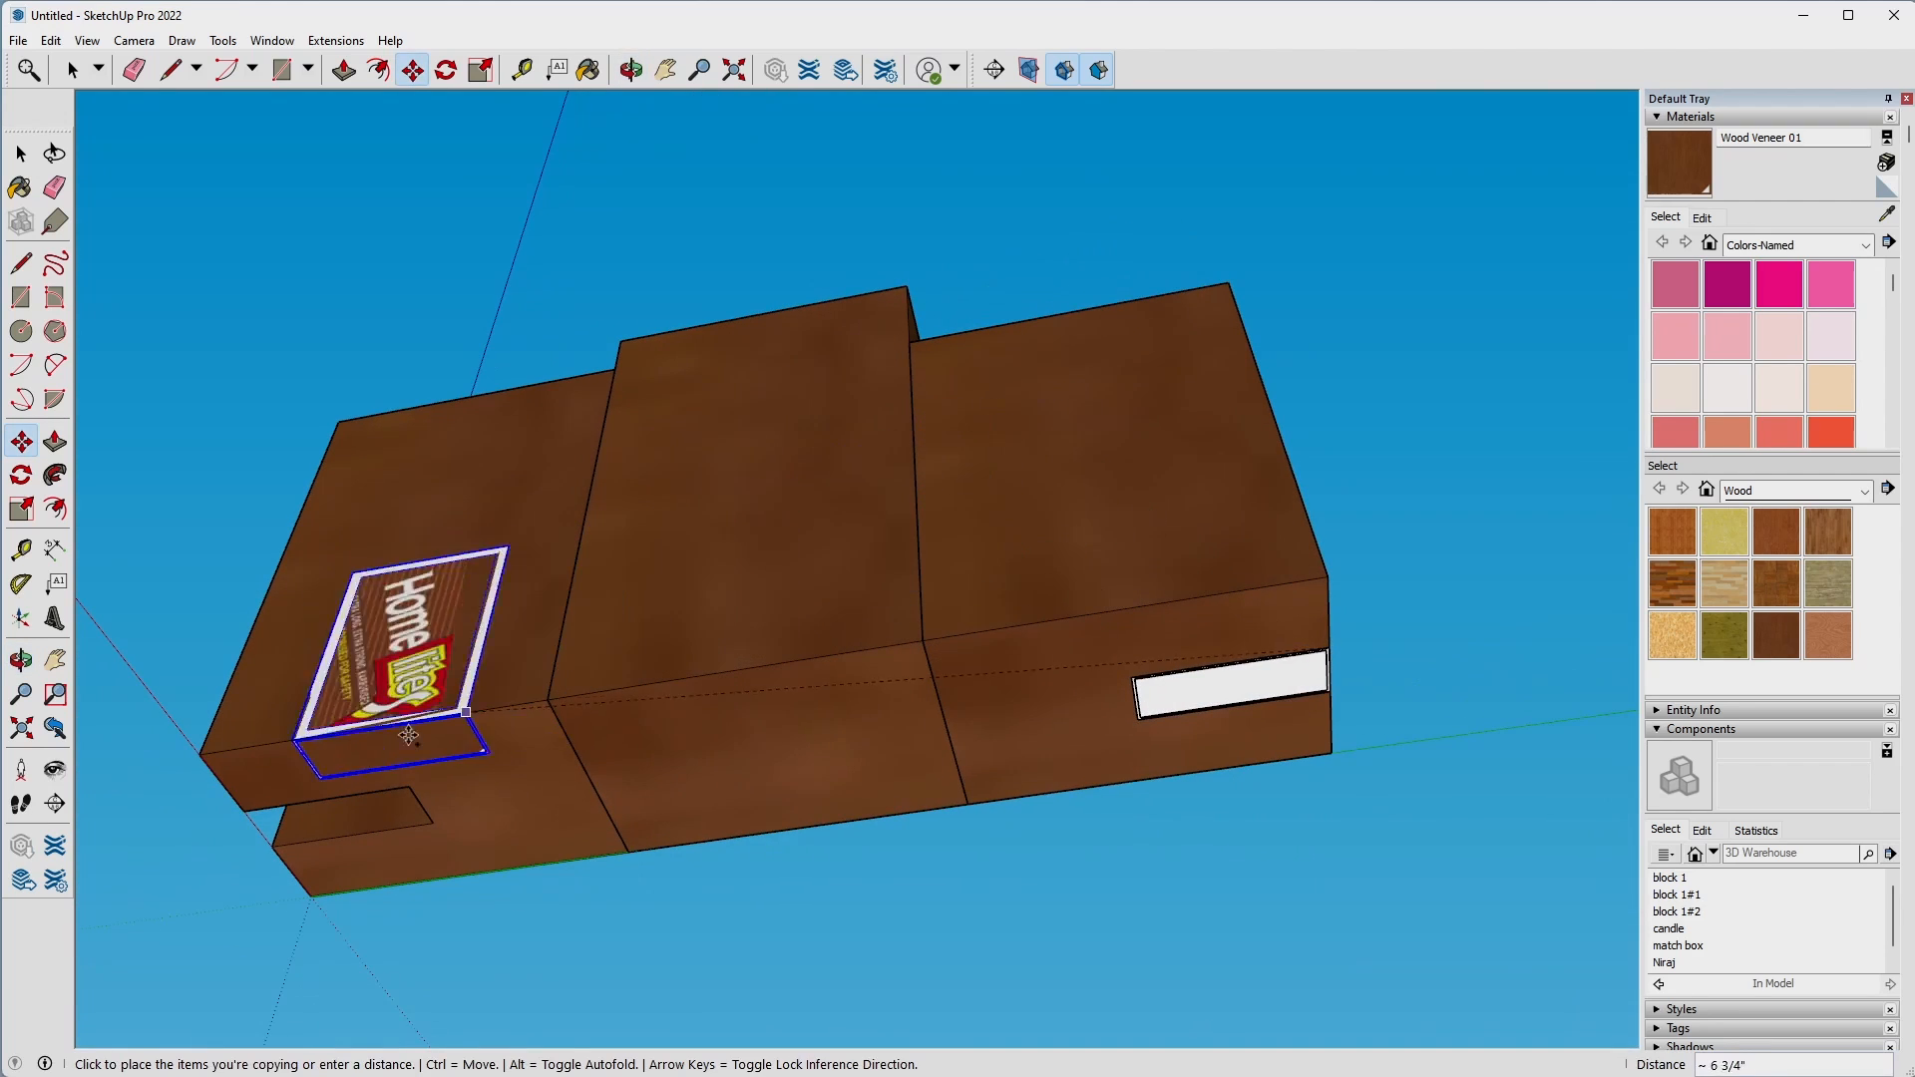
click(412, 789)
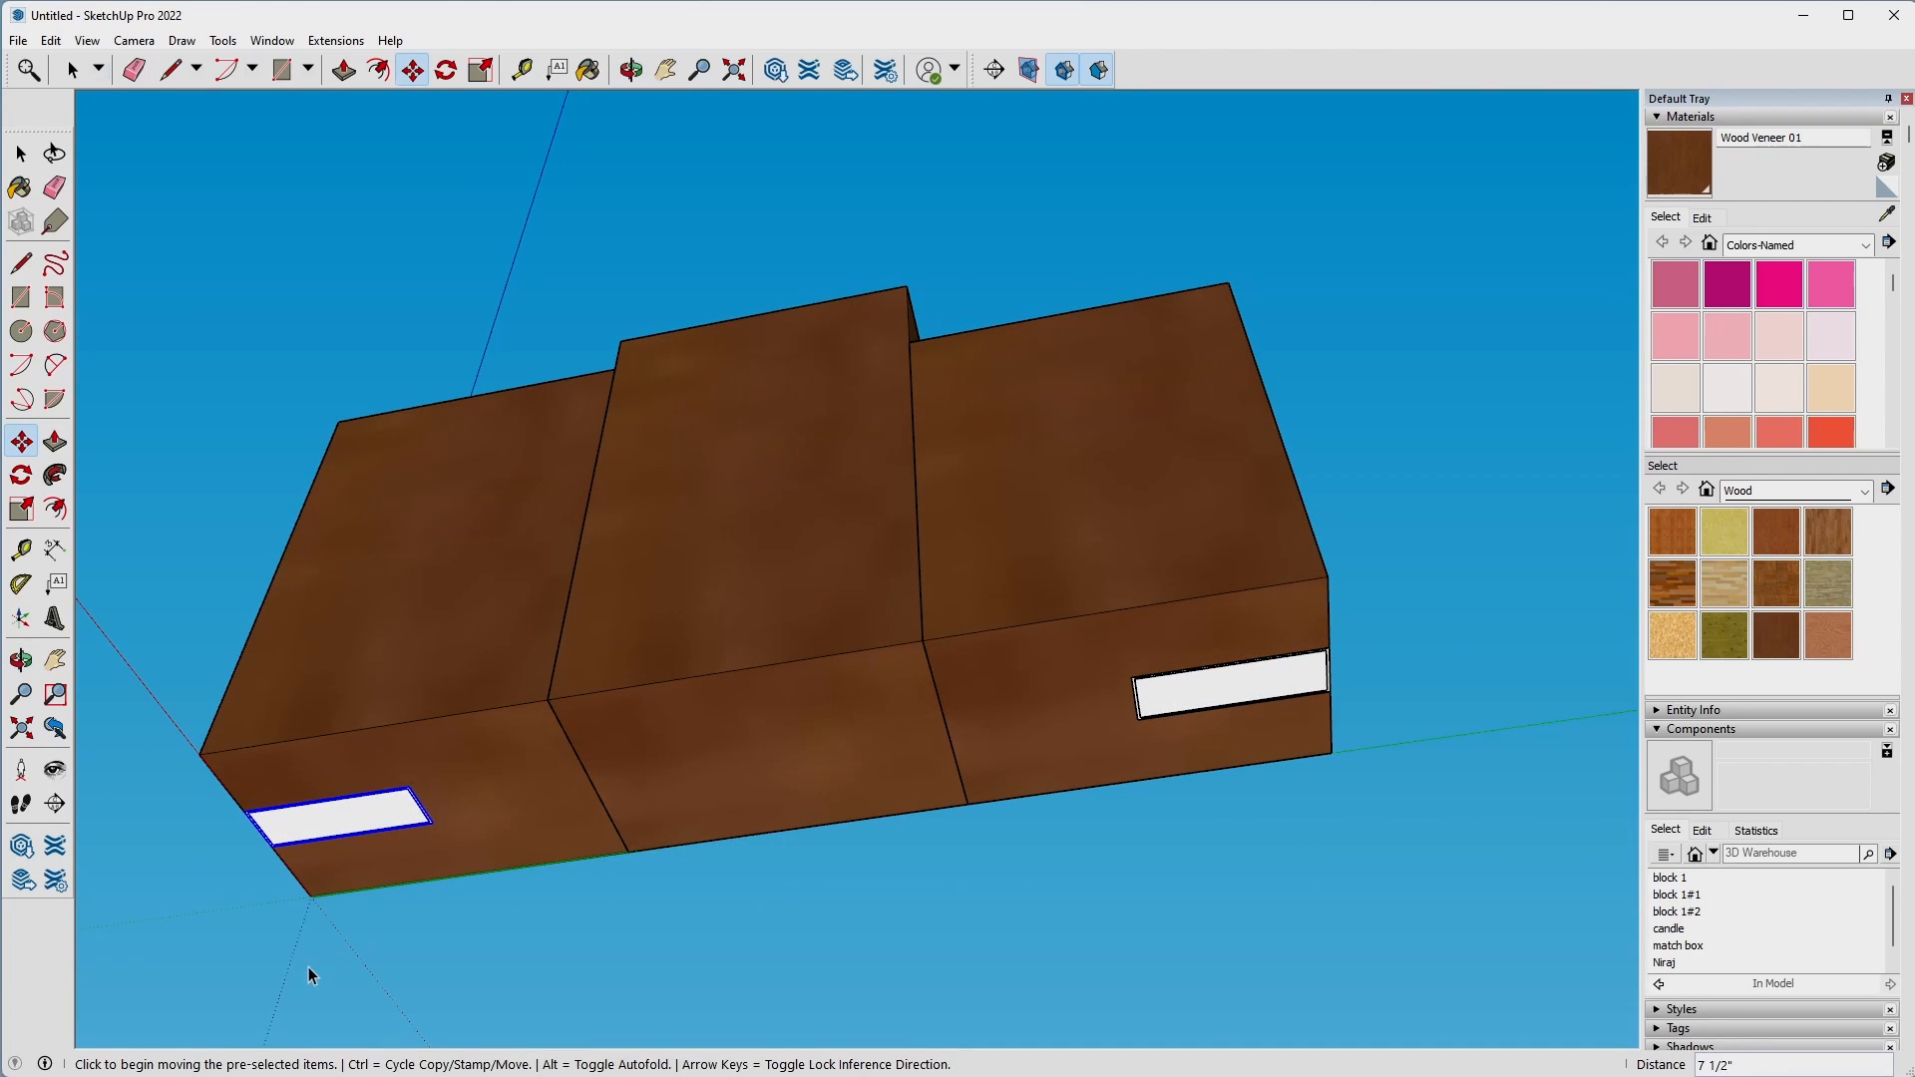
key(space)
Examine the candle holder from below, above and the sides to check the candles and matchboxes in their recesses.
middle_drag(272, 914, 1251, 921)
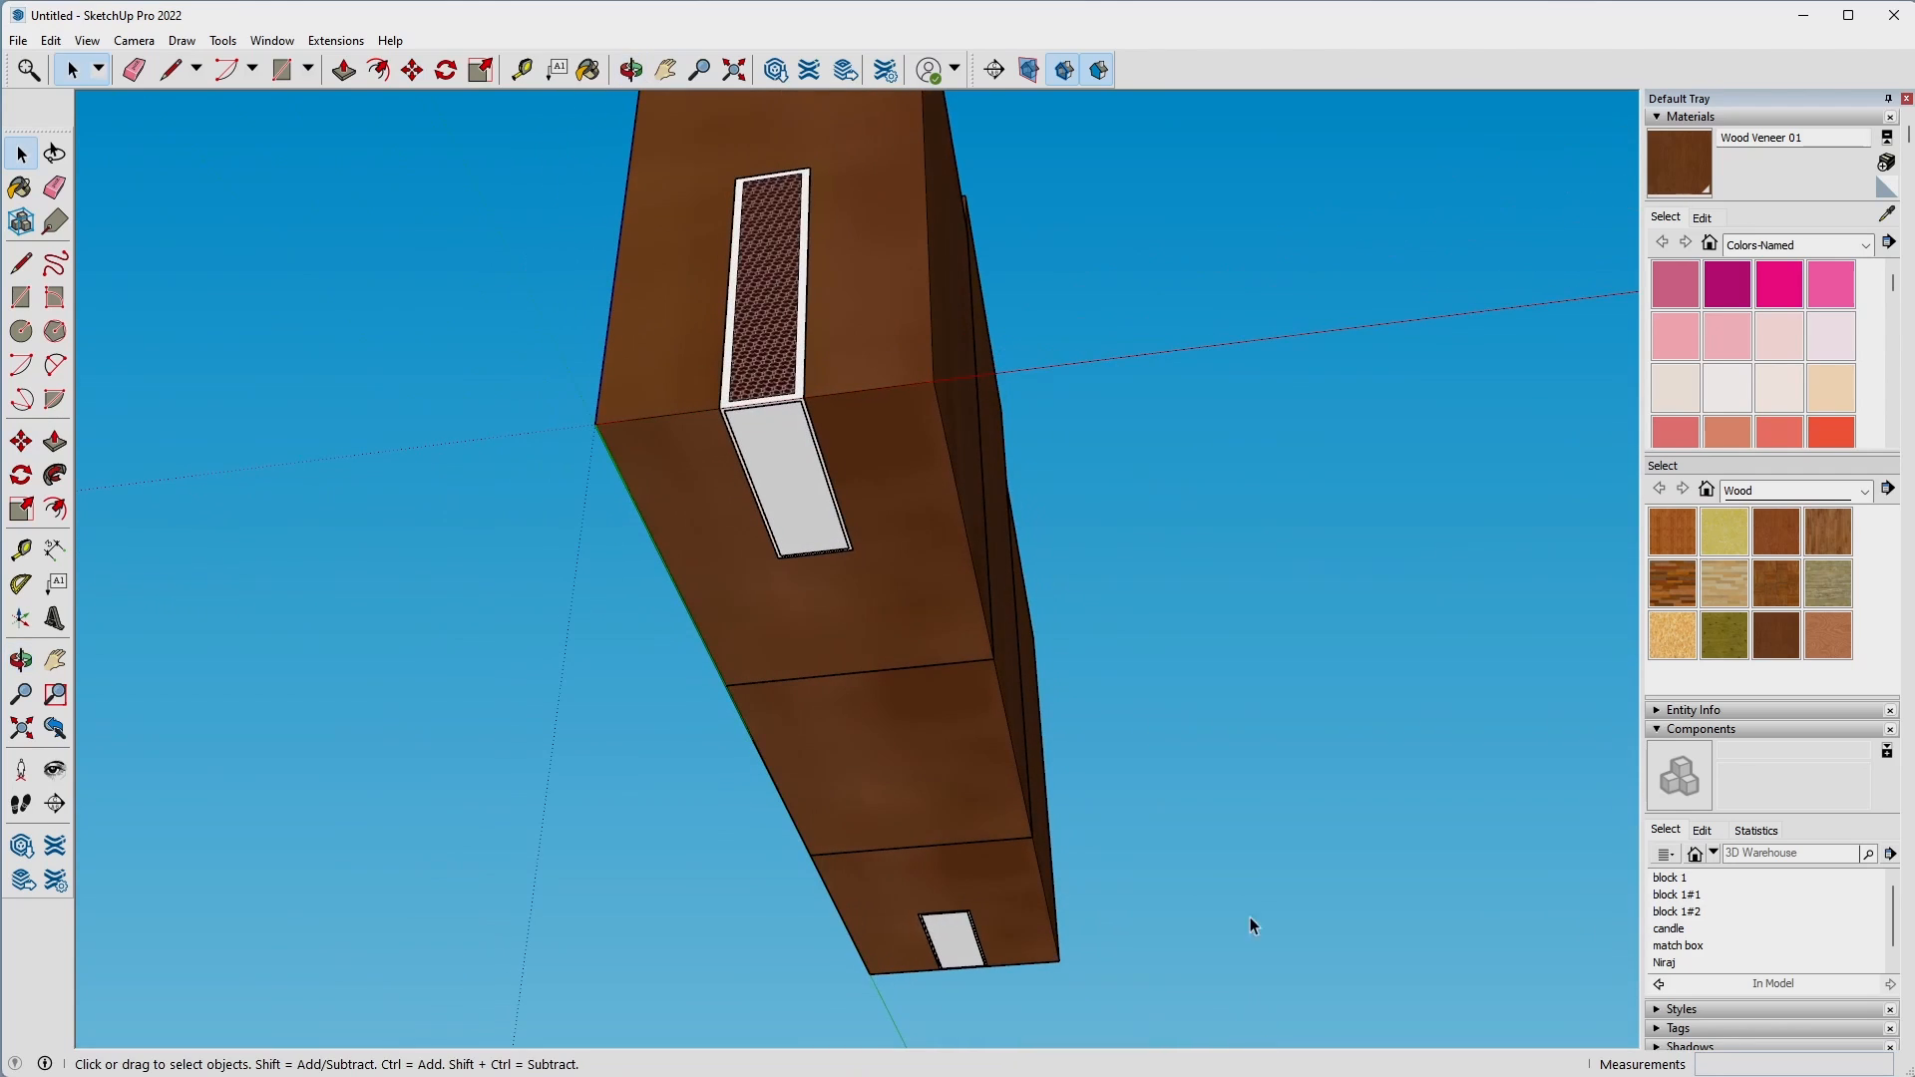
scroll(1284, 810, down, 7)
middle_drag(1284, 808, 858, 1072)
middle_drag(1261, 744, 1289, 1029)
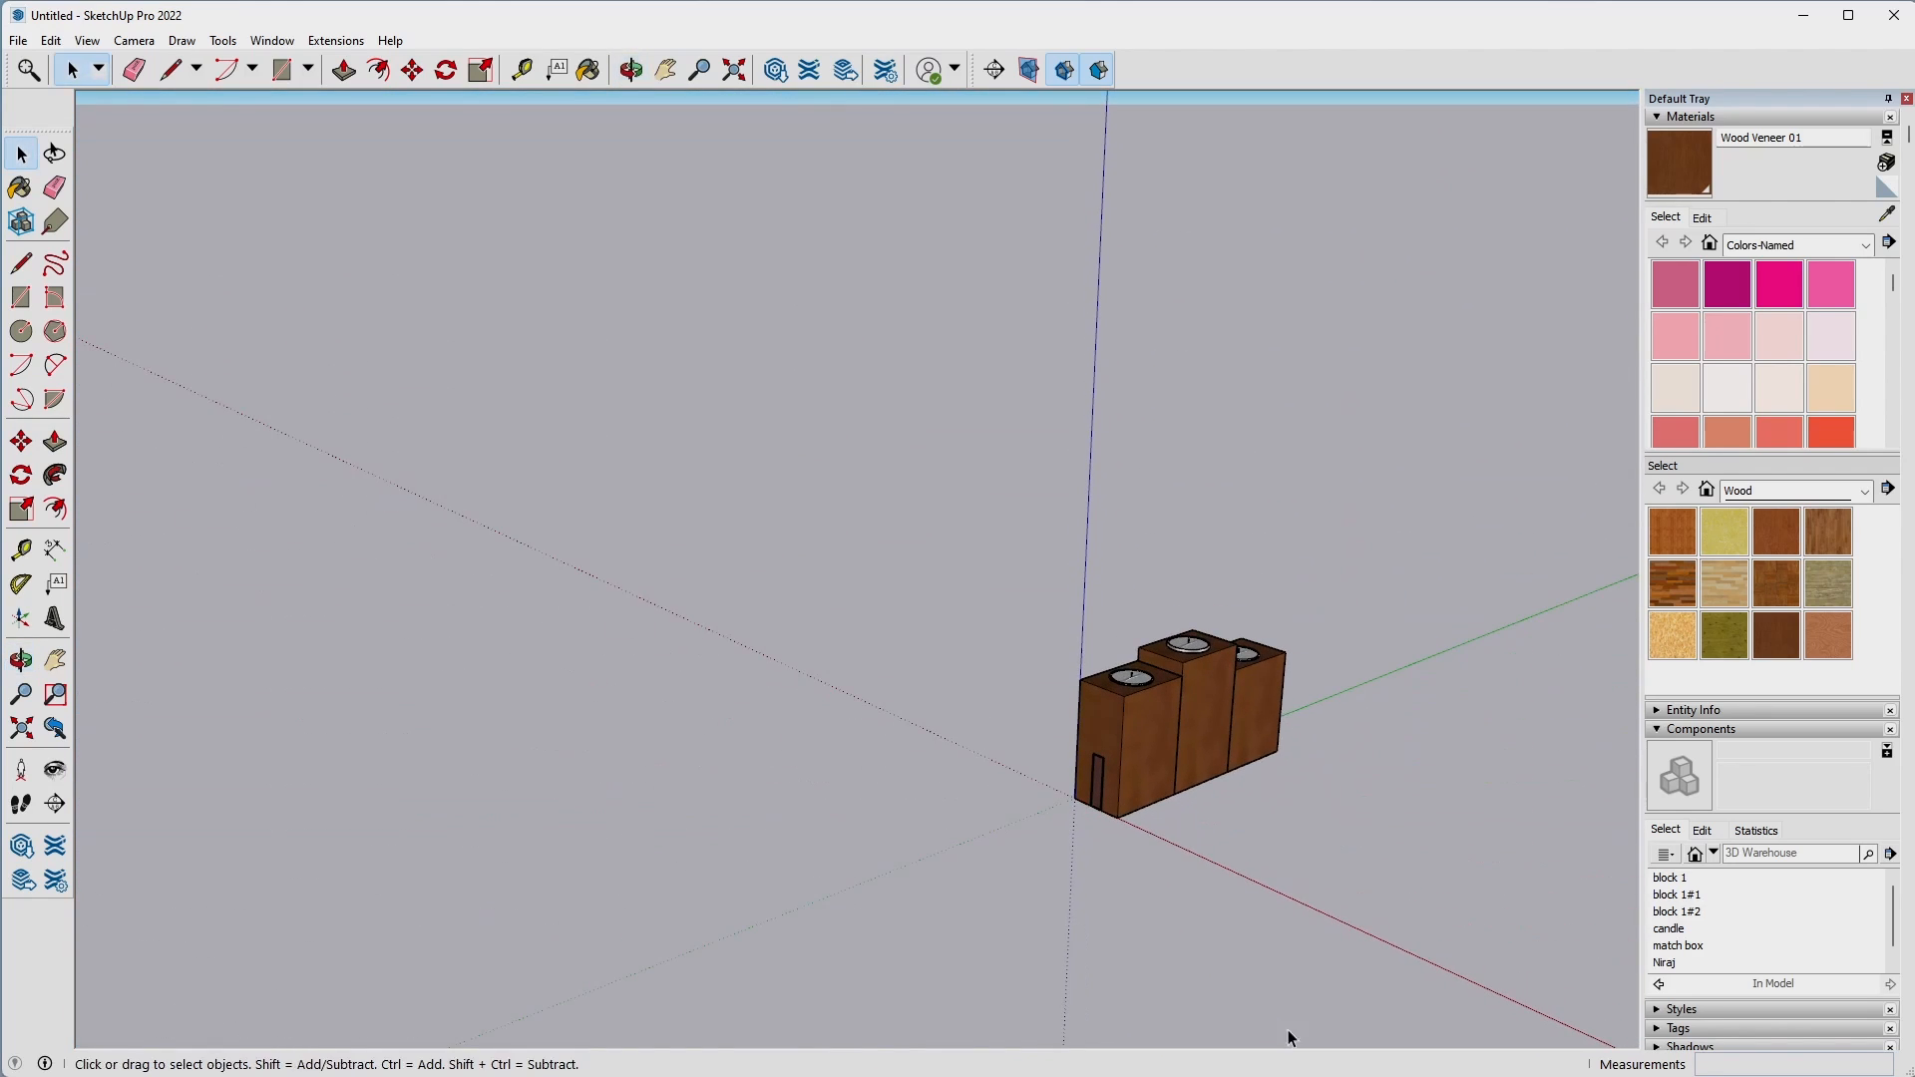
shift+middle_drag(1286, 881, 1047, 869)
scroll(975, 866, up, 2)
scroll(973, 862, up, 4)
middle_drag(679, 738, 1242, 772)
drag(1242, 771, 543, 749)
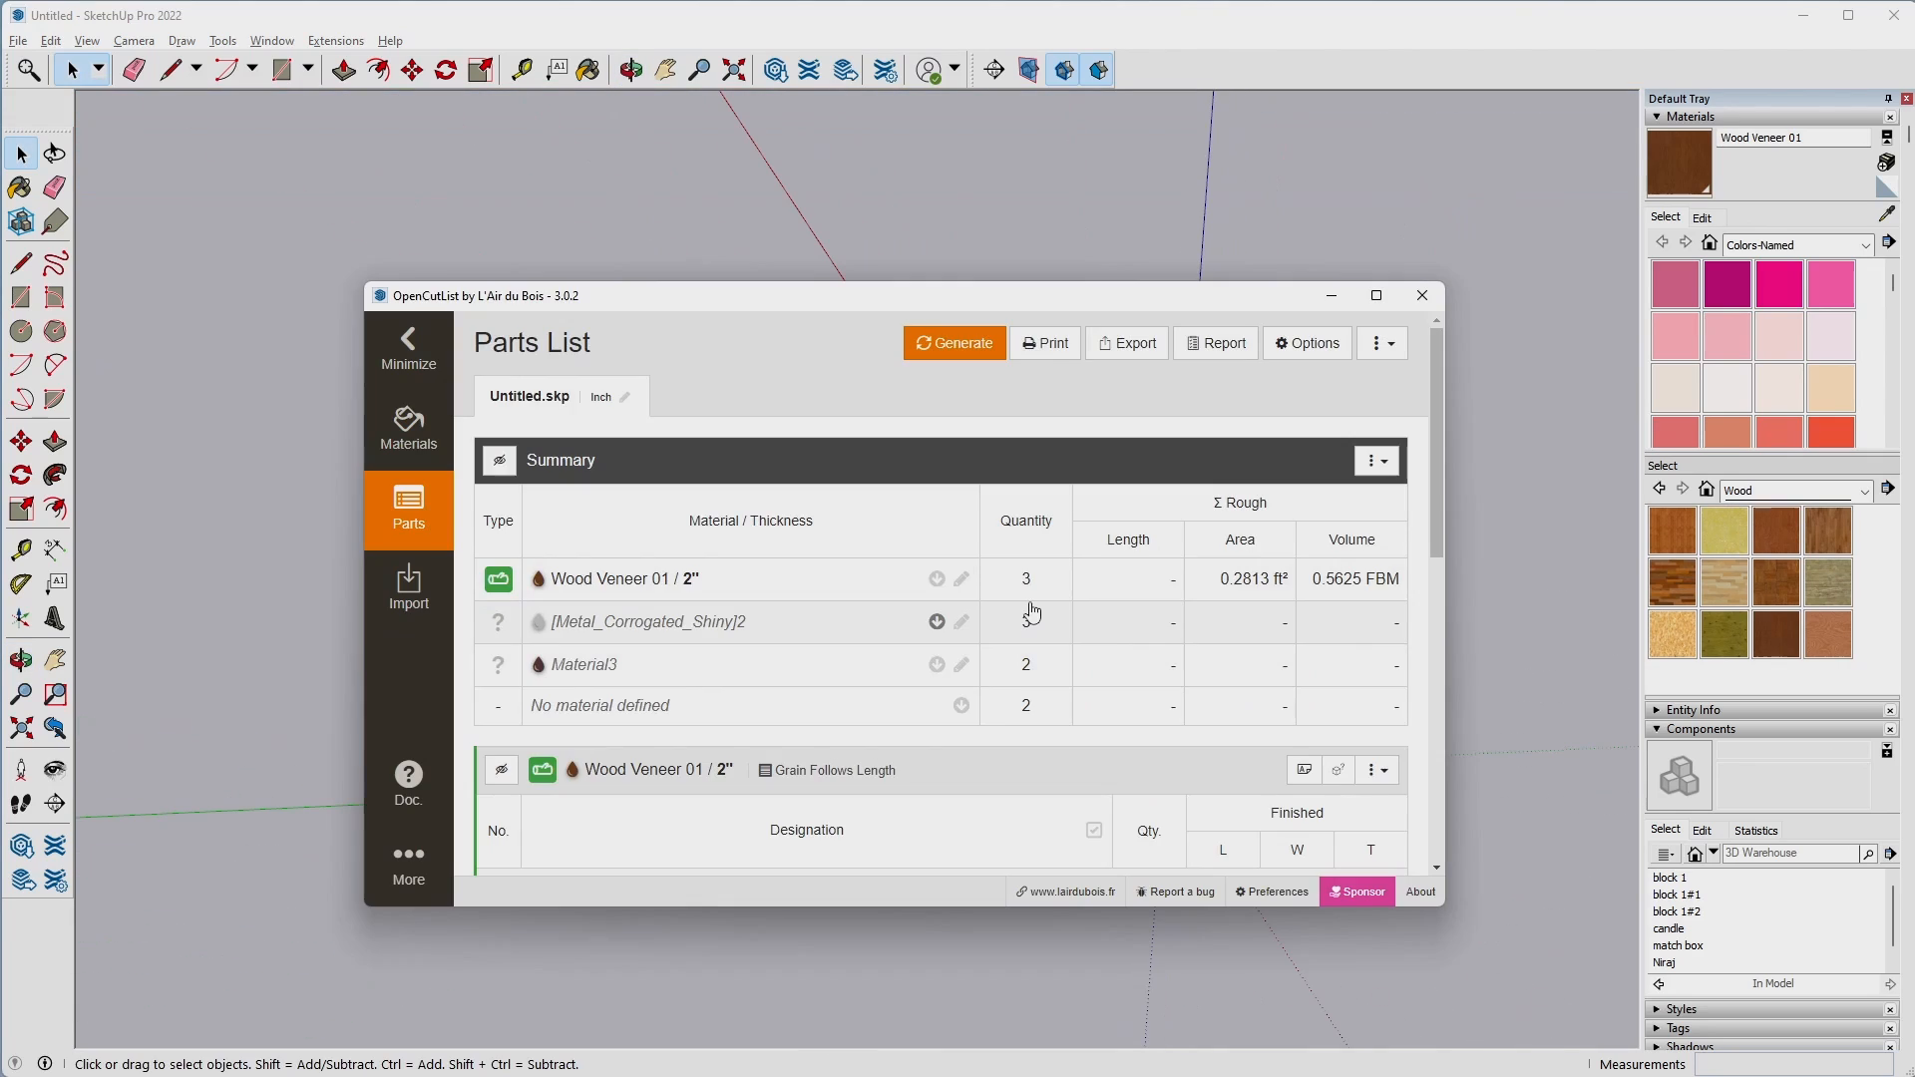
Hide the "No material defined" group in the OpenCutList parts list and close the list.
scroll(823, 636, down, 5)
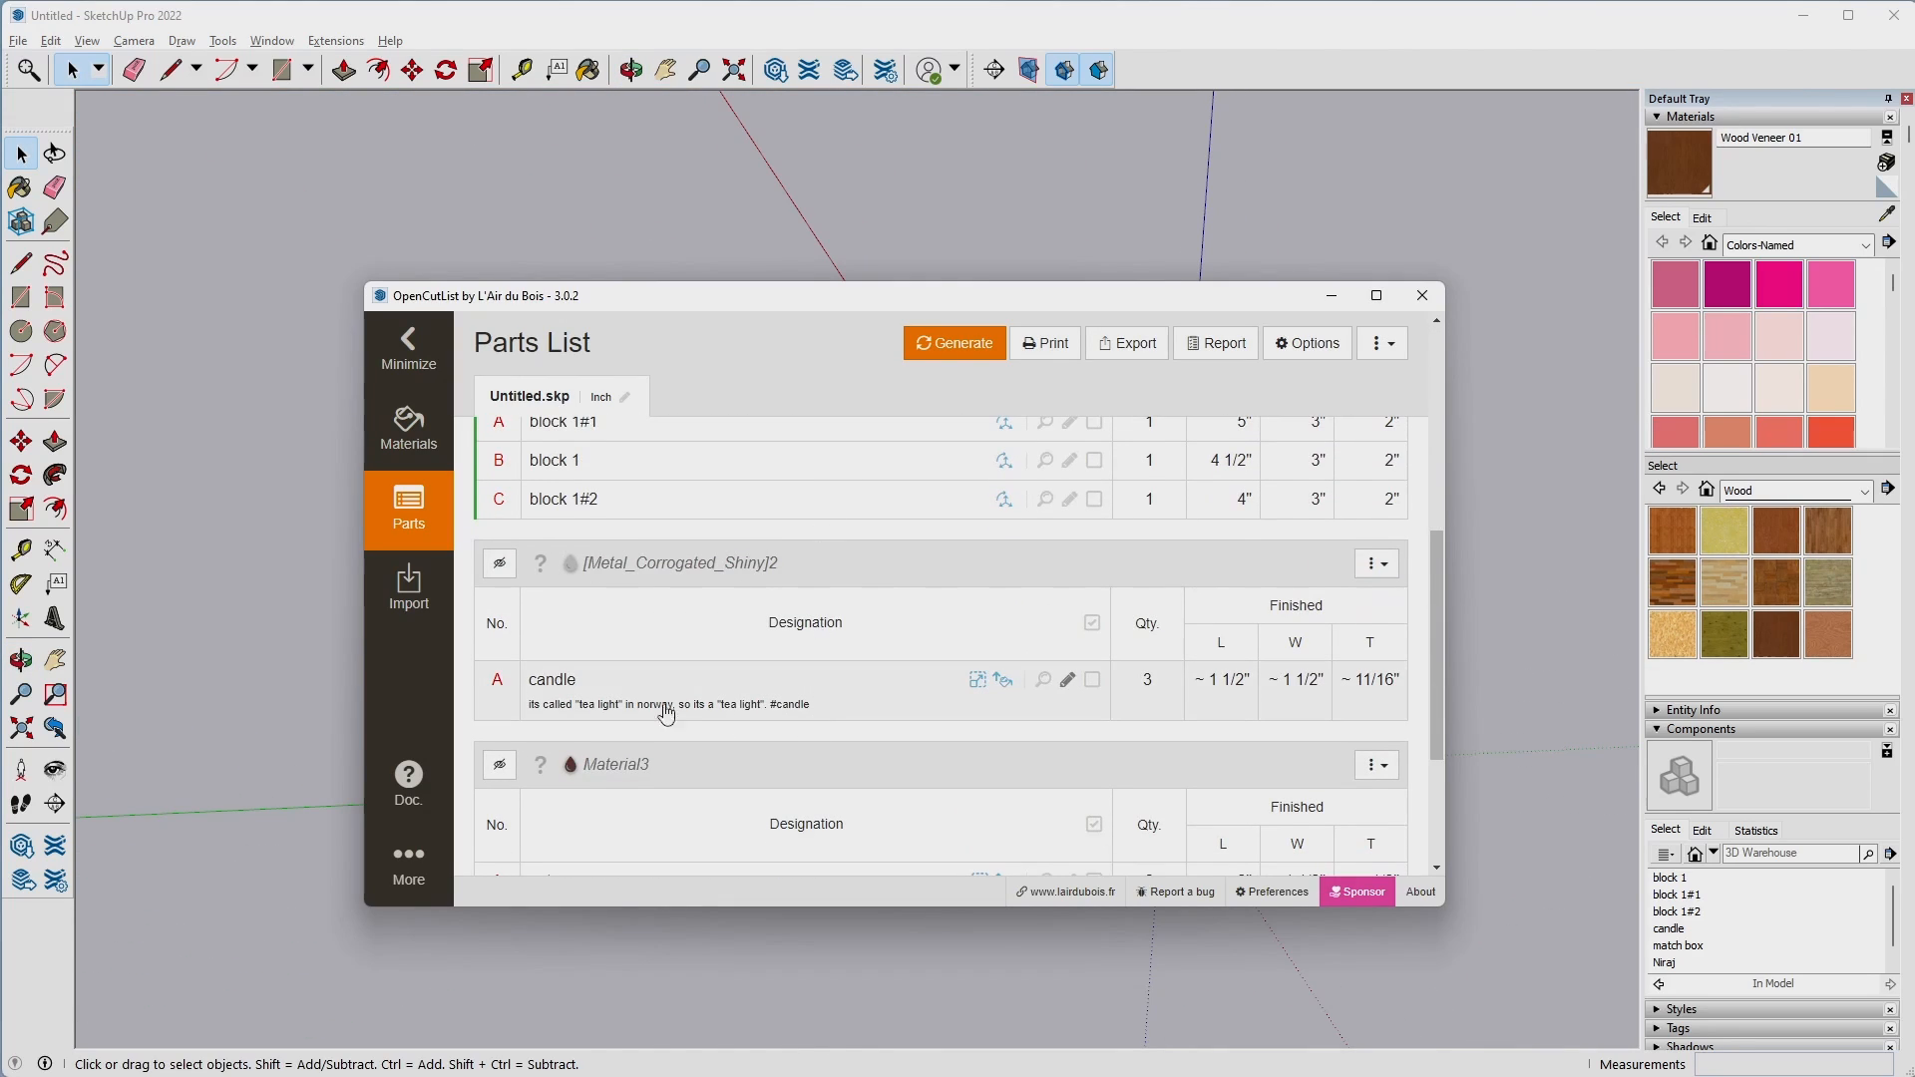
scroll(772, 678, down, 3)
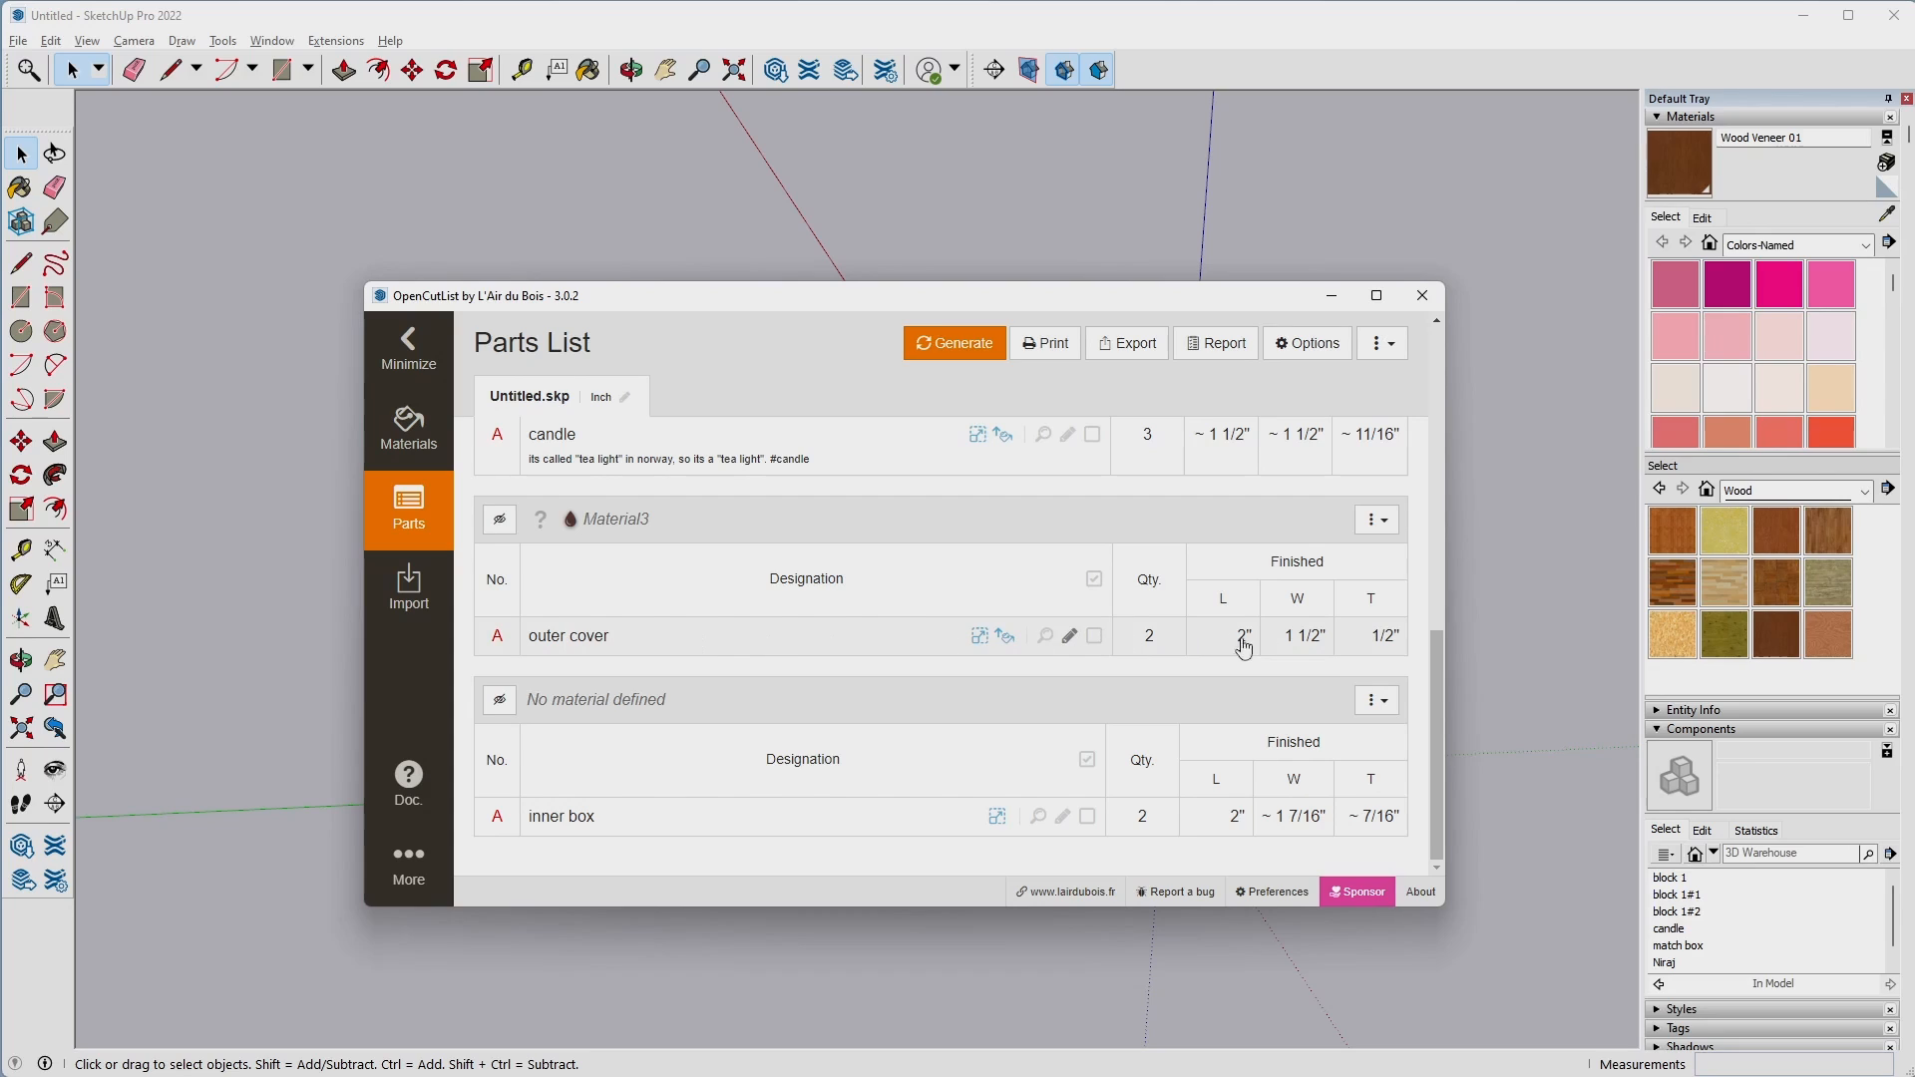
click(500, 702)
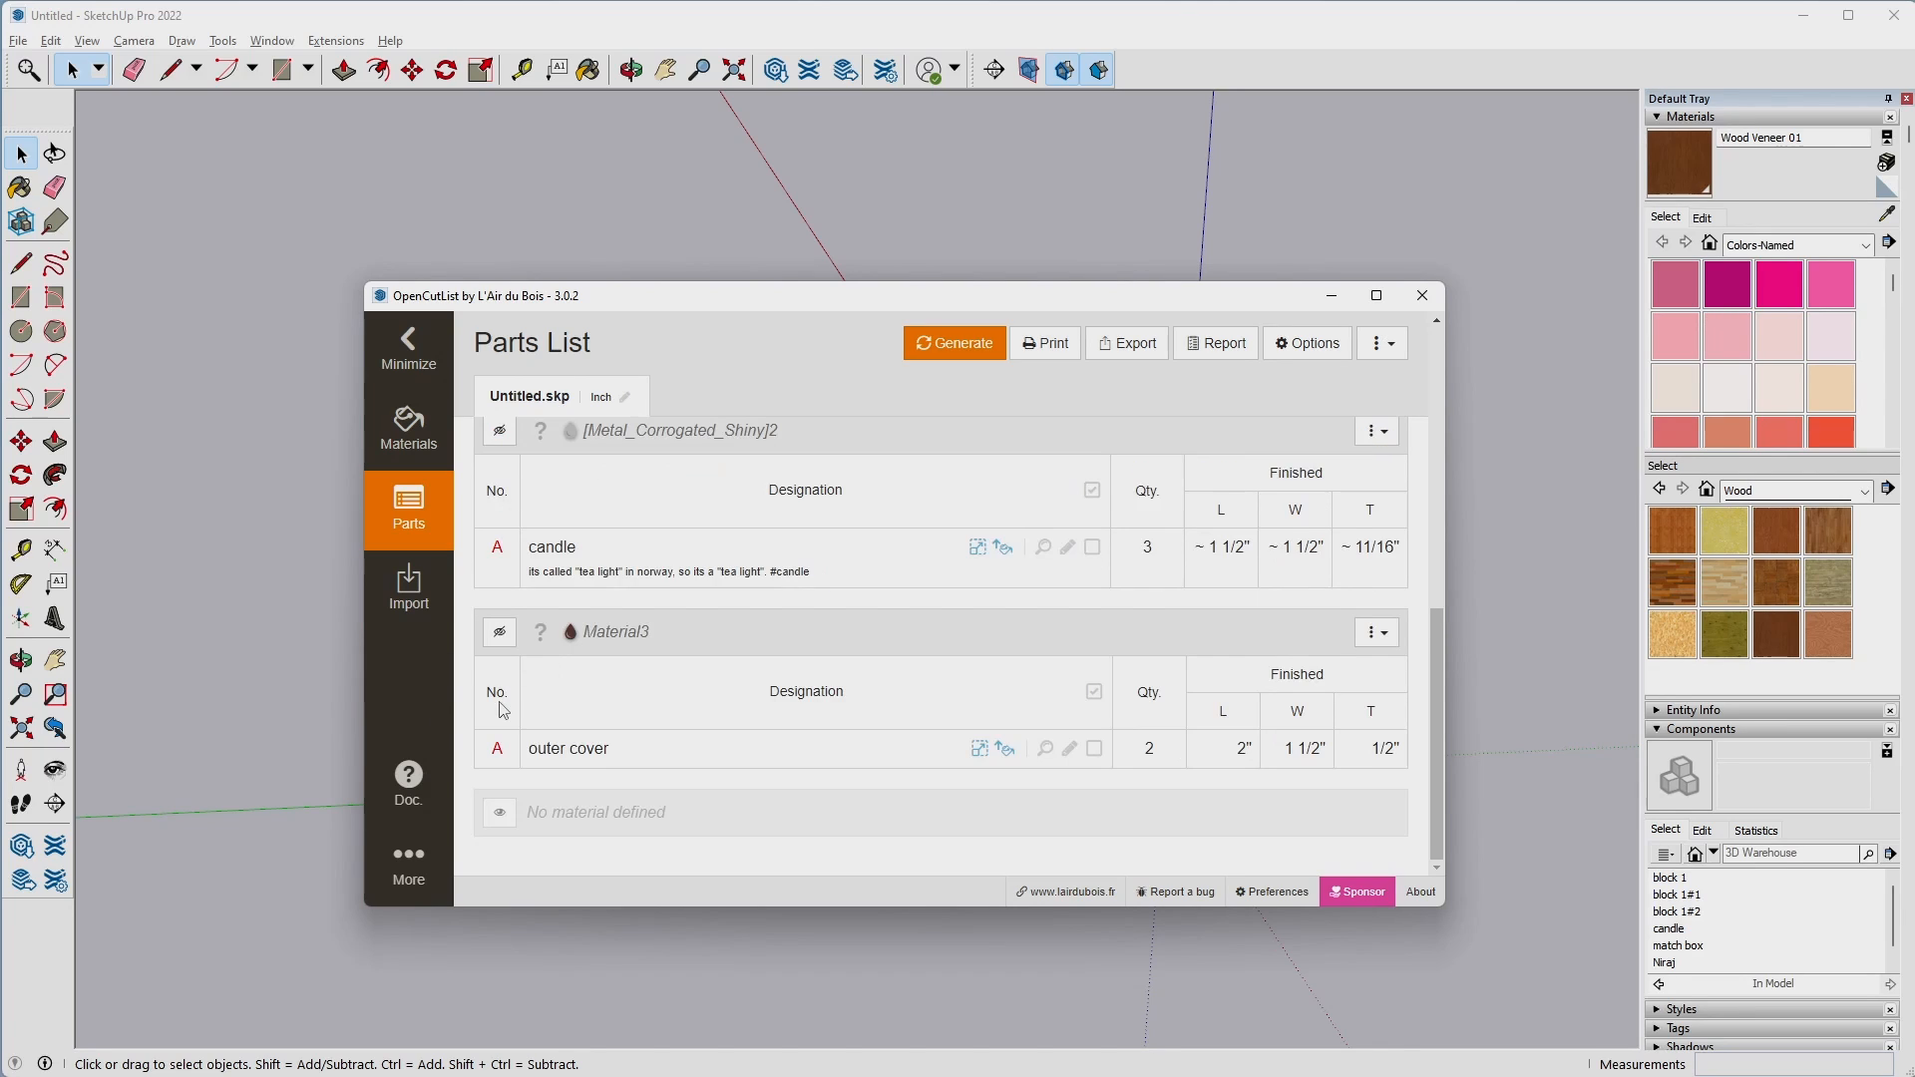
scroll(581, 731, up, 5)
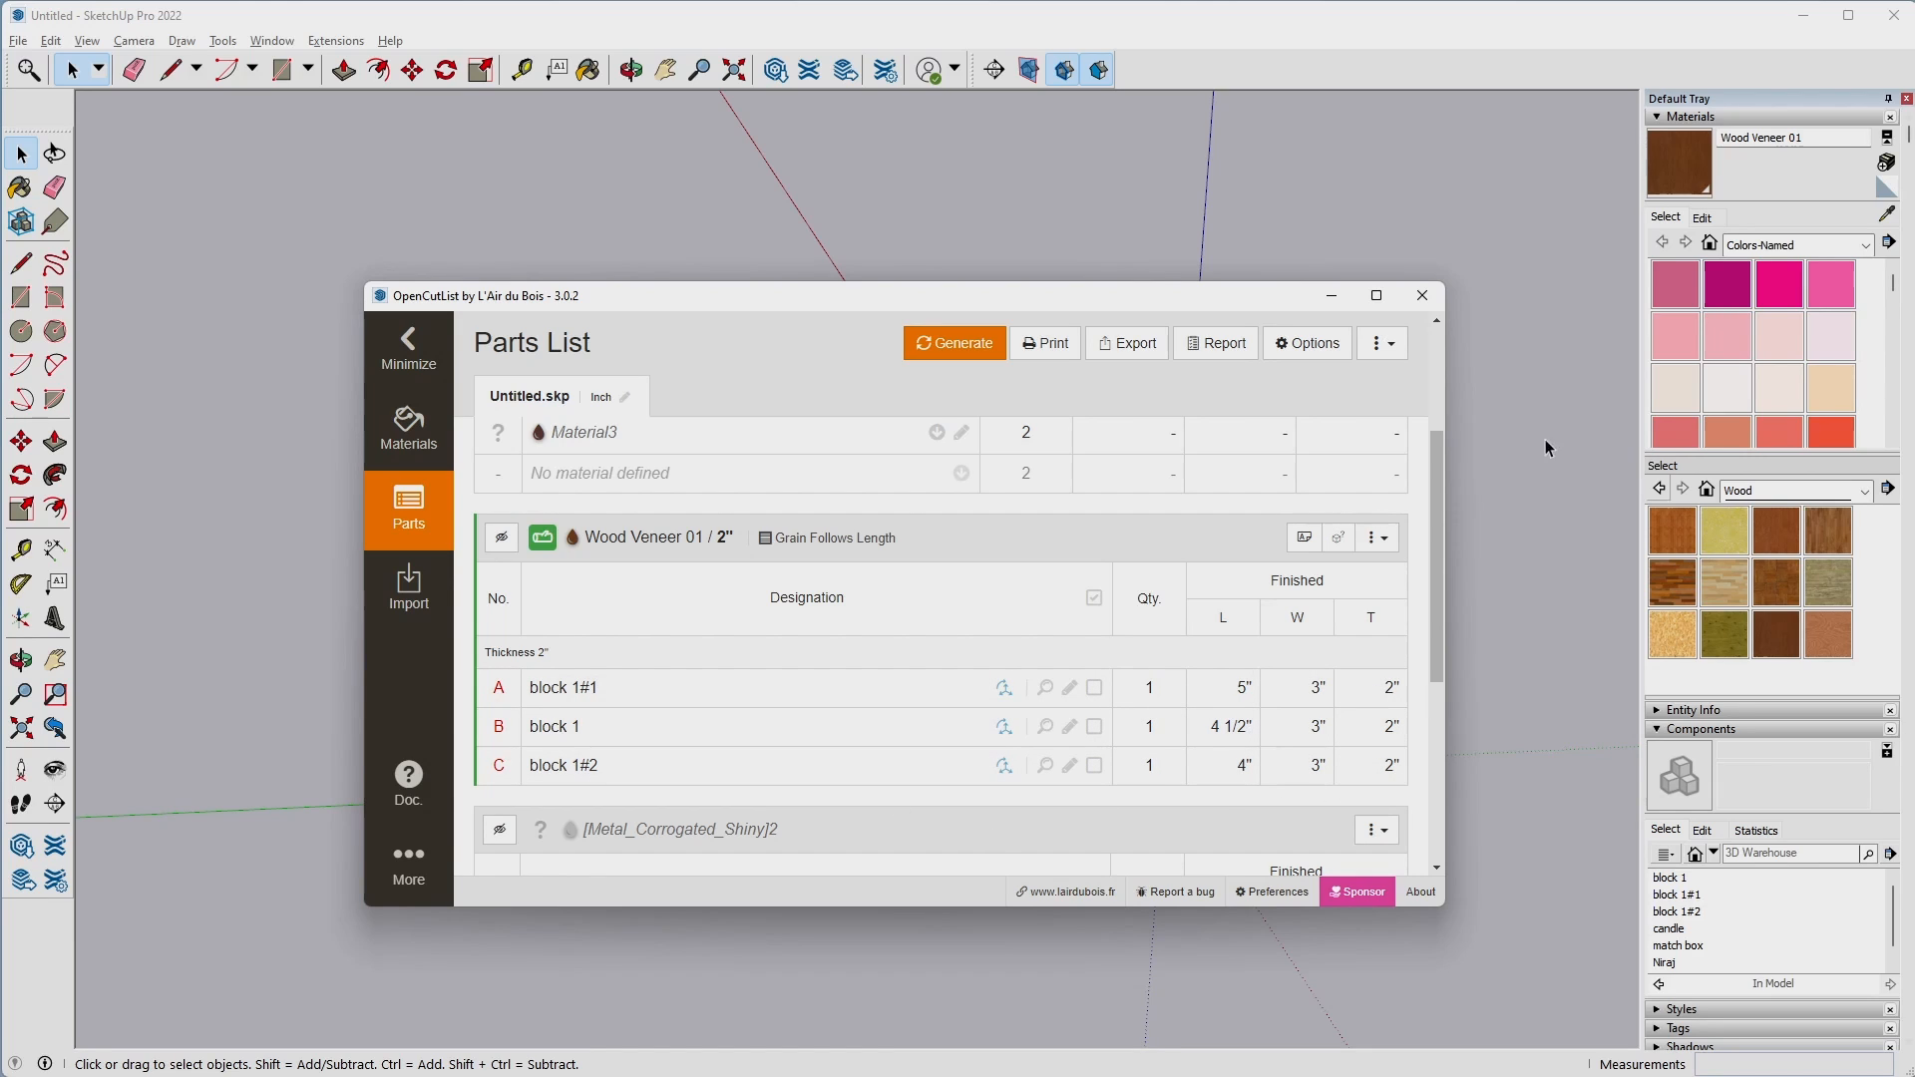
click(1422, 295)
middle_drag(1144, 571, 1347, 526)
middle_drag(371, 485, 1240, 638)
mouse_move(425, 643)
middle_down()
mouse_move(1274, 548)
mouse_move(684, 594)
mouse_move(621, 526)
mouse_move(403, 739)
mouse_move(391, 601)
mouse_move(625, 633)
middle_up()
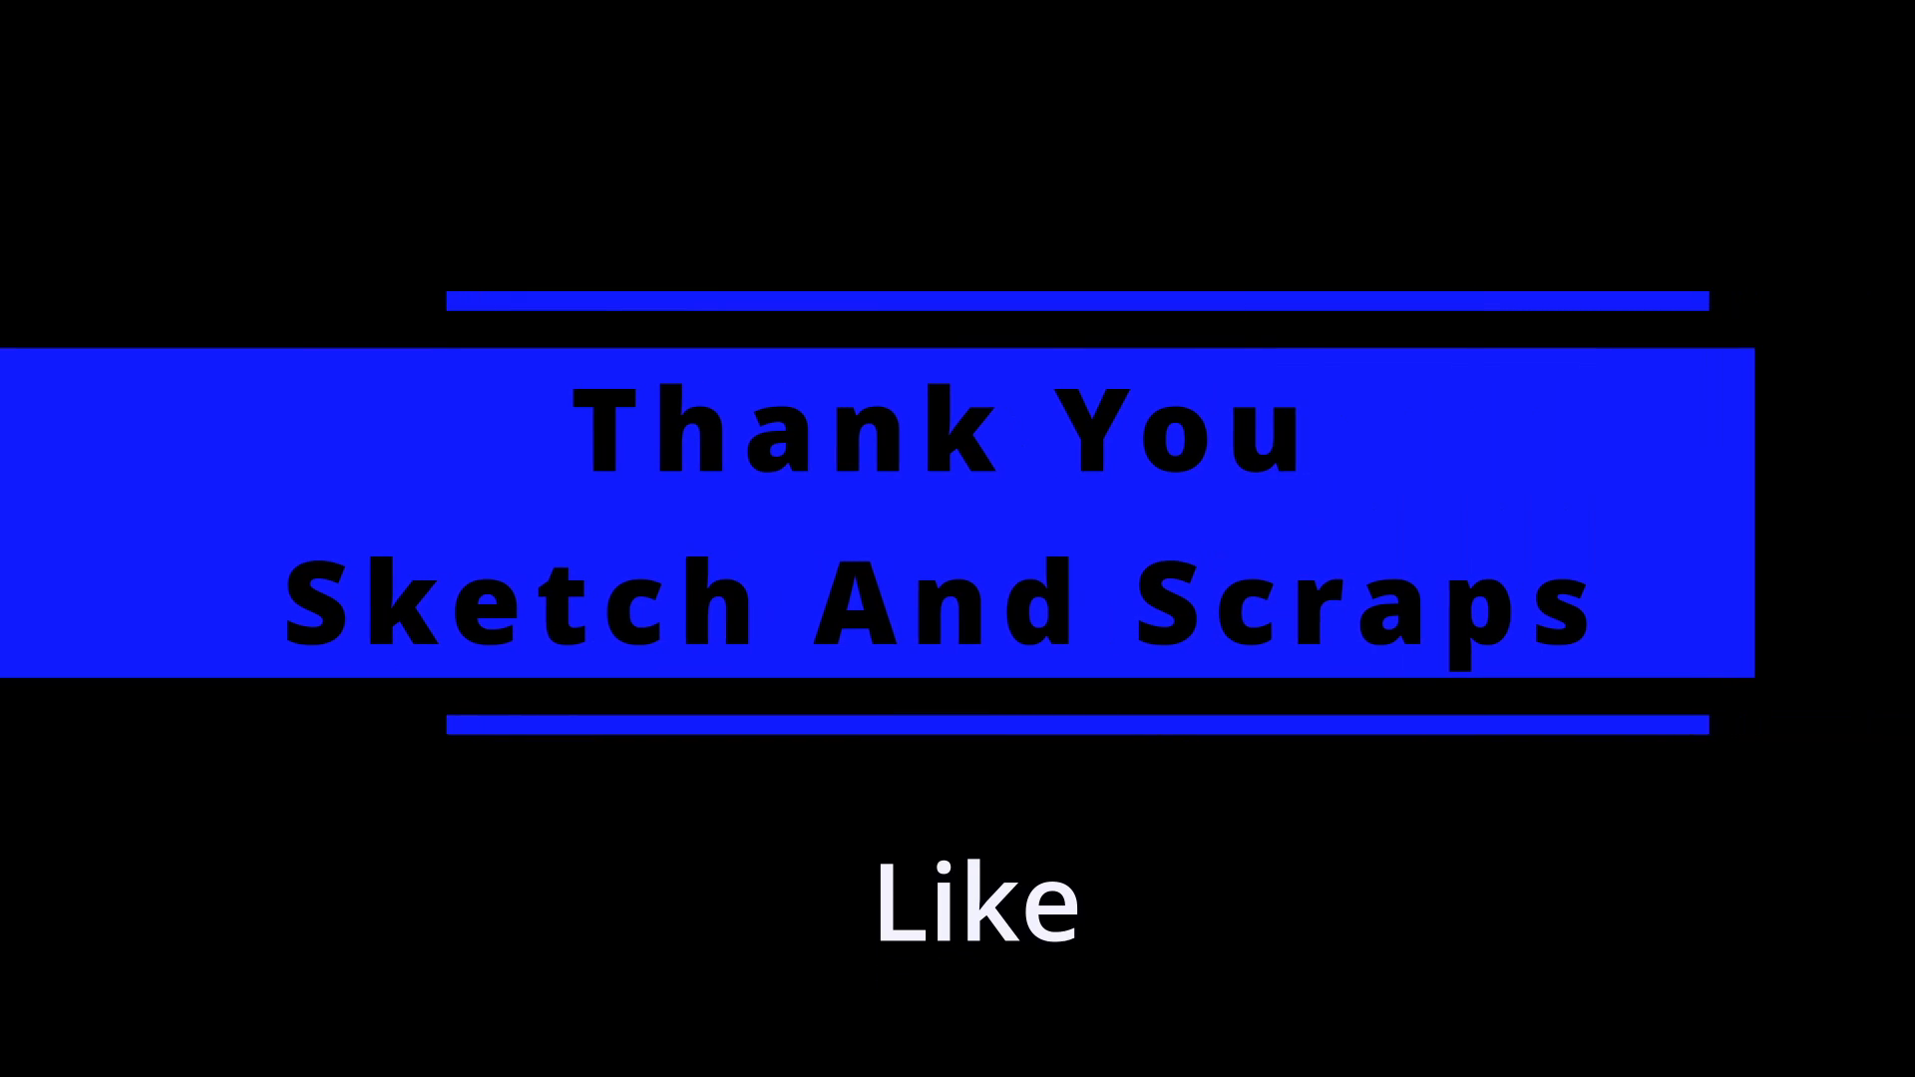